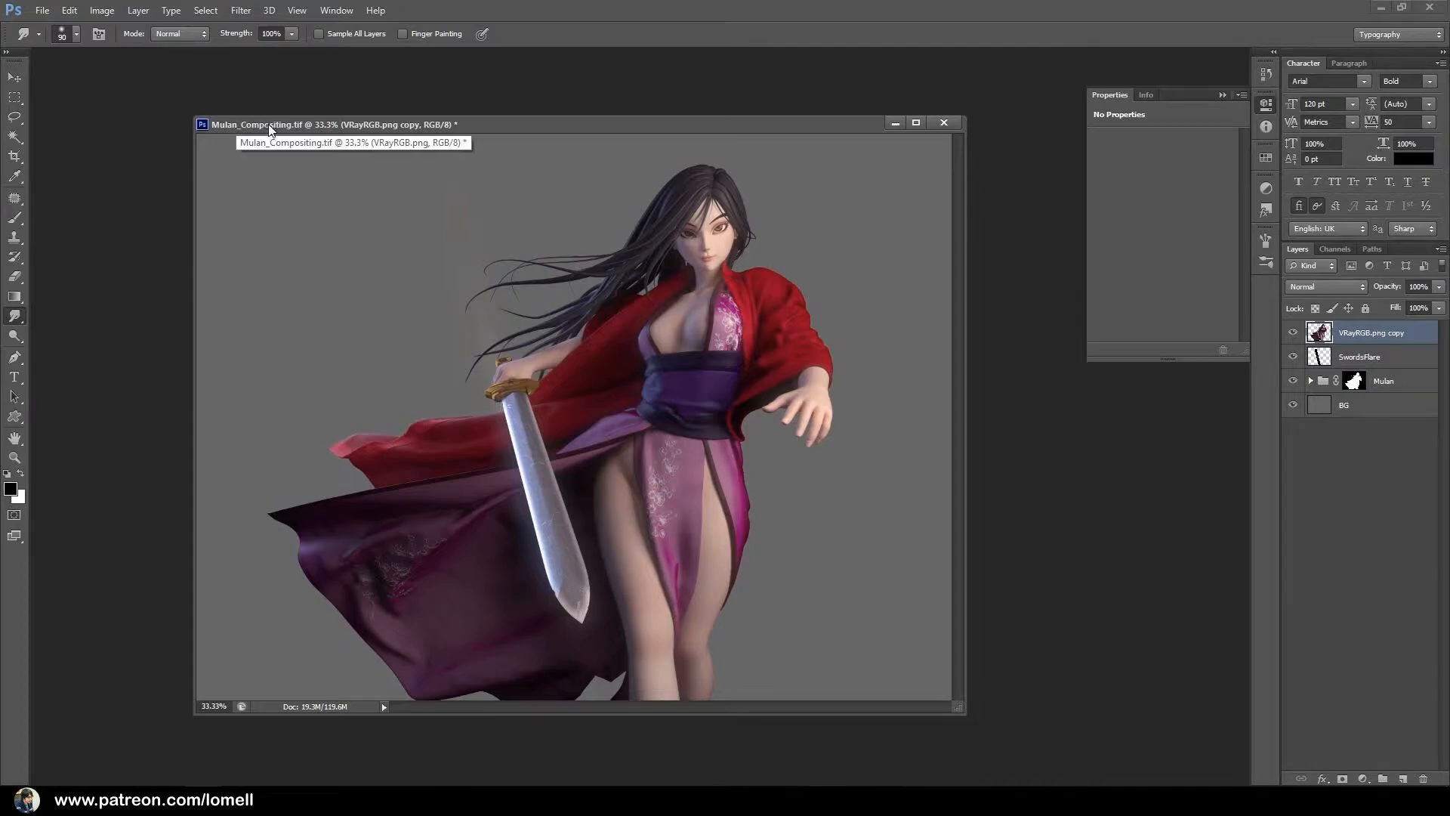
Permanently delete the Mulan_Compositing_progress file from the Renders folder and close the file browser without opening anything.
{"action": "double_click", "coordinate": [597, 90]}
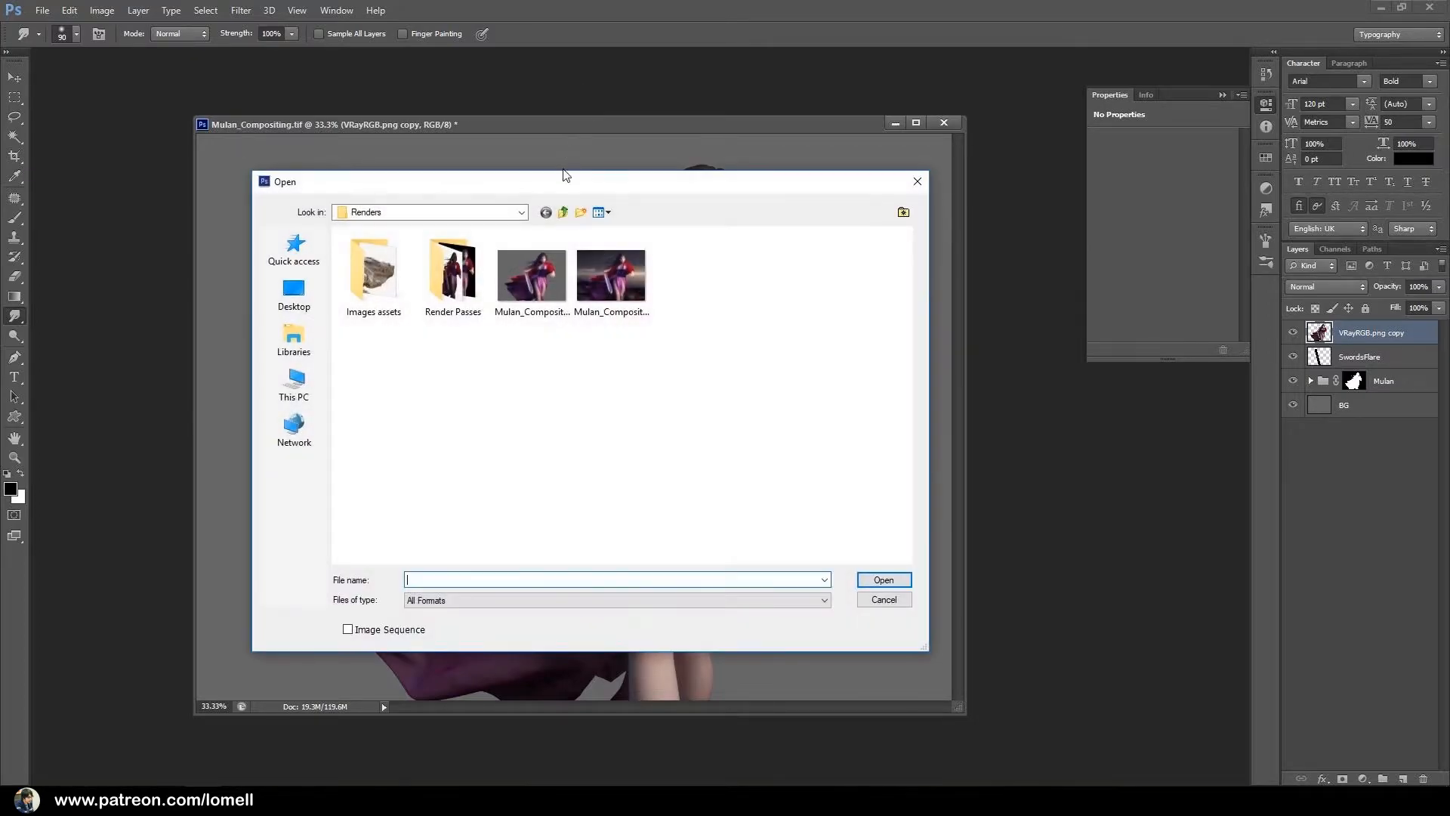
{"action": "left_click", "coordinate": [565, 211]}
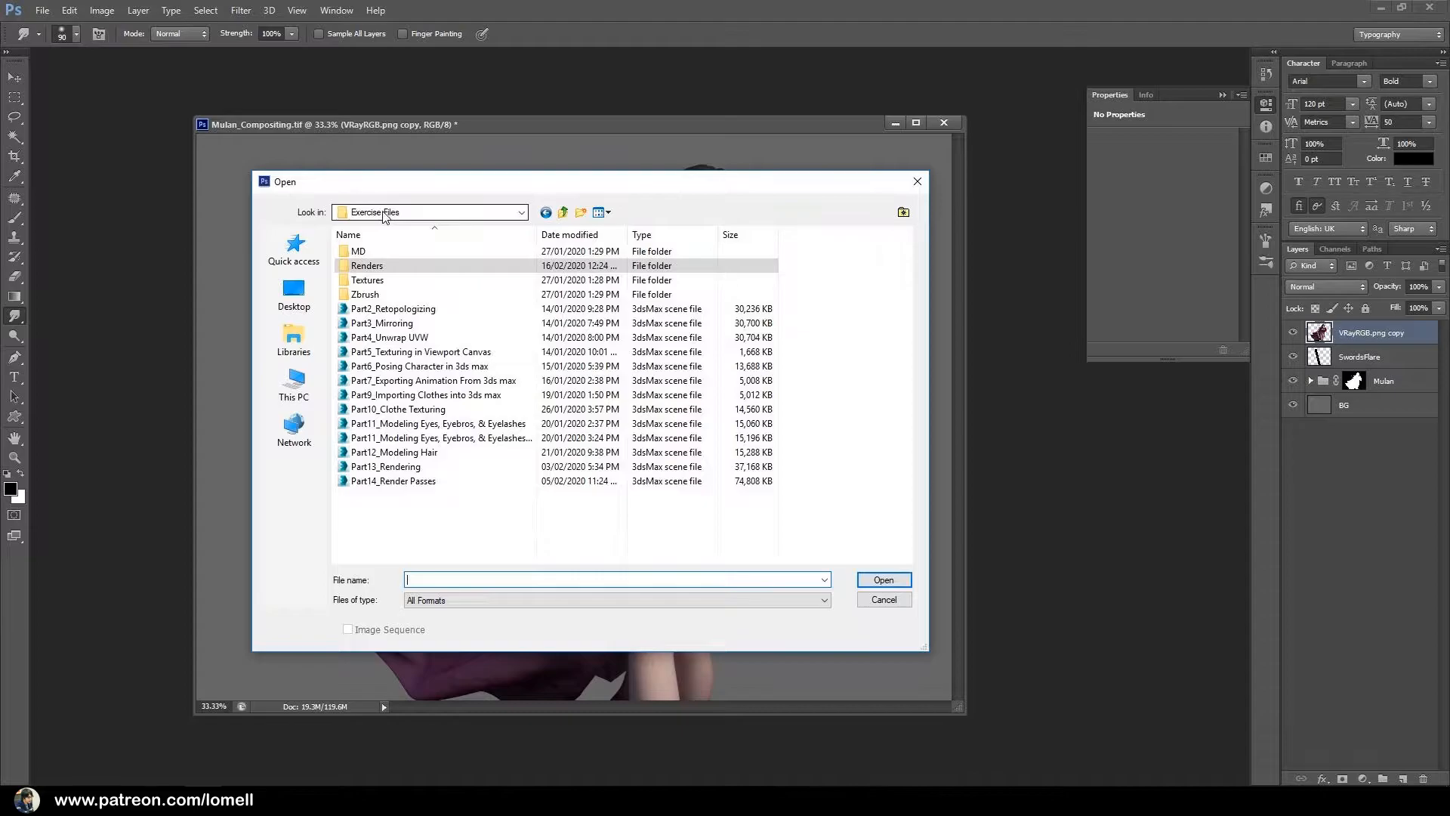
{"action": "double_click", "coordinate": [368, 266]}
{"action": "left_click", "coordinate": [534, 302]}
{"action": "left_click", "coordinate": [624, 300]}
{"action": "key", "text": "Delete"}
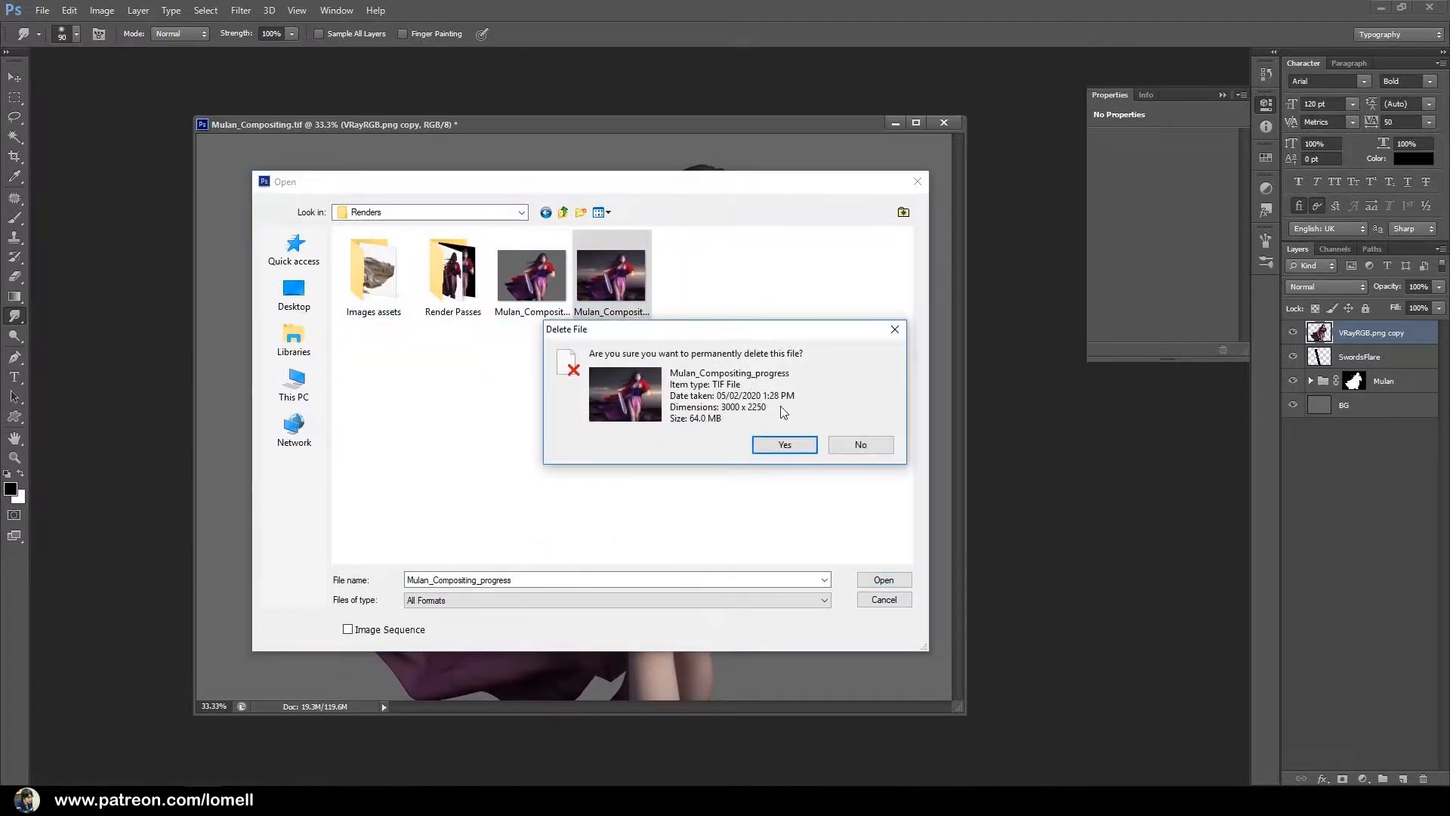
{"action": "left_click", "coordinate": [783, 444]}
{"action": "left_click", "coordinate": [553, 284]}
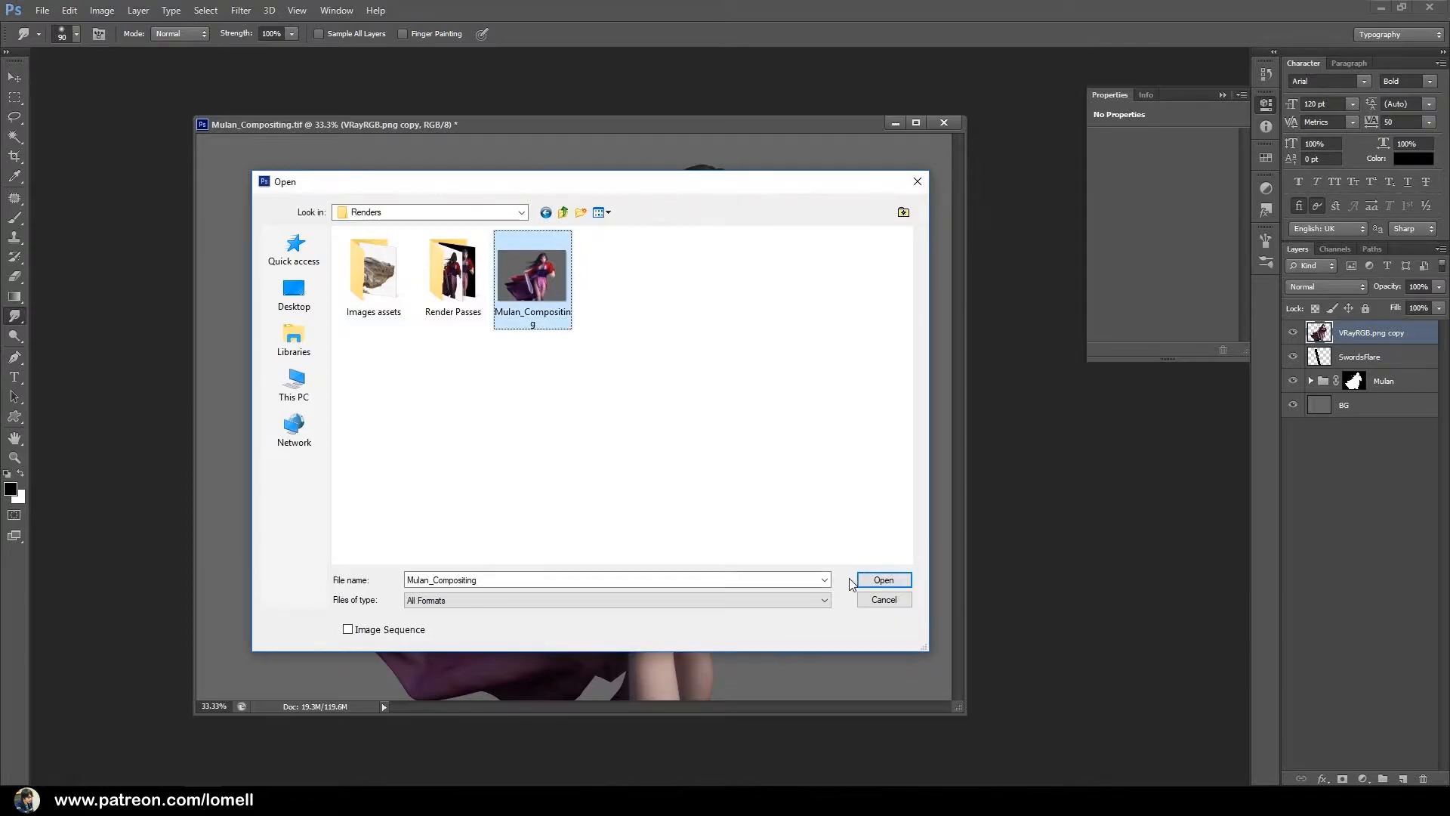
{"action": "left_click", "coordinate": [881, 603]}
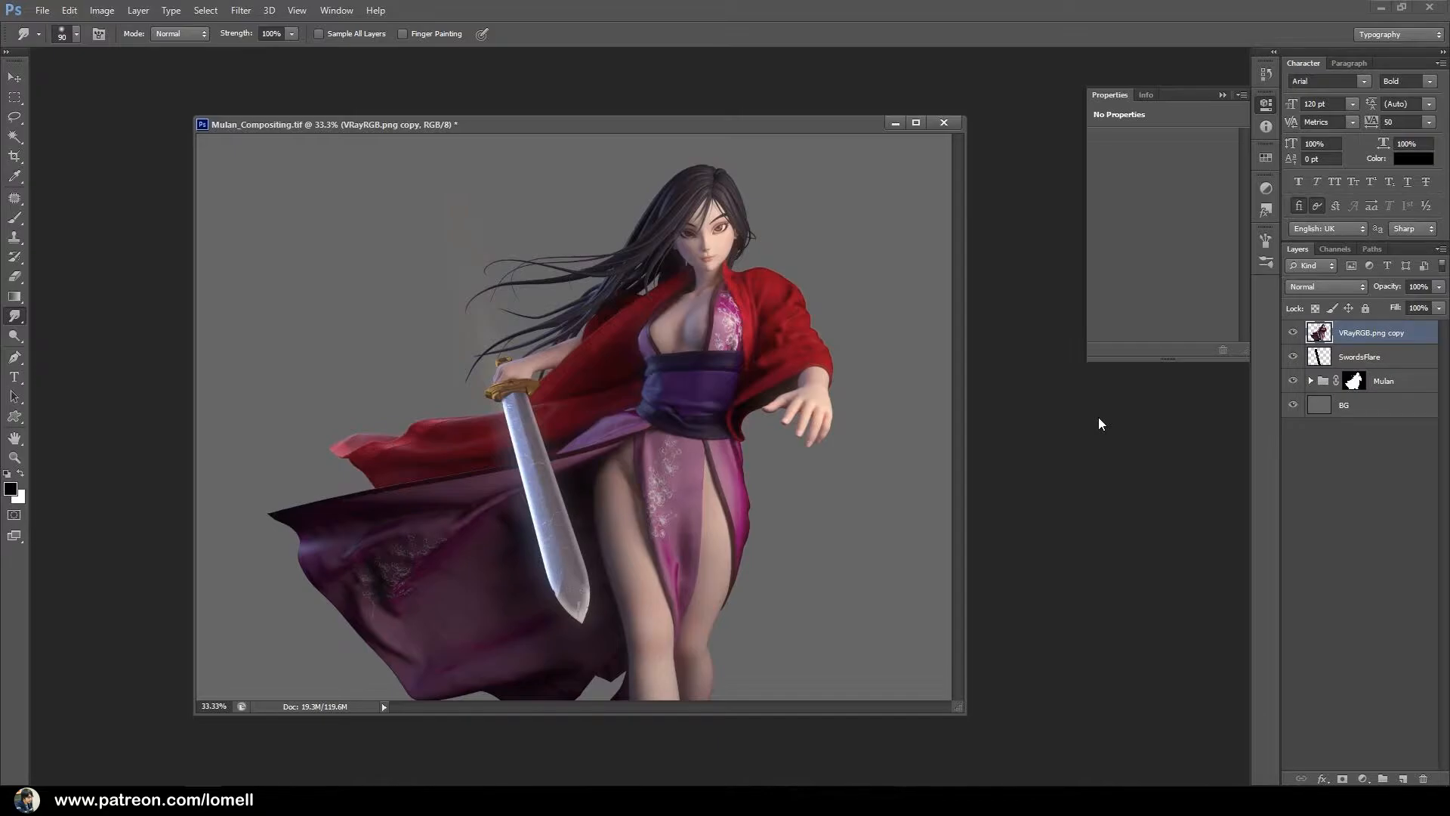
Compare the image with and without the VRayRGB.png copy layer, and delete that layer.
{"action": "left_click", "coordinate": [1293, 332]}
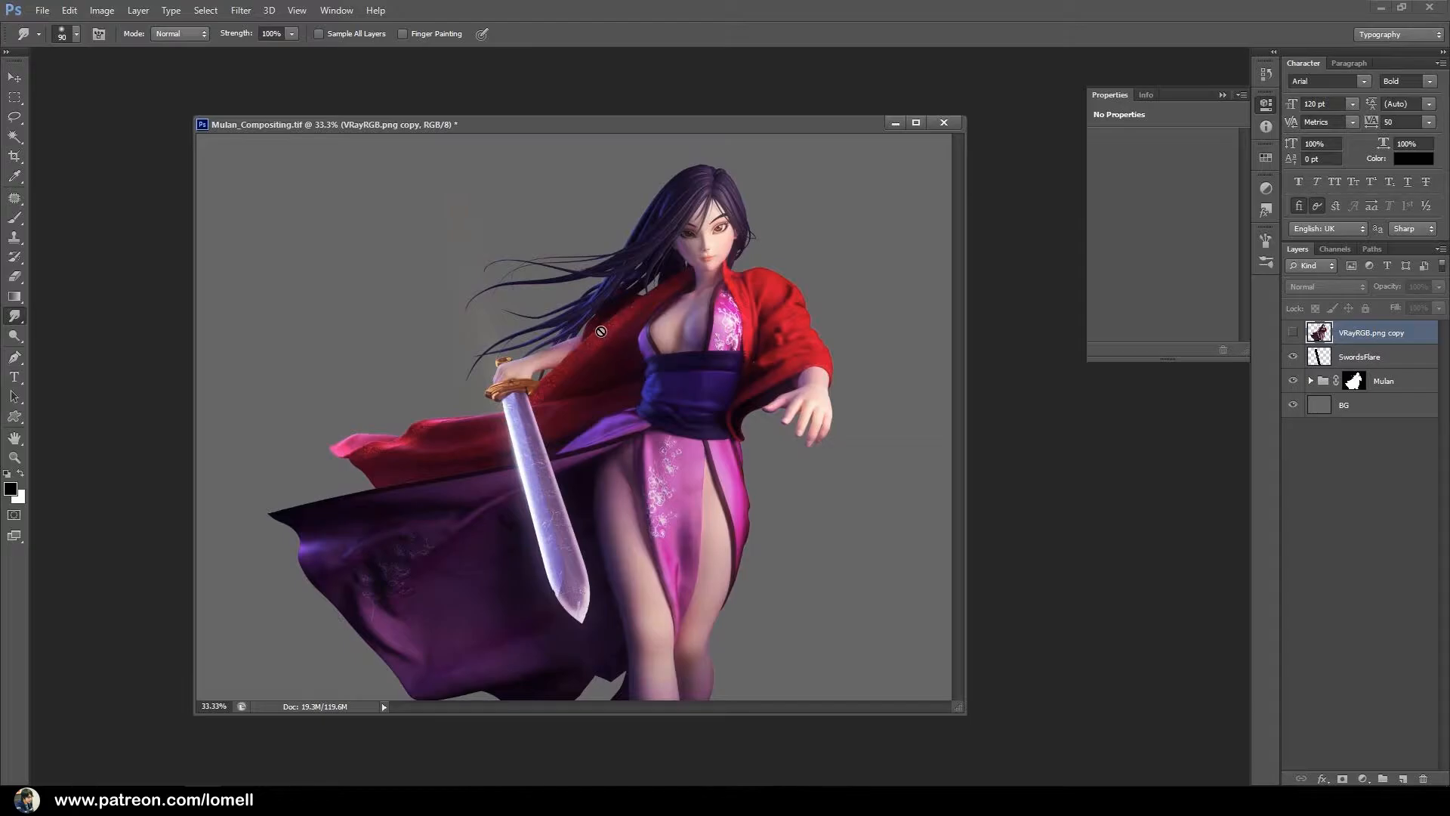
{"action": "left_click", "coordinate": [1292, 332]}
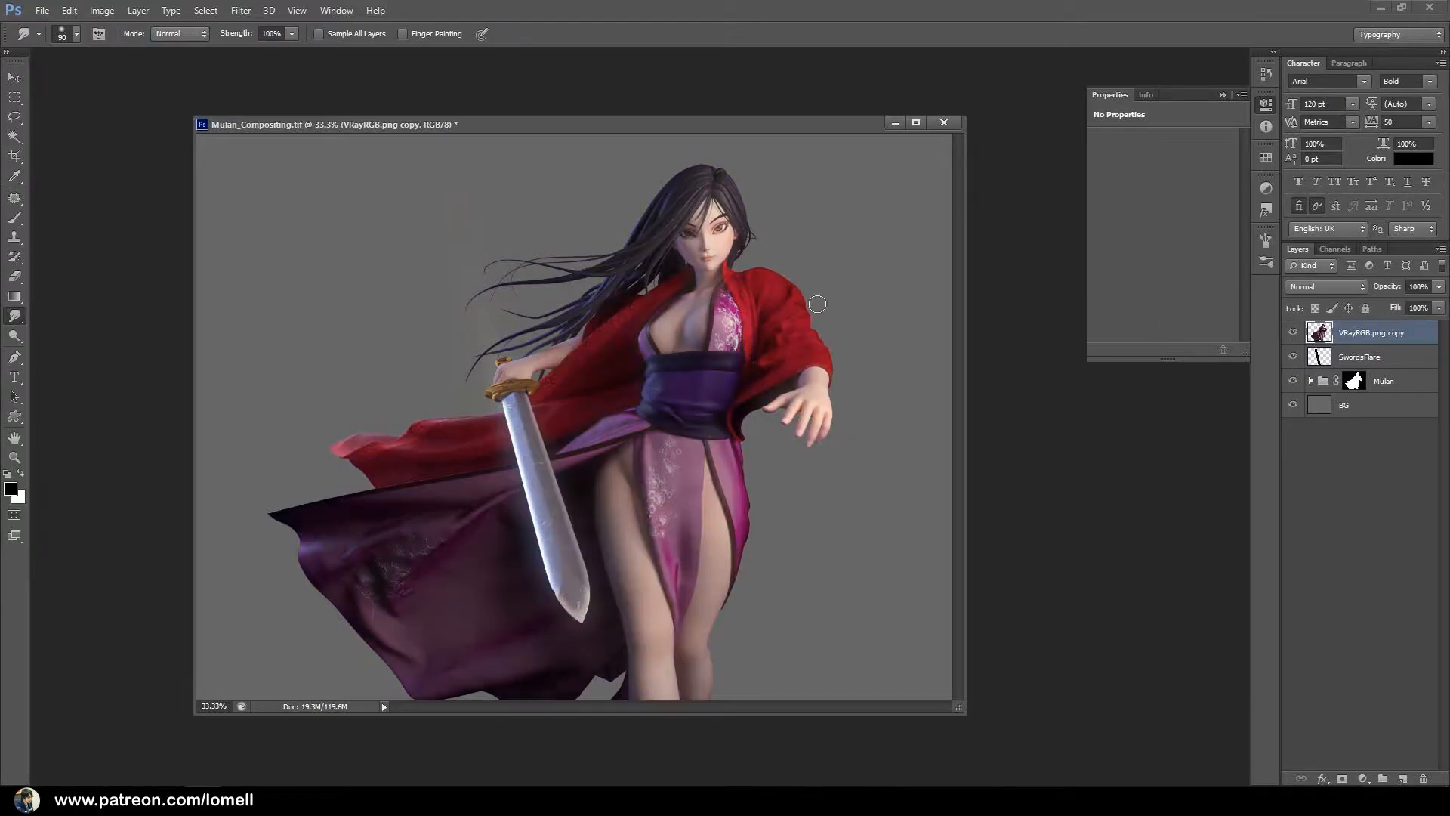
{"action": "left_click_drag", "start_coordinate": [722, 265], "coordinate": [634, 313]}
{"action": "left_click", "coordinate": [1292, 332]}
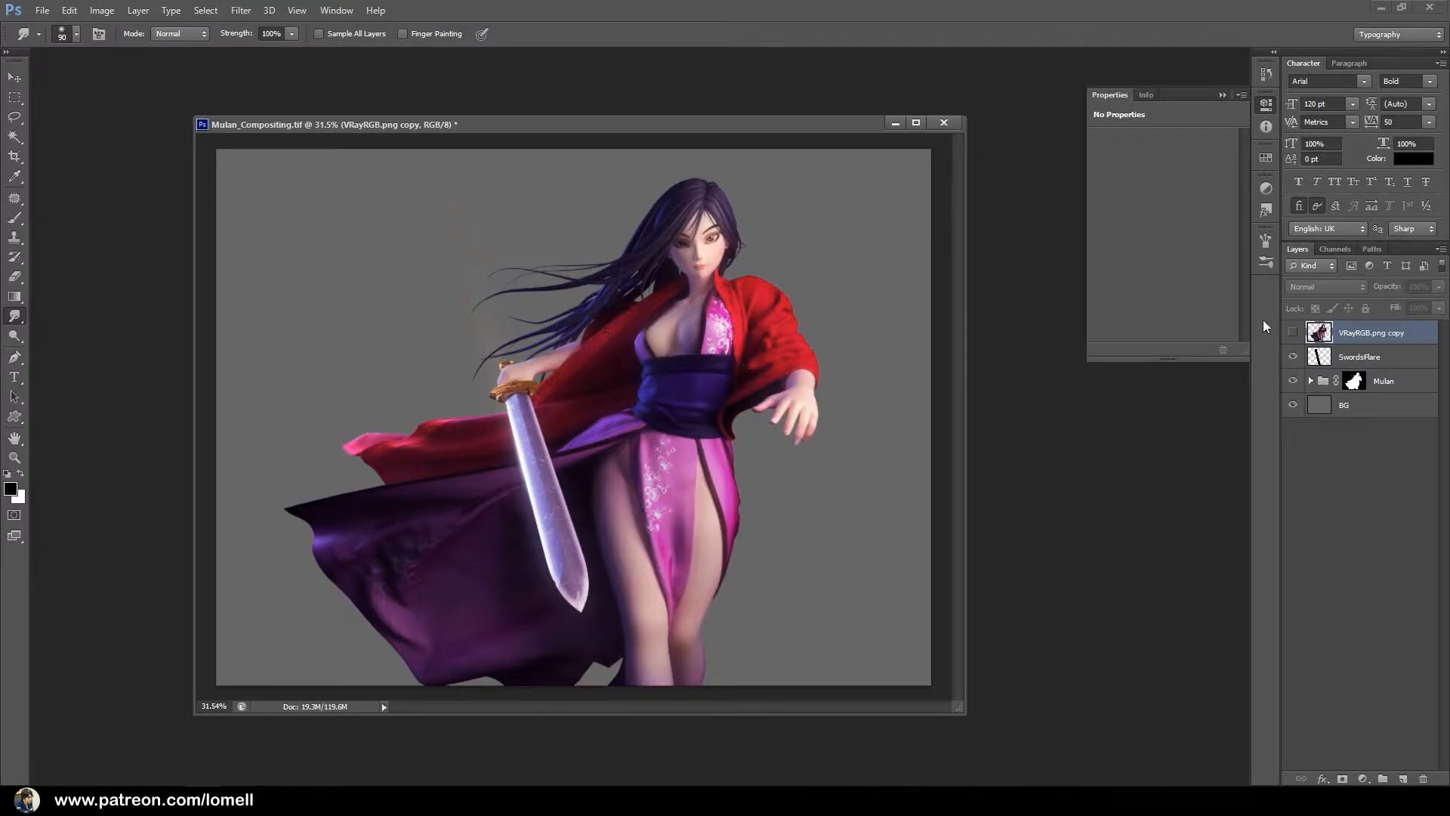
{"action": "left_click_drag", "start_coordinate": [1360, 334], "coordinate": [1421, 778]}
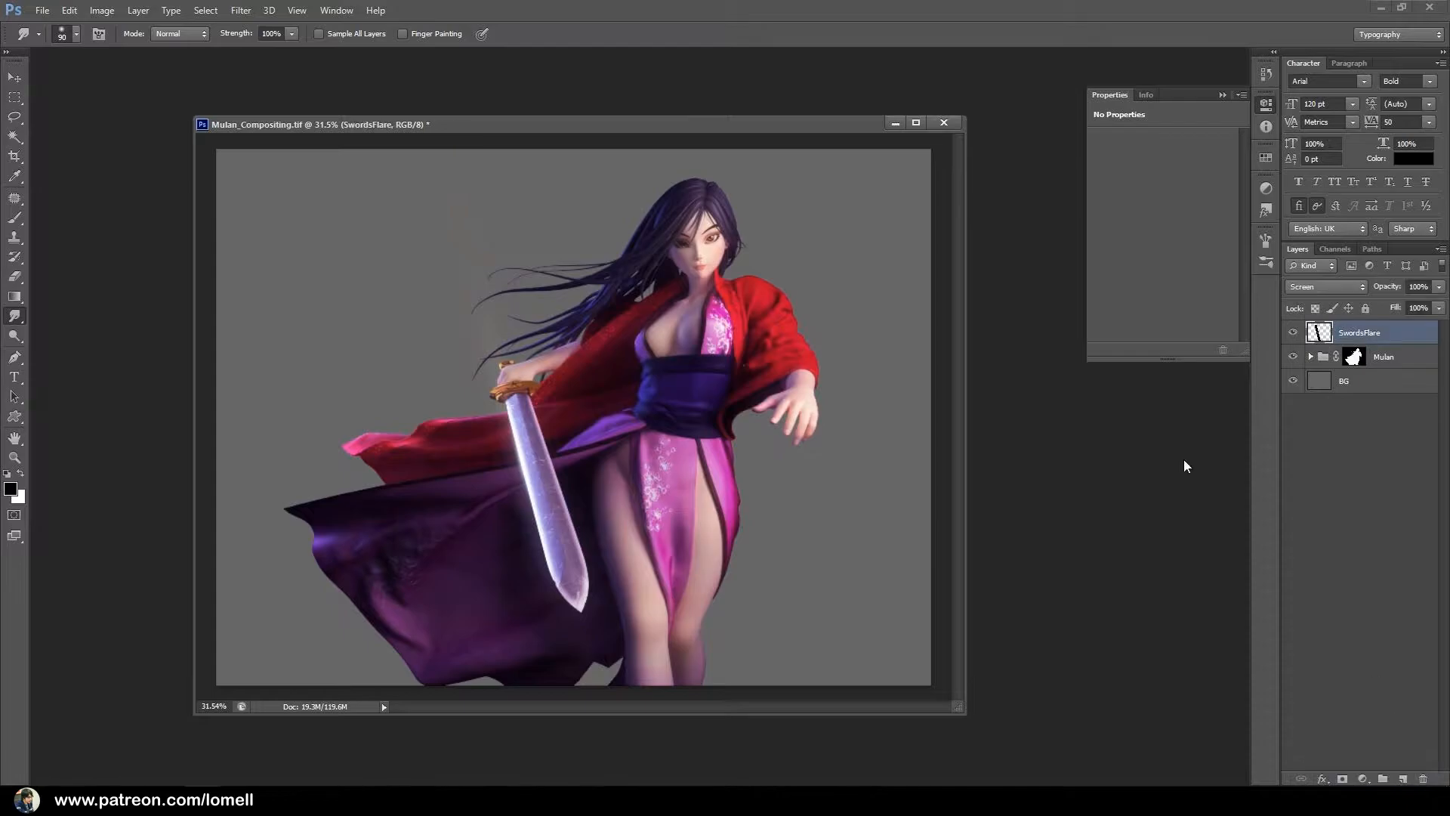
Dock the floating Mulan_Compositing.tif window and add a new layer named Sky directly above the BG layer.
{"action": "left_click_drag", "start_coordinate": [645, 127], "coordinate": [677, 57]}
{"action": "mouse_move", "coordinate": [751, 356]}
{"action": "left_mouse_down"}
{"action": "mouse_move", "coordinate": [718, 355]}
{"action": "mouse_move", "coordinate": [761, 351]}
{"action": "left_mouse_up"}
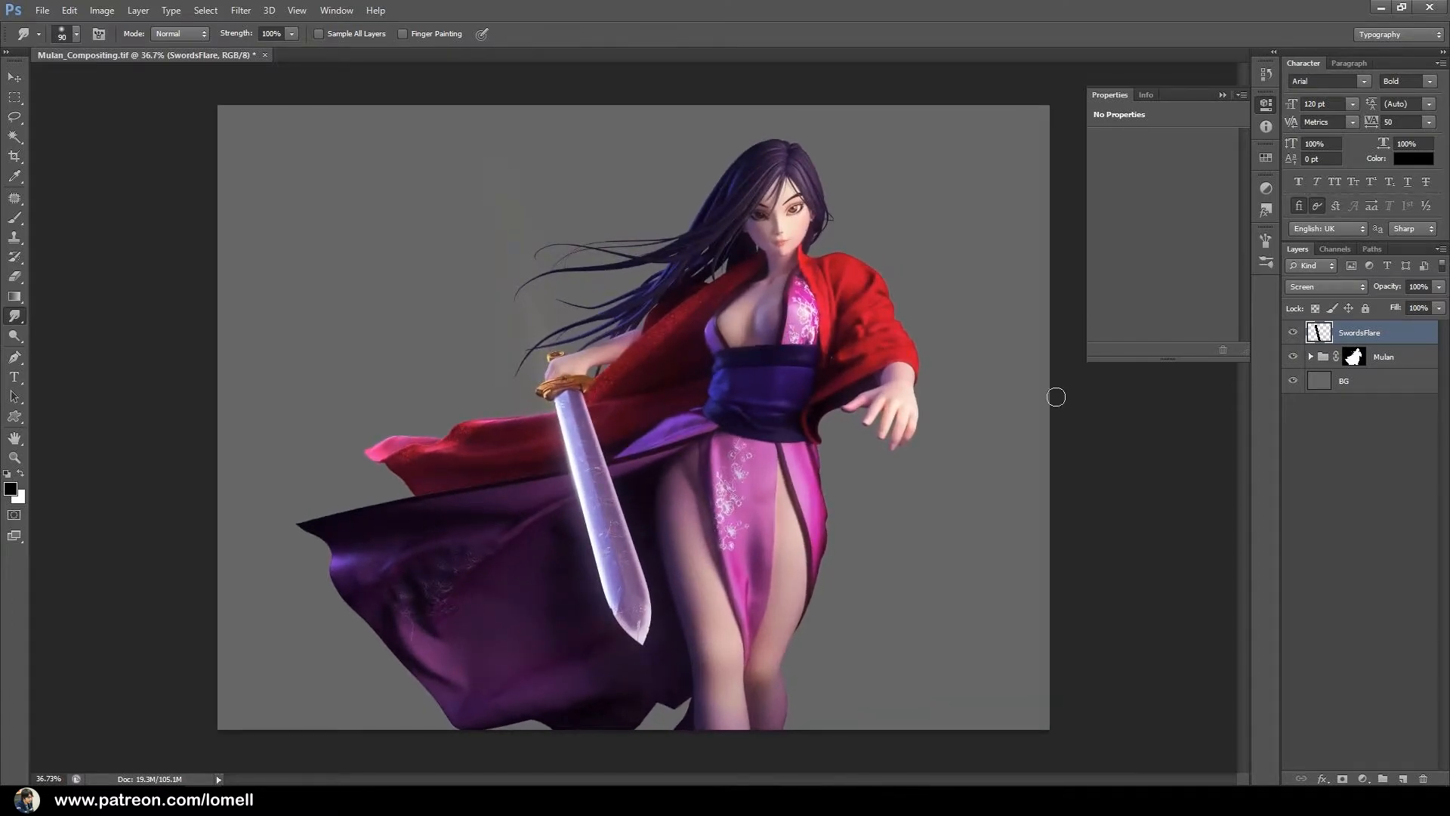
{"action": "left_click", "coordinate": [1366, 391]}
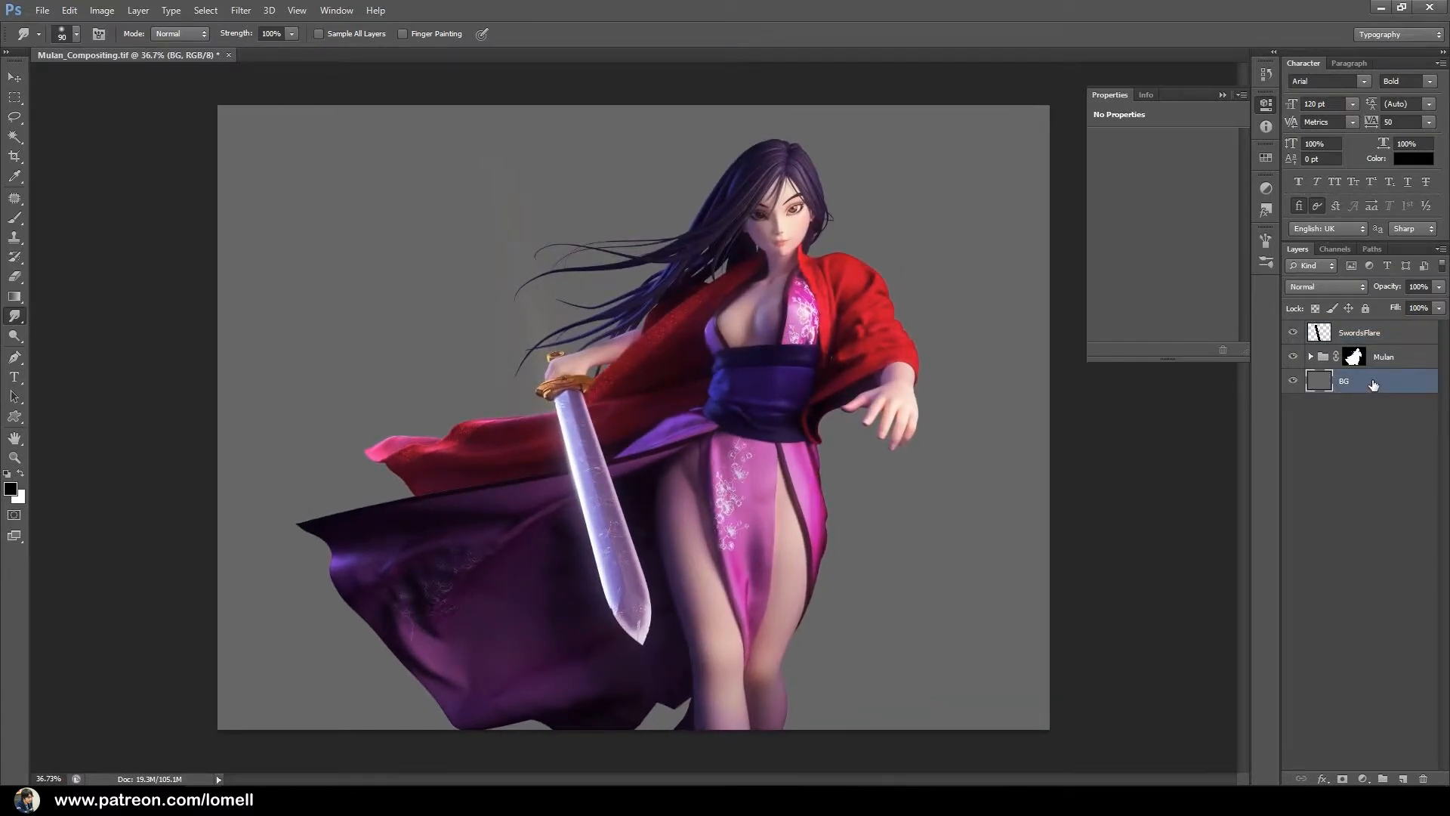
{"action": "left_click", "coordinate": [1404, 780]}
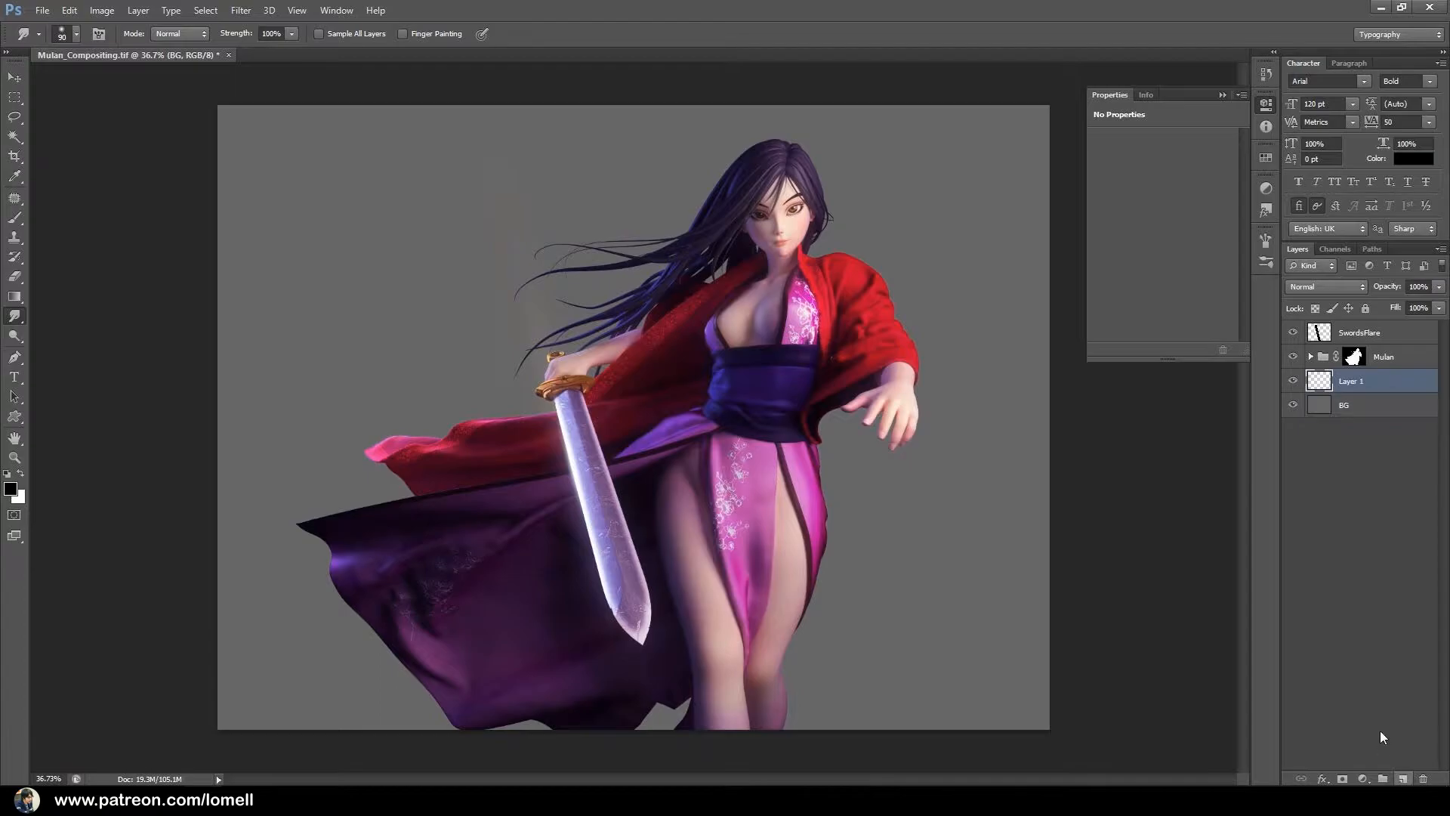
{"action": "double_click", "coordinate": [1349, 381]}
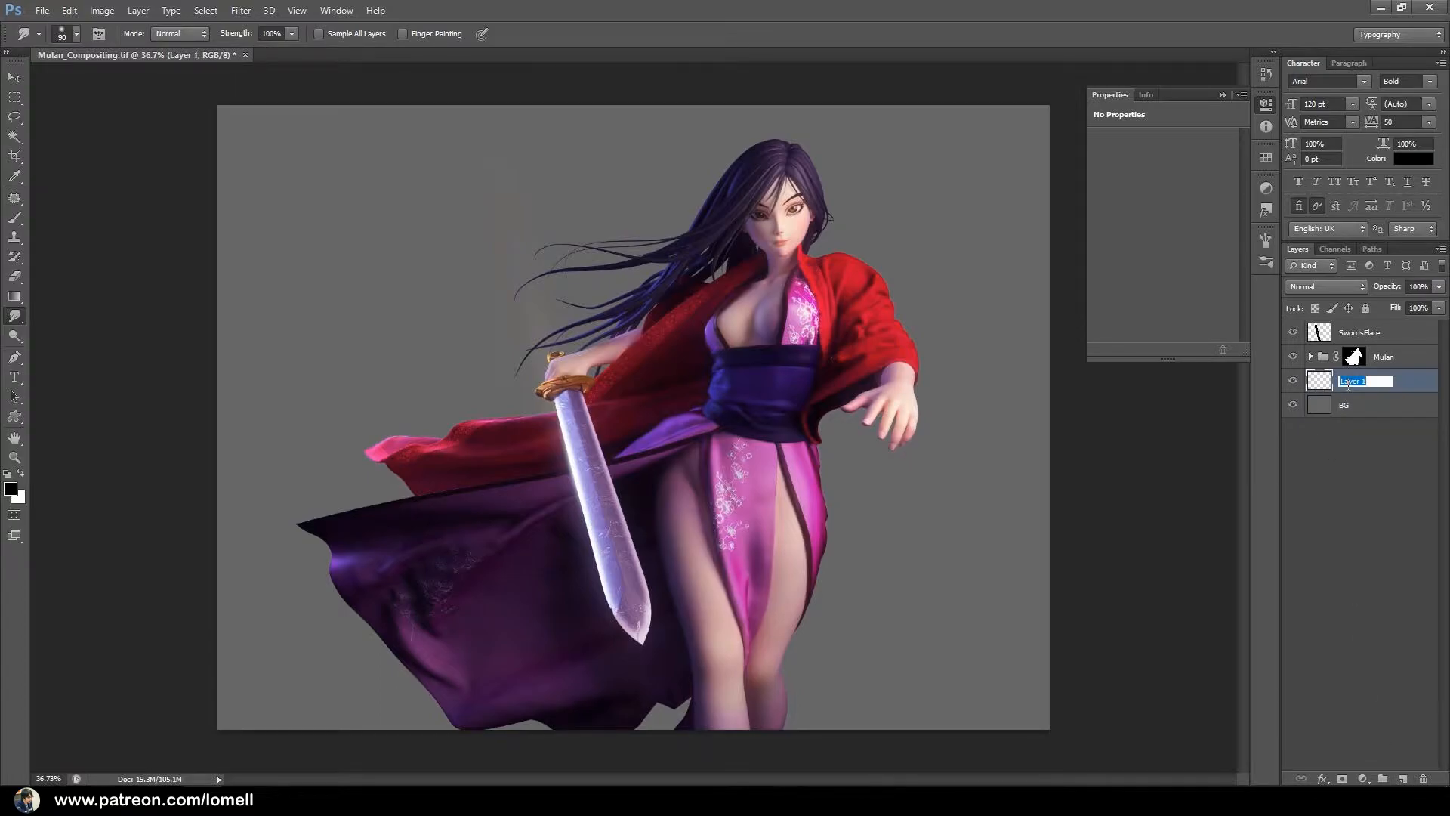
{"action": "type", "text": "S"}
{"action": "key", "text": "Return"}
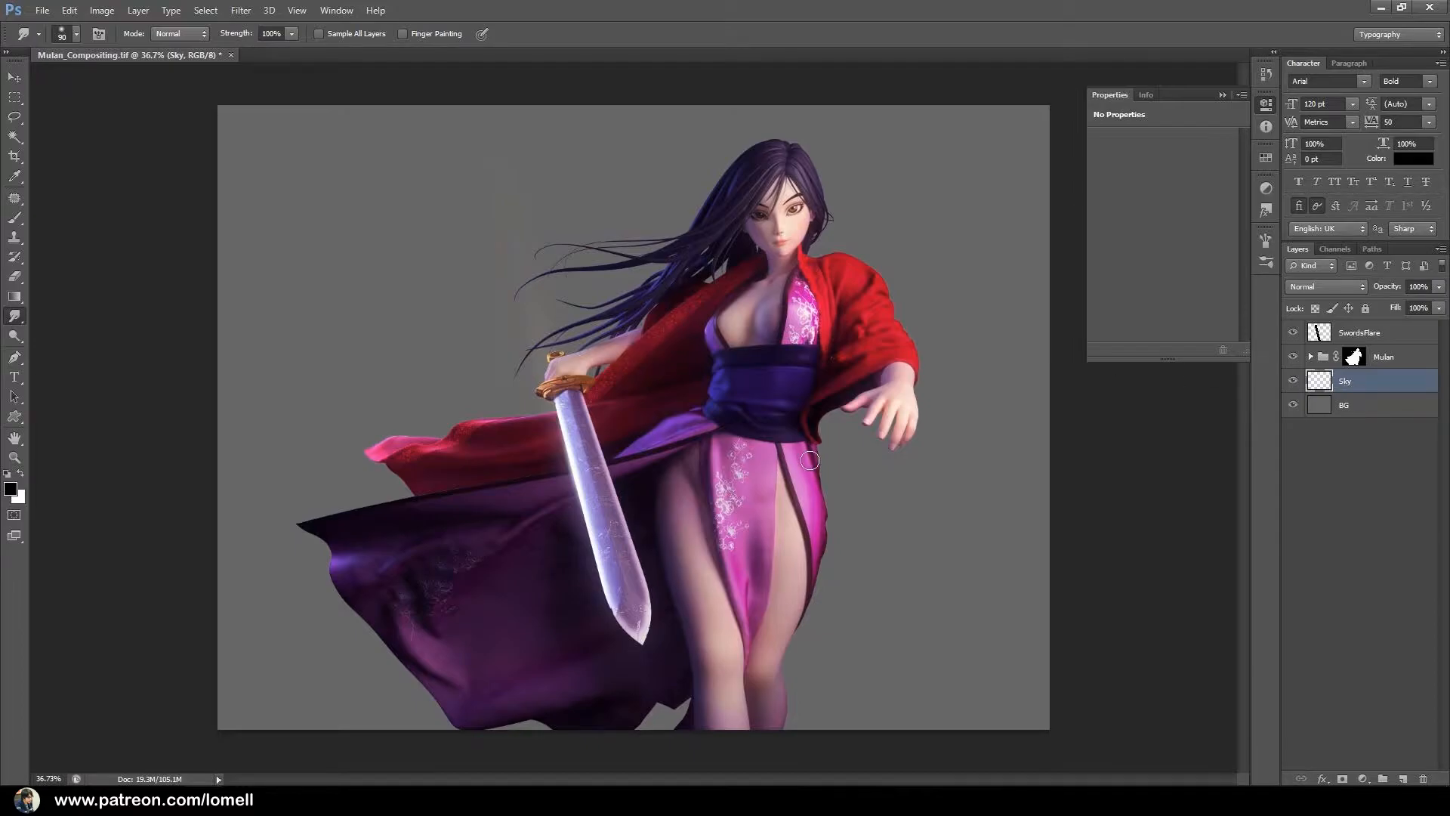
Set the background color to dark grey 383838 and fill the Sky layer with it.
{"action": "left_click", "coordinate": [19, 499]}
{"action": "left_click", "coordinate": [896, 449]}
{"action": "mouse_move", "coordinate": [896, 449]}
{"action": "left_mouse_down"}
{"action": "mouse_move", "coordinate": [854, 543]}
{"action": "mouse_move", "coordinate": [916, 554]}
{"action": "mouse_move", "coordinate": [860, 548]}
{"action": "mouse_move", "coordinate": [876, 548]}
{"action": "left_mouse_up"}
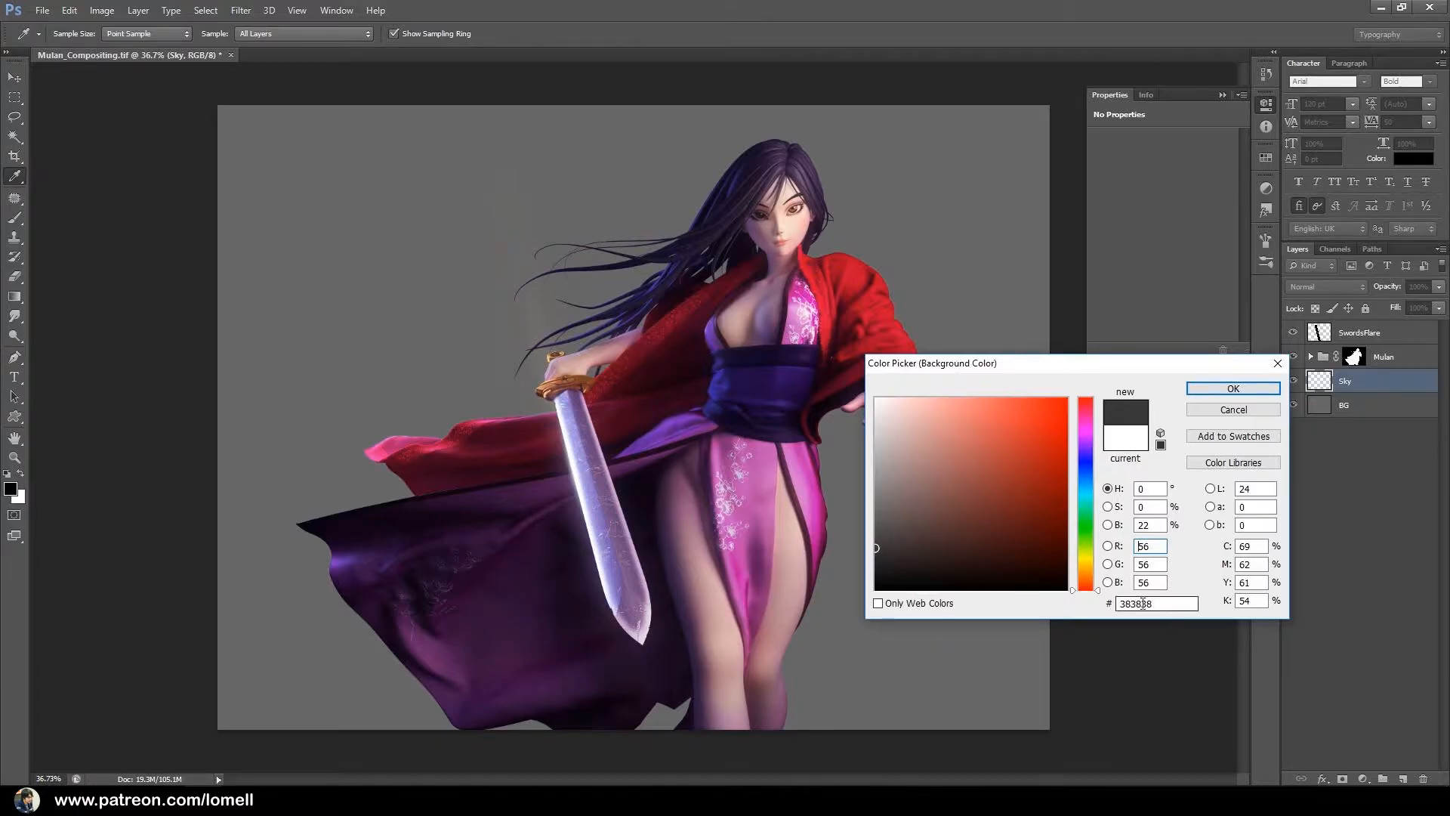
{"action": "left_click_drag", "start_coordinate": [1154, 603], "coordinate": [1146, 603]}
{"action": "left_click", "coordinate": [1233, 389]}
{"action": "key", "text": "r"}
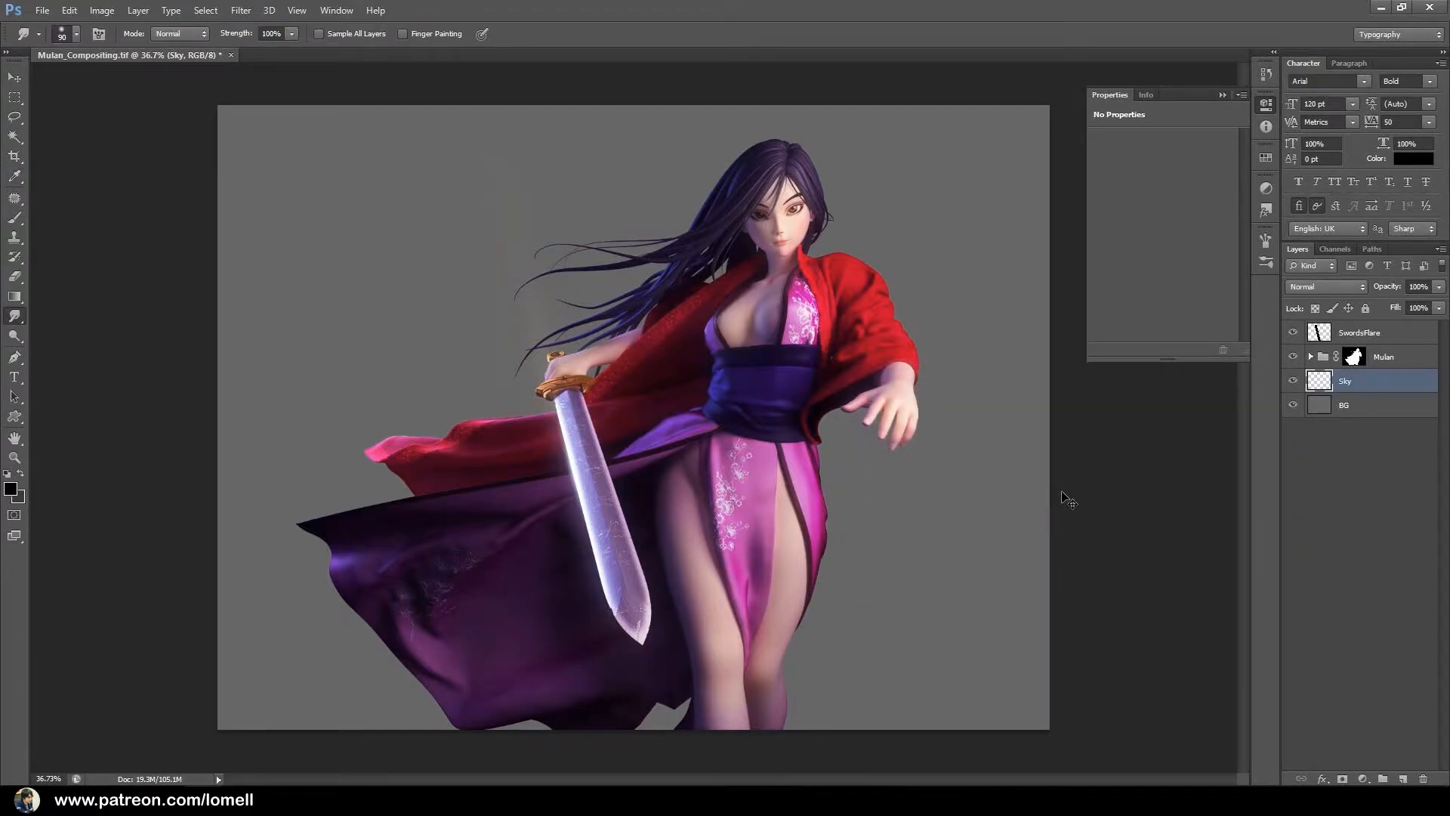
{"action": "key", "text": "alt+BackSpace"}
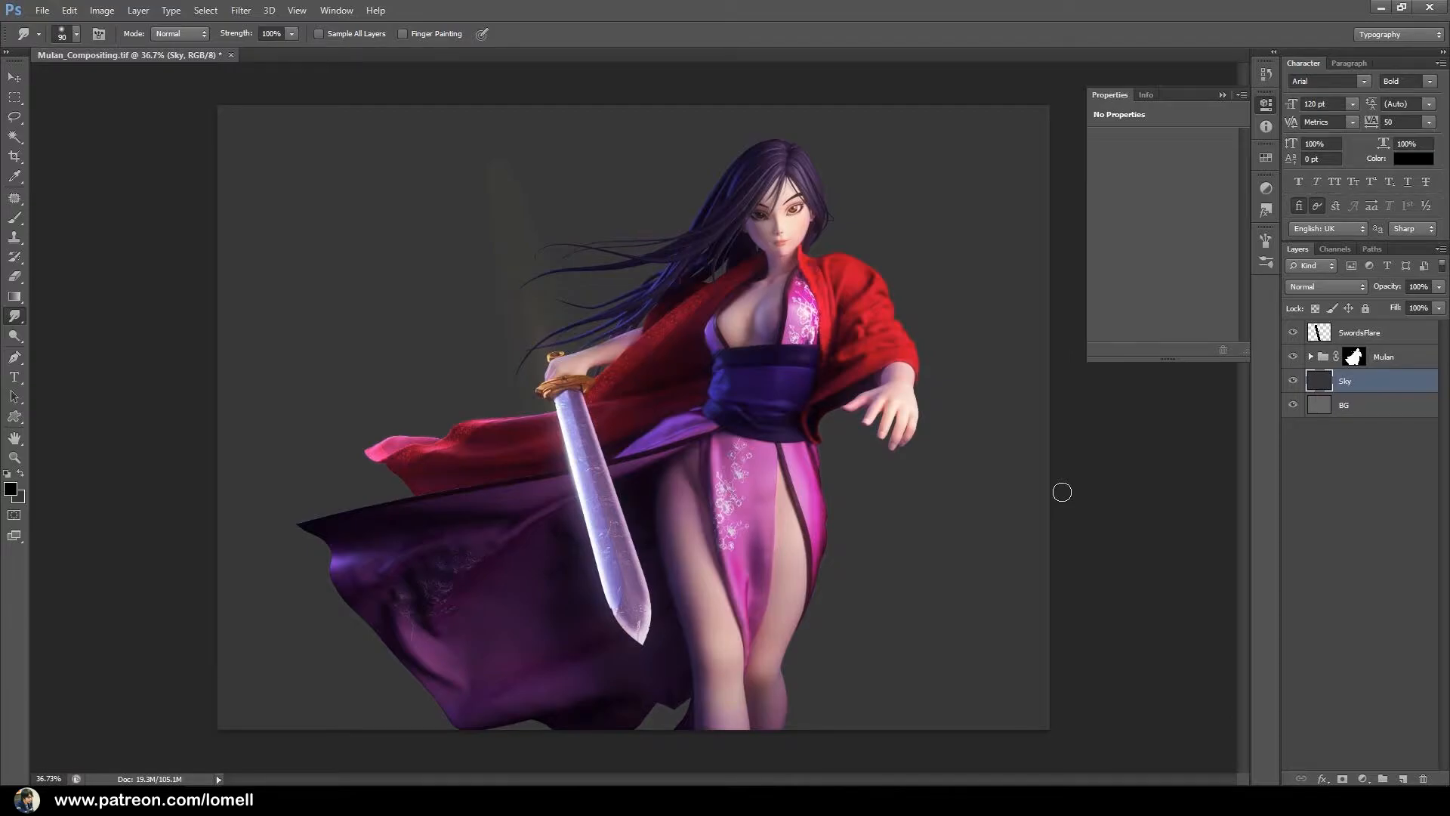
Set up the Gradient tool with the Foreground to Transparent preset.
{"action": "left_click", "coordinate": [672, 329], "text": "alt"}
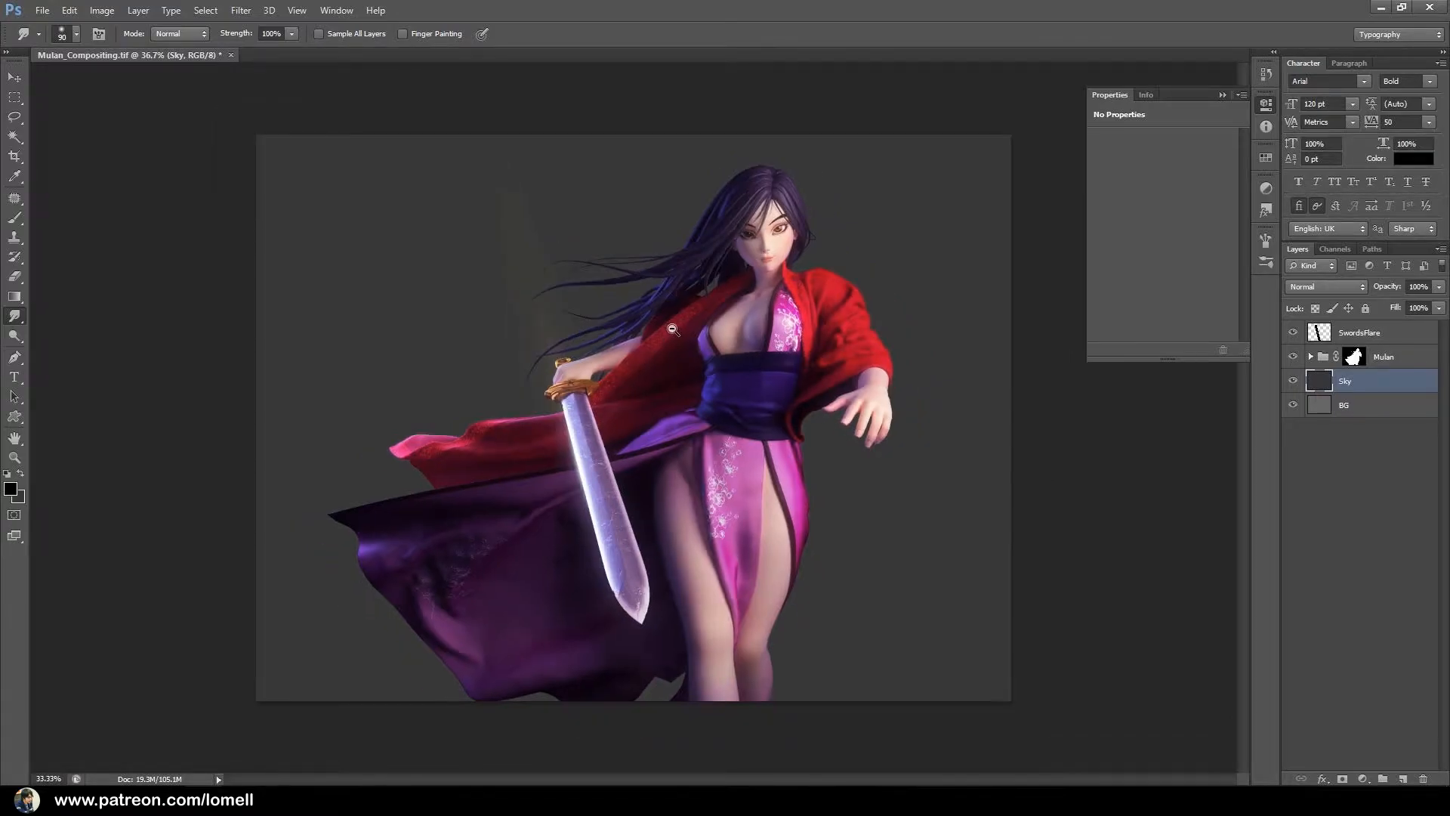
{"action": "left_click", "coordinate": [672, 329], "text": "alt"}
{"action": "left_click", "coordinate": [672, 329], "text": "alt"}
{"action": "left_click", "coordinate": [599, 314], "text": "alt"}
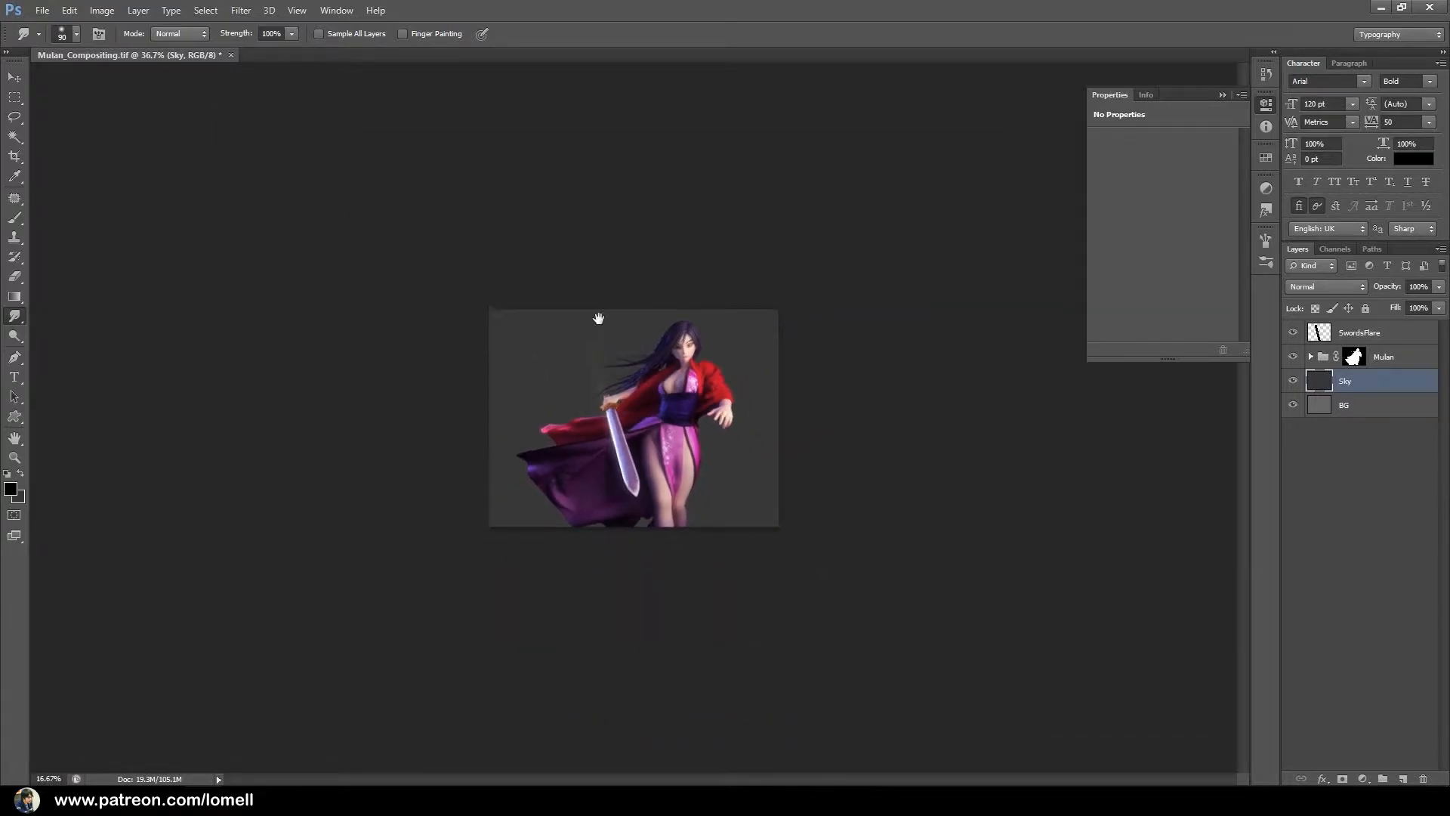
{"action": "left_click", "coordinate": [548, 341], "text": "ctrl"}
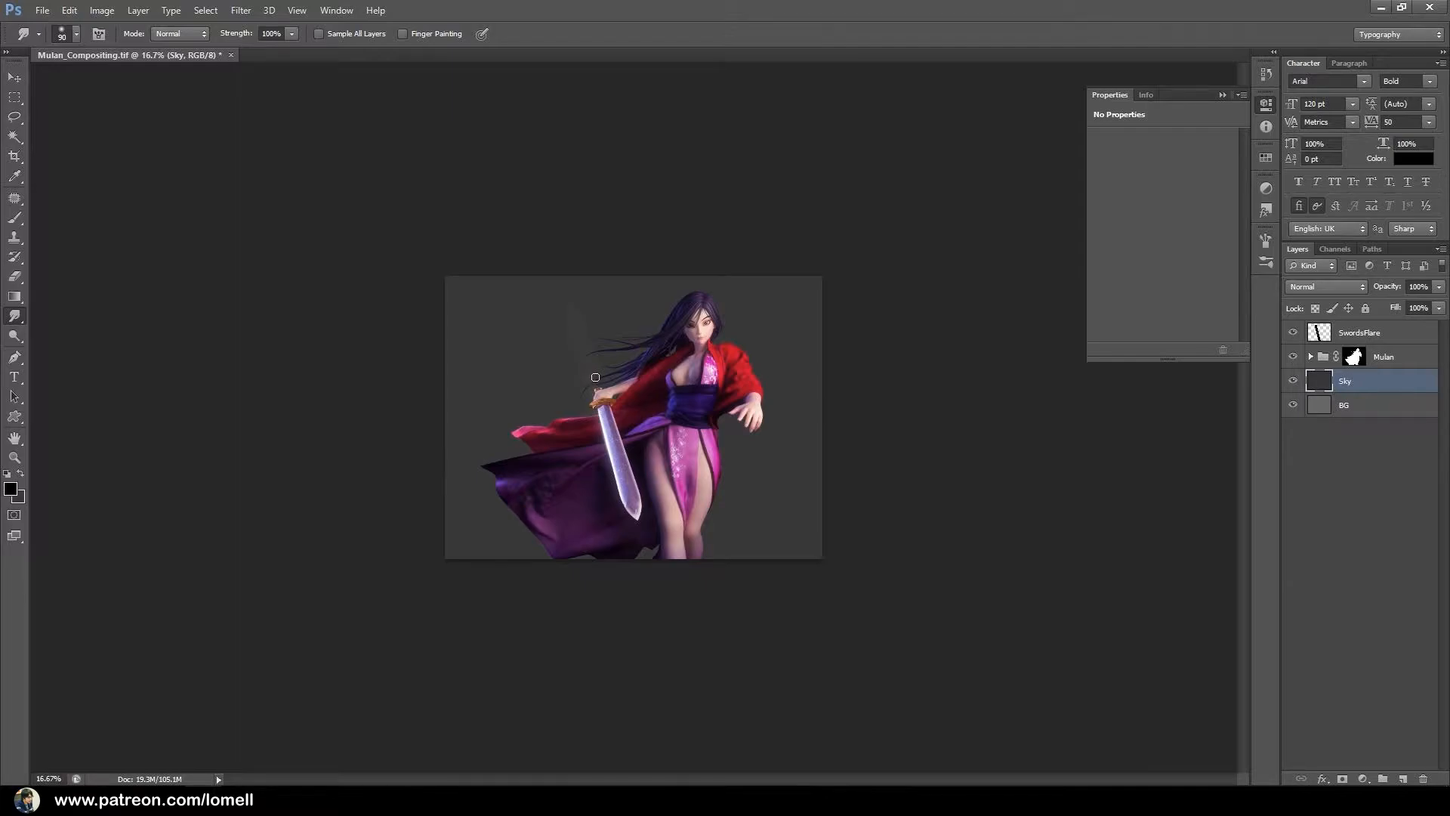
{"action": "key", "text": "g"}
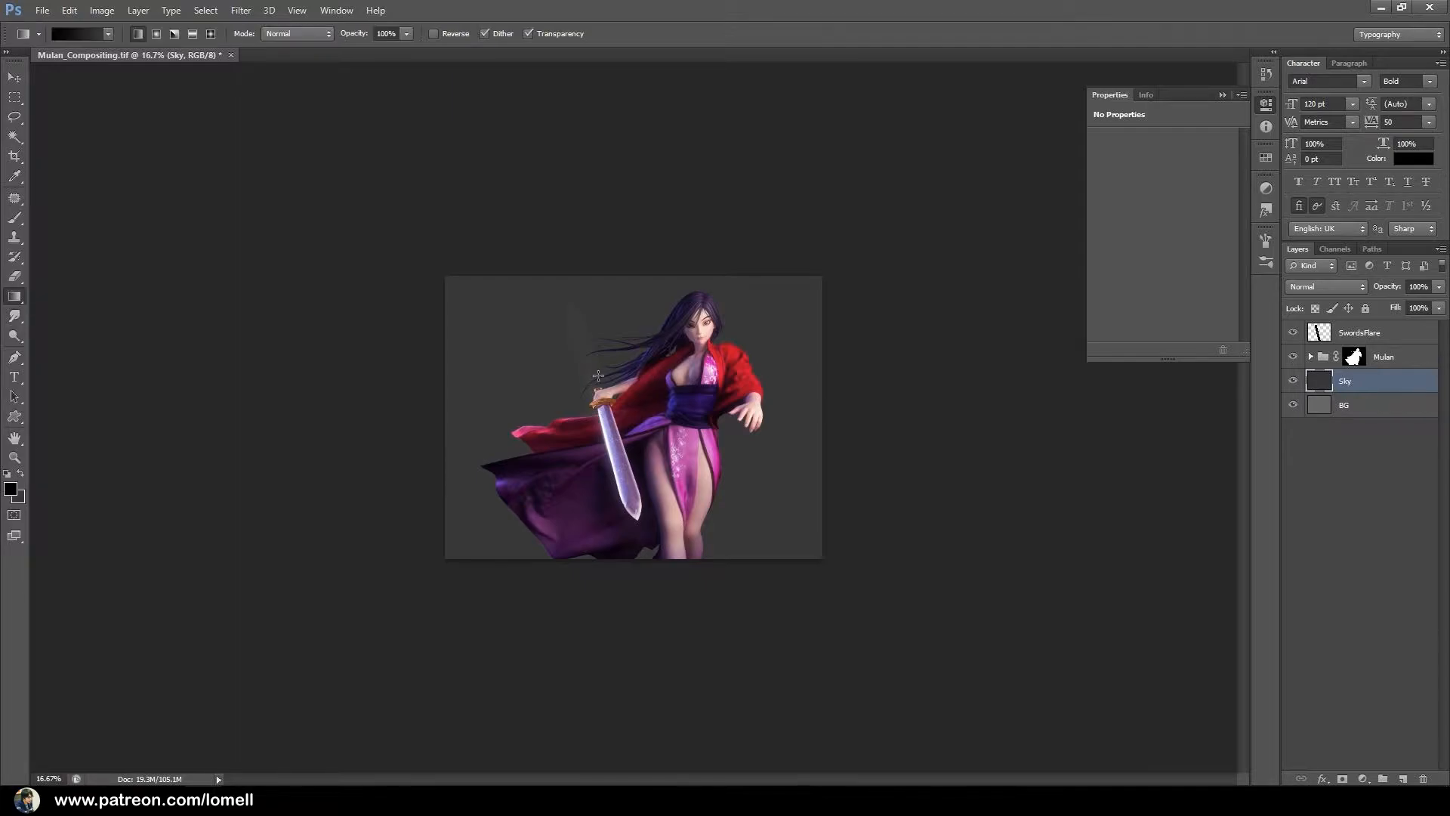
{"action": "left_click", "coordinate": [67, 32]}
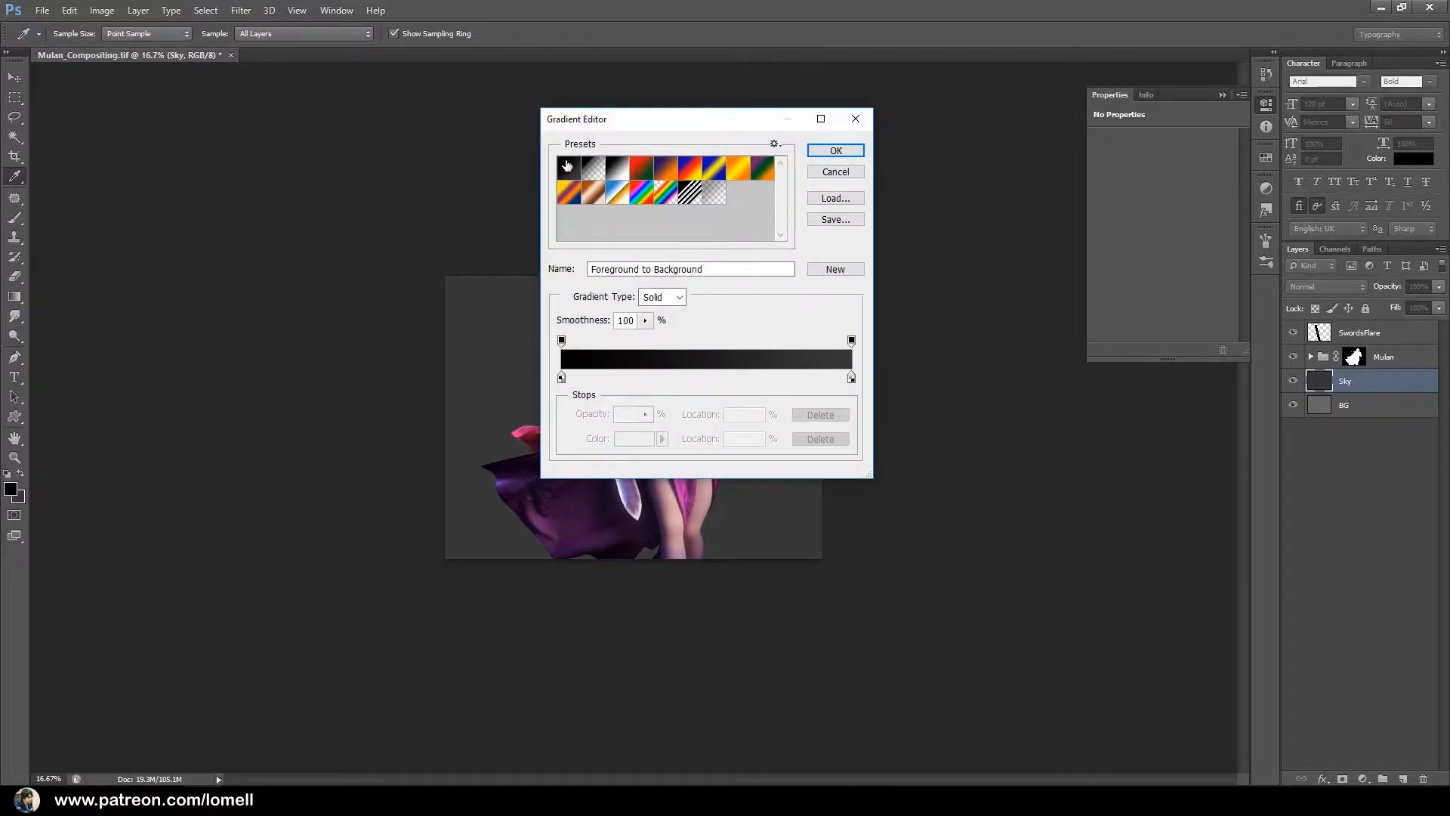
{"action": "left_click", "coordinate": [595, 173]}
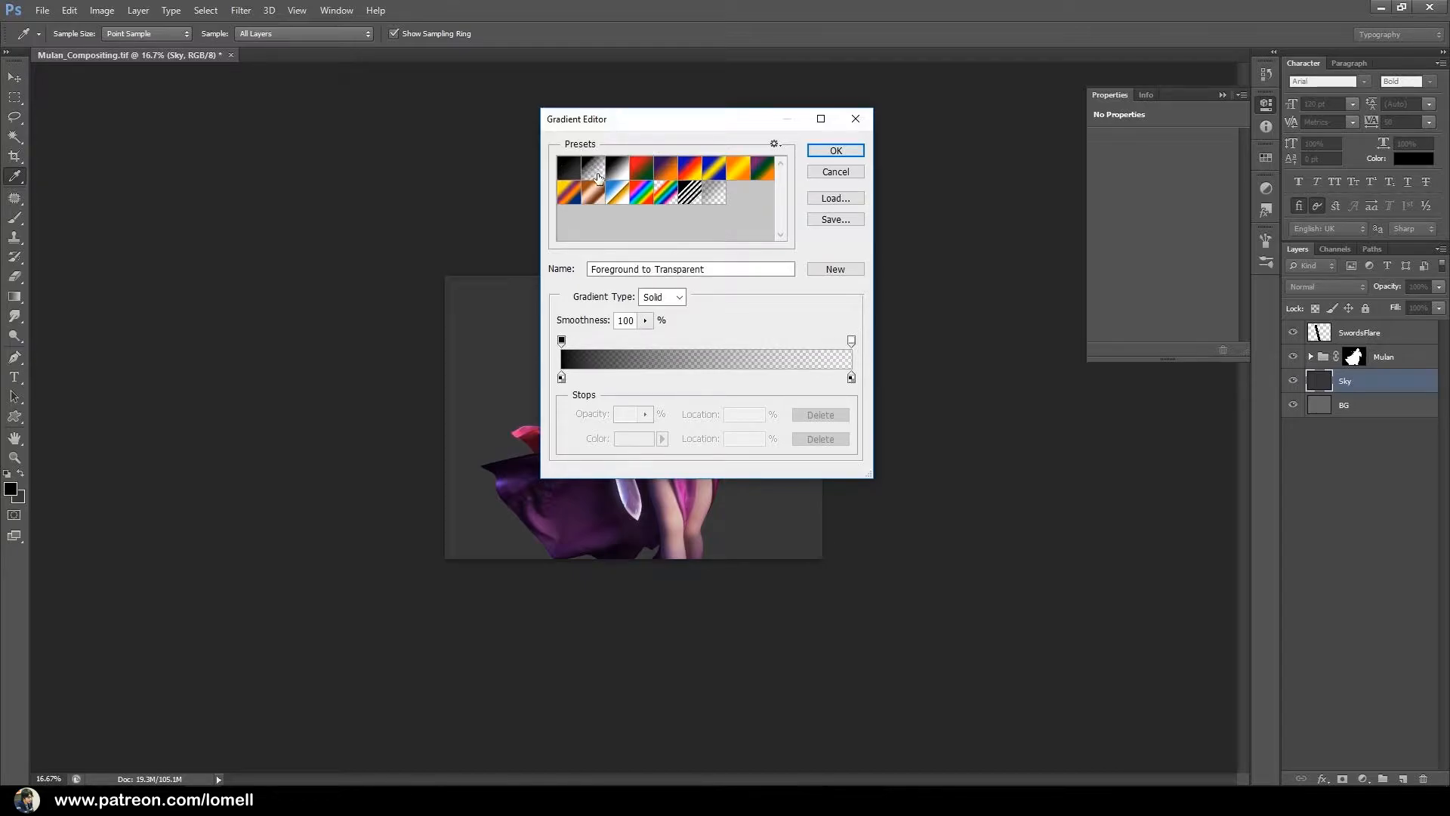
{"action": "left_click", "coordinate": [833, 149]}
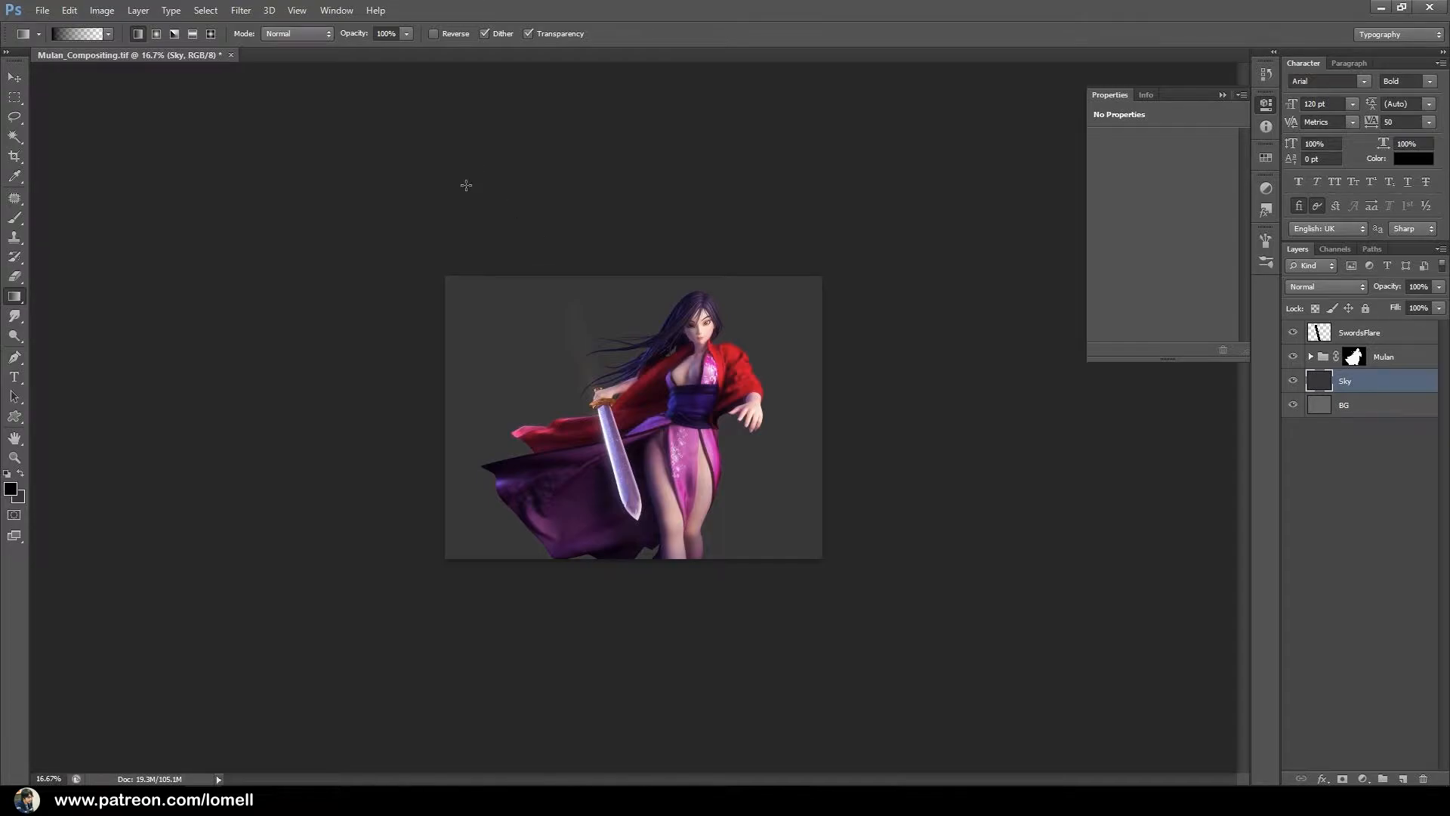
Darken the upper part of the Sky layer with a black-to-transparent linear gradient, replacing the slanted first attempt with a more vertical one.
{"action": "left_click_drag", "start_coordinate": [464, 175], "coordinate": [528, 400]}
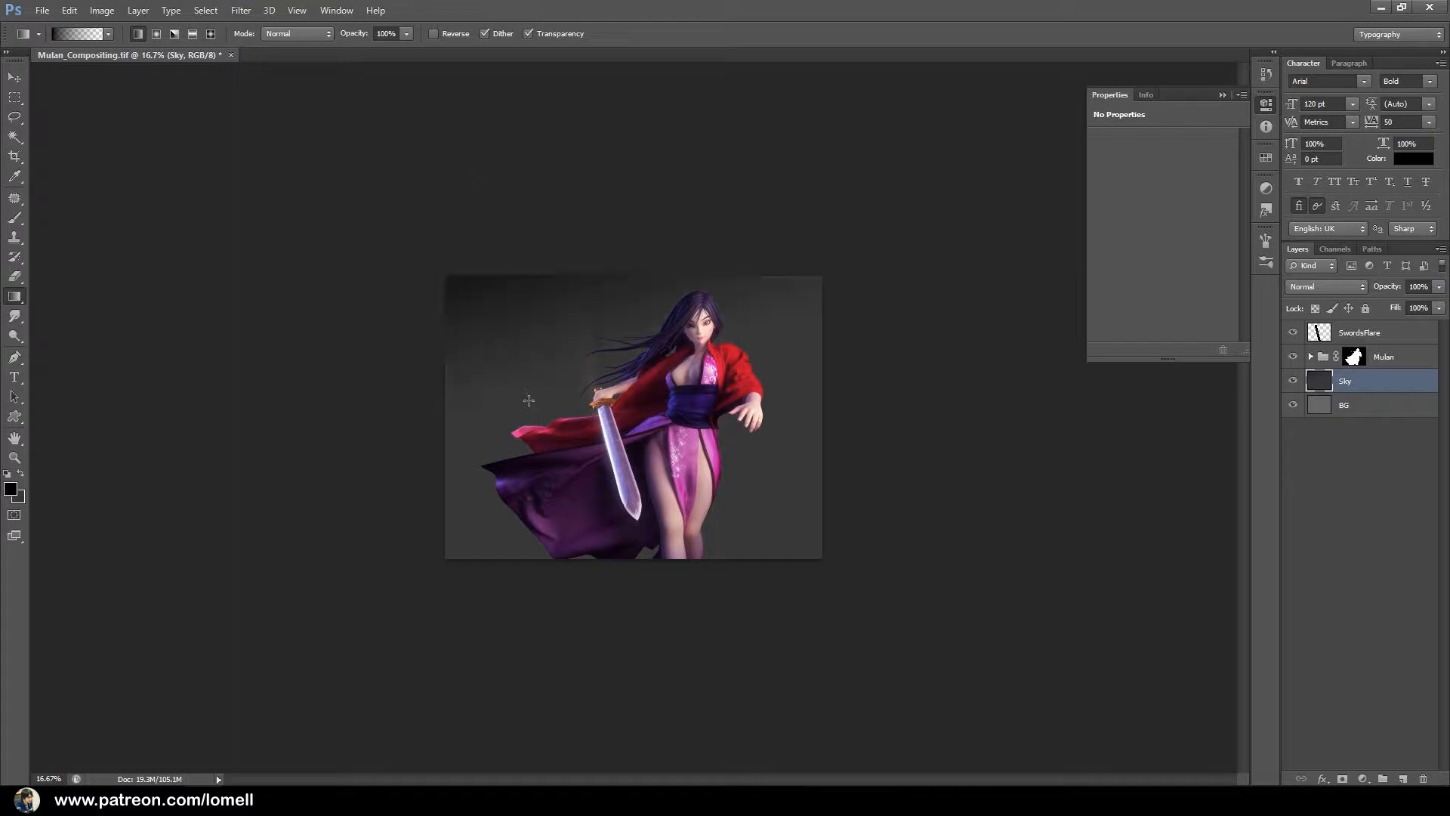
{"action": "key", "text": "ctrl+z"}
{"action": "left_click_drag", "start_coordinate": [478, 139], "coordinate": [506, 364]}
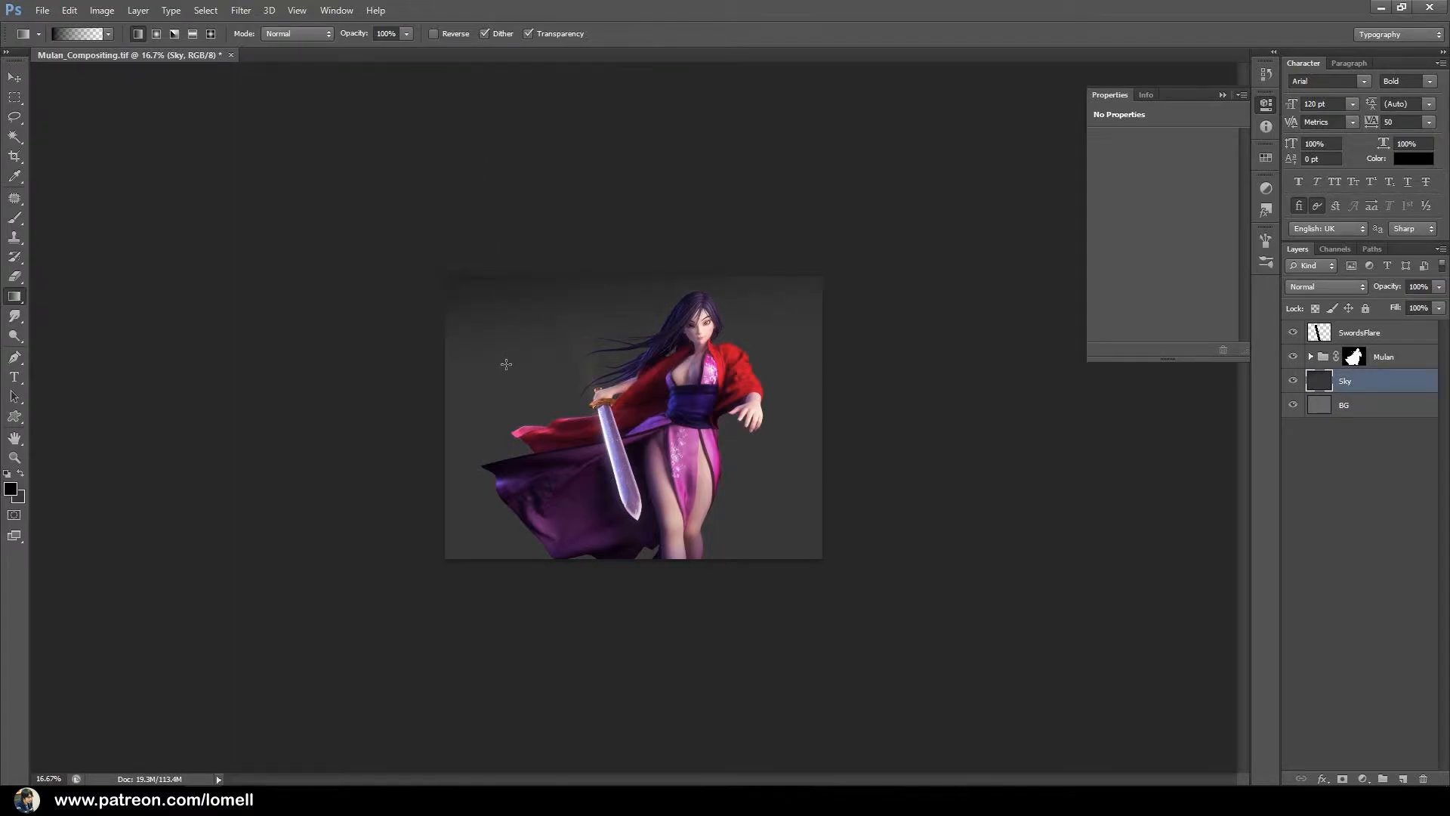
Add a Photo Filter adjustment above the Sky layer with a purple filter color and 56% density.
{"action": "left_click", "coordinate": [680, 397], "text": "ctrl"}
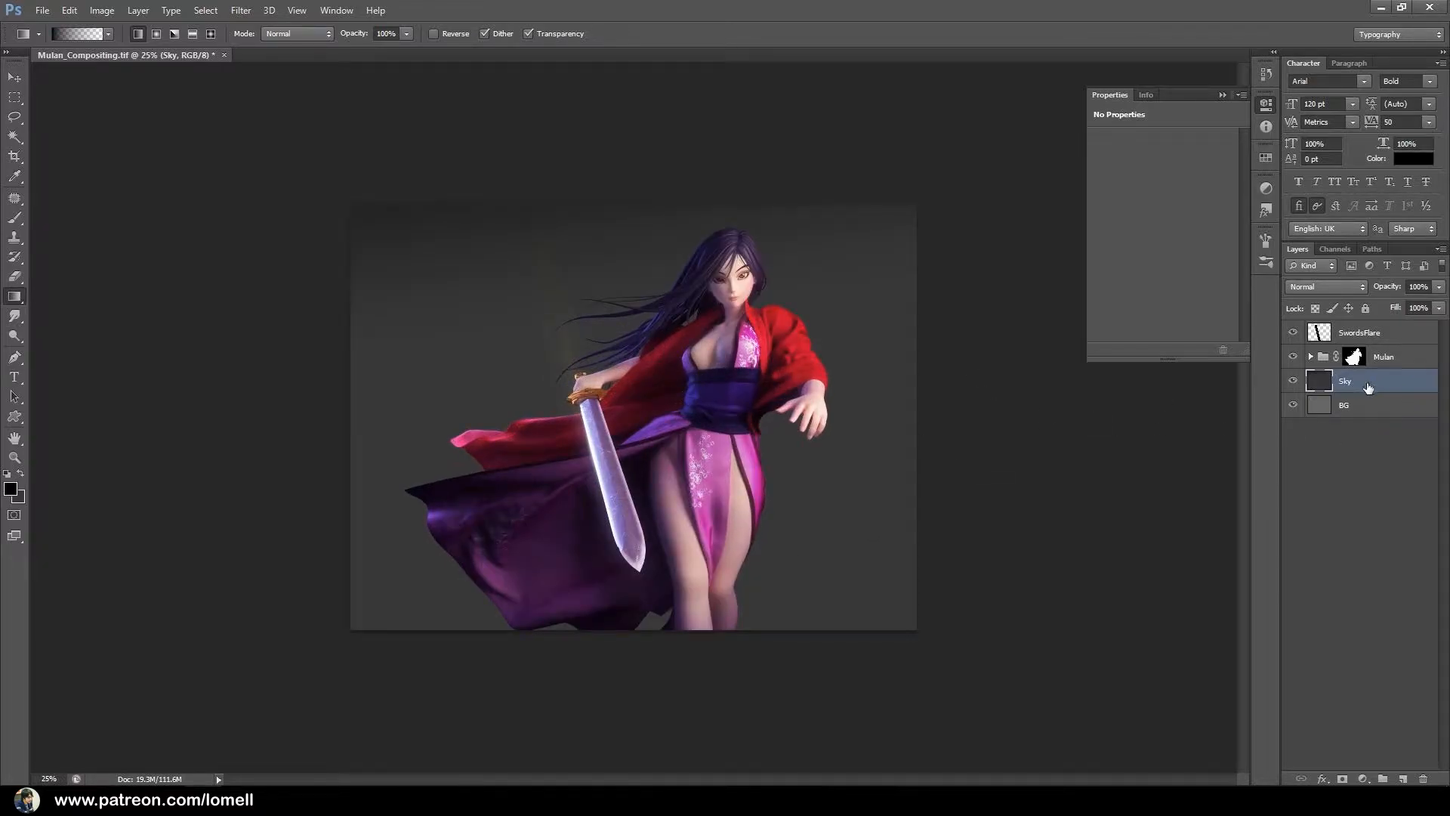
{"action": "left_click", "coordinate": [1362, 778]}
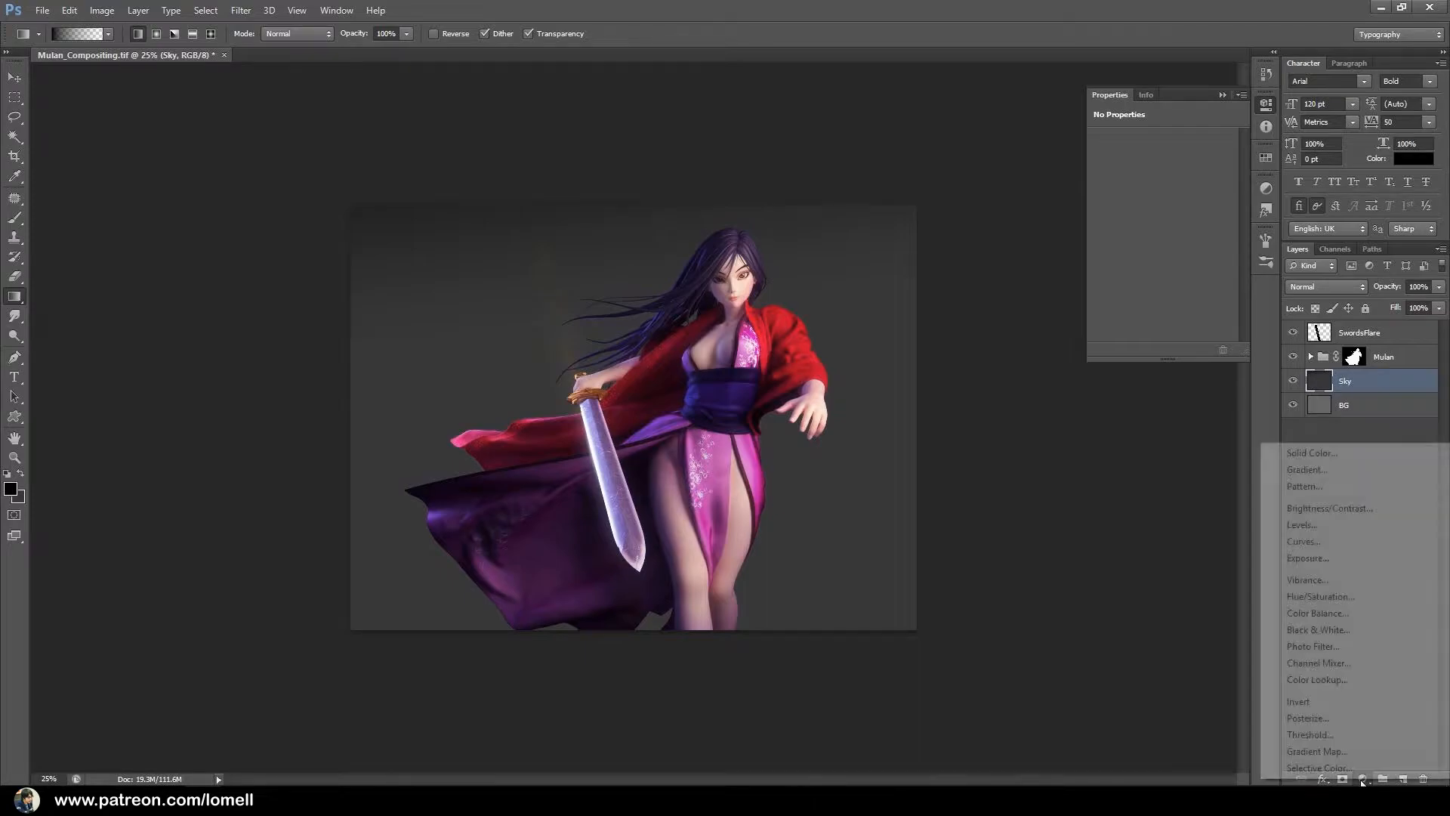
{"action": "left_click", "coordinate": [1330, 651]}
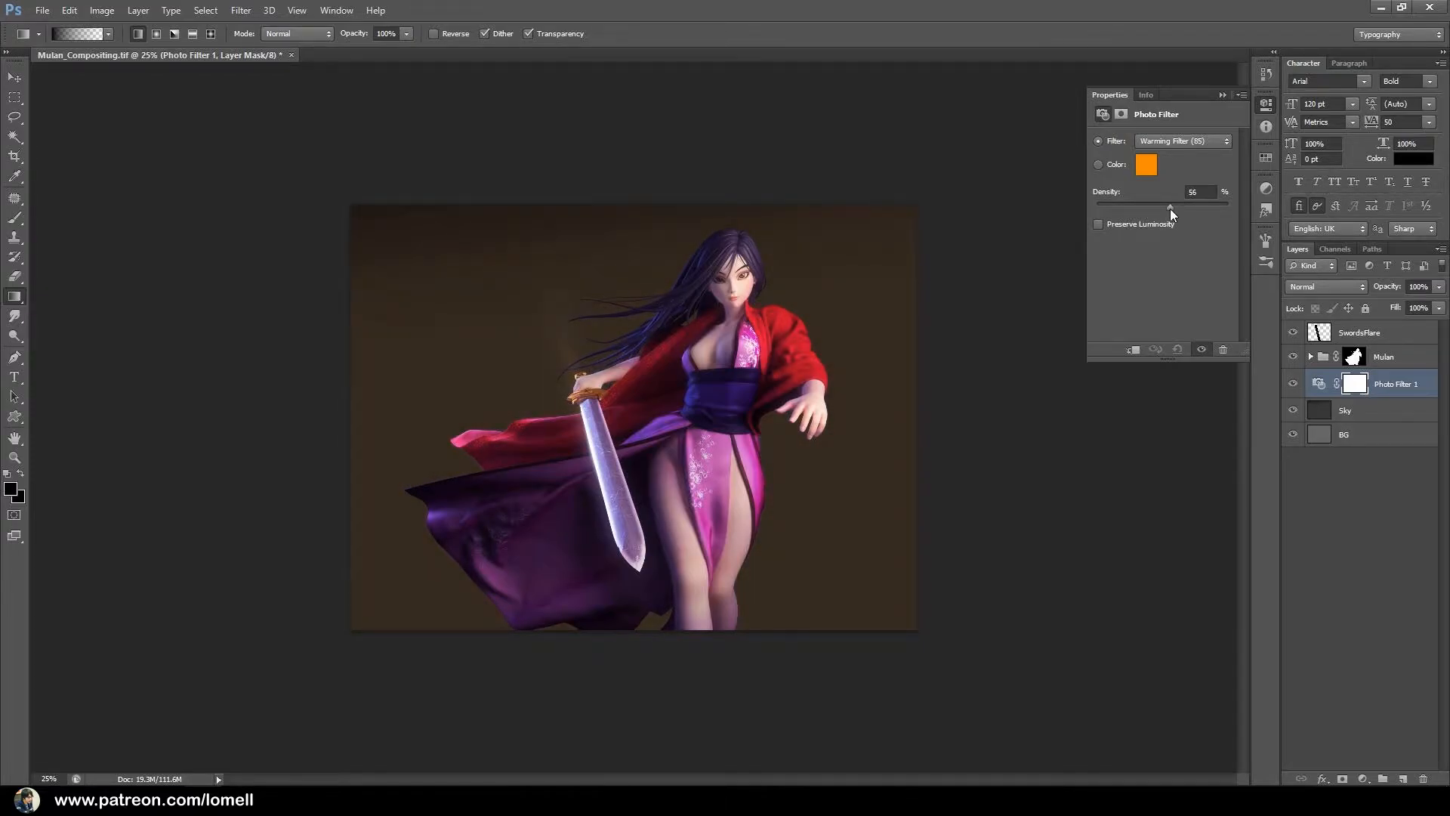
{"action": "left_click", "coordinate": [1149, 165]}
{"action": "left_click_drag", "start_coordinate": [1076, 472], "coordinate": [1084, 437]}
{"action": "left_click", "coordinate": [1042, 452]}
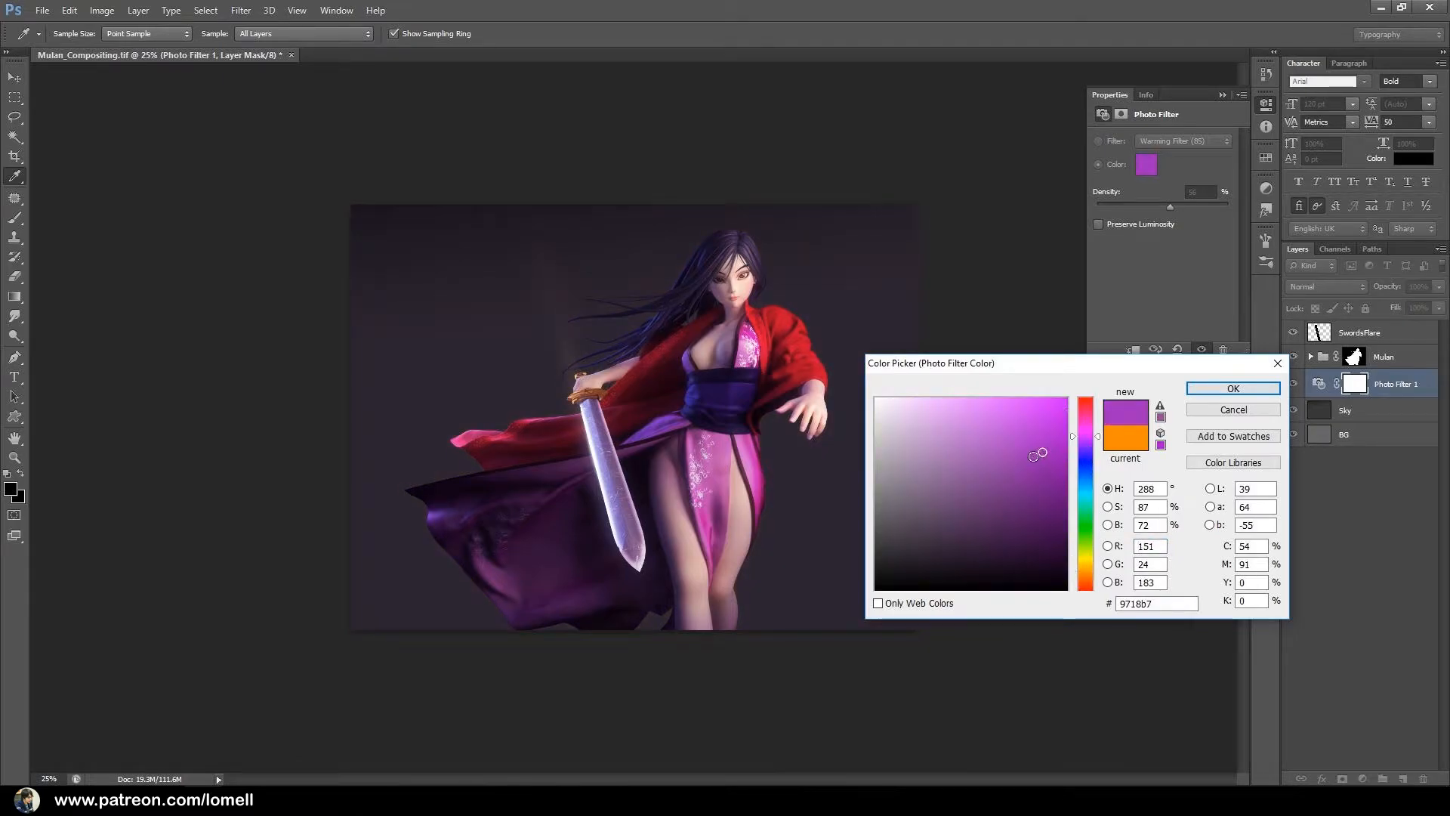
{"action": "left_click", "coordinate": [1201, 389]}
{"action": "key", "text": "g"}
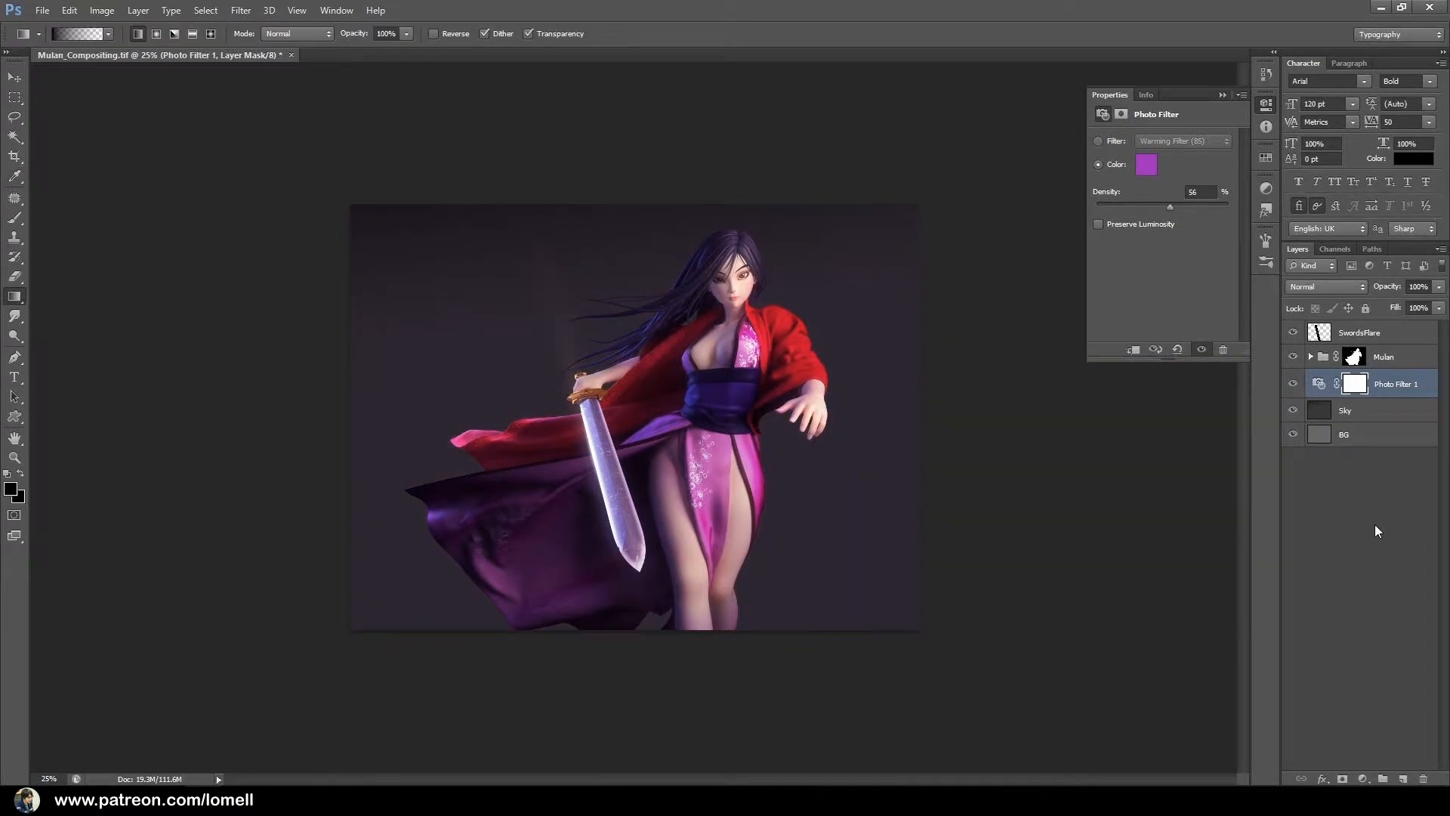
Add a Levels adjustment directly above the Sky layer and set its white input level to 191.
{"action": "left_click", "coordinate": [1357, 414]}
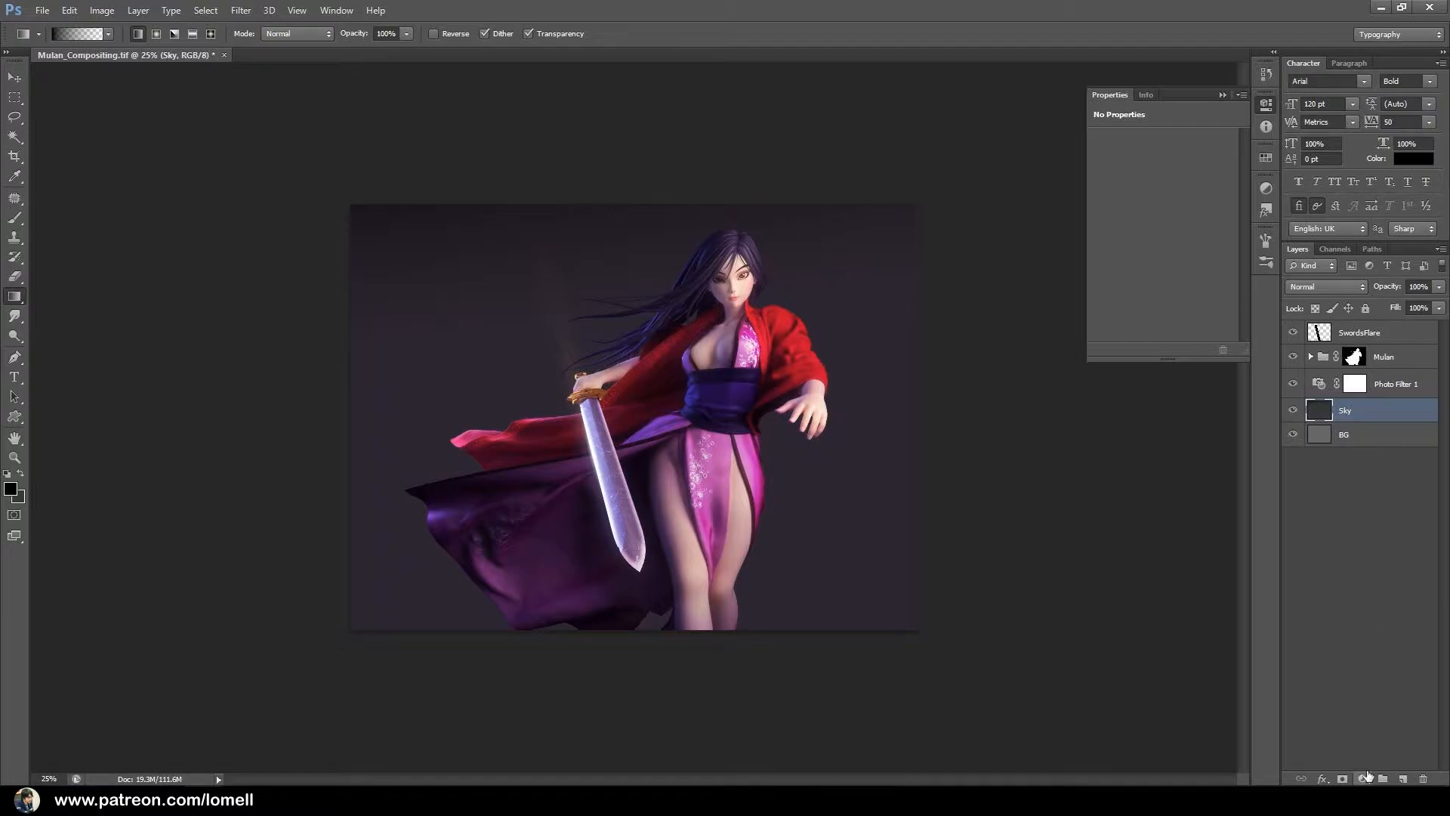
{"action": "left_click", "coordinate": [1364, 777]}
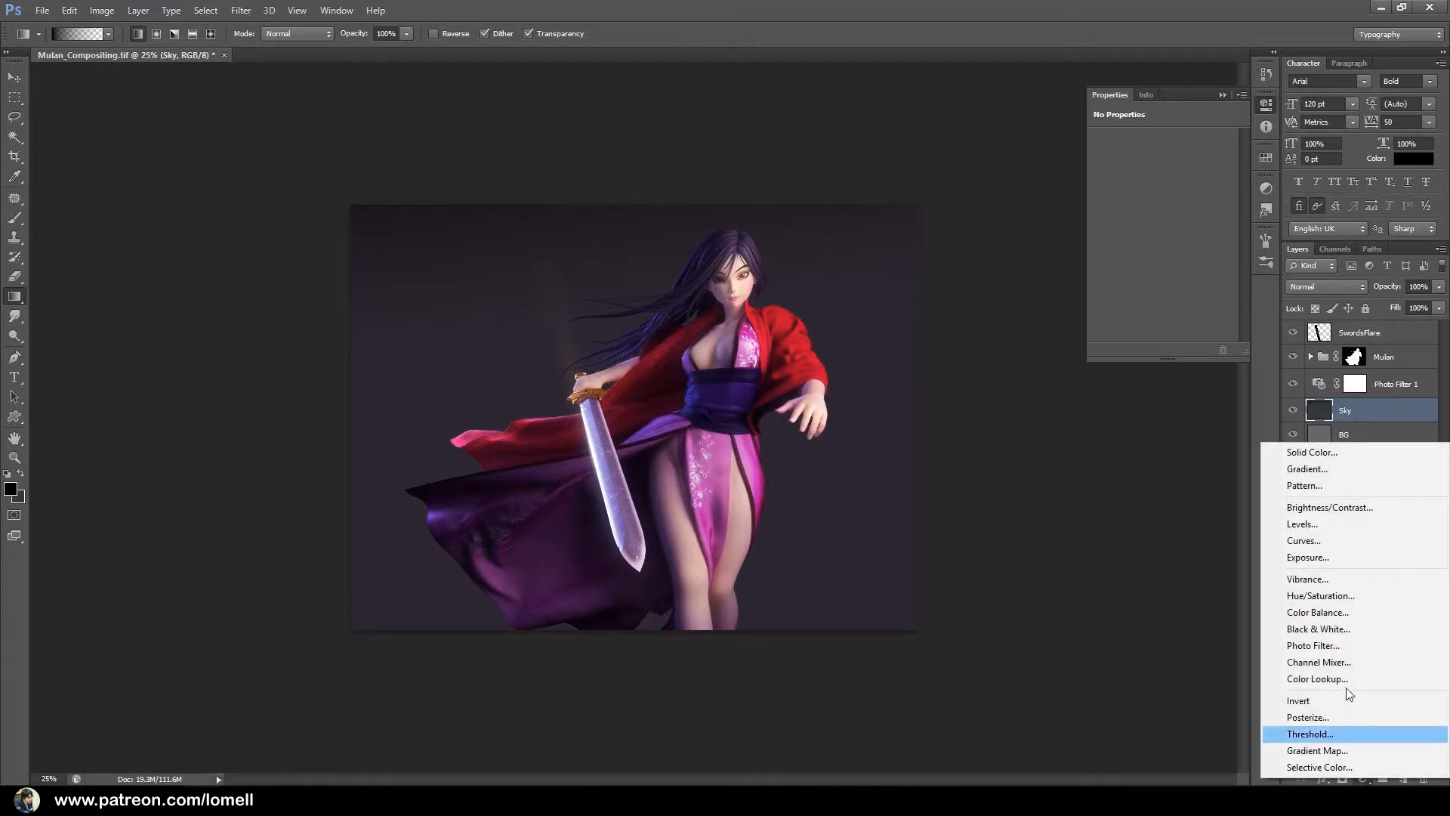
{"action": "left_click", "coordinate": [1318, 523]}
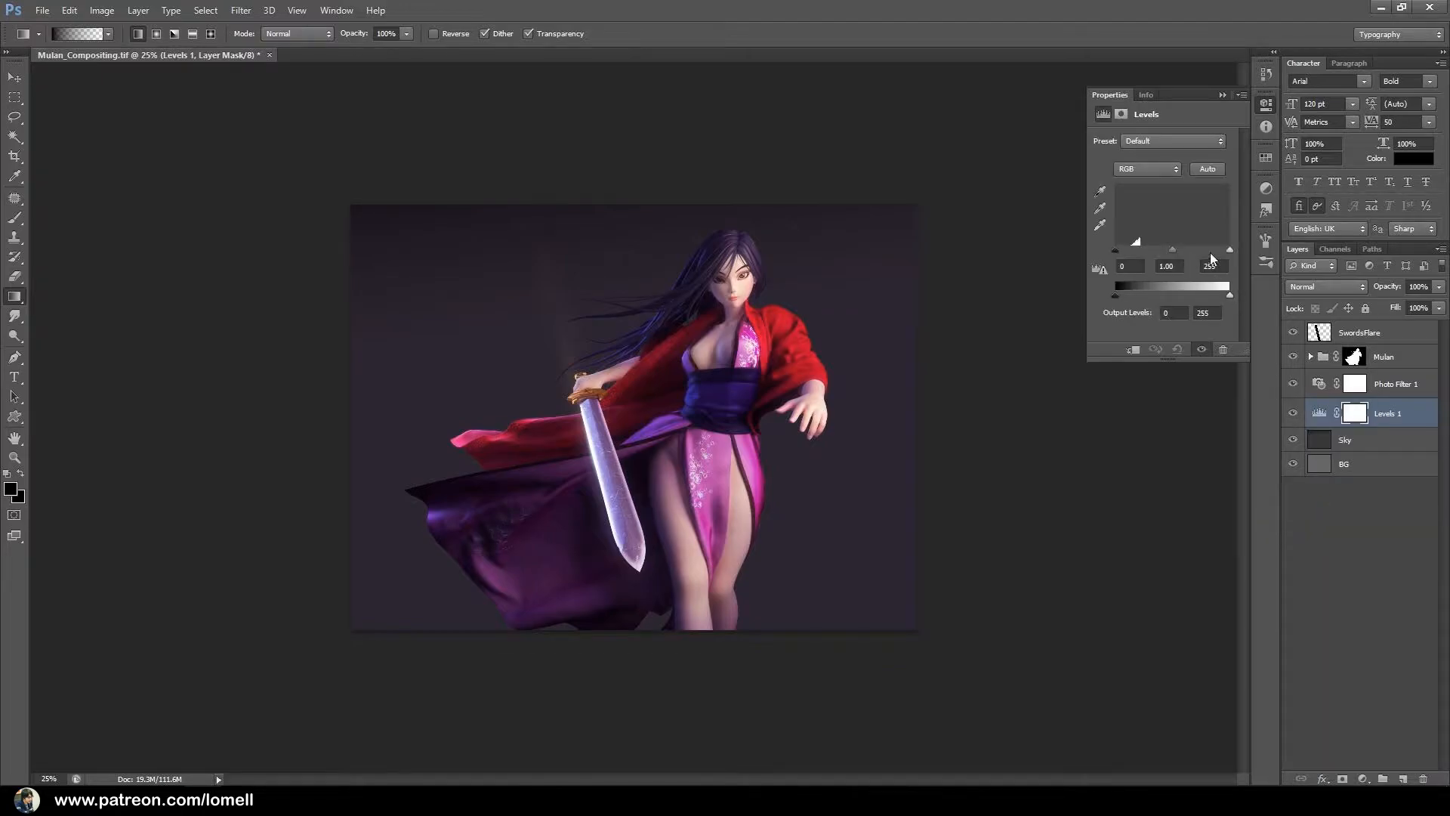
{"action": "mouse_move", "coordinate": [1229, 250]}
{"action": "left_mouse_down"}
{"action": "mouse_move", "coordinate": [1189, 252]}
{"action": "mouse_move", "coordinate": [1208, 252]}
{"action": "left_mouse_up"}
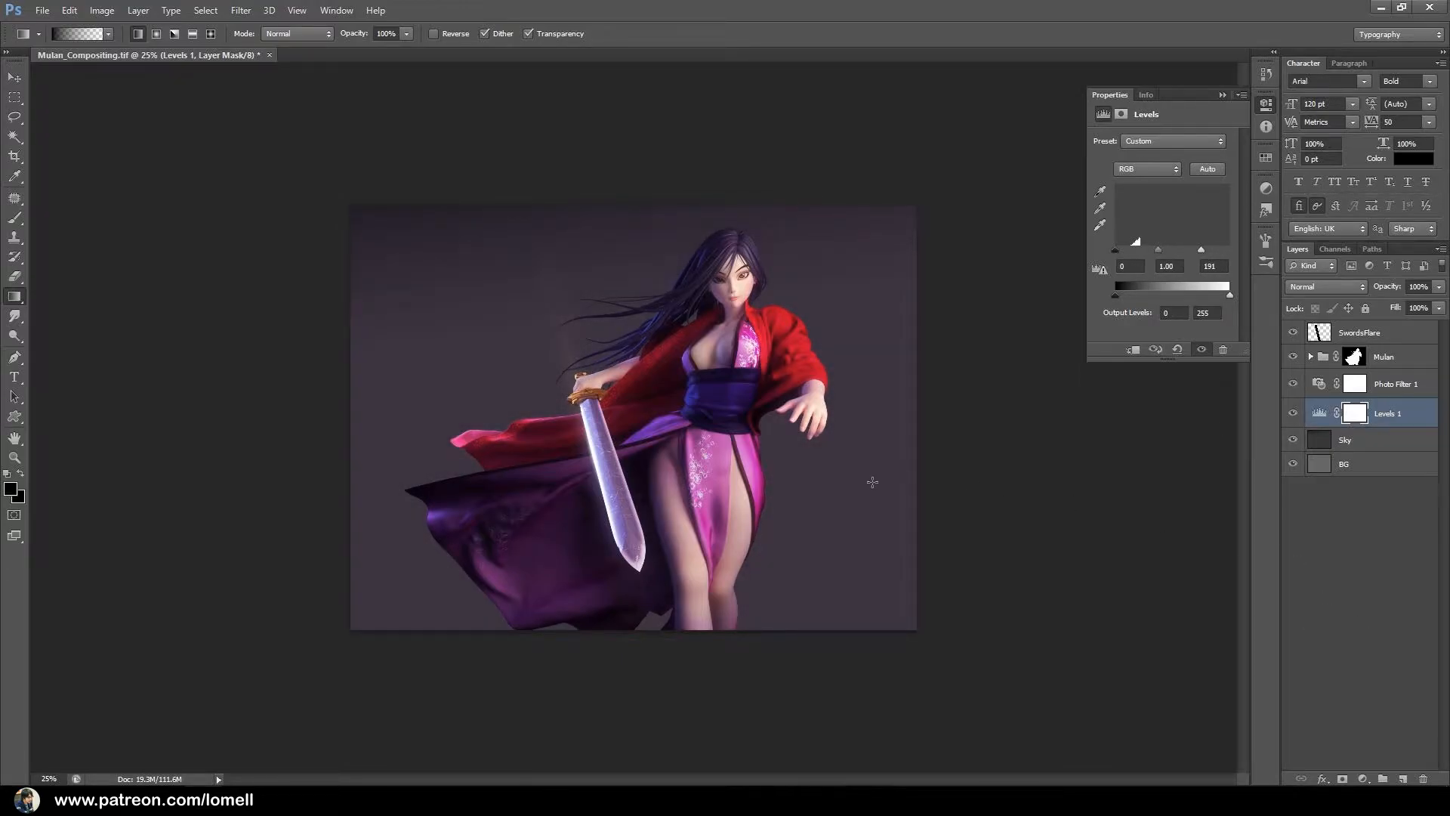
Raise the white input level of the Levels adjustment above the Sky layer to 216.
{"action": "left_click_drag", "start_coordinate": [505, 339], "coordinate": [686, 414]}
{"action": "left_click_drag", "start_coordinate": [650, 428], "coordinate": [484, 432]}
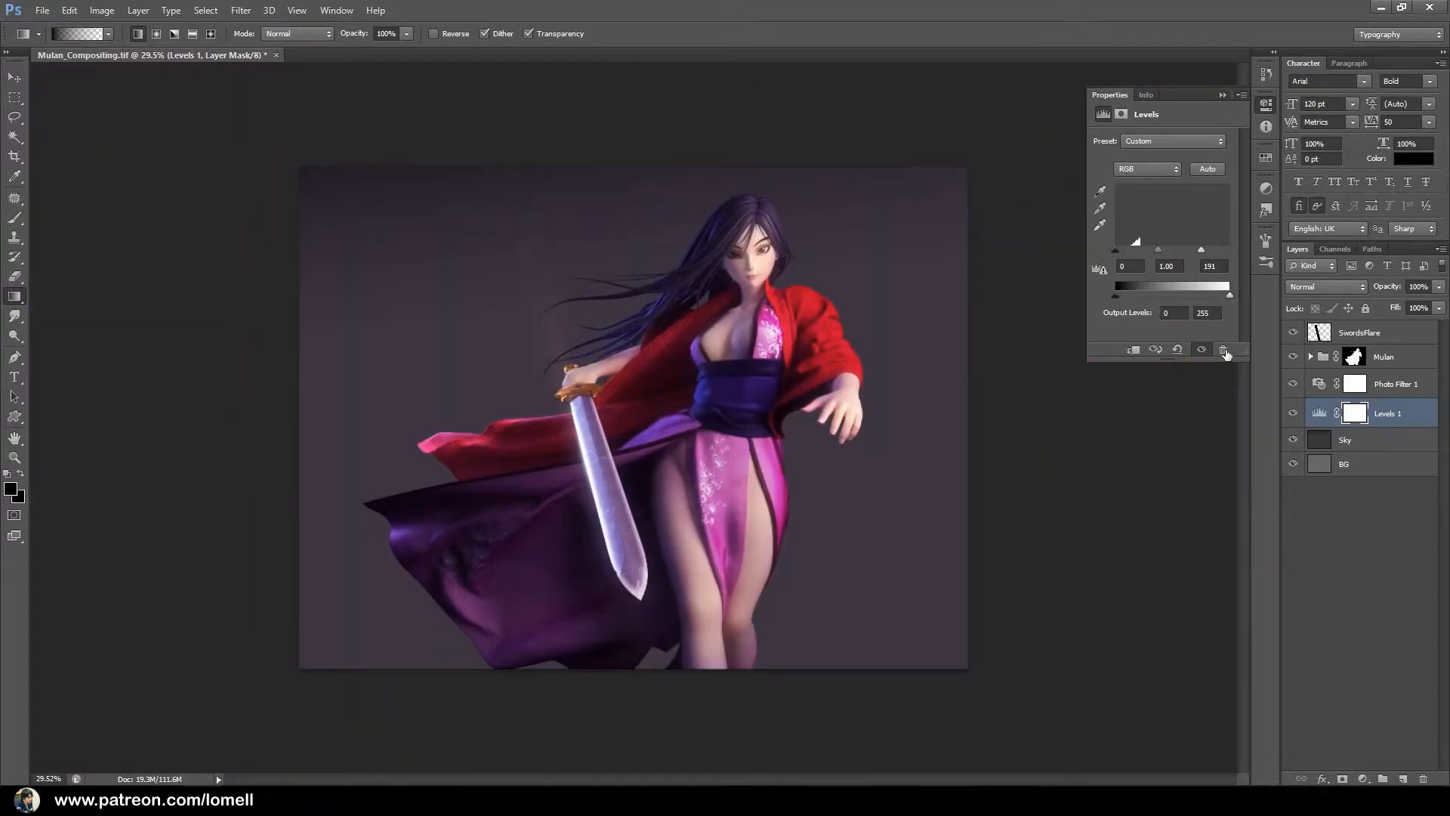
{"action": "left_click_drag", "start_coordinate": [1202, 251], "coordinate": [1211, 250]}
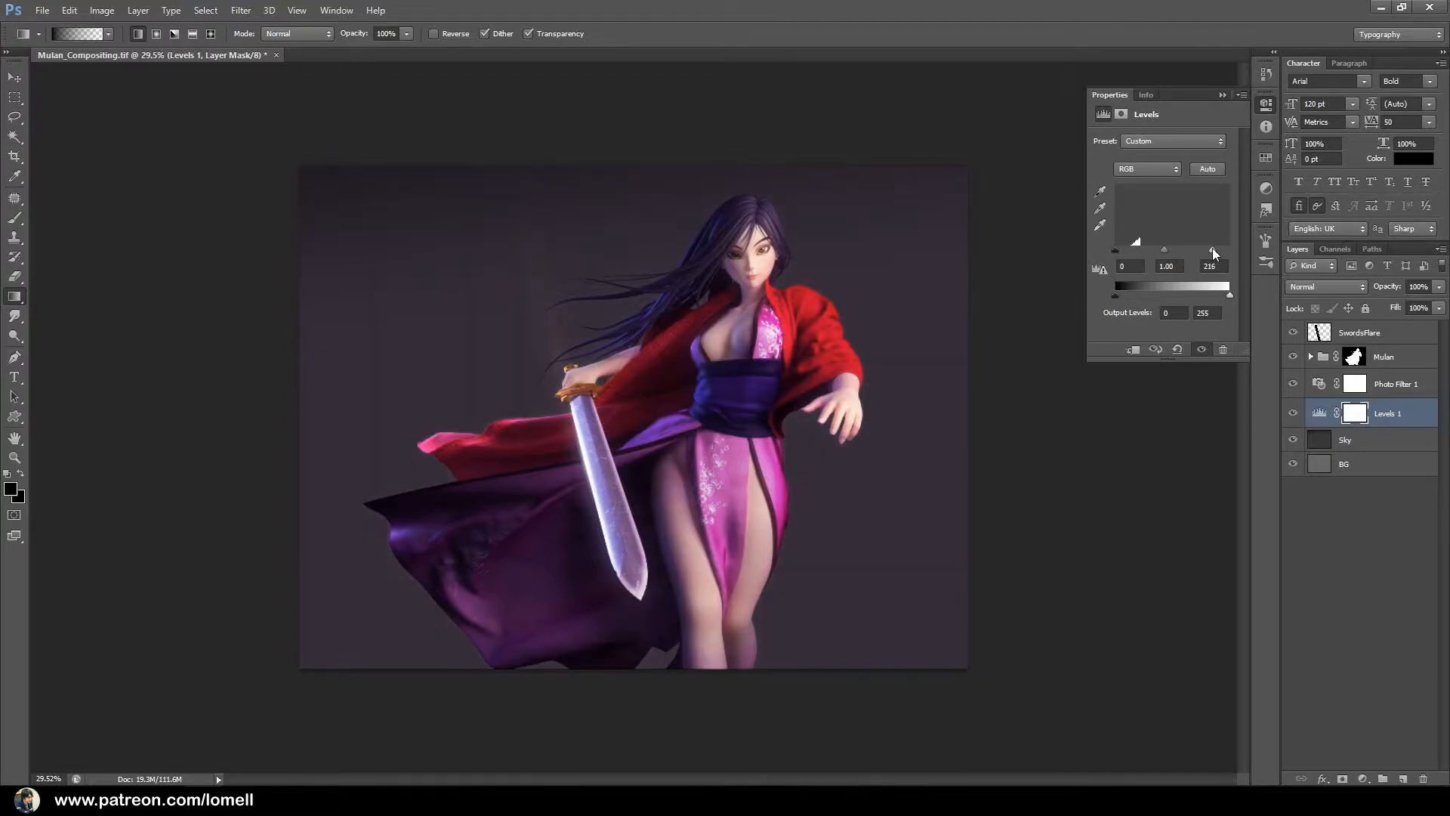
Merge the Photo Filter, Levels and Sky layers into a single layer and name it Sky.
{"action": "left_click", "coordinate": [1395, 383]}
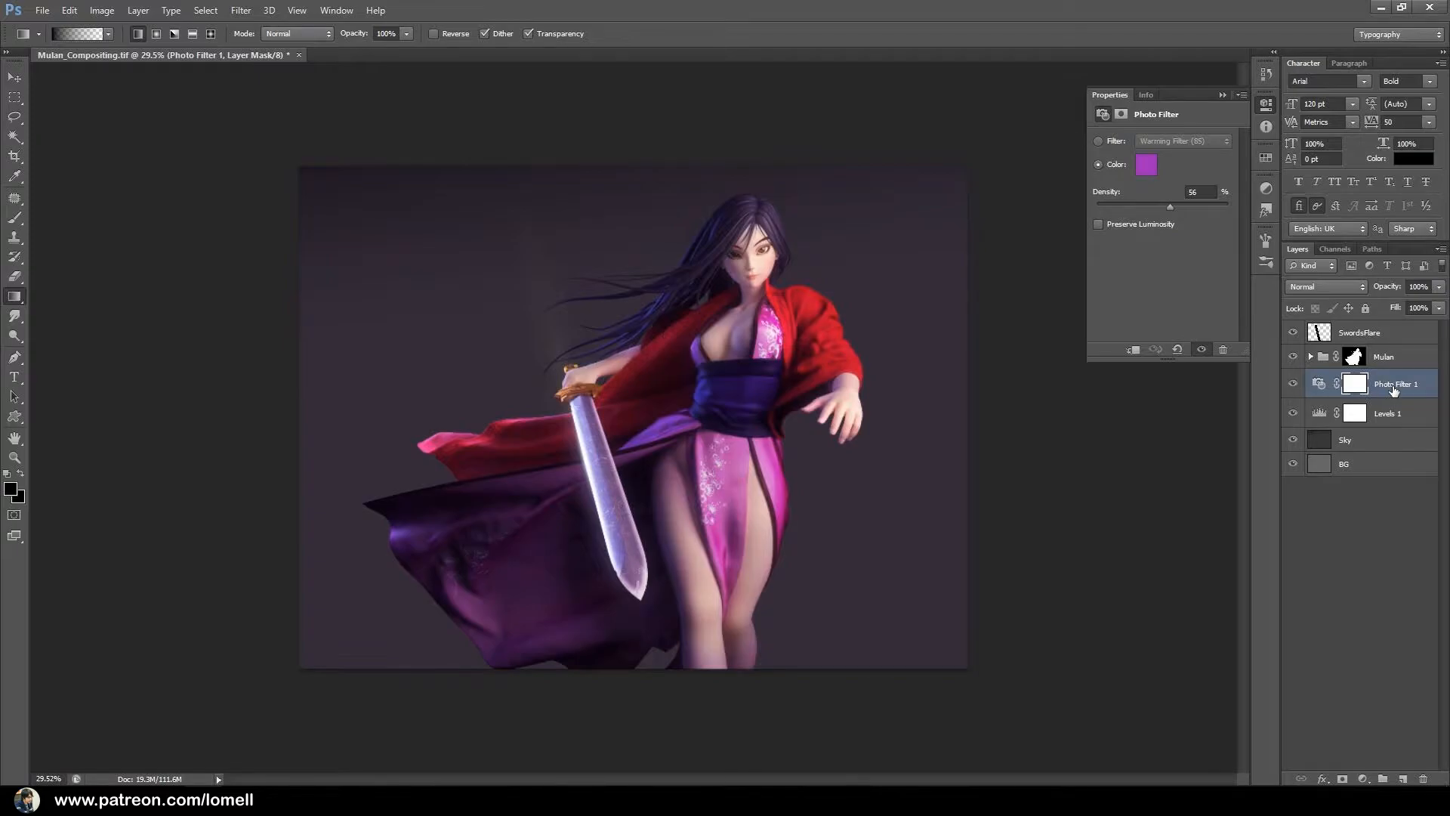
{"action": "left_click", "coordinate": [1378, 444]}
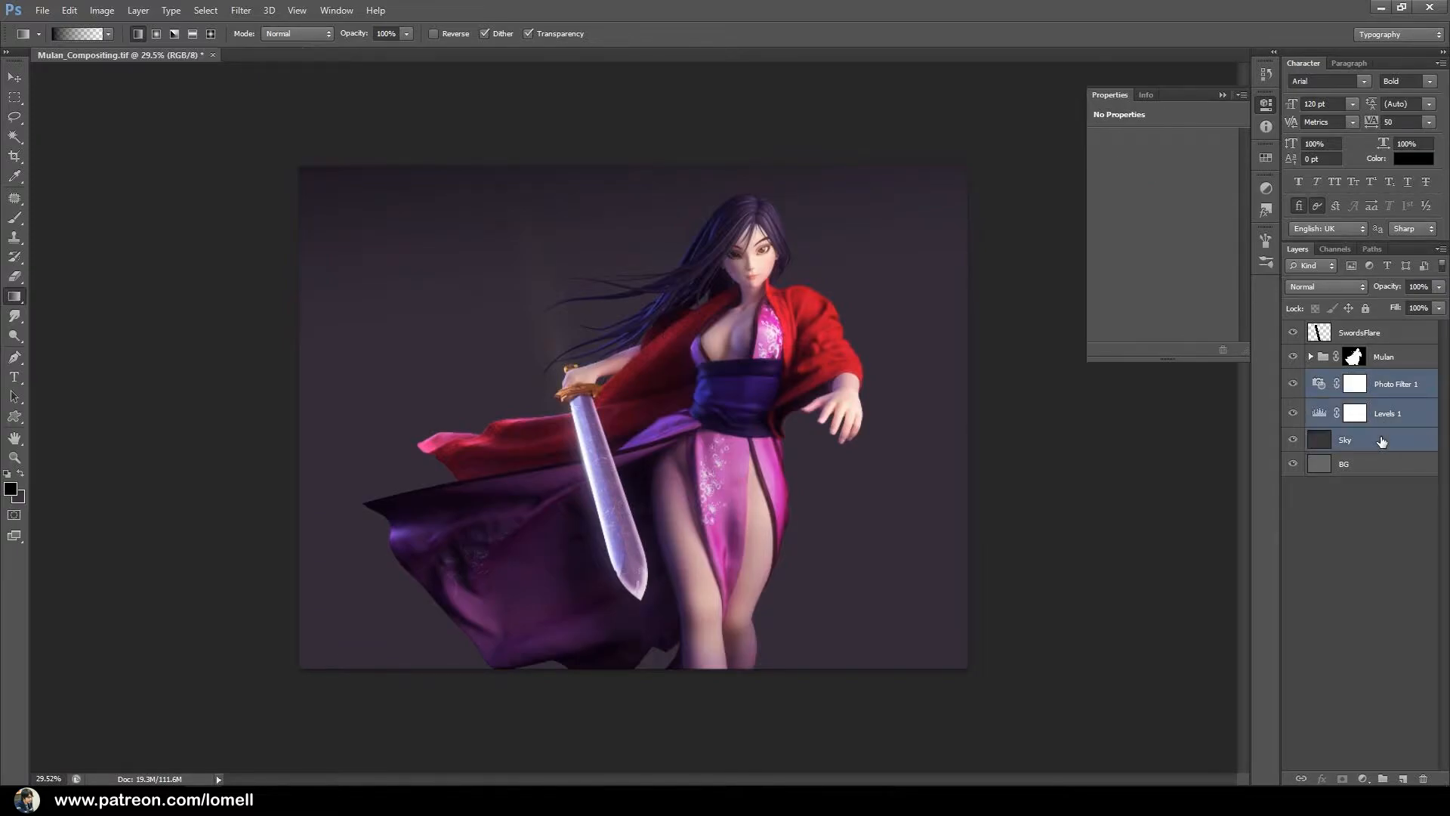
{"action": "left_click", "coordinate": [1409, 385]}
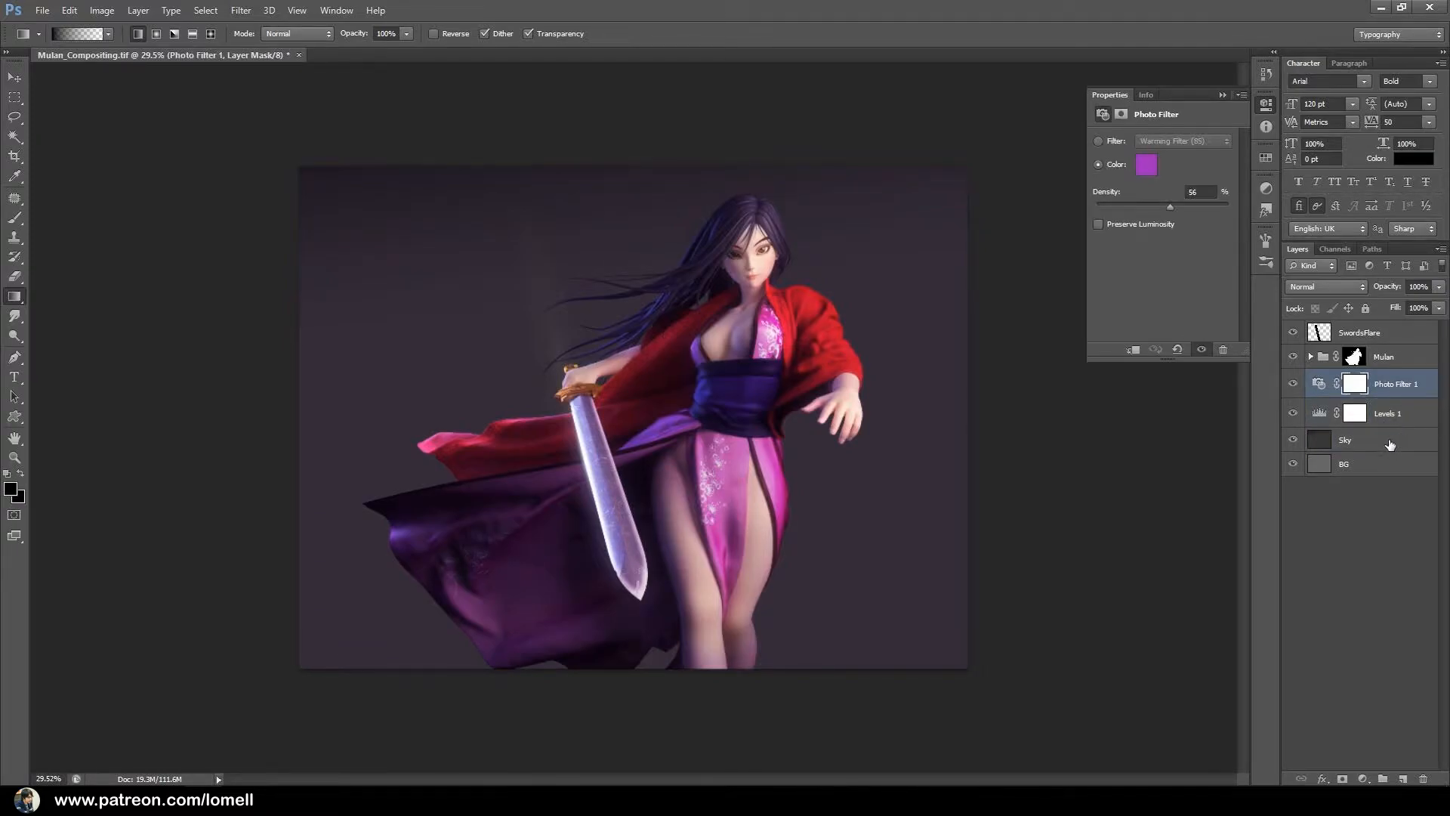
{"action": "left_click", "coordinate": [1391, 445], "text": "shift"}
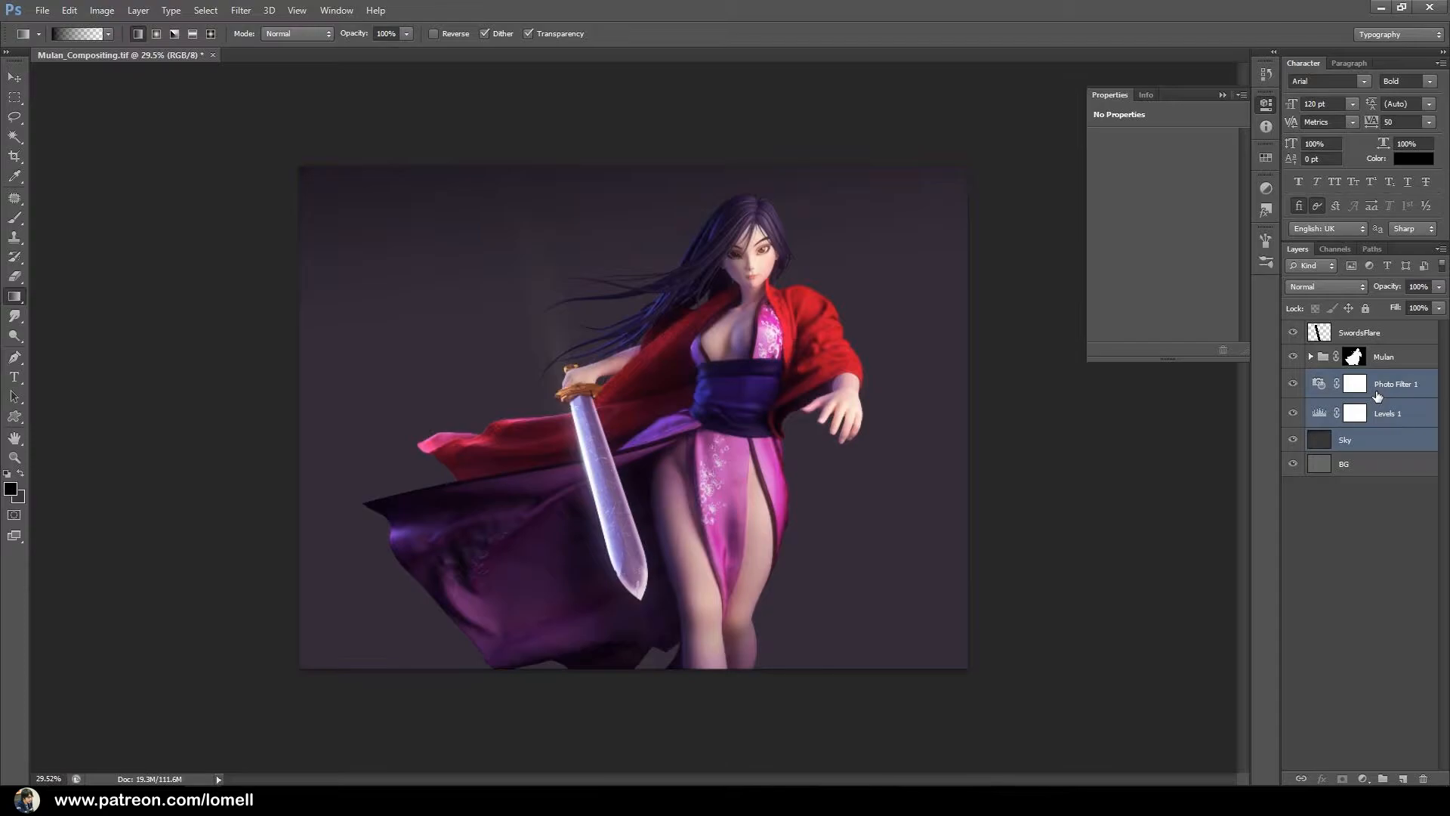
{"action": "key", "text": "ctrl+g"}
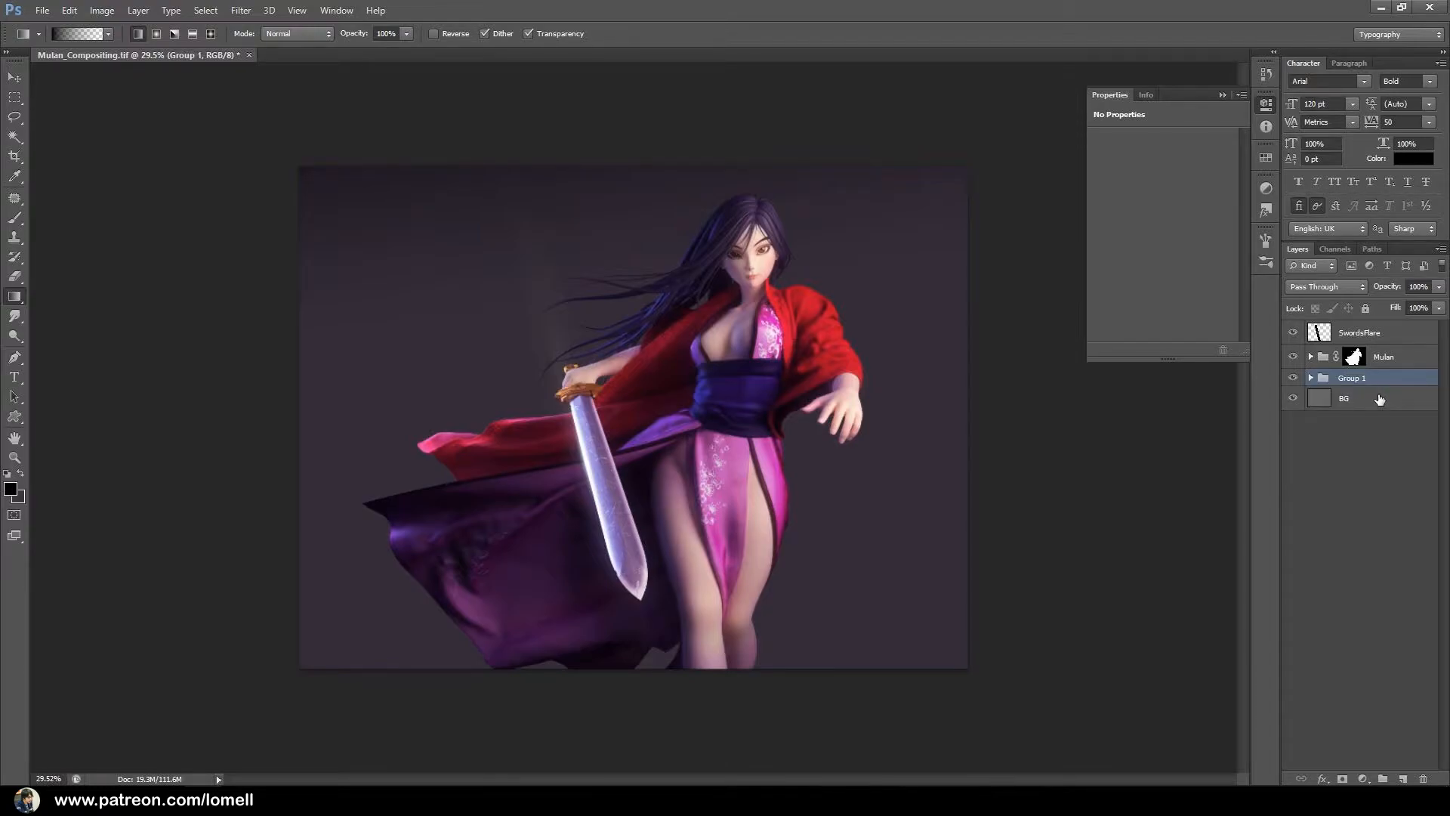
{"action": "key", "text": "ctrl+e"}
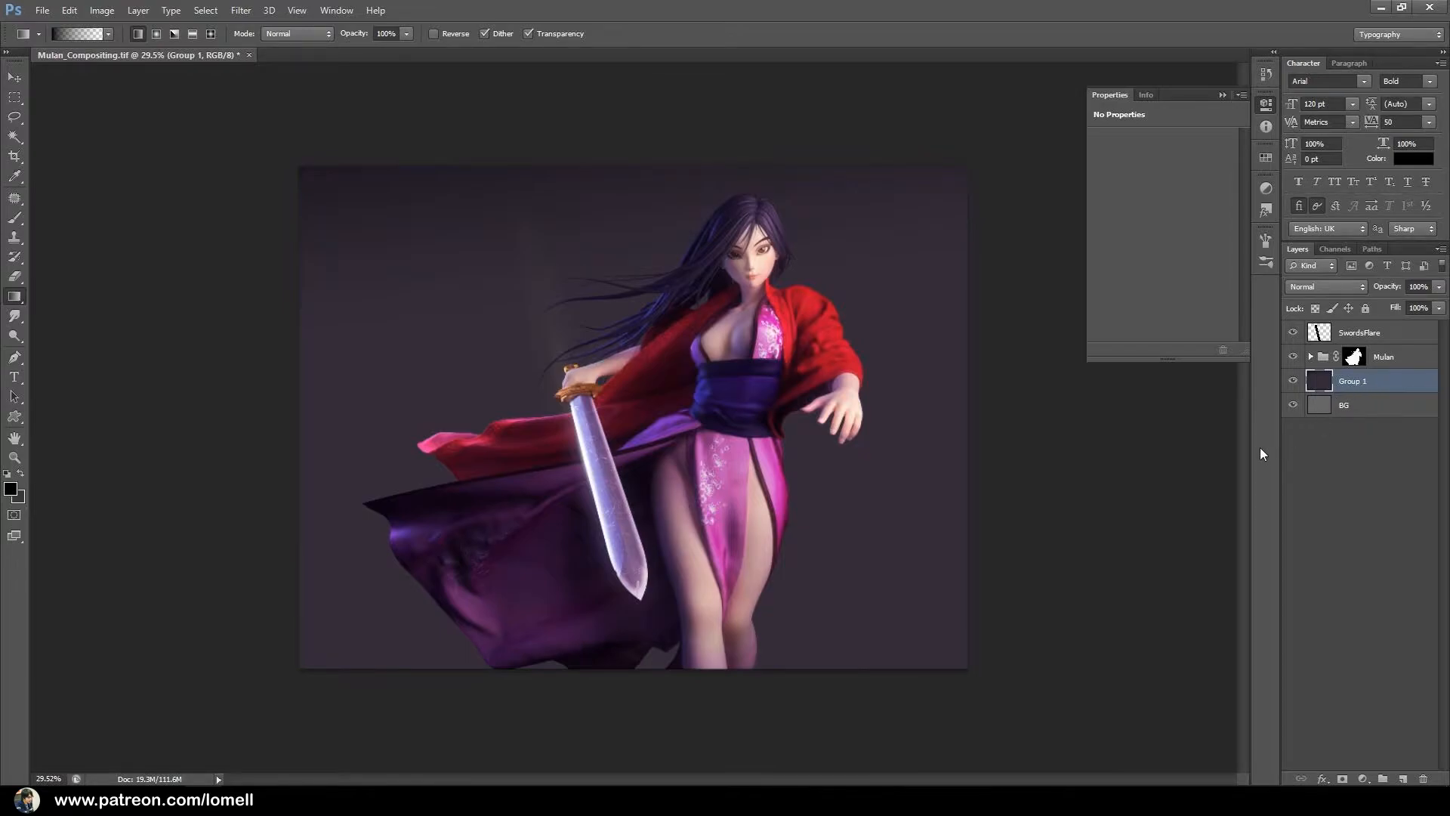
{"action": "double_click", "coordinate": [1354, 383]}
{"action": "type", "text": "Sky"}
{"action": "key", "text": "Return"}
On a new layer above Sky, draw a round pale peach glow with a radial gradient beside Mulan's sword hand.
{"action": "left_click", "coordinate": [1401, 775]}
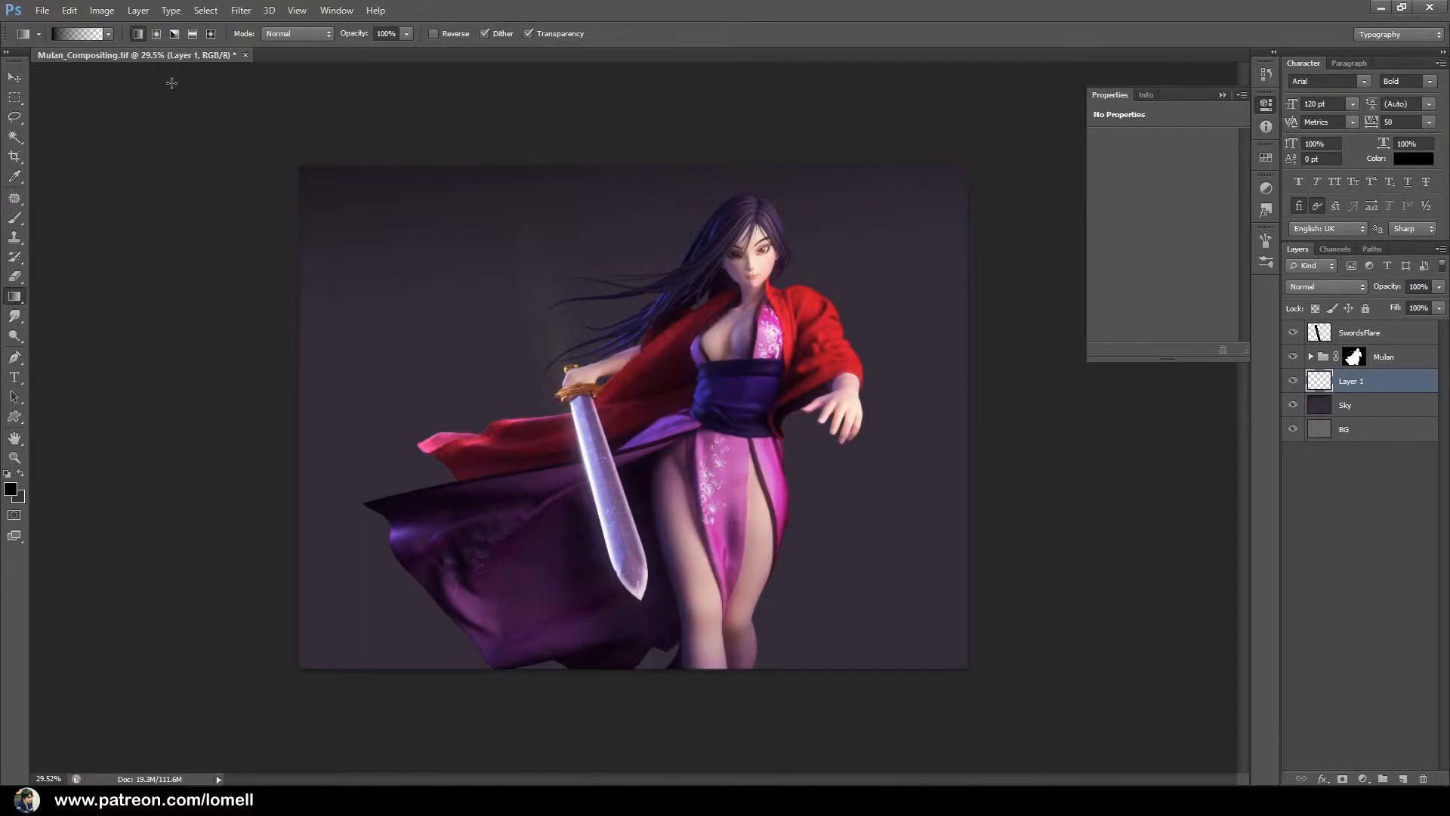
{"action": "left_click", "coordinate": [157, 34]}
{"action": "left_click", "coordinate": [11, 490]}
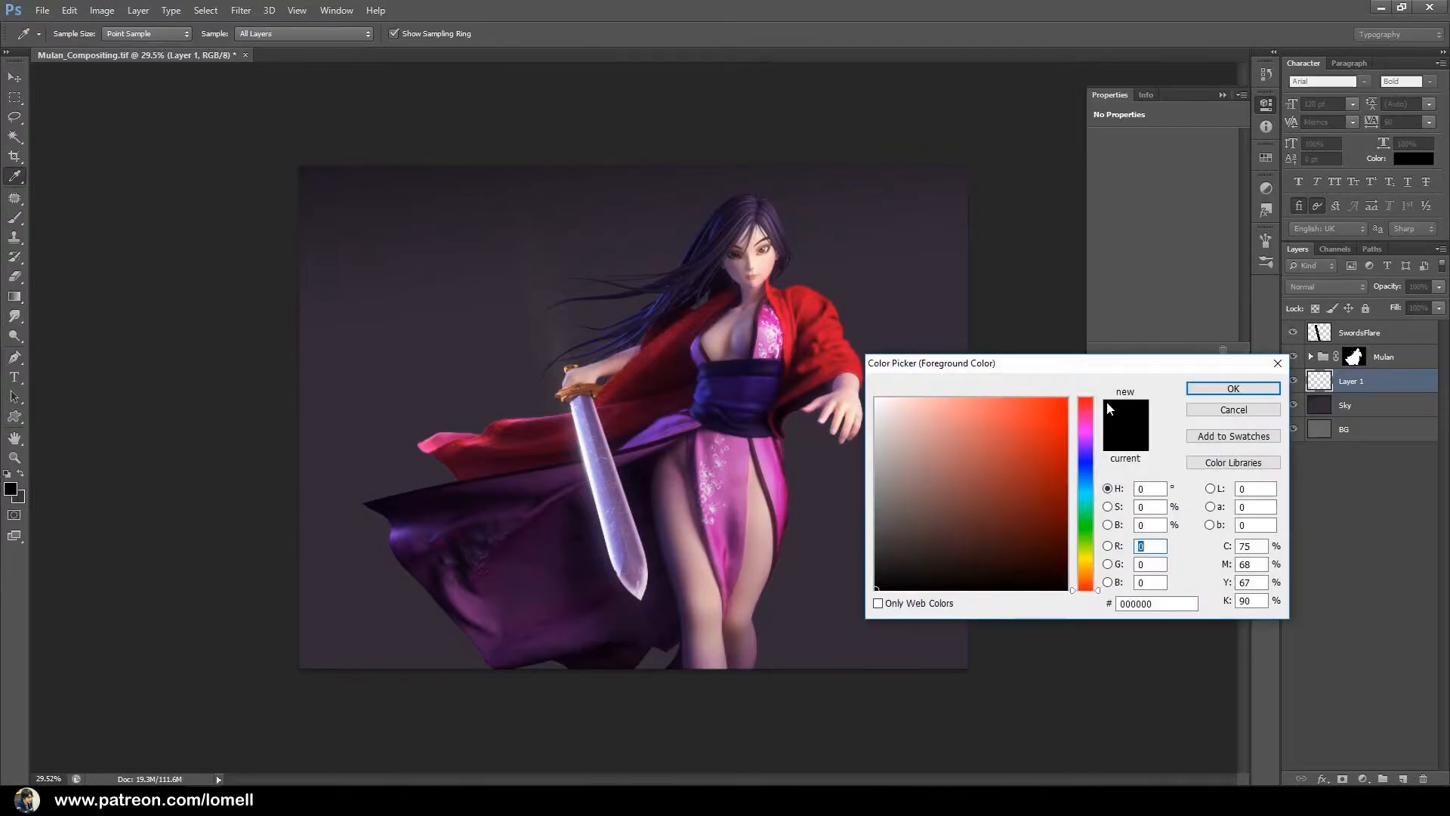
{"action": "left_click", "coordinate": [922, 416]}
{"action": "left_click", "coordinate": [1087, 569]}
{"action": "left_click_drag", "start_coordinate": [1087, 571], "coordinate": [1087, 576]}
{"action": "left_click", "coordinate": [907, 415]}
{"action": "left_click_drag", "start_coordinate": [908, 414], "coordinate": [920, 419]}
{"action": "left_click", "coordinate": [1232, 388]}
{"action": "key", "text": "g"}
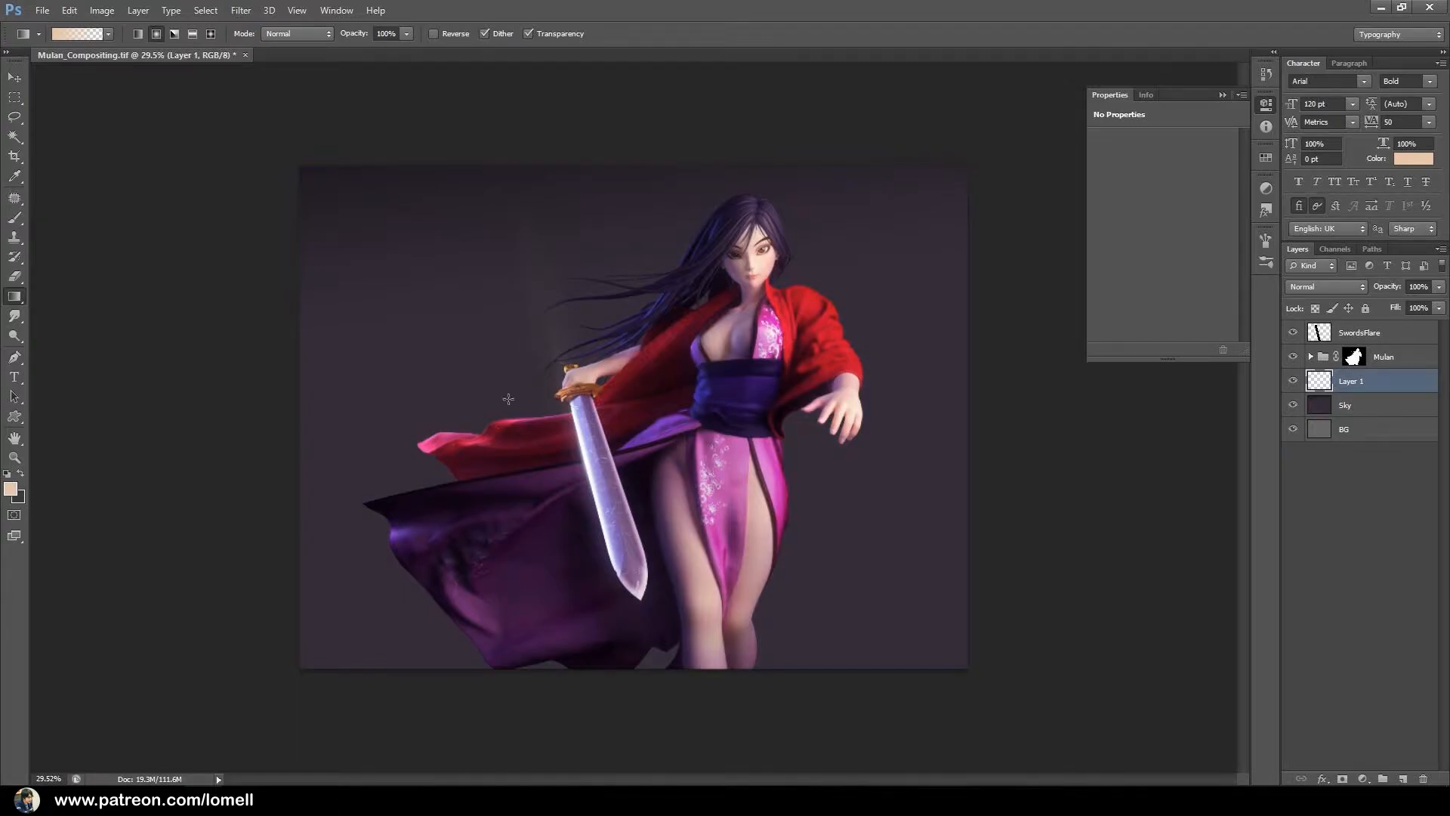
{"action": "left_click_drag", "start_coordinate": [506, 393], "coordinate": [525, 432]}
Add a smaller white radial gradient at the center of the peach glow.
{"action": "left_click", "coordinate": [11, 489]}
{"action": "left_click_drag", "start_coordinate": [925, 445], "coordinate": [855, 394]}
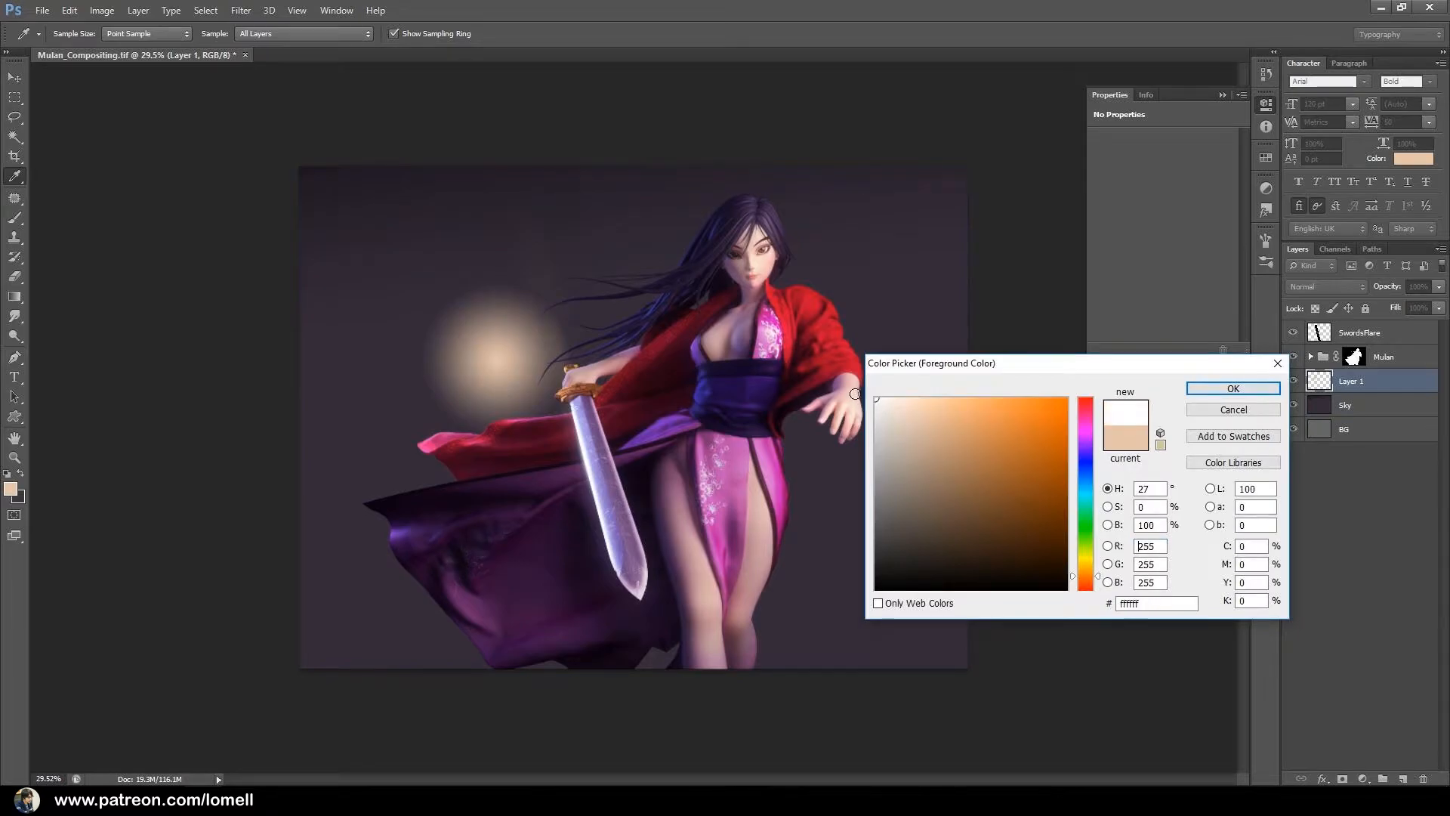
{"action": "left_click", "coordinate": [1232, 388]}
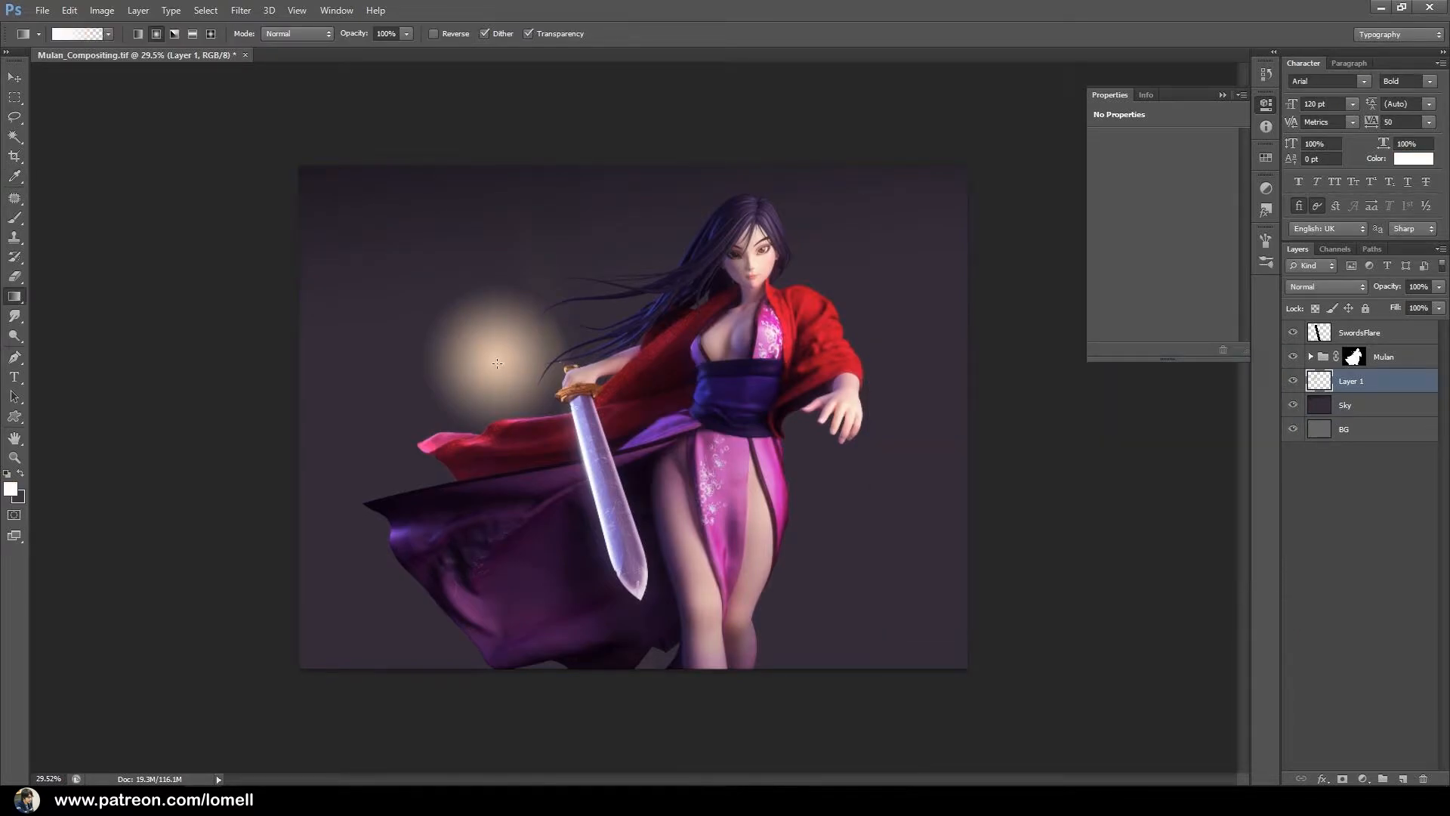
{"action": "left_click_drag", "start_coordinate": [497, 361], "coordinate": [534, 395]}
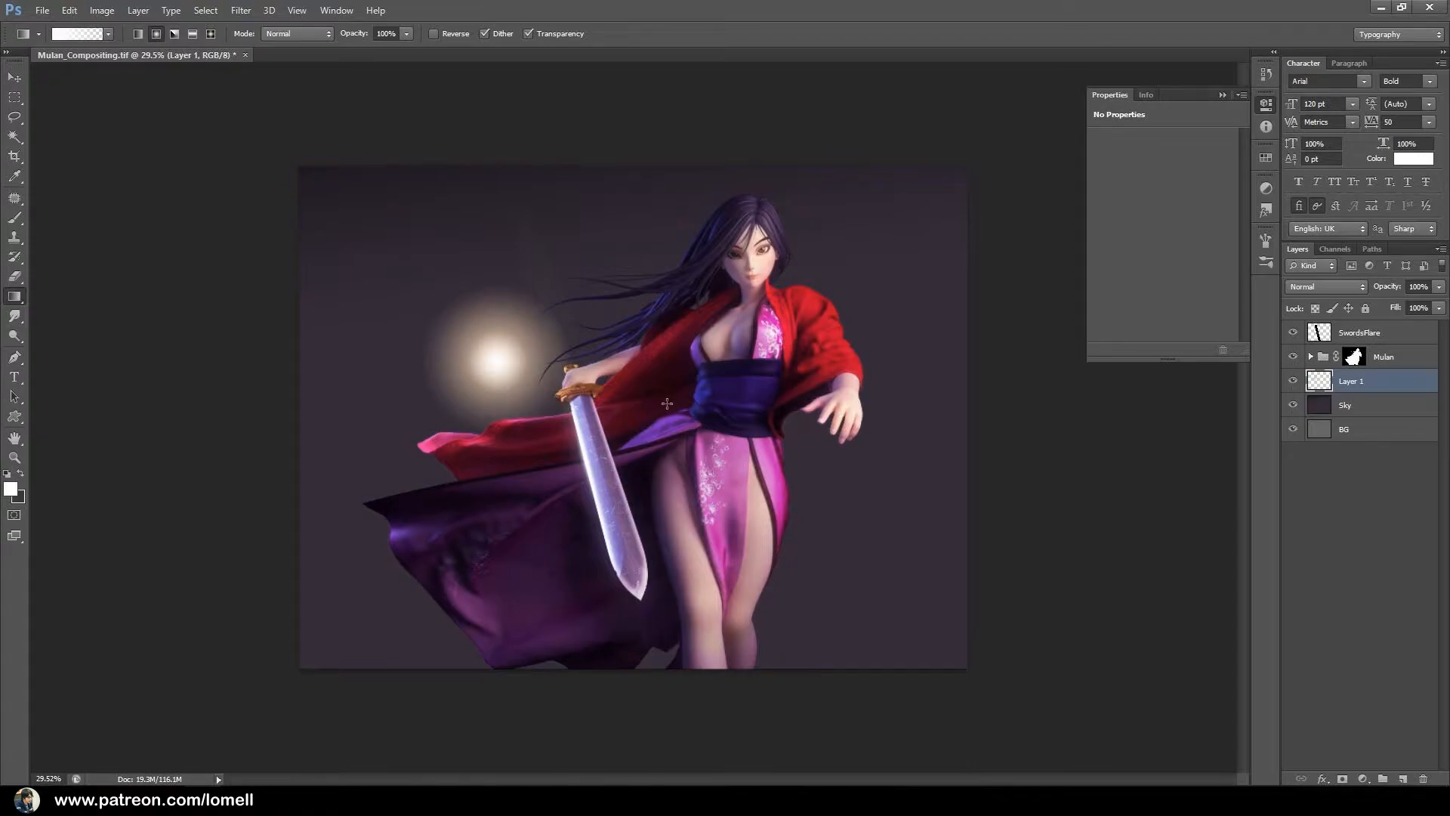
Start a Free Transform on the glow and stretch it horizontally to 813.15% width, past both sides of the canvas.
{"action": "key", "text": "ctrl+t"}
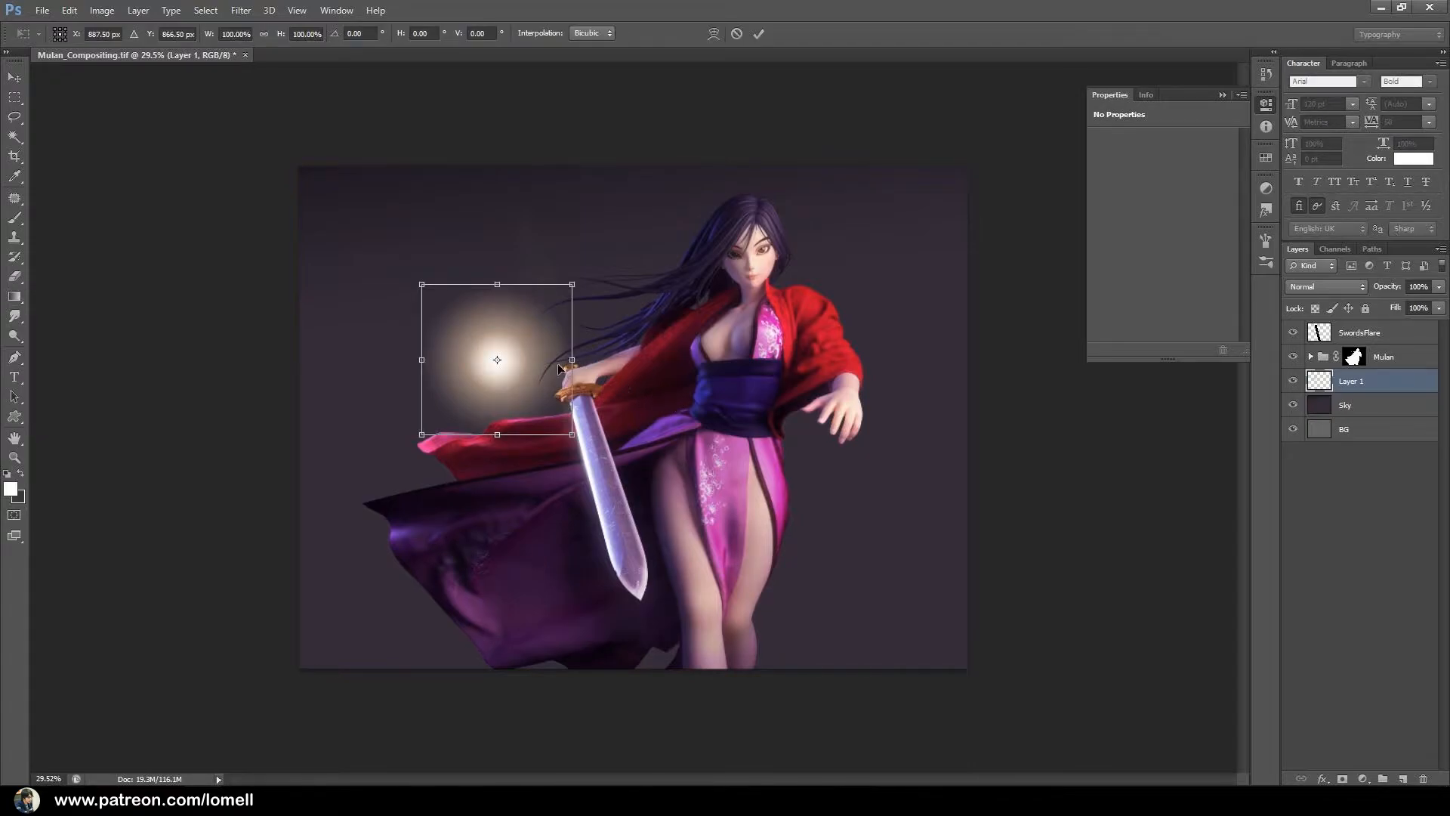
{"action": "left_click_drag", "start_coordinate": [572, 360], "coordinate": [1355, 360]}
{"action": "left_click", "coordinate": [857, 422], "text": "alt"}
{"action": "left_click", "coordinate": [827, 412], "text": "alt"}
{"action": "left_click", "coordinate": [820, 410], "text": "alt"}
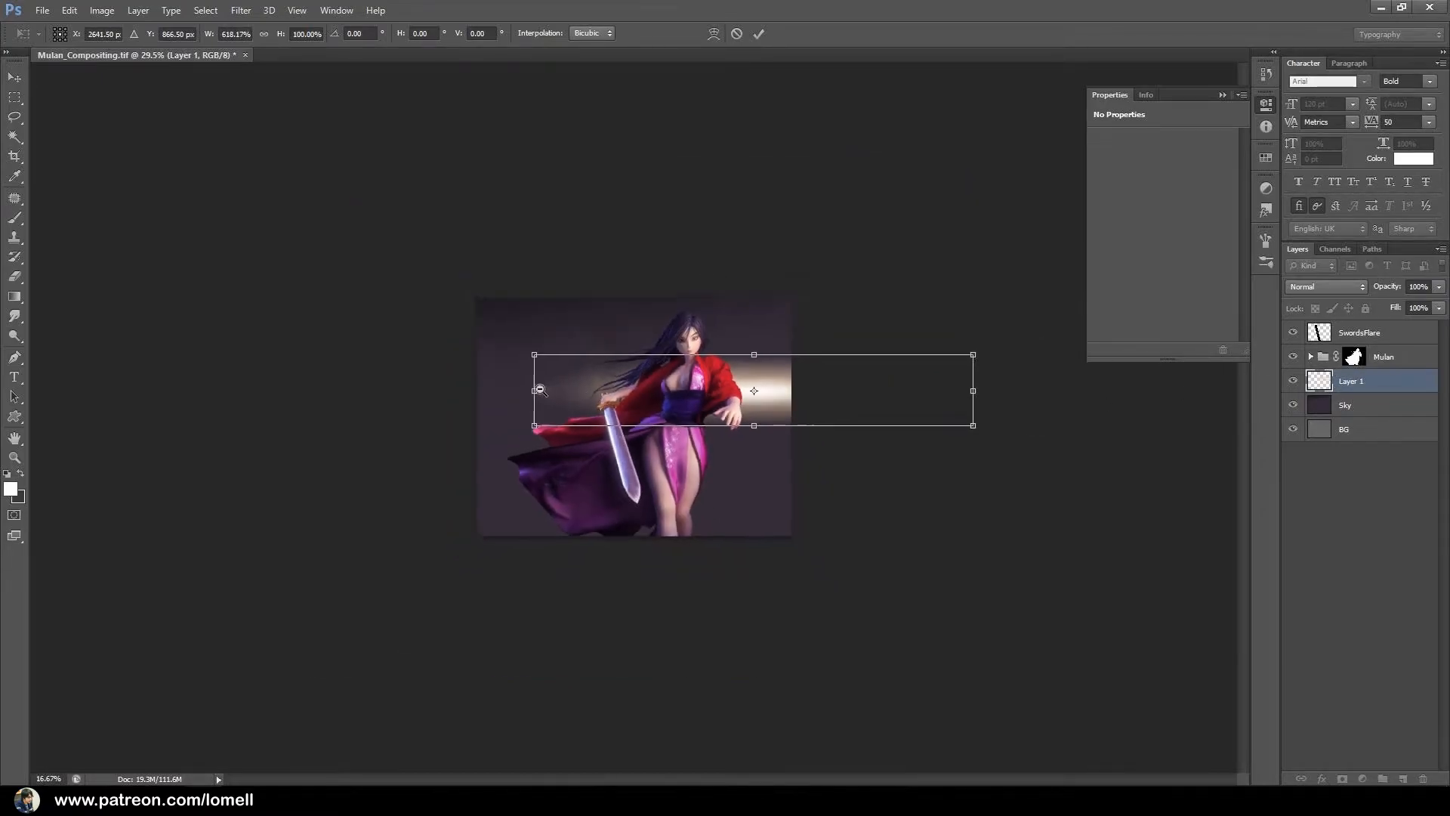
{"action": "left_click_drag", "start_coordinate": [419, 401], "coordinate": [420, 402]}
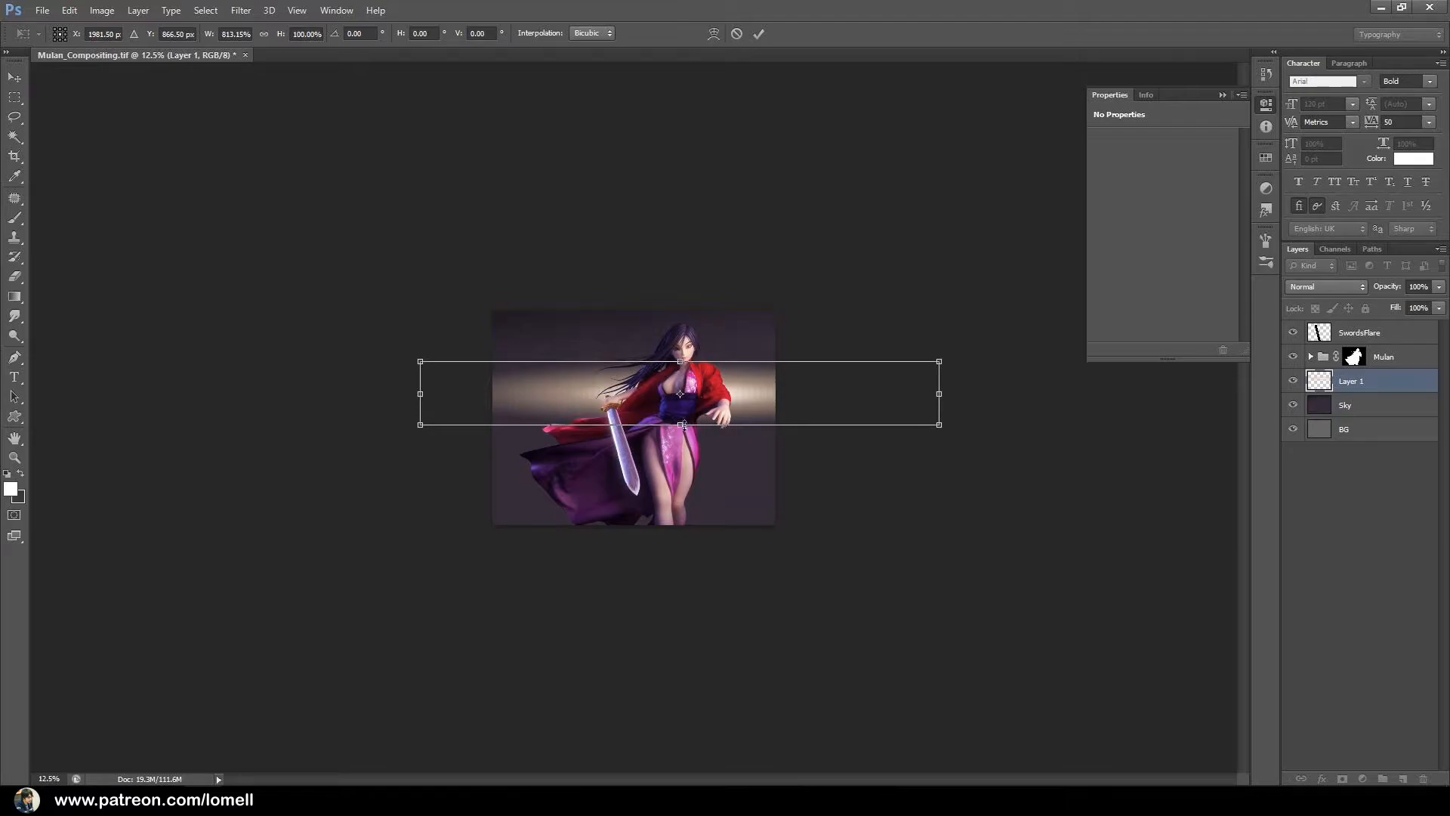
{"action": "key", "text": "ctrl+plus"}
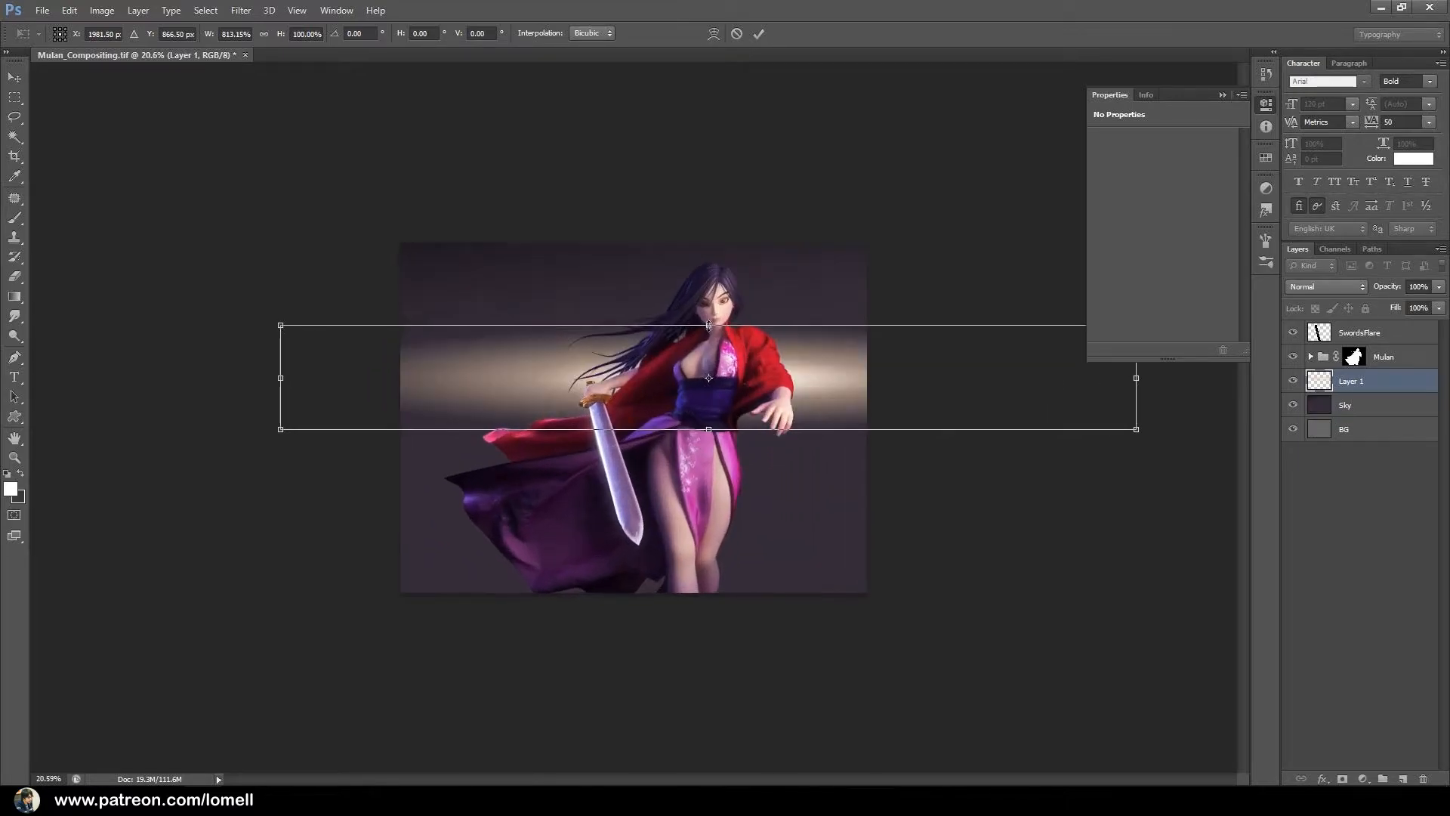
Reshape the stretched glow to 935.75% width and 47.12% height, placing its bright center behind Mulan's outstretched hand.
{"action": "mouse_move", "coordinate": [707, 323]}
{"action": "left_mouse_down"}
{"action": "mouse_move", "coordinate": [712, 355]}
{"action": "mouse_move", "coordinate": [708, 327]}
{"action": "mouse_move", "coordinate": [703, 344]}
{"action": "left_mouse_up"}
{"action": "left_click_drag", "start_coordinate": [787, 390], "coordinate": [906, 438]}
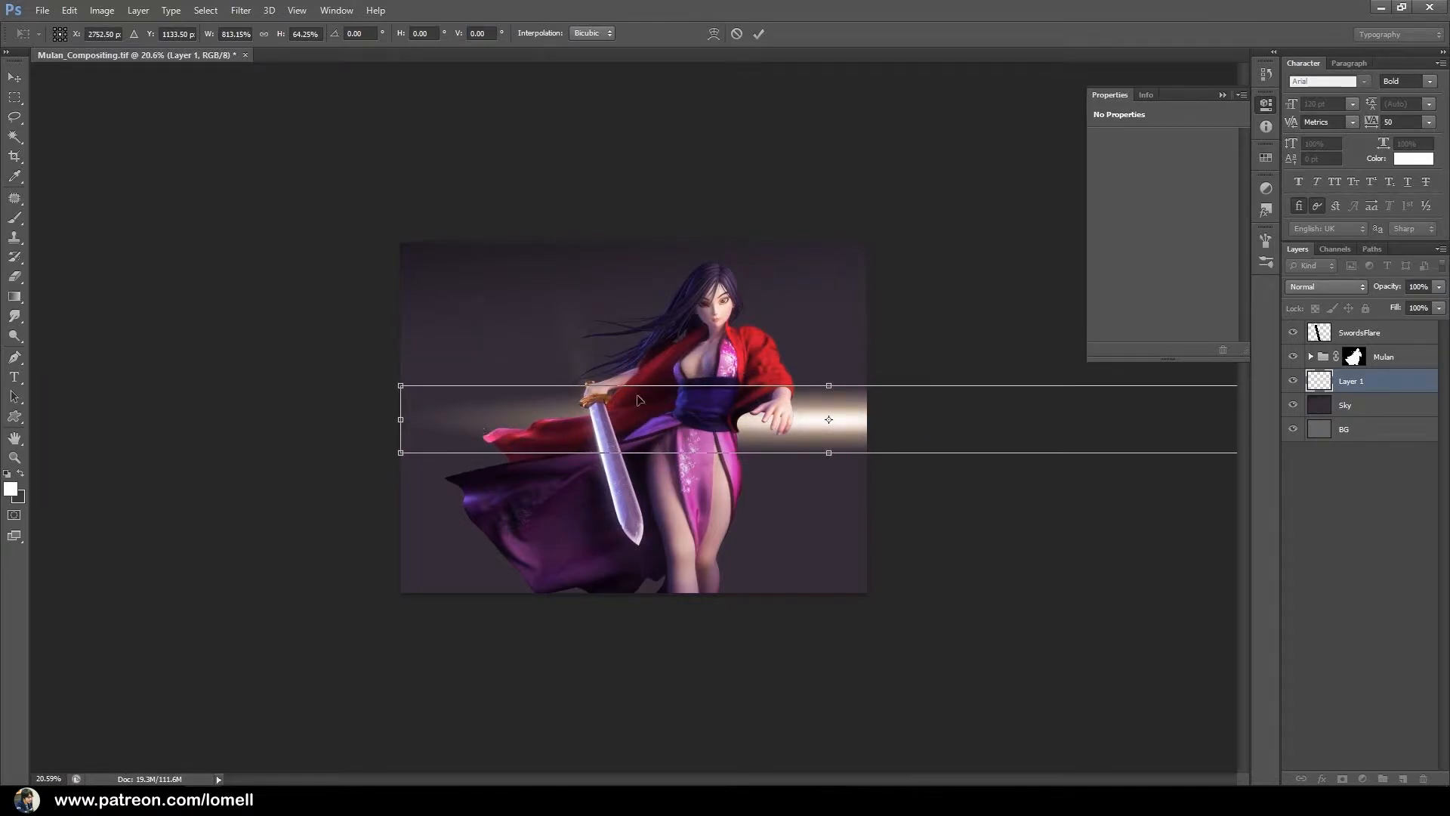
{"action": "left_click_drag", "start_coordinate": [835, 390], "coordinate": [839, 394]}
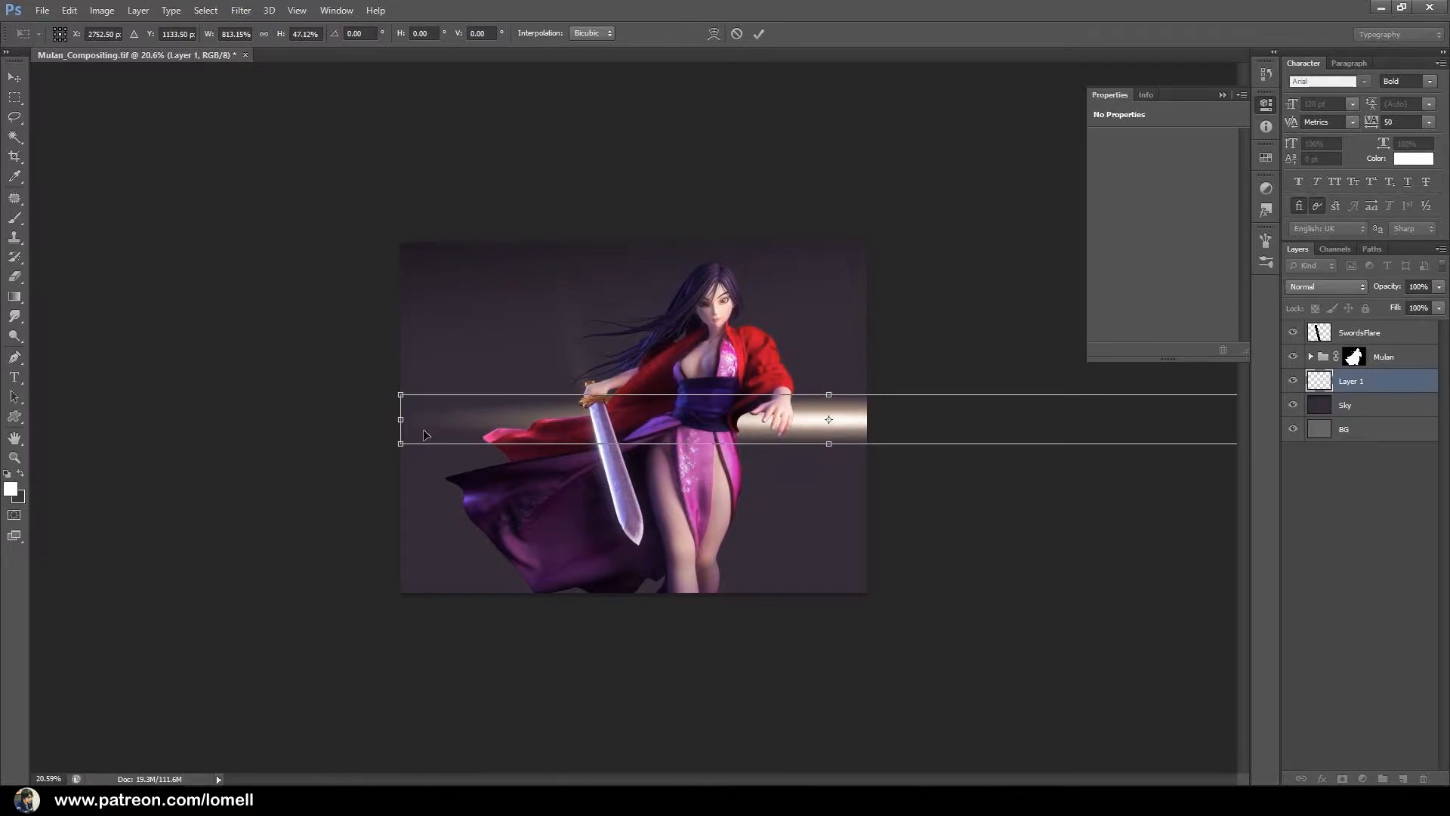
{"action": "left_click_drag", "start_coordinate": [424, 419], "coordinate": [294, 419]}
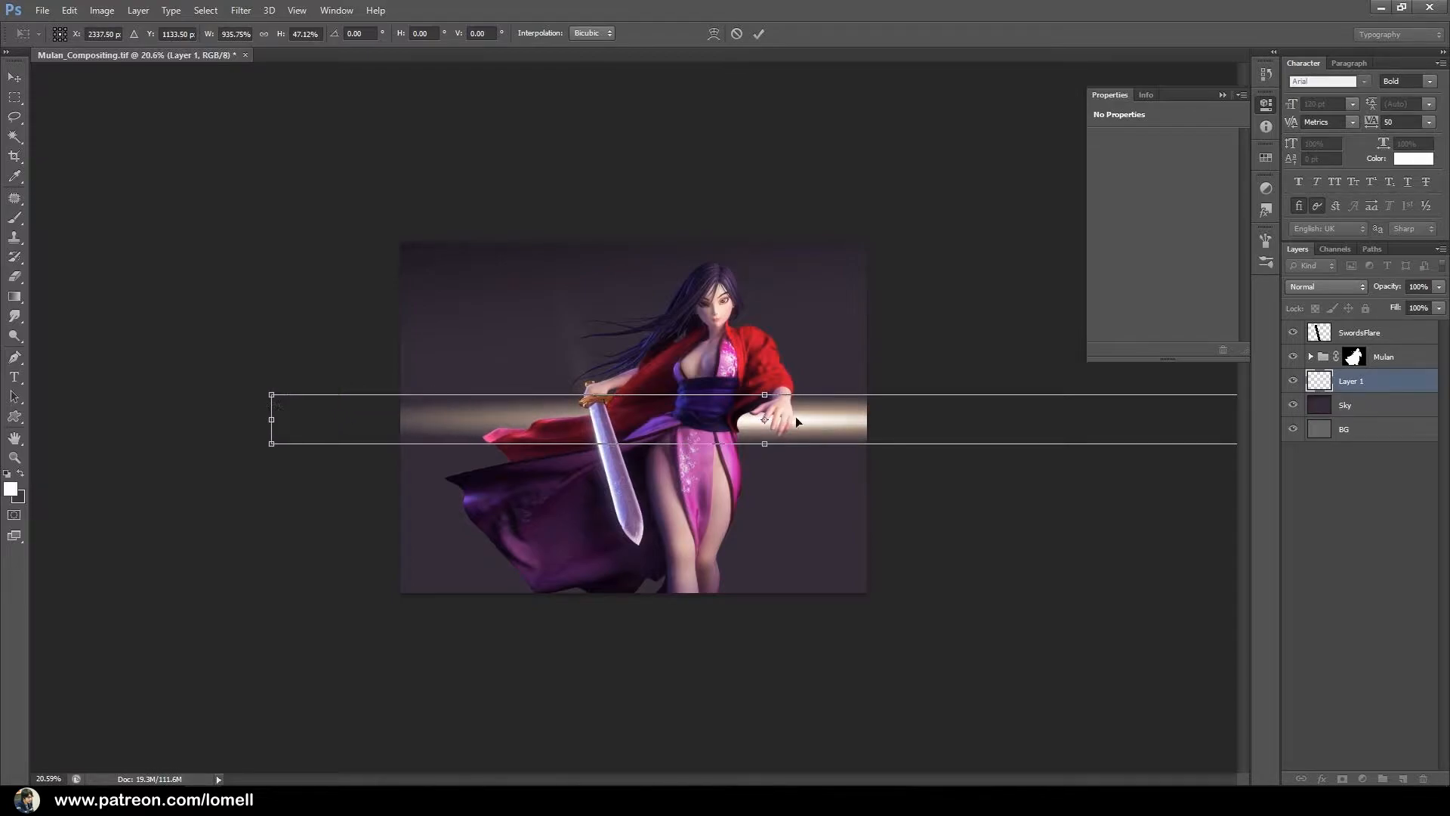
{"action": "left_click_drag", "start_coordinate": [829, 418], "coordinate": [857, 427]}
{"action": "key", "text": "Return"}
{"action": "key", "text": "g"}
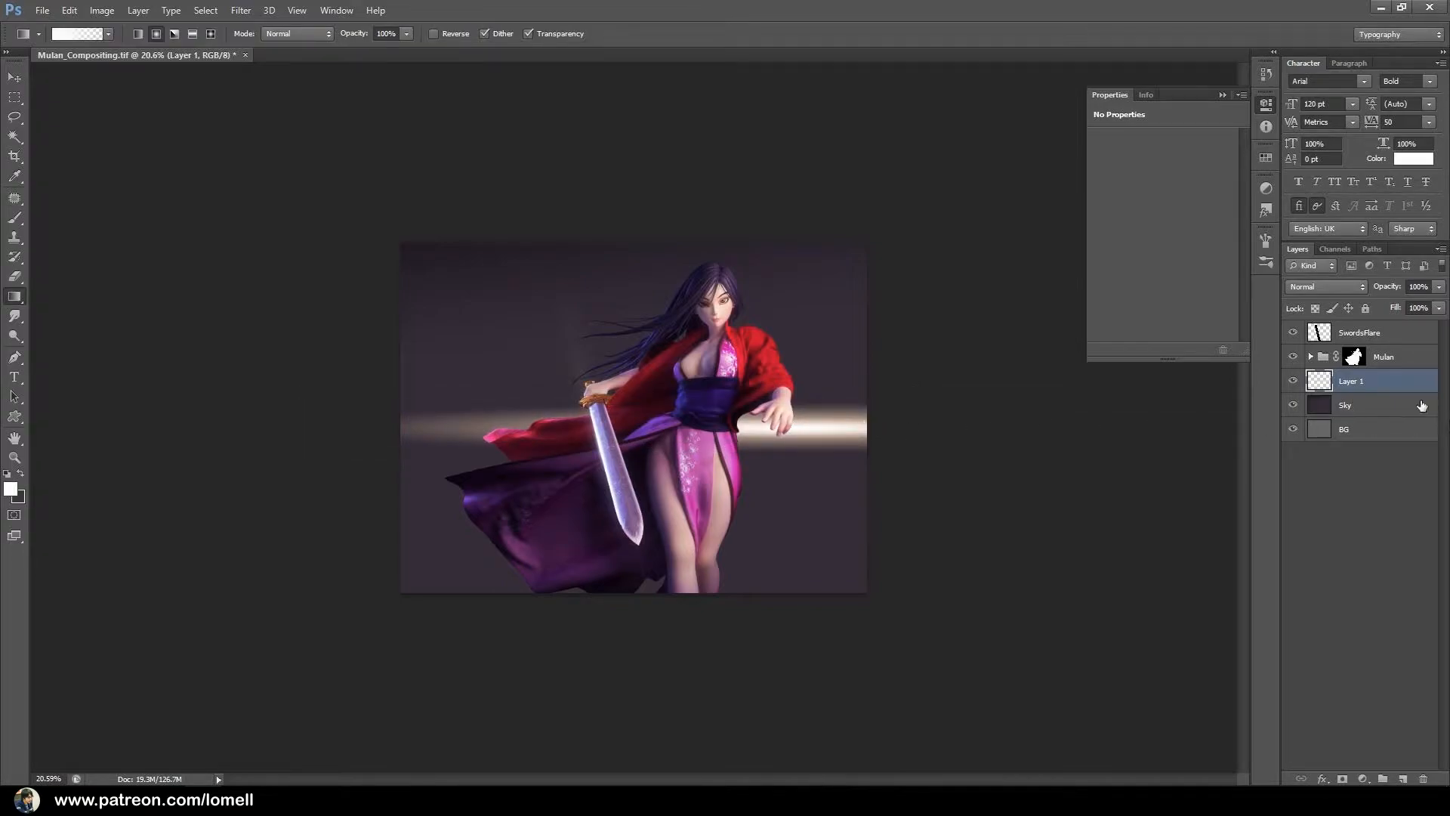
On a new layer directly above Sky, draw a round radial gradient glow in color #e8d0bd behind Mulan's hair.
{"action": "left_click", "coordinate": [1393, 407]}
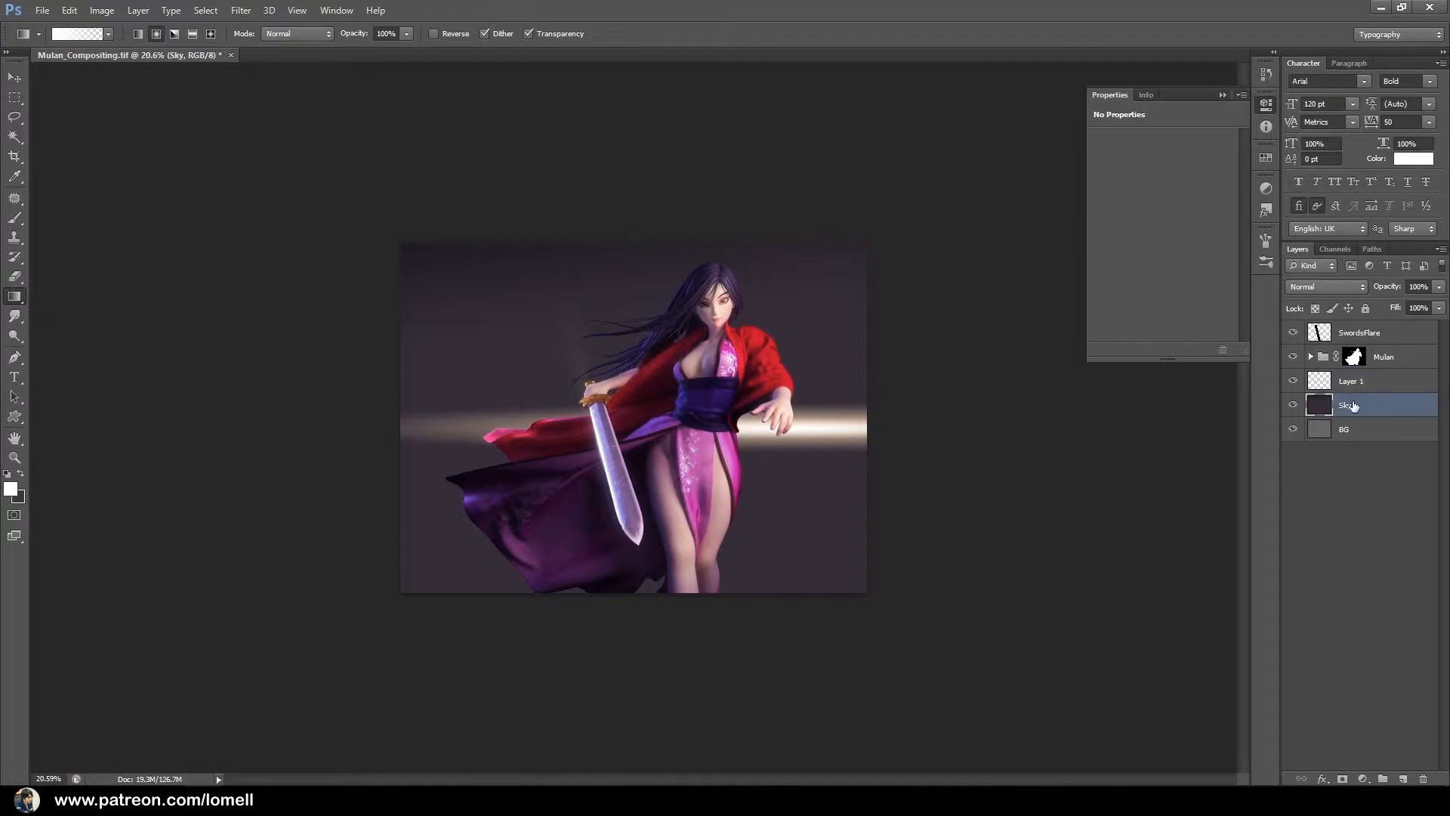
{"action": "left_click", "coordinate": [1402, 779]}
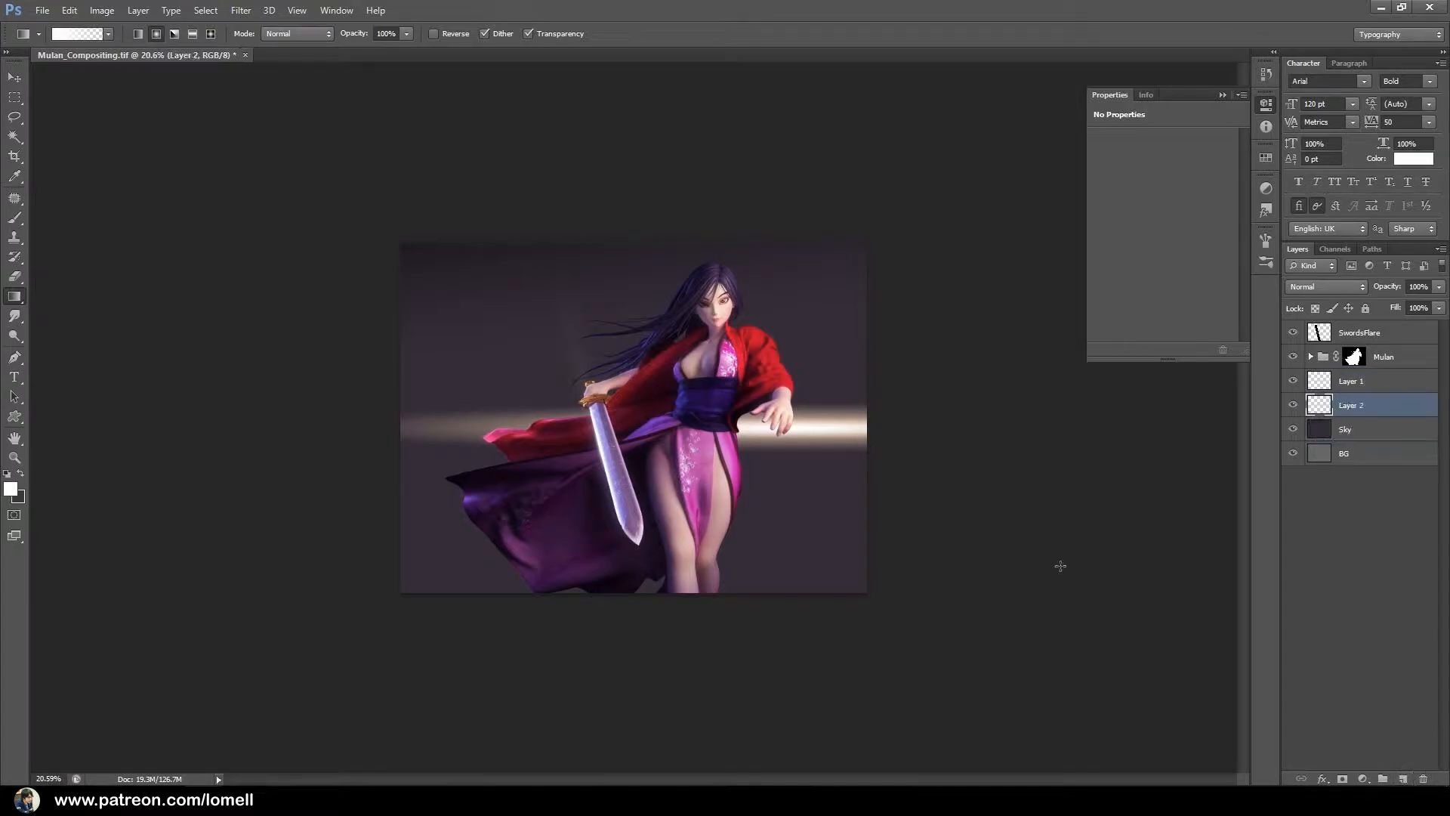
{"action": "left_click", "coordinate": [11, 489]}
{"action": "left_click_drag", "start_coordinate": [913, 451], "coordinate": [910, 415]}
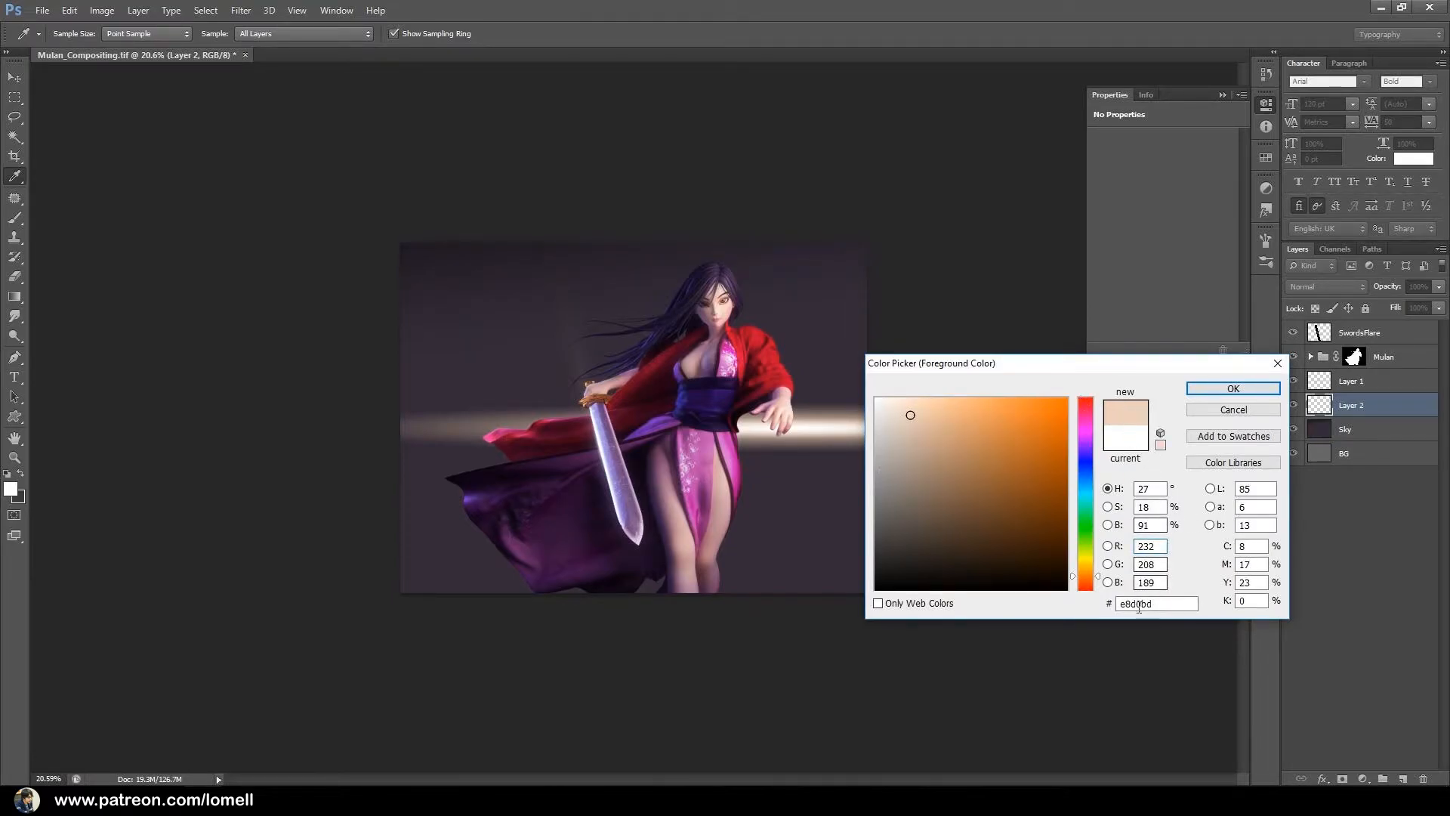
{"action": "left_click_drag", "start_coordinate": [1127, 607], "coordinate": [1139, 608]}
{"action": "left_click", "coordinate": [1156, 604]}
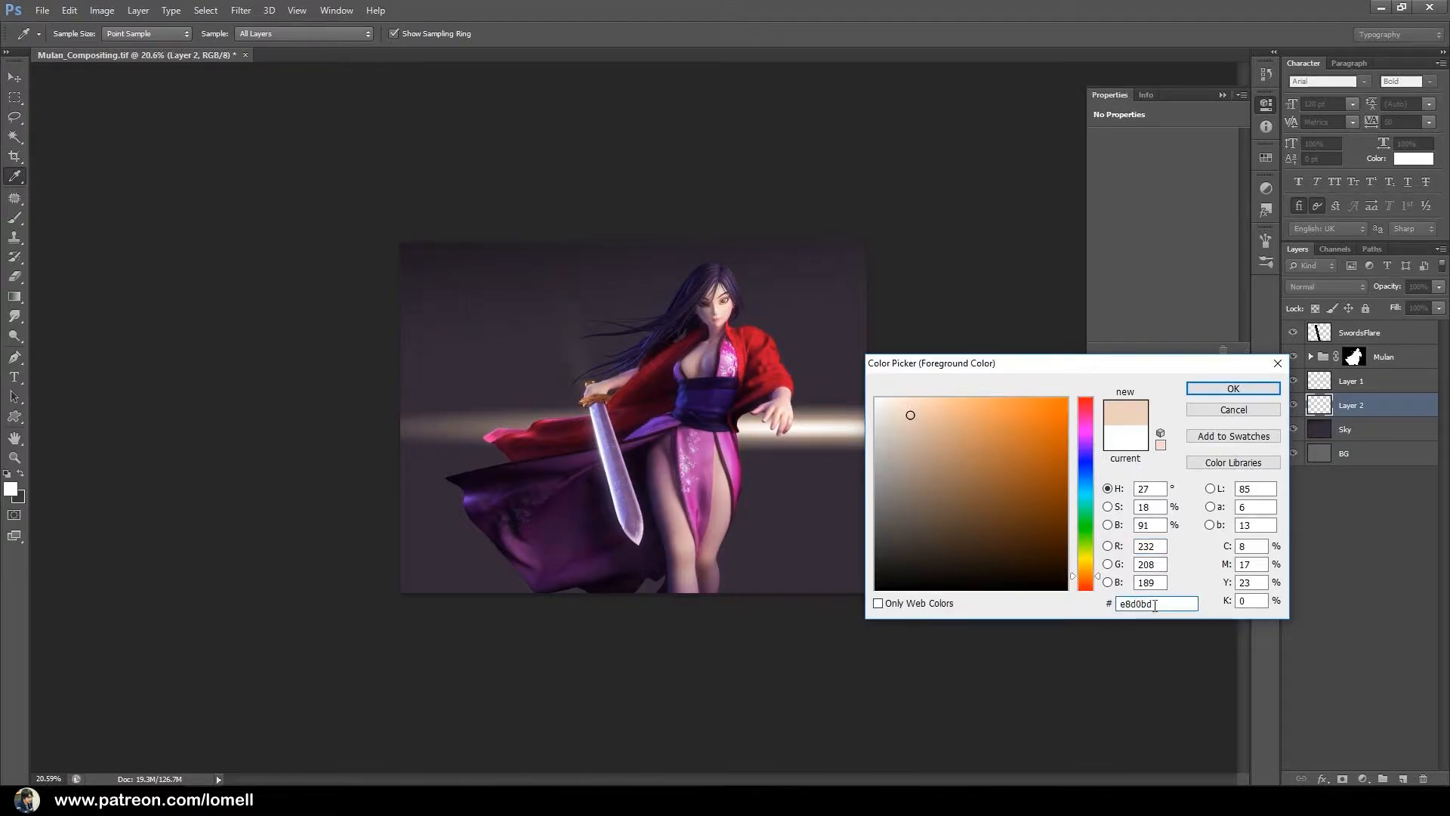
{"action": "left_click", "coordinate": [1233, 388]}
{"action": "key", "text": "g"}
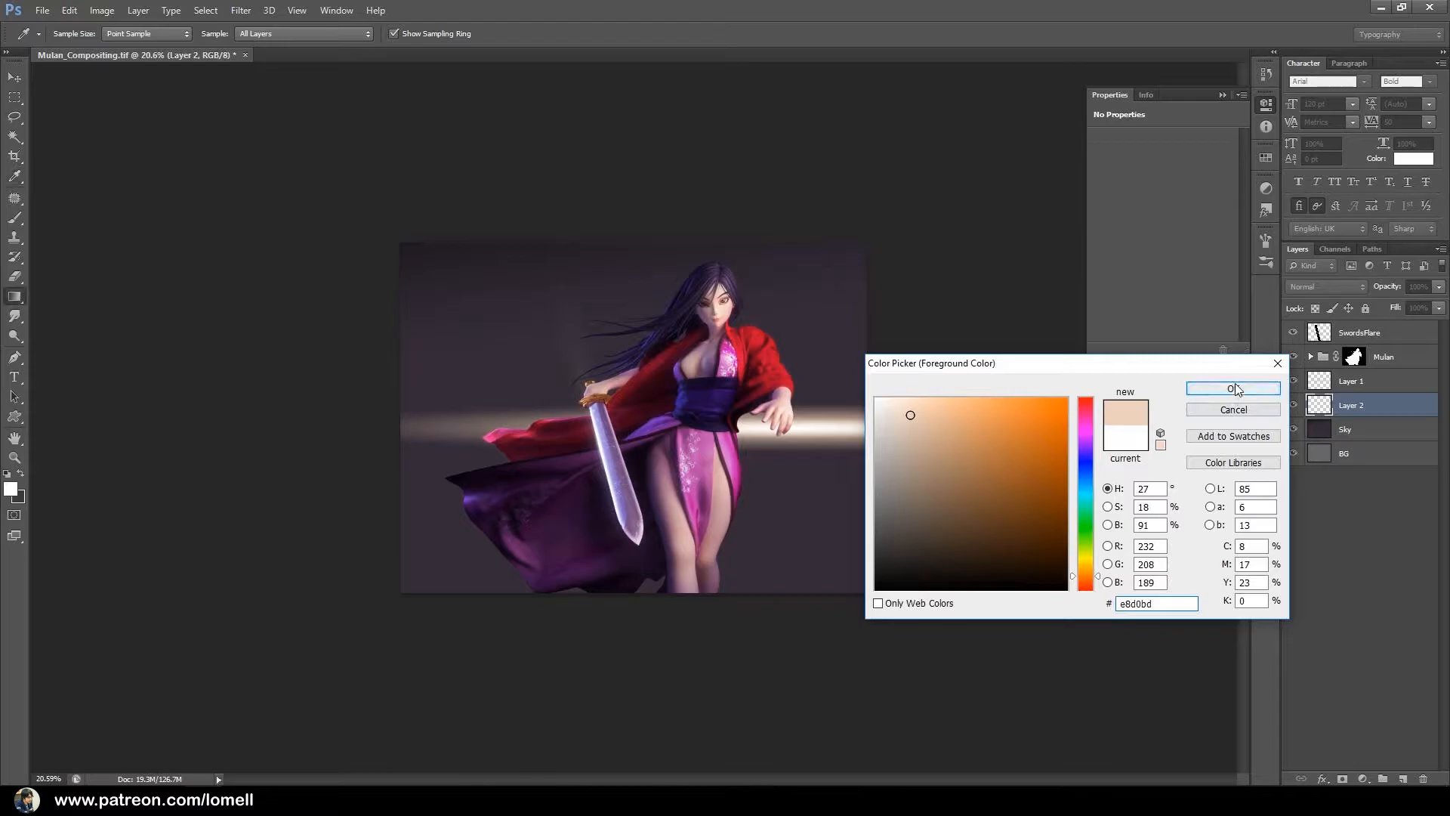
{"action": "left_click_drag", "start_coordinate": [573, 341], "coordinate": [627, 410]}
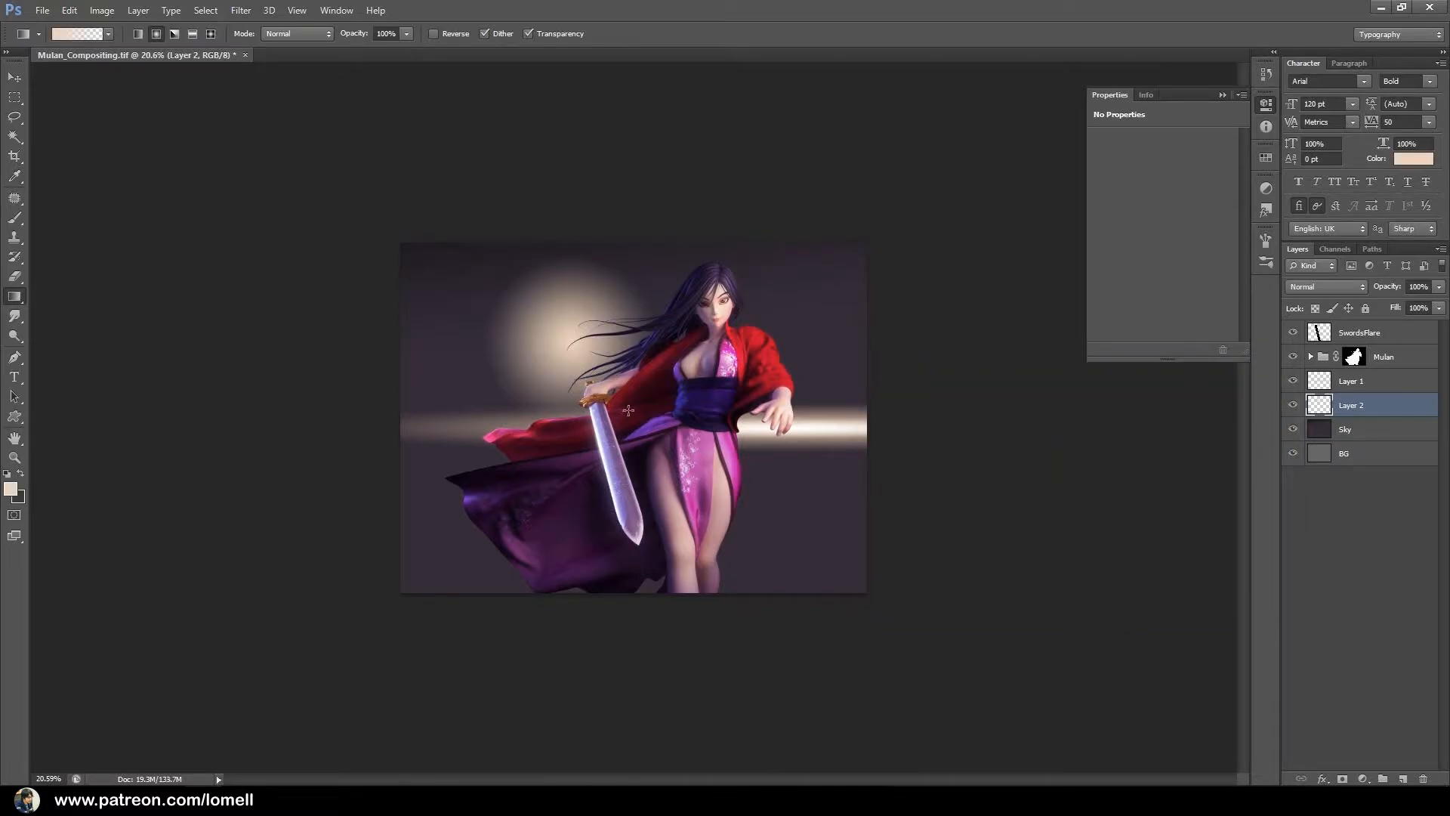
Move the new glow behind Mulan's outstretched hand, widen it to 382.96% and flatten it into a soft band around the light streak.
{"action": "key", "text": "ctrl+t"}
{"action": "left_click_drag", "start_coordinate": [590, 333], "coordinate": [836, 409]}
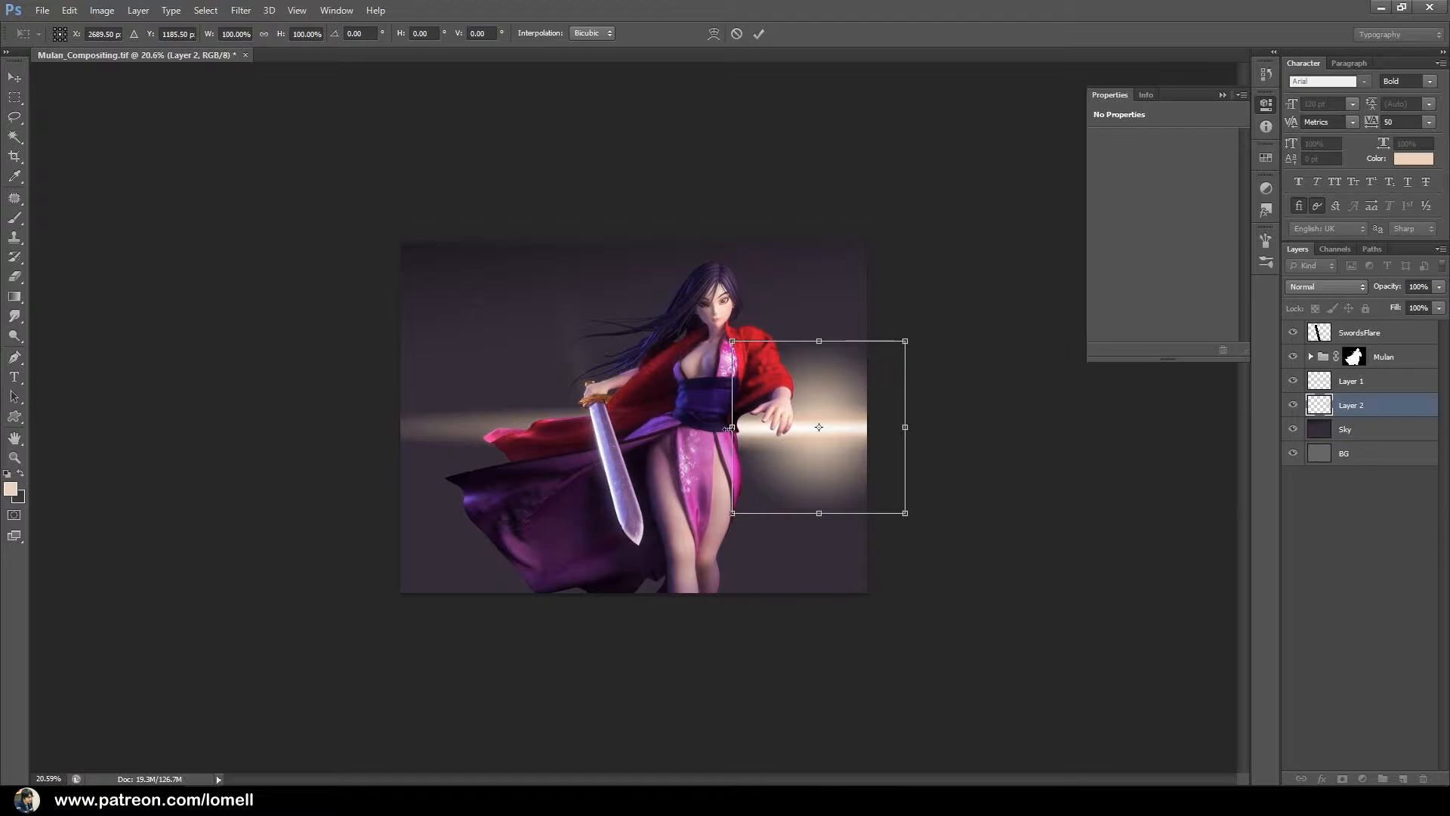
{"action": "left_click_drag", "start_coordinate": [696, 421], "coordinate": [486, 394]}
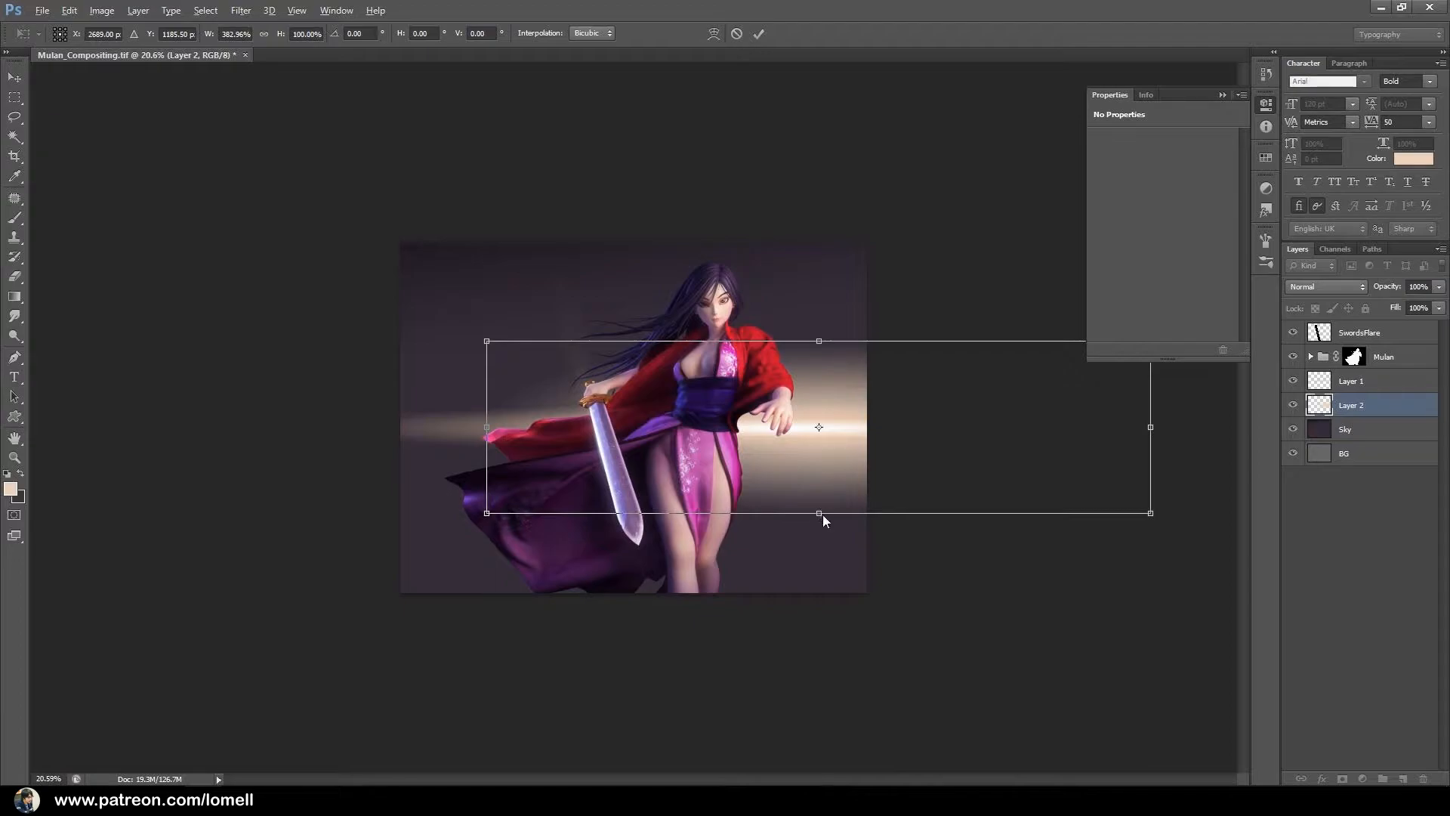
{"action": "left_click_drag", "start_coordinate": [819, 514], "coordinate": [816, 479]}
{"action": "key", "text": "Return"}
{"action": "key", "text": "g"}
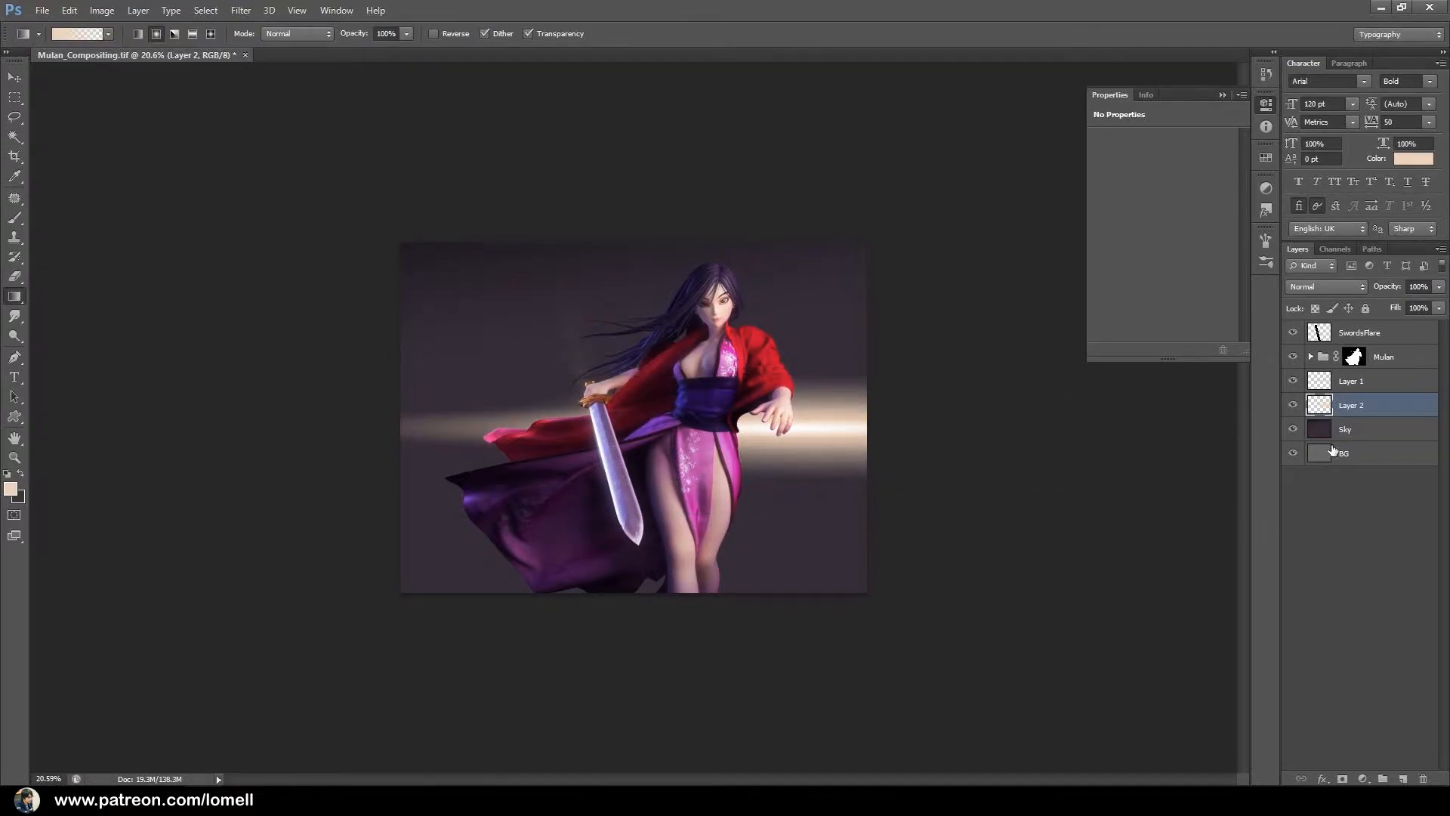
Add another new layer directly above Sky and set the foreground color to #decdc8.
{"action": "left_click", "coordinate": [1364, 428]}
{"action": "left_click", "coordinate": [1401, 778]}
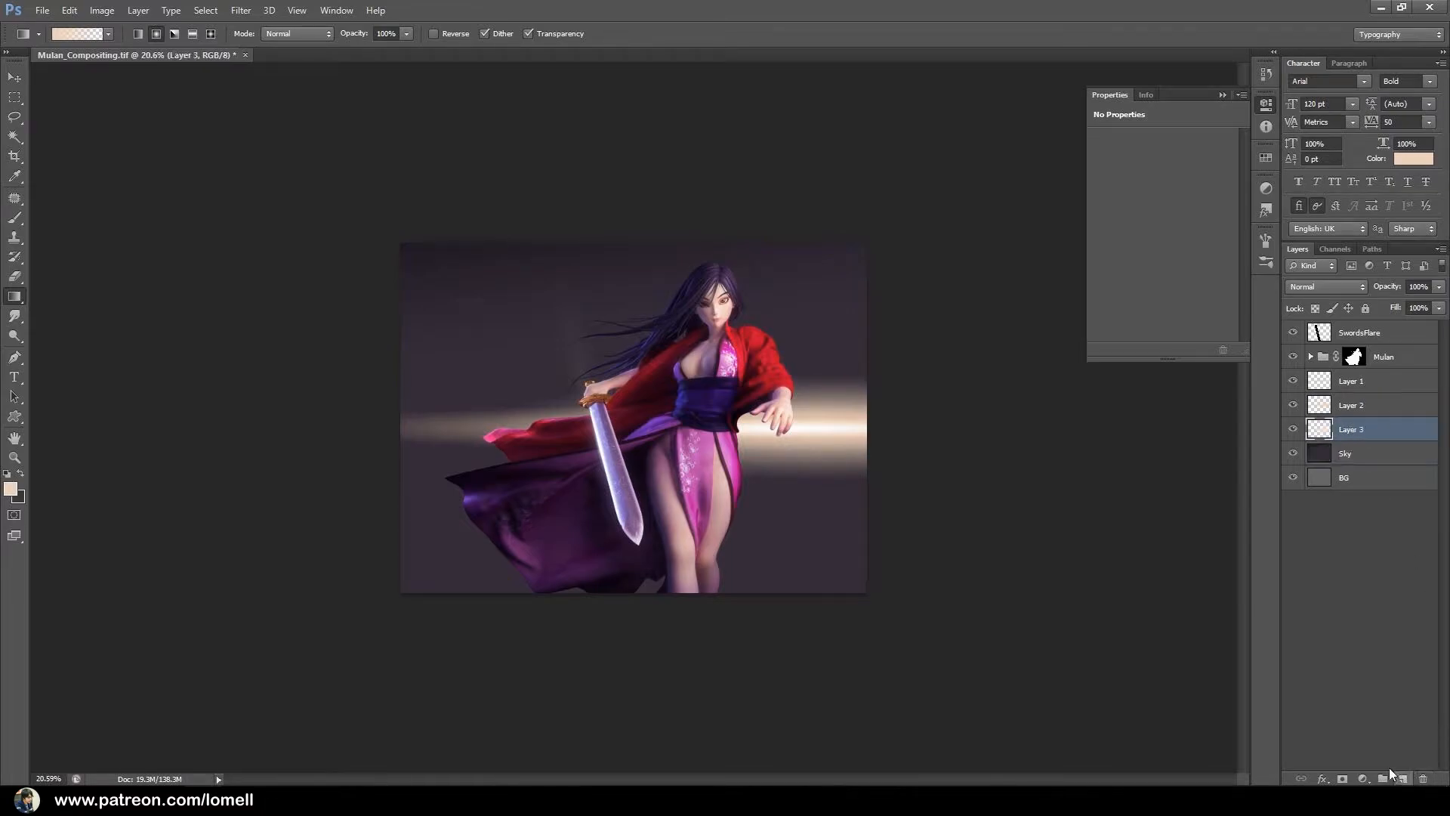
{"action": "left_click", "coordinate": [10, 488]}
{"action": "left_click_drag", "start_coordinate": [905, 423], "coordinate": [893, 422]}
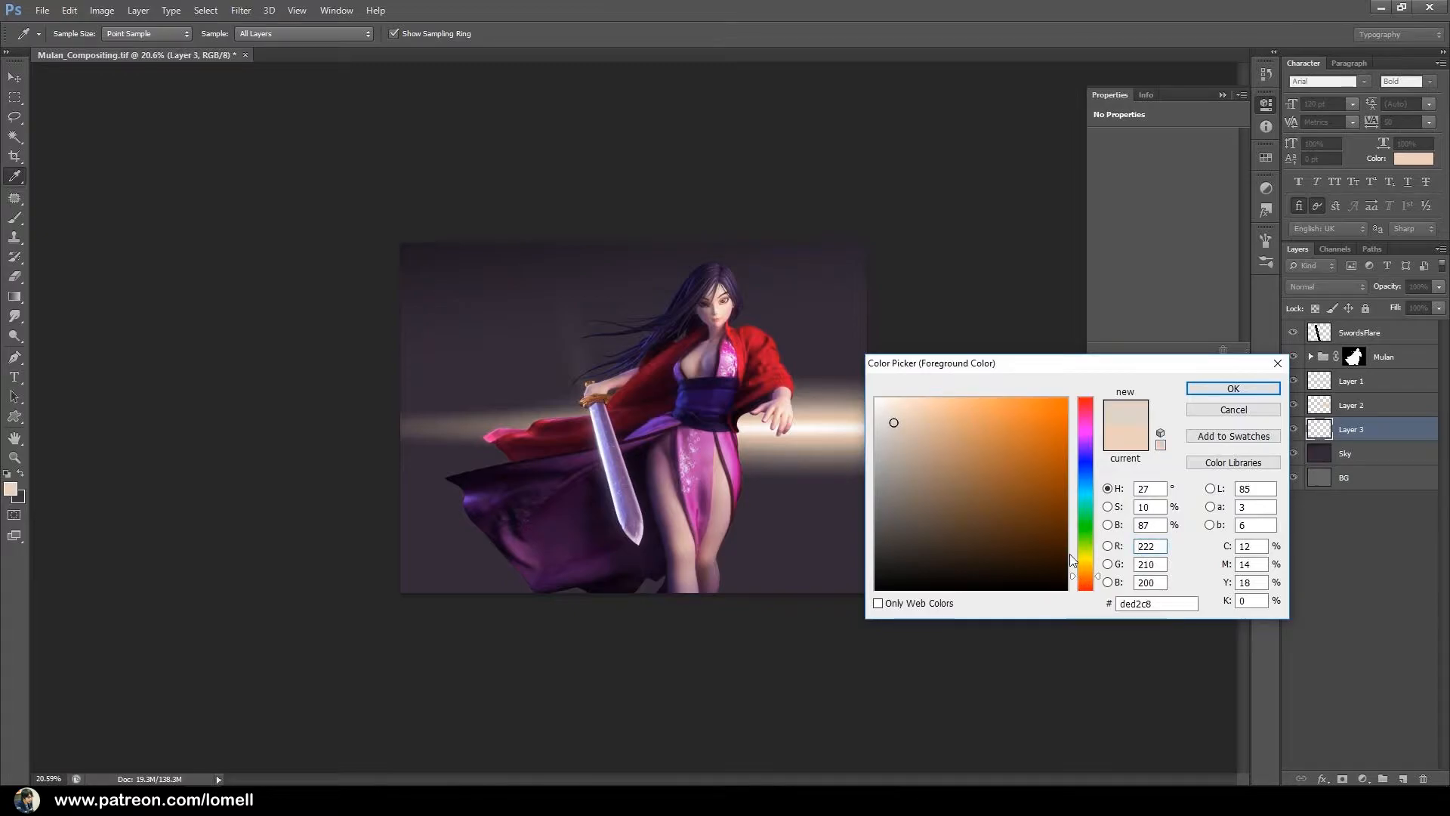
{"action": "left_click_drag", "start_coordinate": [1091, 576], "coordinate": [1097, 583]}
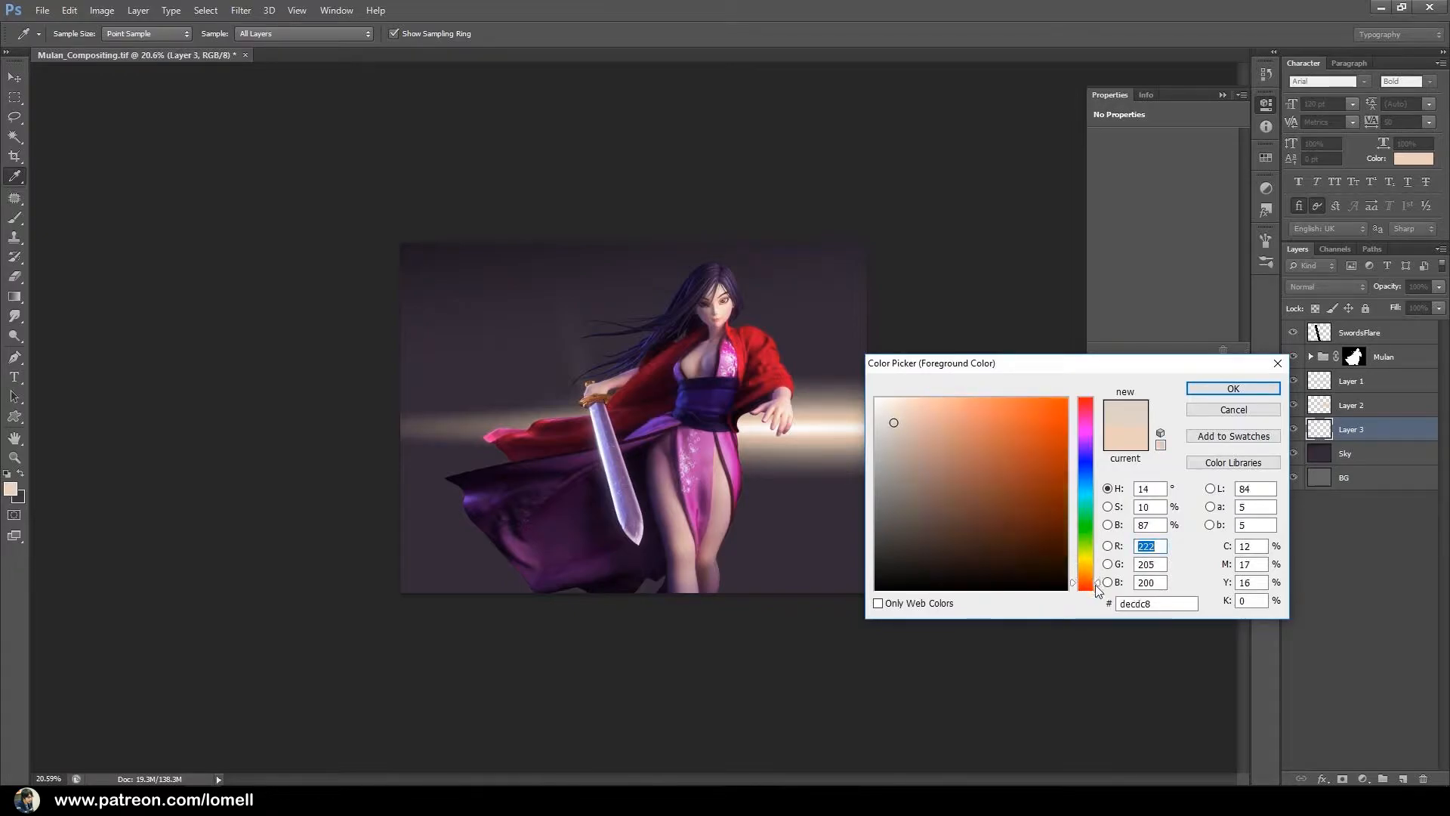
{"action": "left_click", "coordinate": [1250, 392]}
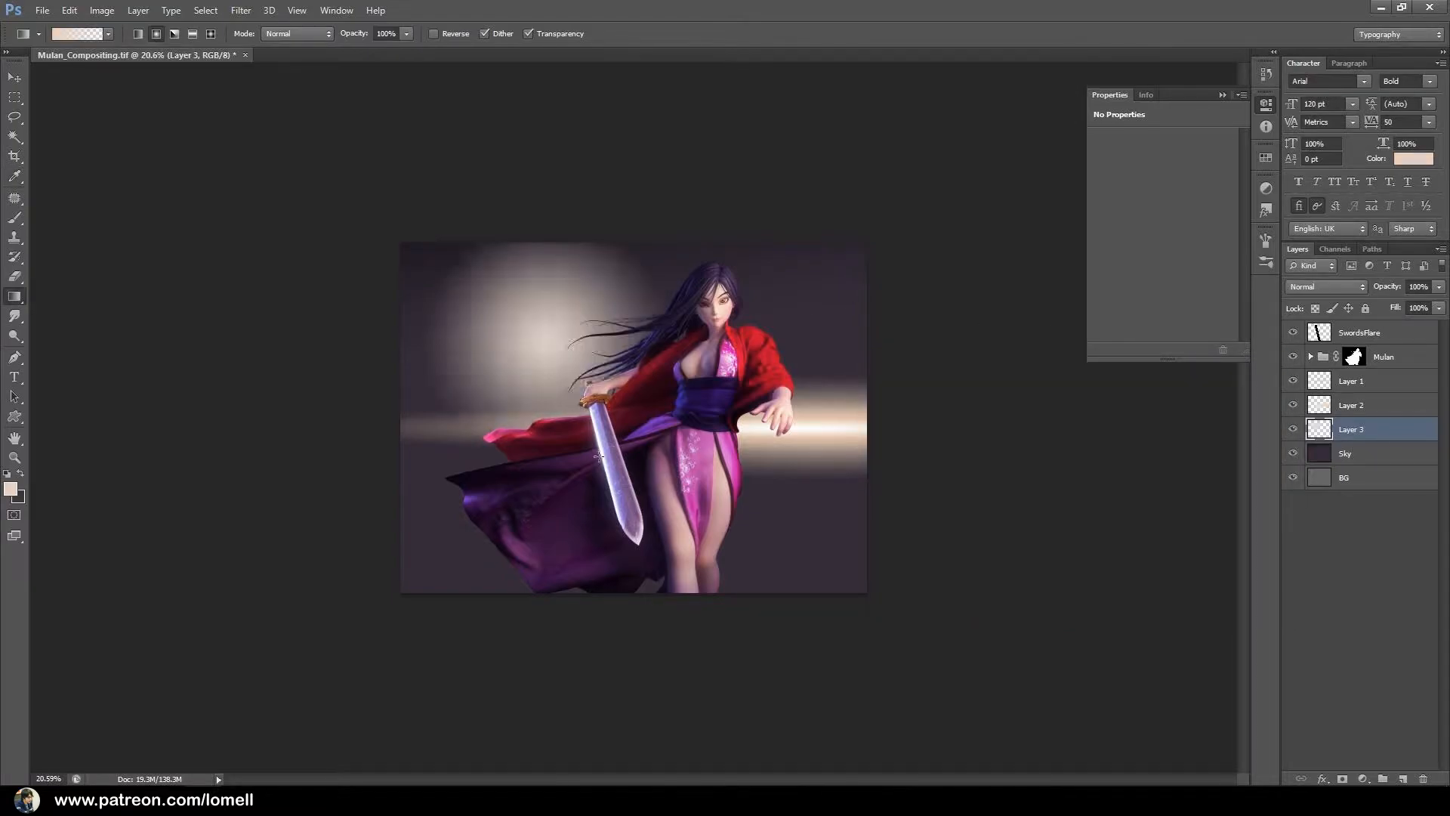
{"action": "key", "text": "ctrl+z"}
{"action": "left_click_drag", "start_coordinate": [551, 385], "coordinate": [583, 459]}
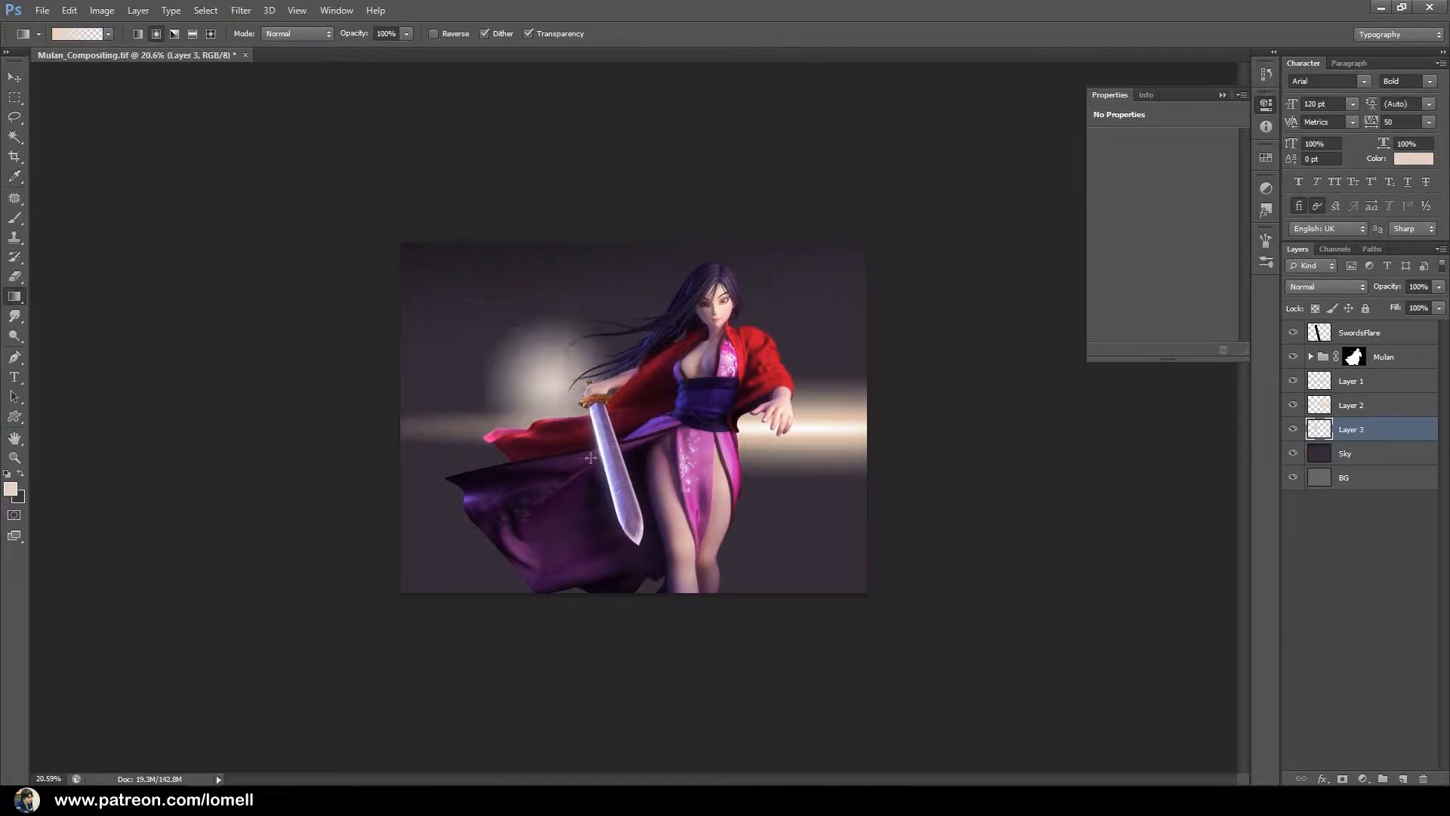
{"action": "key", "text": "ctrl+t"}
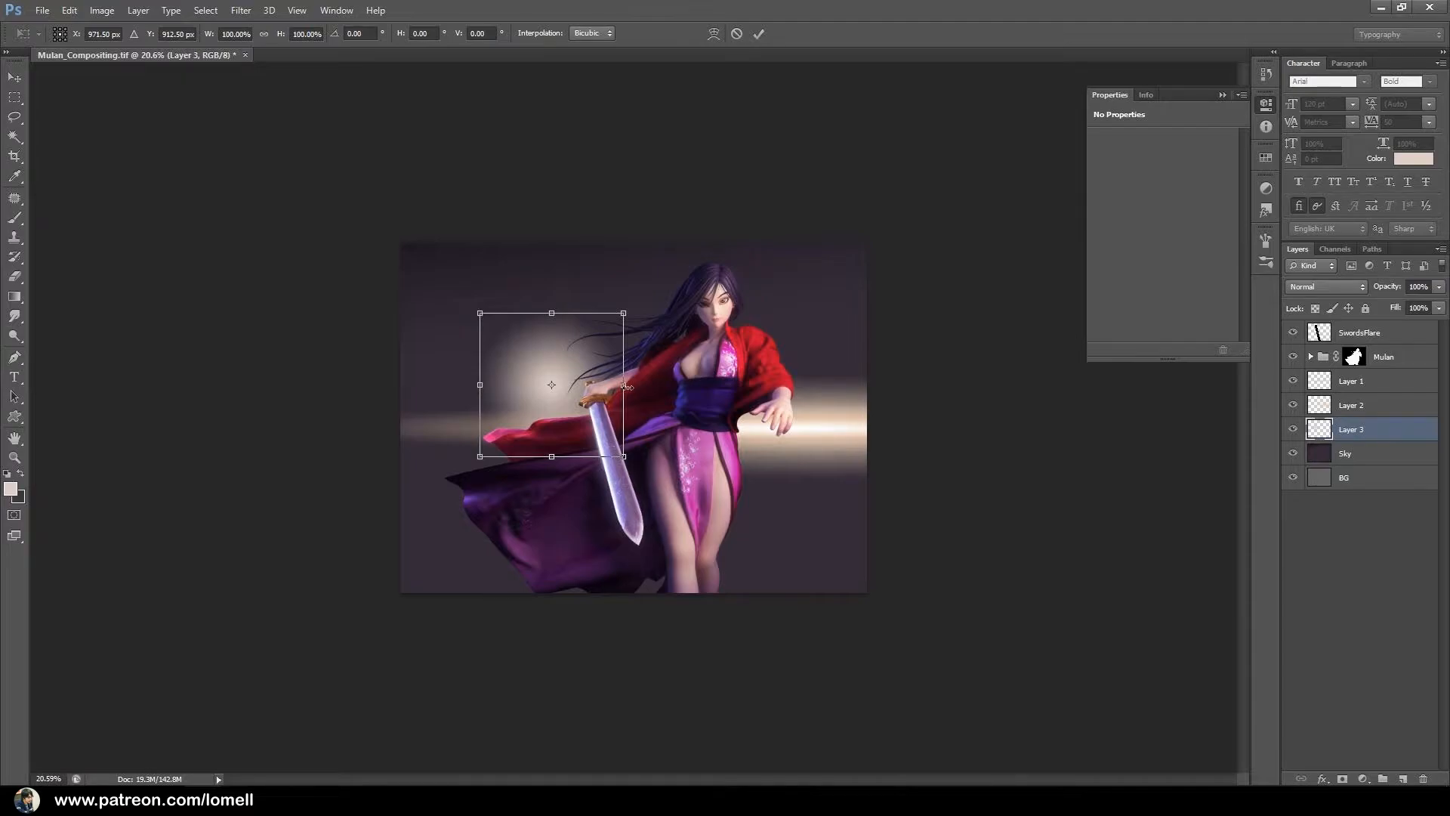
{"action": "key", "text": "Return"}
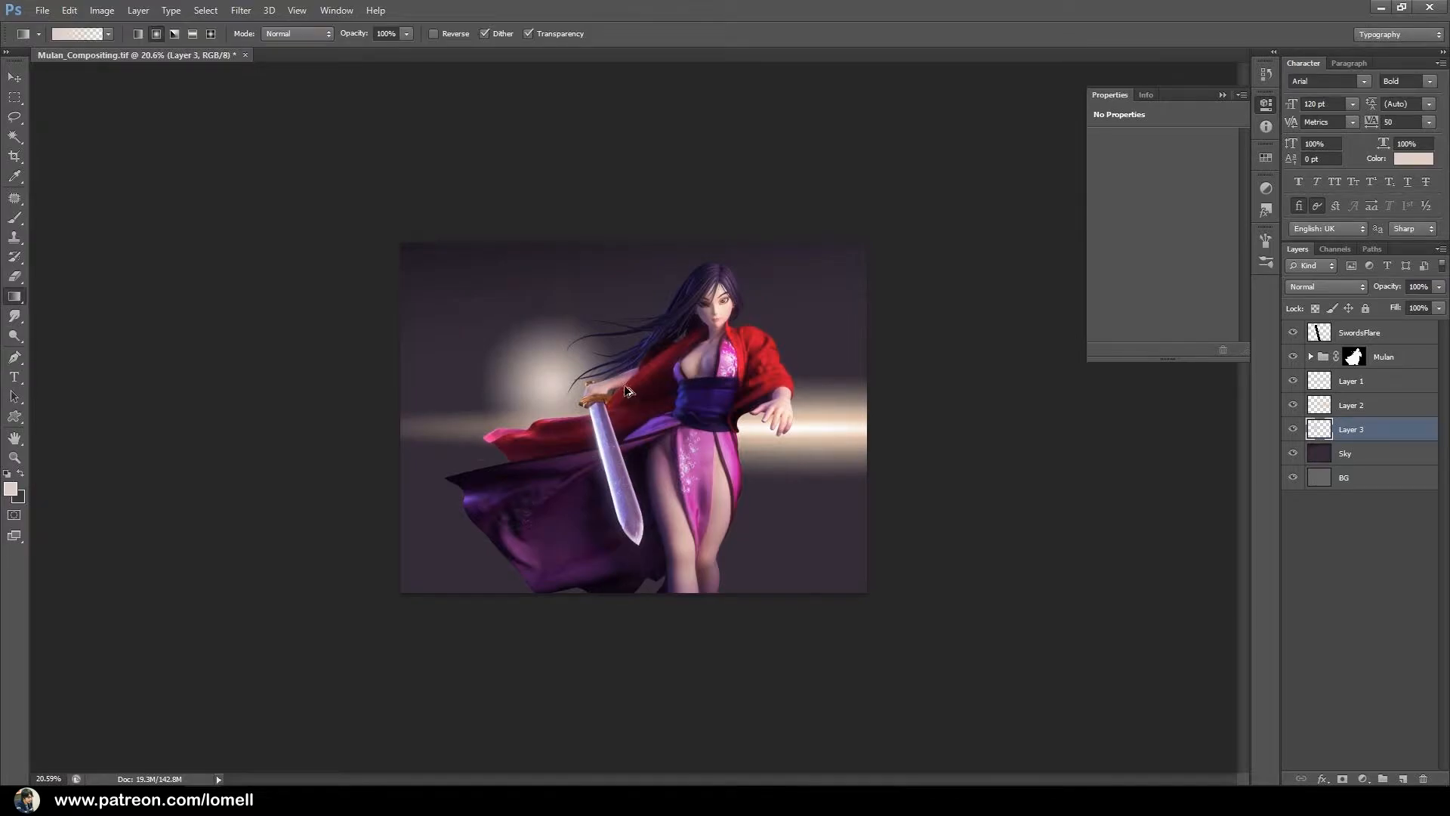
{"action": "key", "text": "ctrl+z"}
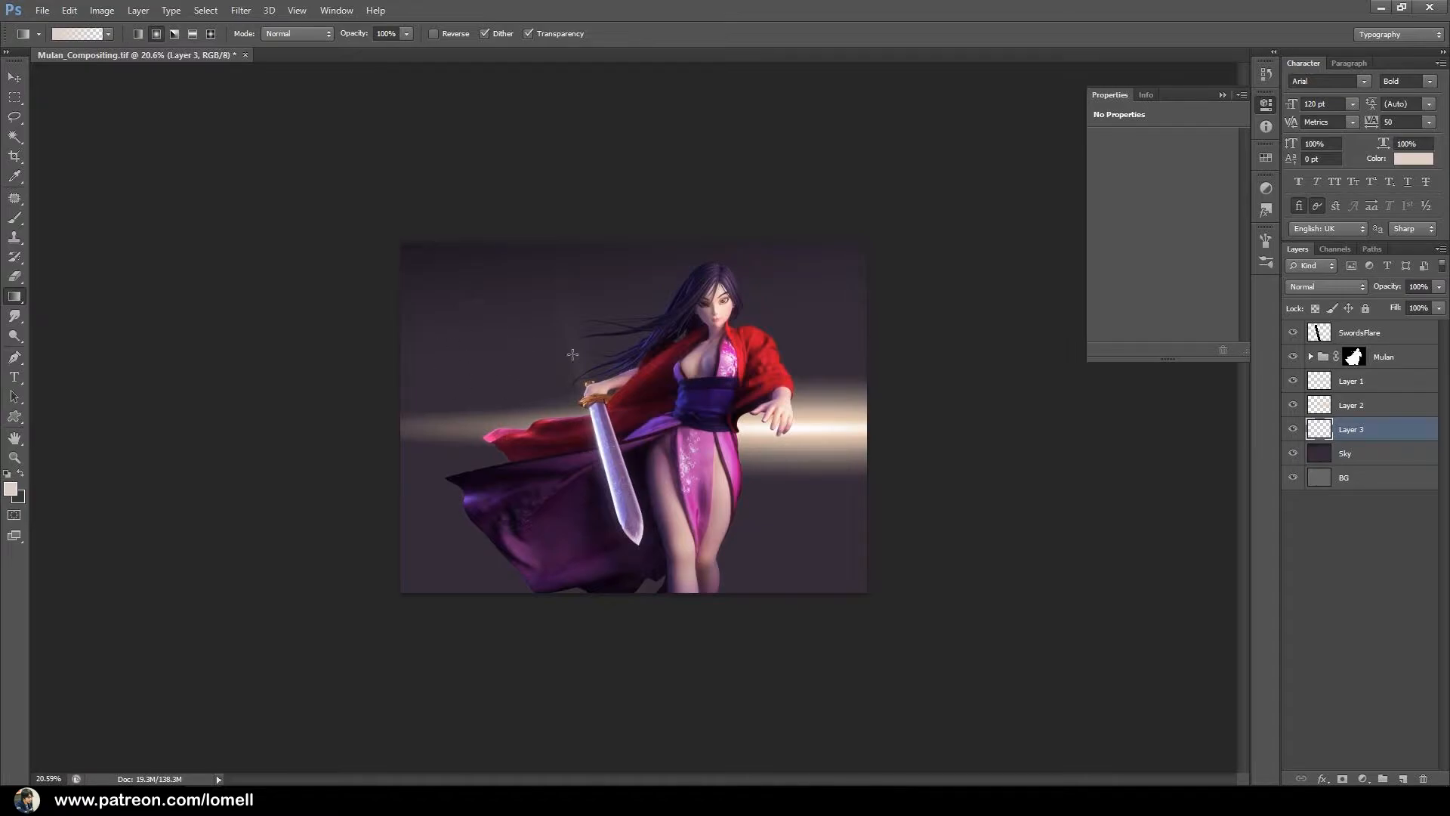
{"action": "left_click_drag", "start_coordinate": [511, 356], "coordinate": [576, 428]}
{"action": "key", "text": "ctrl+z"}
{"action": "left_click_drag", "start_coordinate": [525, 338], "coordinate": [521, 405]}
{"action": "key", "text": "ctrl+z"}
Draw a horizontal reflected gradient band on Layer 3, stretch it to 212.66% height and center it on the light streak behind Mulan.
{"action": "mouse_move", "coordinate": [531, 355]}
{"action": "left_mouse_down"}
{"action": "mouse_move", "coordinate": [530, 404]}
{"action": "mouse_move", "coordinate": [529, 382]}
{"action": "left_mouse_up"}
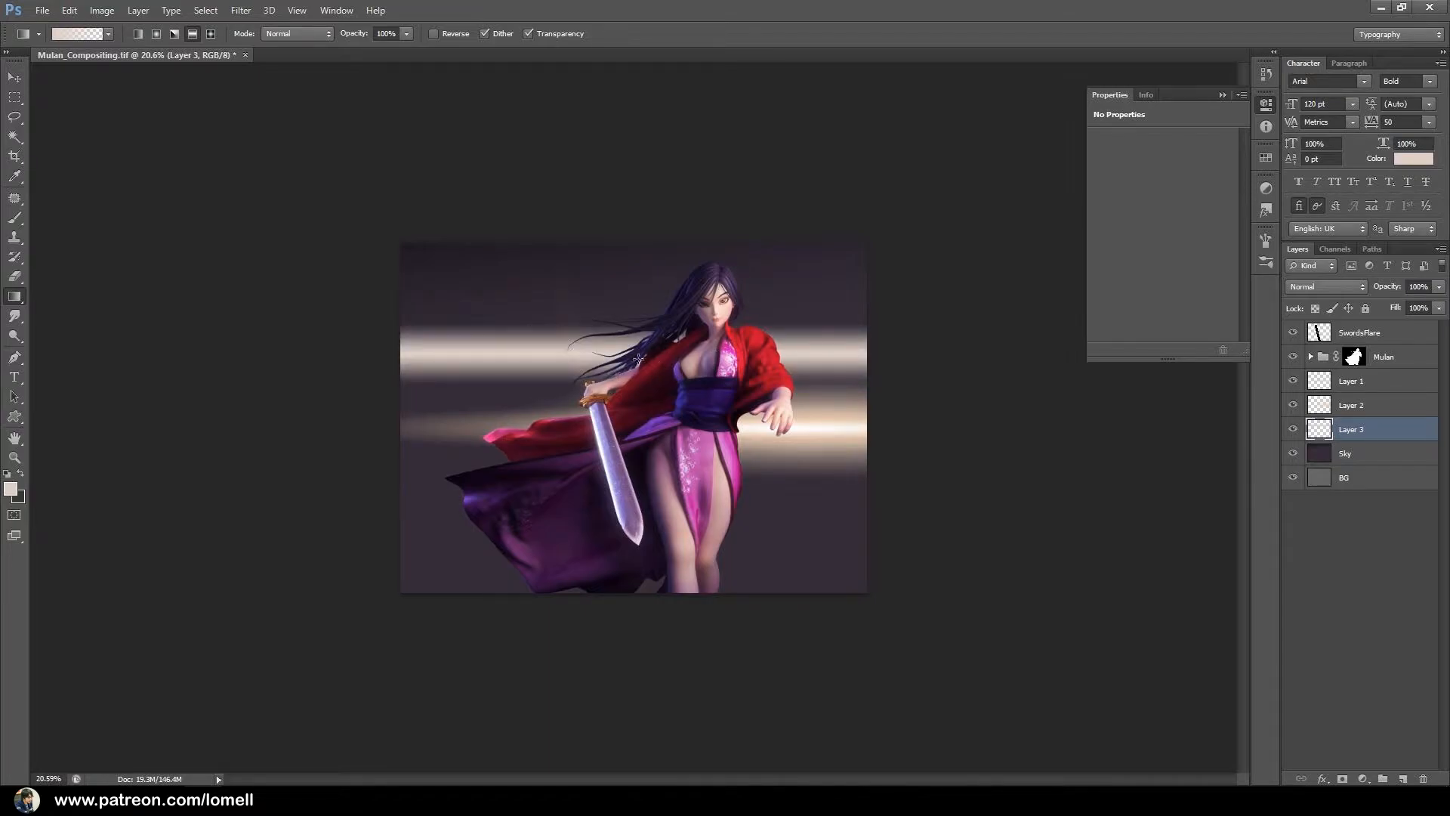
{"action": "key", "text": "ctrl+t"}
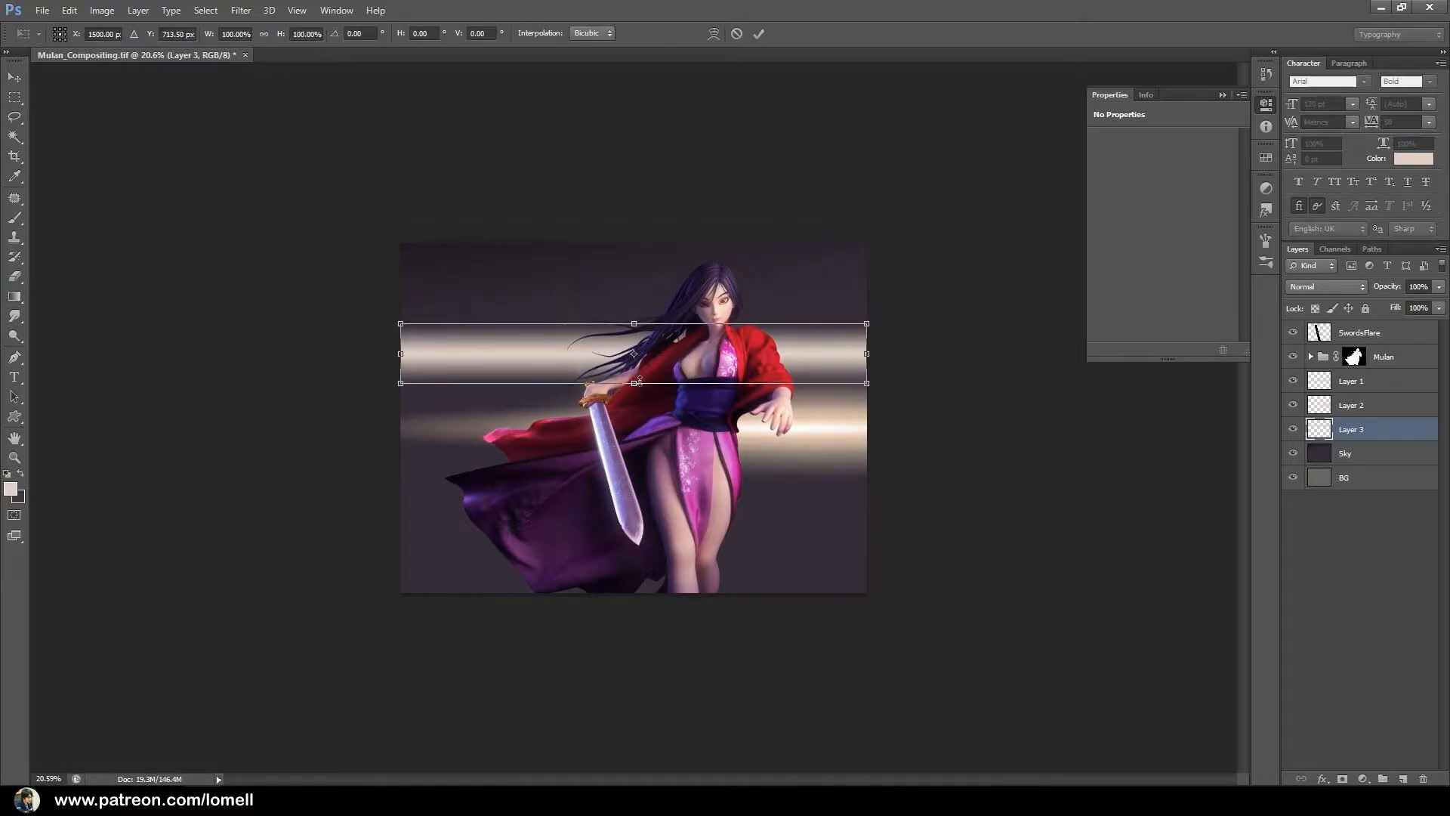
{"action": "left_click_drag", "start_coordinate": [638, 385], "coordinate": [635, 416]}
{"action": "mouse_move", "coordinate": [827, 376]}
{"action": "left_mouse_down"}
{"action": "mouse_move", "coordinate": [828, 424]}
{"action": "mouse_move", "coordinate": [781, 432]}
{"action": "left_mouse_up"}
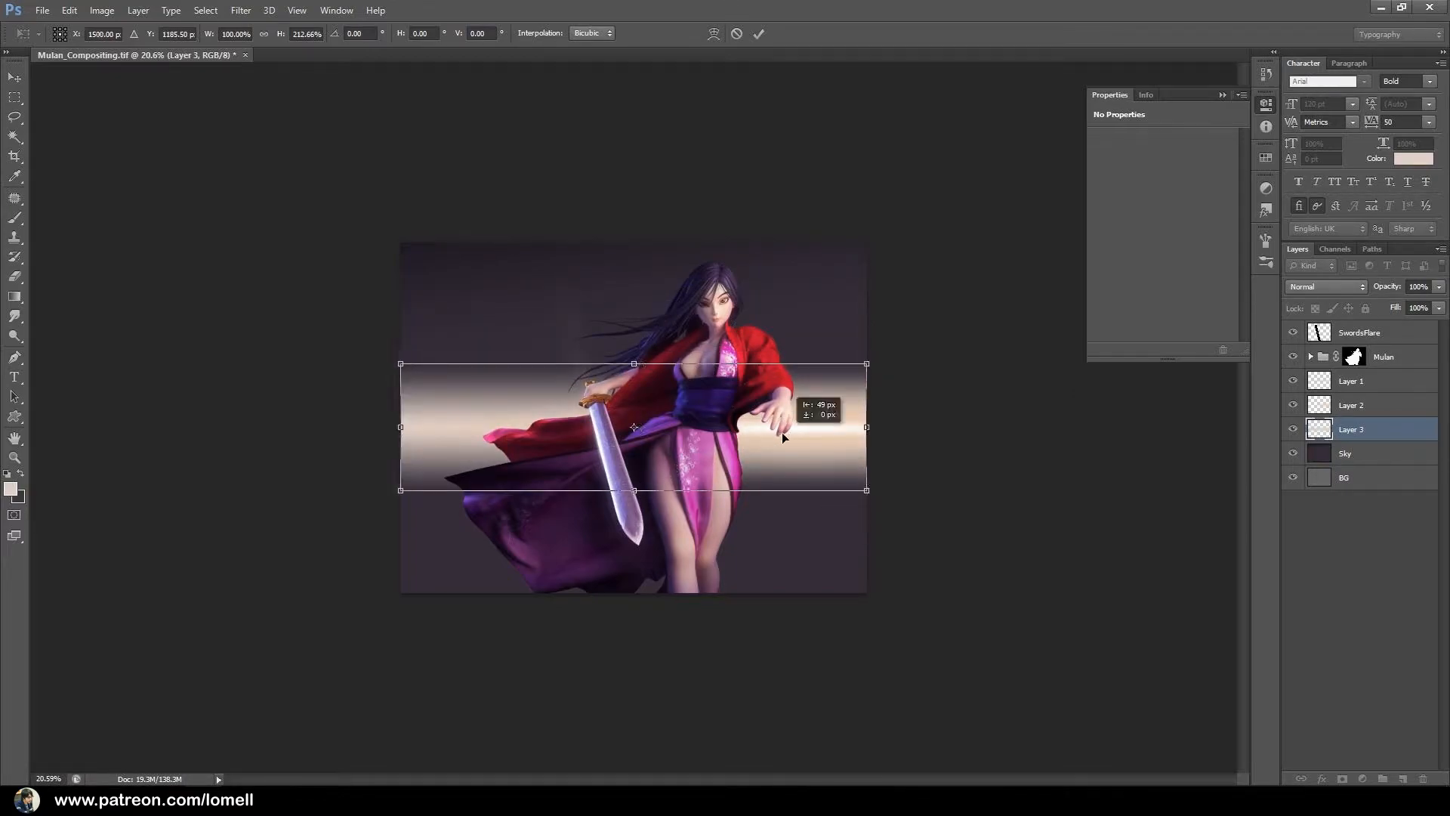
Warp the band so it bulges taller toward the canvas's right edge and tapers past the left edge.
{"action": "right_click", "coordinate": [803, 408]}
{"action": "left_click", "coordinate": [861, 529]}
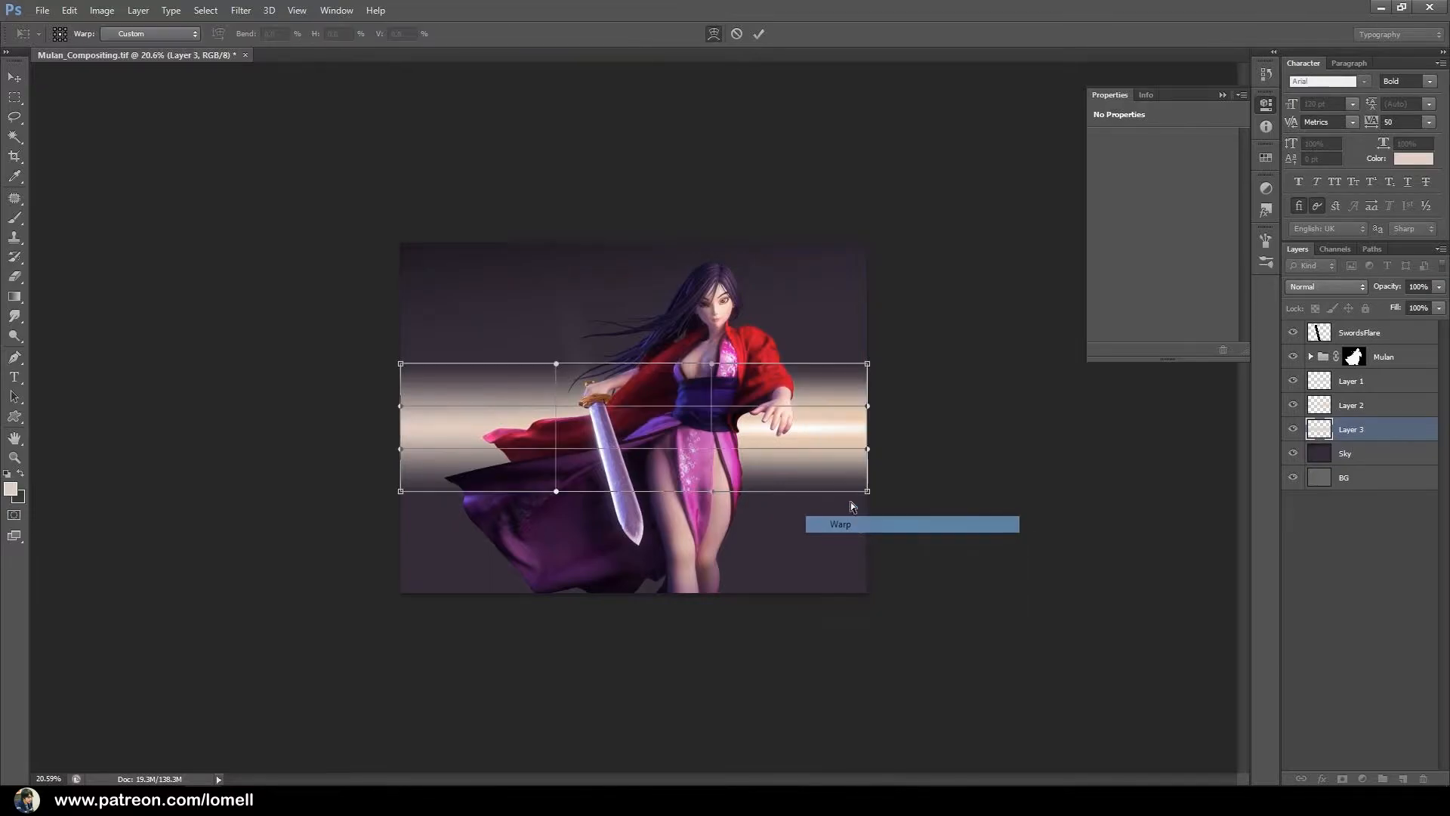
{"action": "left_click_drag", "start_coordinate": [840, 361], "coordinate": [836, 373]}
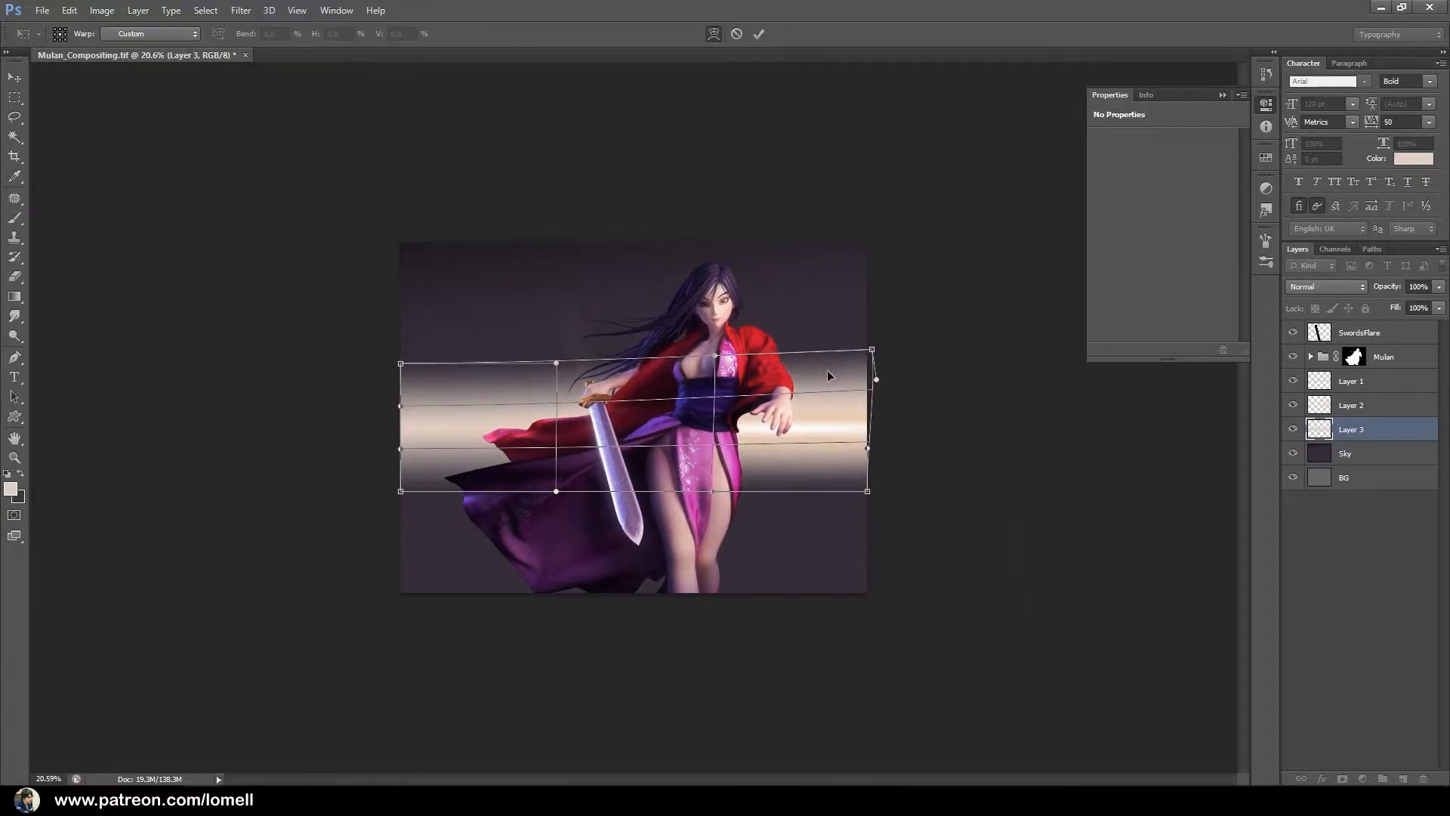
{"action": "left_click_drag", "start_coordinate": [696, 381], "coordinate": [685, 377]}
{"action": "mouse_move", "coordinate": [805, 495]}
{"action": "left_mouse_down"}
{"action": "mouse_move", "coordinate": [819, 511]}
{"action": "mouse_move", "coordinate": [795, 491]}
{"action": "left_mouse_up"}
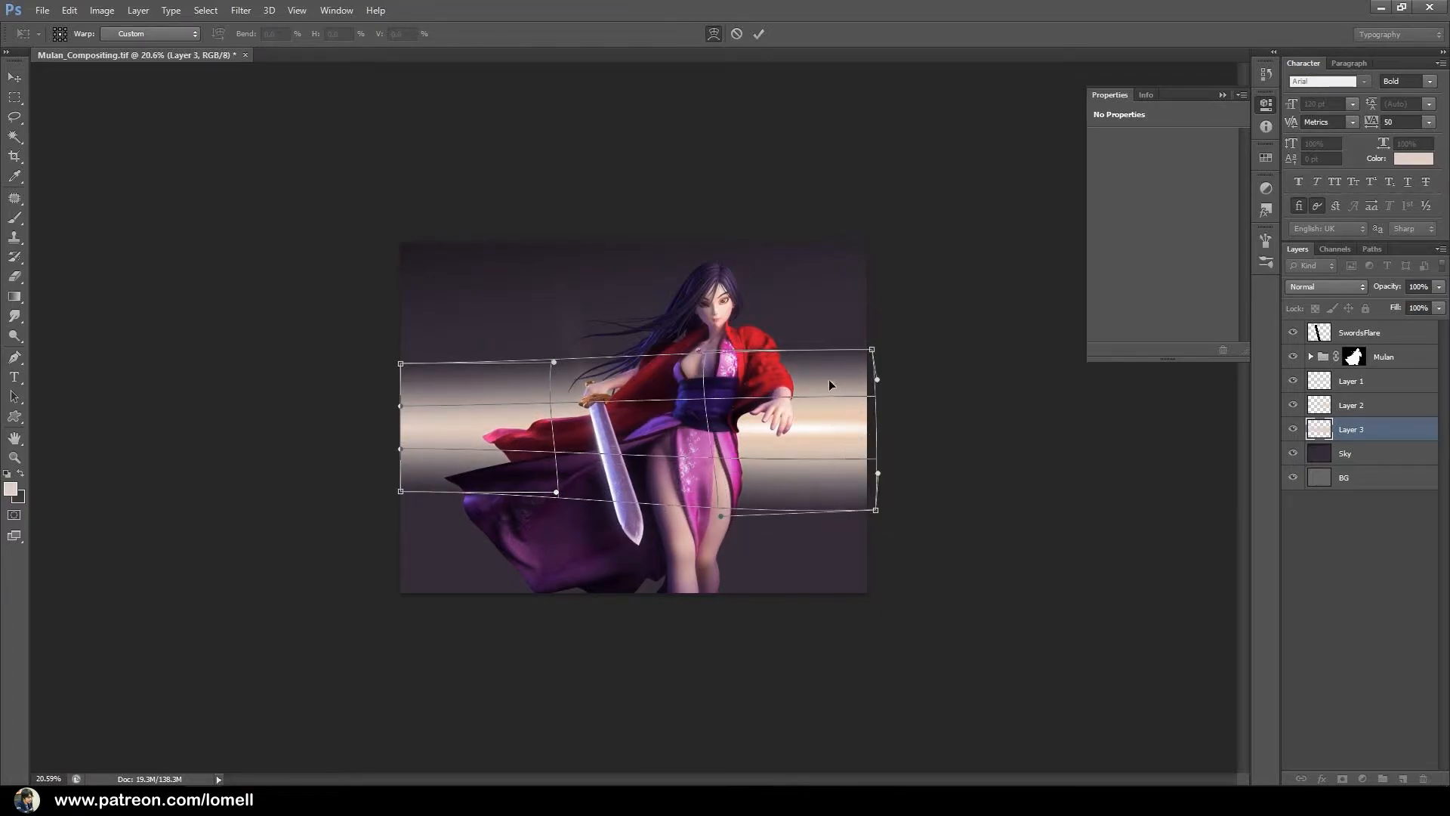
{"action": "left_click_drag", "start_coordinate": [833, 375], "coordinate": [835, 361]}
{"action": "mouse_move", "coordinate": [401, 491]}
{"action": "left_mouse_down"}
{"action": "mouse_move", "coordinate": [382, 460]}
{"action": "mouse_move", "coordinate": [376, 478]}
{"action": "left_mouse_up"}
{"action": "left_click_drag", "start_coordinate": [489, 404], "coordinate": [481, 376]}
{"action": "left_click_drag", "start_coordinate": [394, 364], "coordinate": [367, 375]}
{"action": "left_click_drag", "start_coordinate": [631, 392], "coordinate": [630, 383]}
{"action": "left_click_drag", "start_coordinate": [833, 495], "coordinate": [825, 488]}
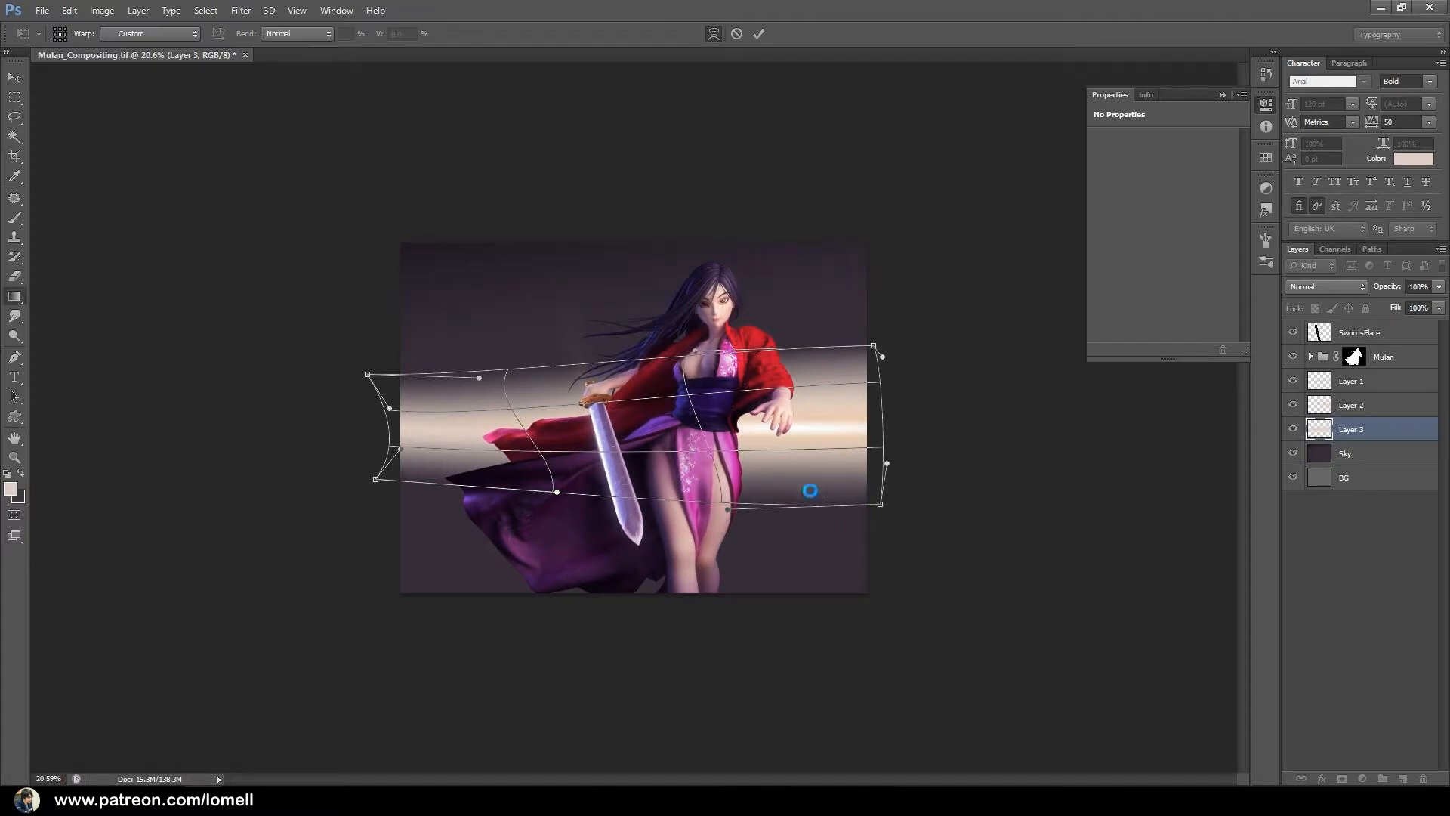
{"action": "key", "text": "Return"}
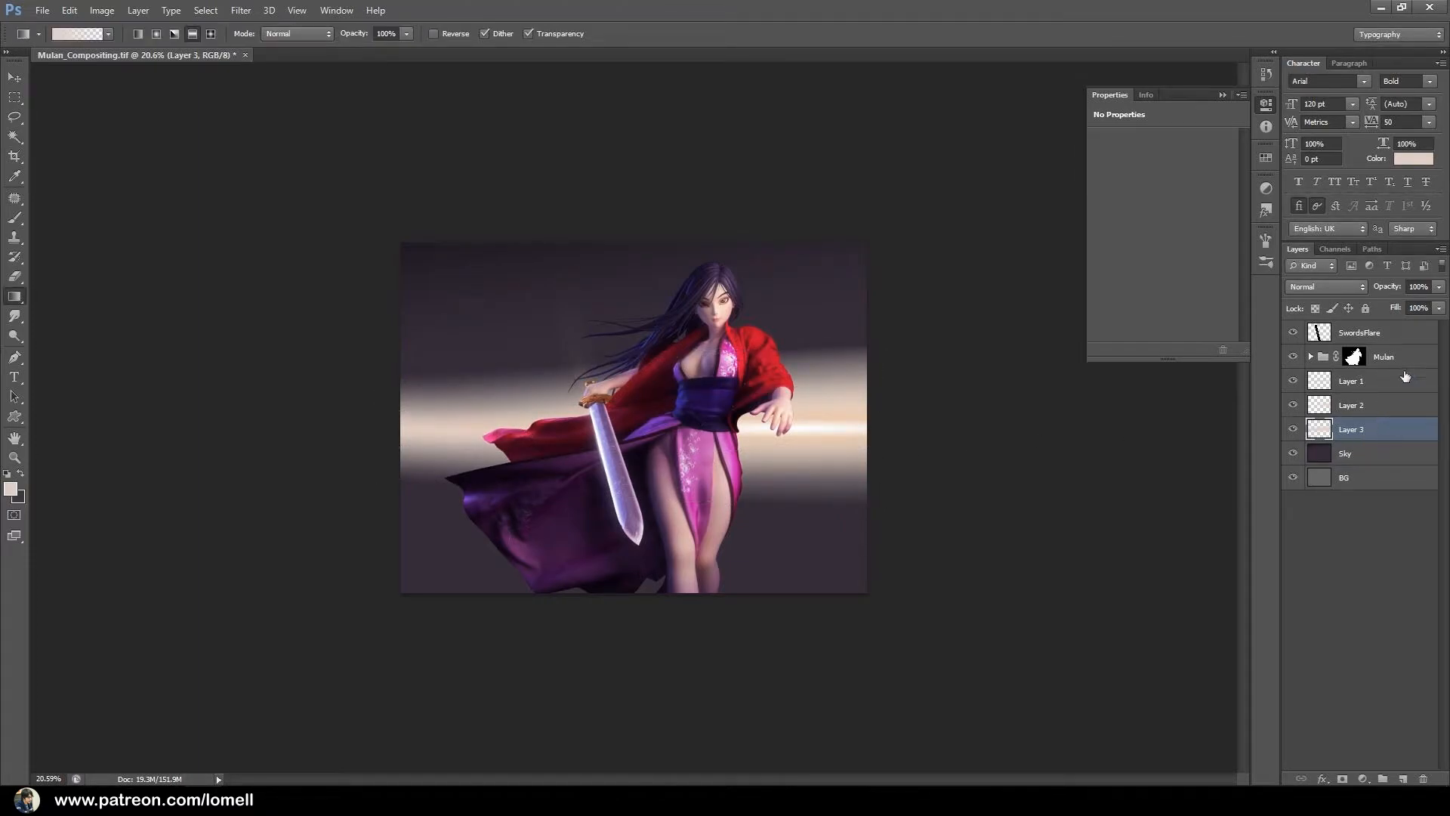
Lower the opacity of Layer 3 to 37%, Layer 2 to 52% and Layer 1 to 36%.
{"action": "left_click", "coordinate": [1439, 308]}
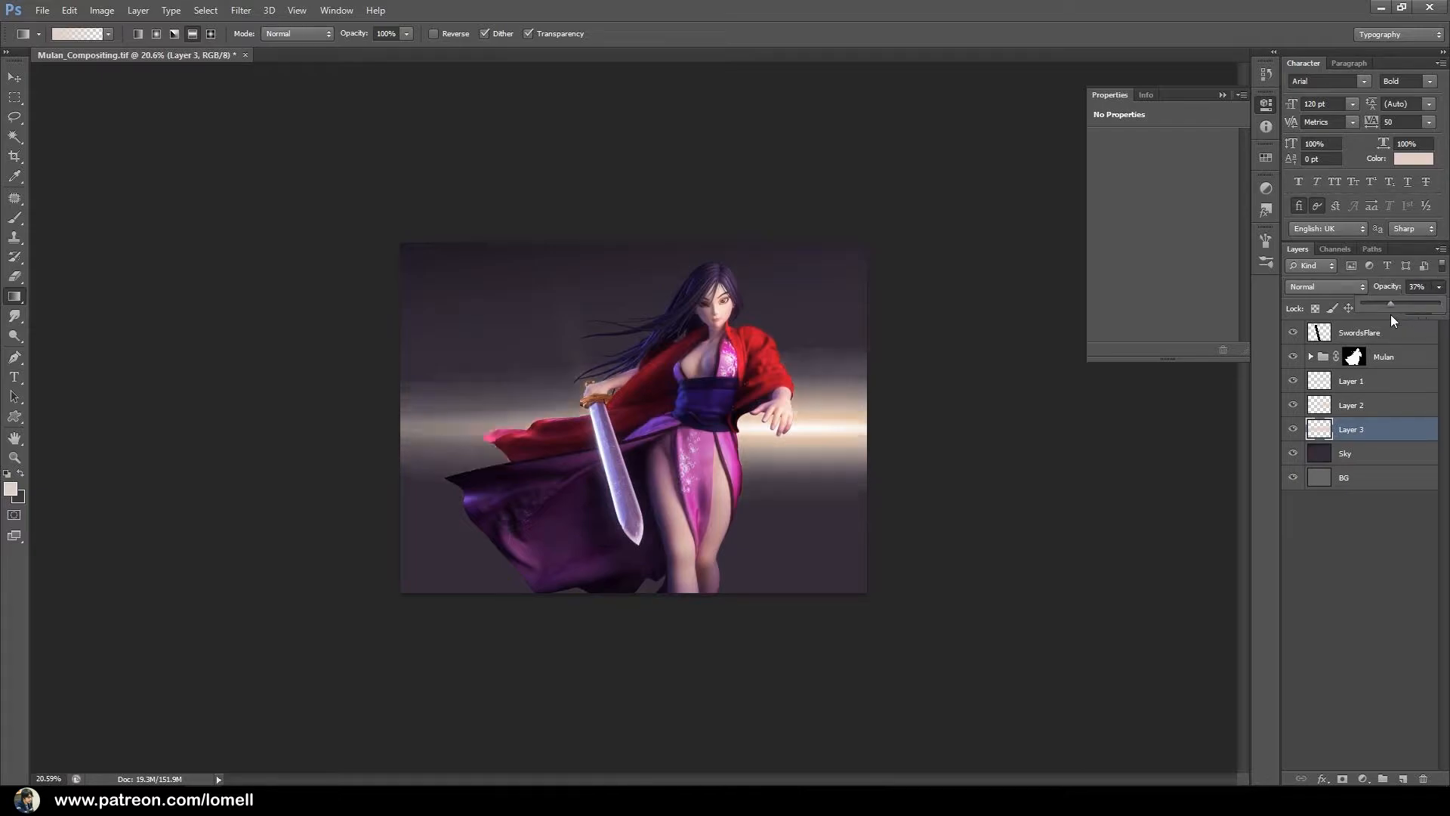
{"action": "left_click", "coordinate": [1405, 414]}
{"action": "left_click", "coordinate": [1438, 286]}
{"action": "left_click_drag", "start_coordinate": [1438, 303], "coordinate": [1403, 306]}
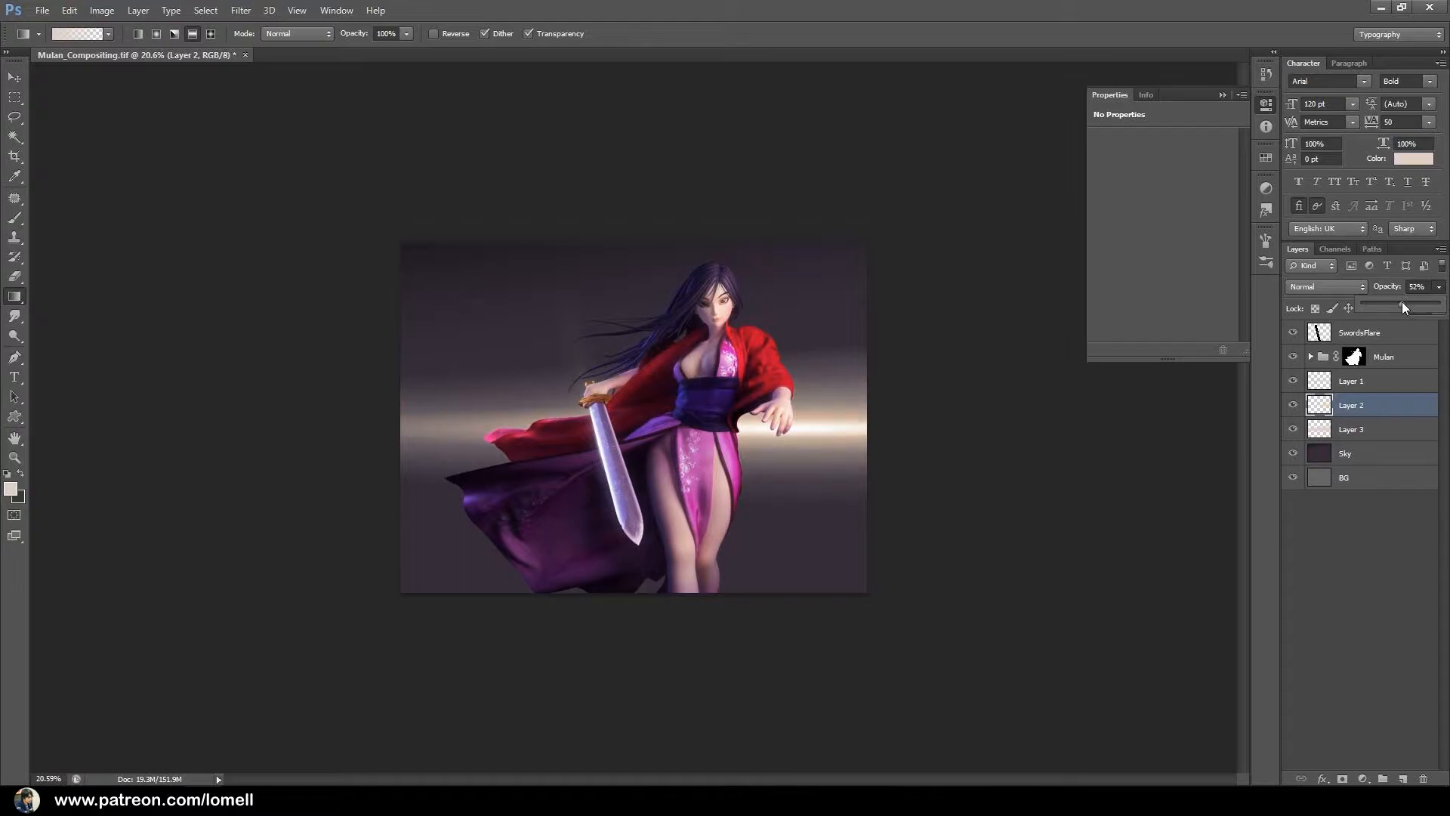
{"action": "left_click", "coordinate": [1397, 381]}
{"action": "left_click", "coordinate": [1439, 287]}
{"action": "left_click_drag", "start_coordinate": [1439, 303], "coordinate": [1390, 303]}
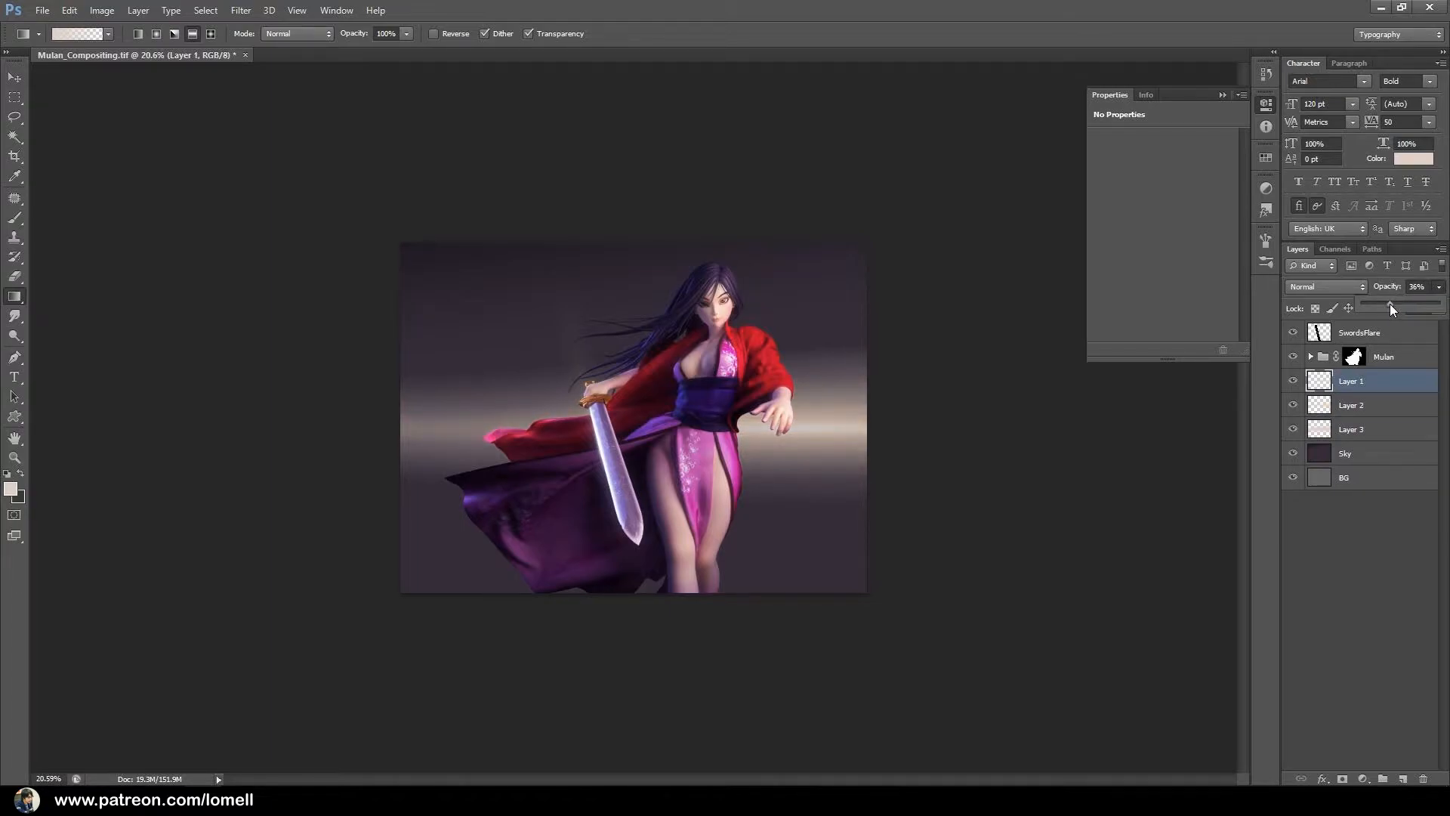
Add a Hue/Saturation adjustment clipped to Layer 3 and set its saturation to +14.
{"action": "left_click", "coordinate": [1367, 429]}
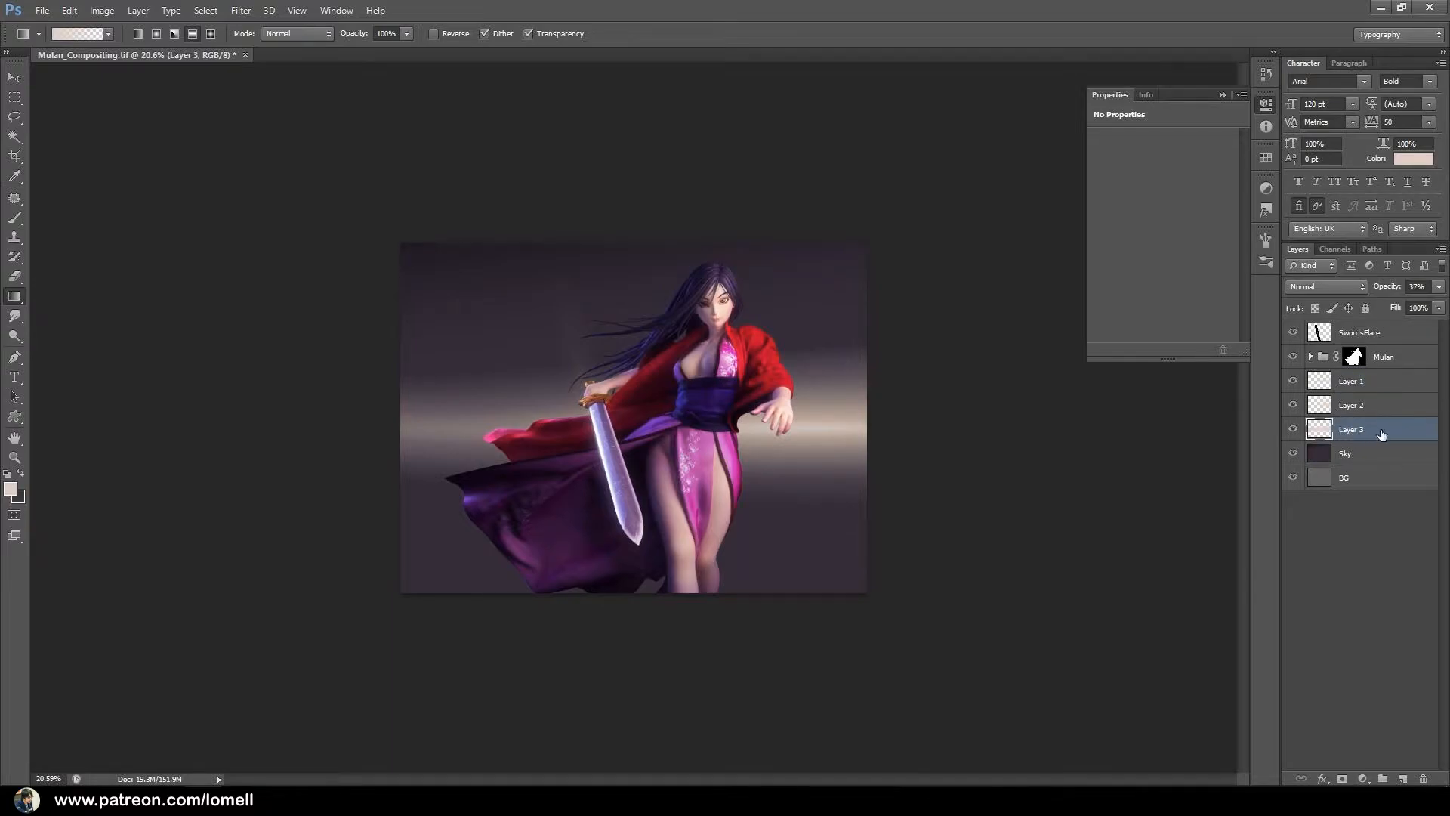
{"action": "left_click", "coordinate": [1294, 430]}
{"action": "left_click", "coordinate": [1295, 430]}
{"action": "left_click", "coordinate": [1296, 431]}
{"action": "left_click", "coordinate": [1296, 431]}
{"action": "left_click", "coordinate": [1360, 777]}
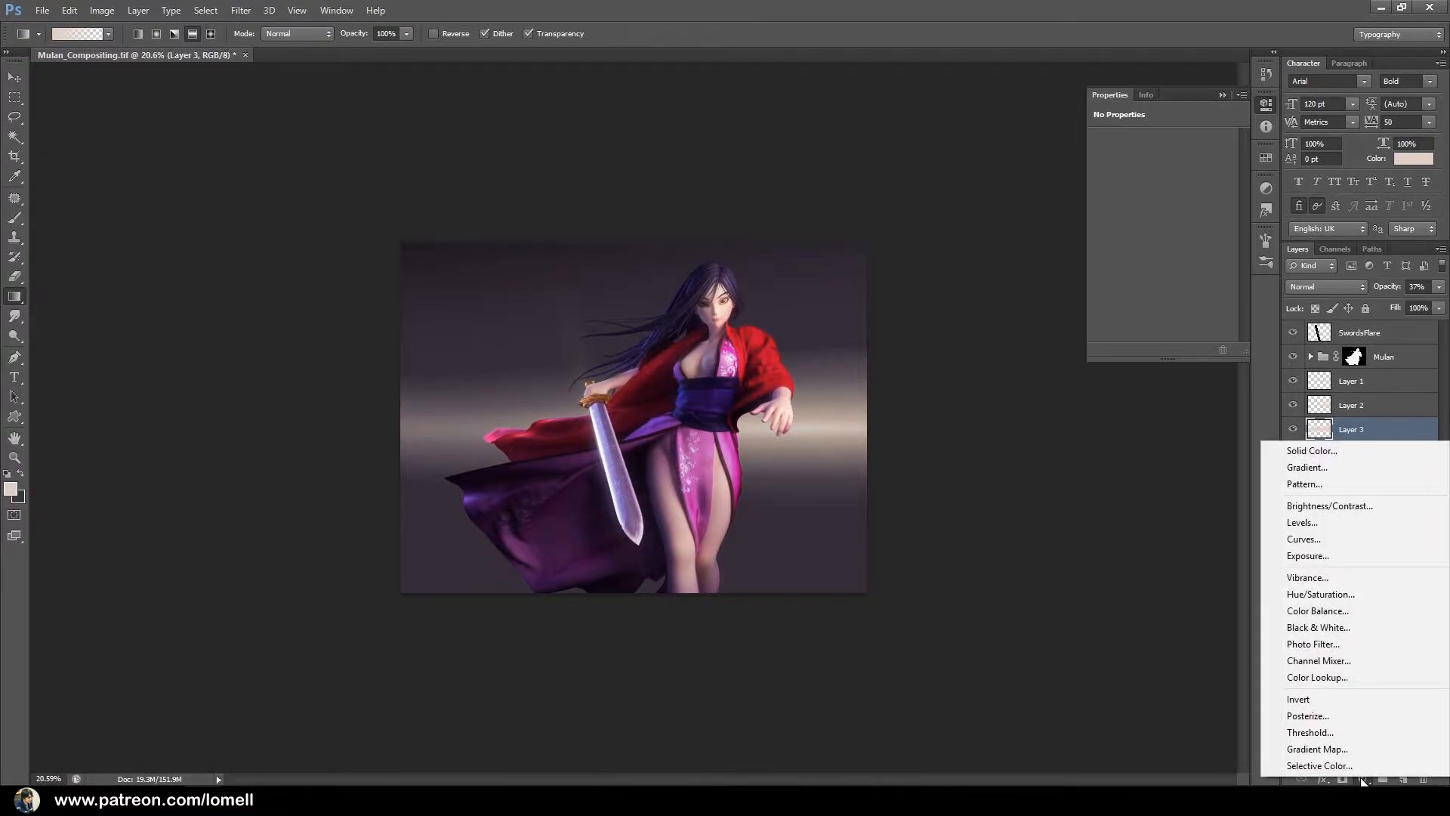
{"action": "left_click", "coordinate": [1352, 596]}
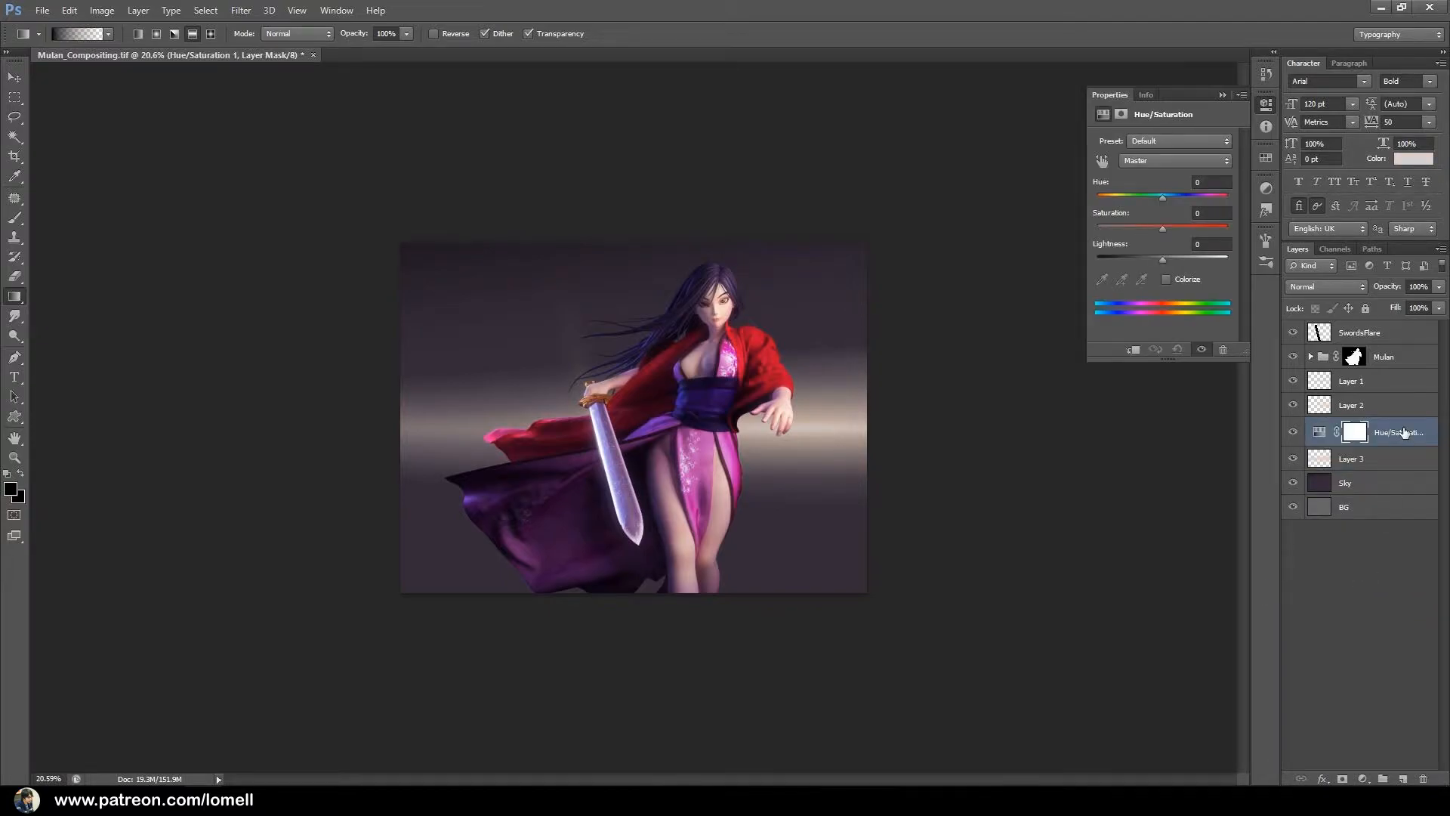
{"action": "left_click_drag", "start_coordinate": [1163, 231], "coordinate": [1162, 229]}
{"action": "right_click", "coordinate": [1403, 432]}
{"action": "left_click", "coordinate": [1225, 396]}
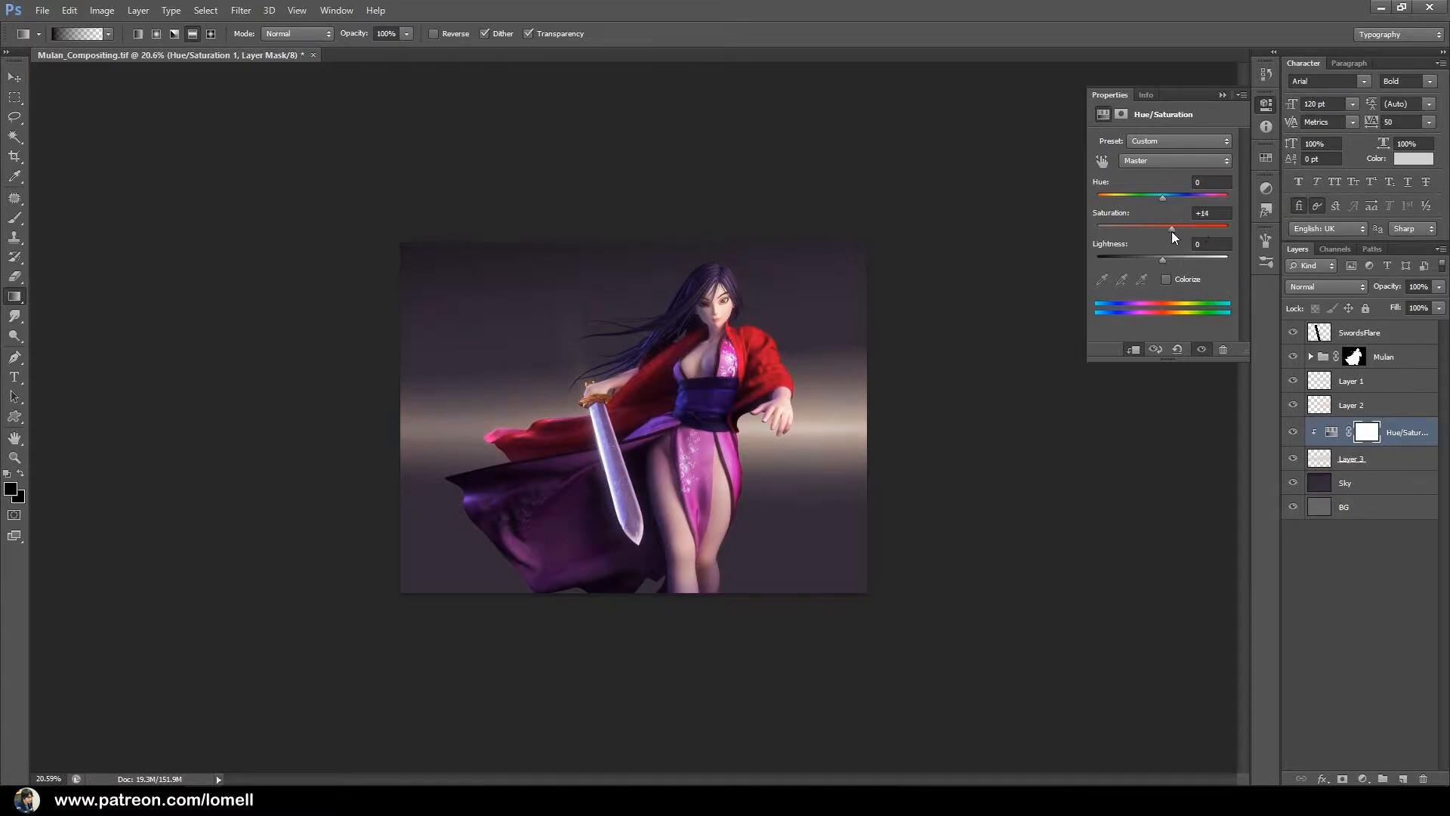
Rebalance the glow layers' opacity to 24% for Layer 3, 33% for Layer 2 and 54% for Layer 1.
{"action": "left_click", "coordinate": [1401, 460]}
{"action": "left_click", "coordinate": [1438, 287]}
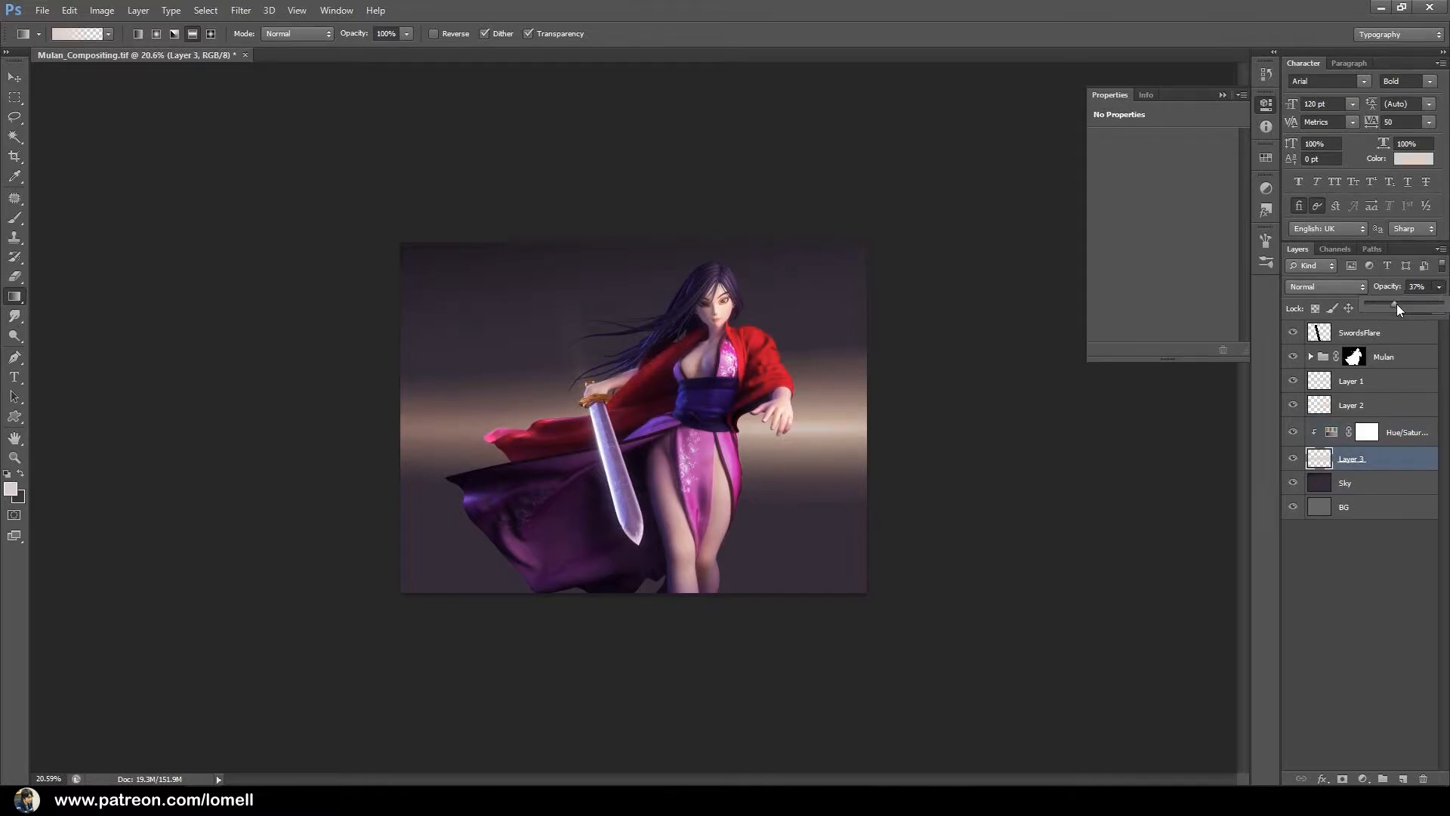
{"action": "left_click_drag", "start_coordinate": [1372, 302], "coordinate": [1383, 300]}
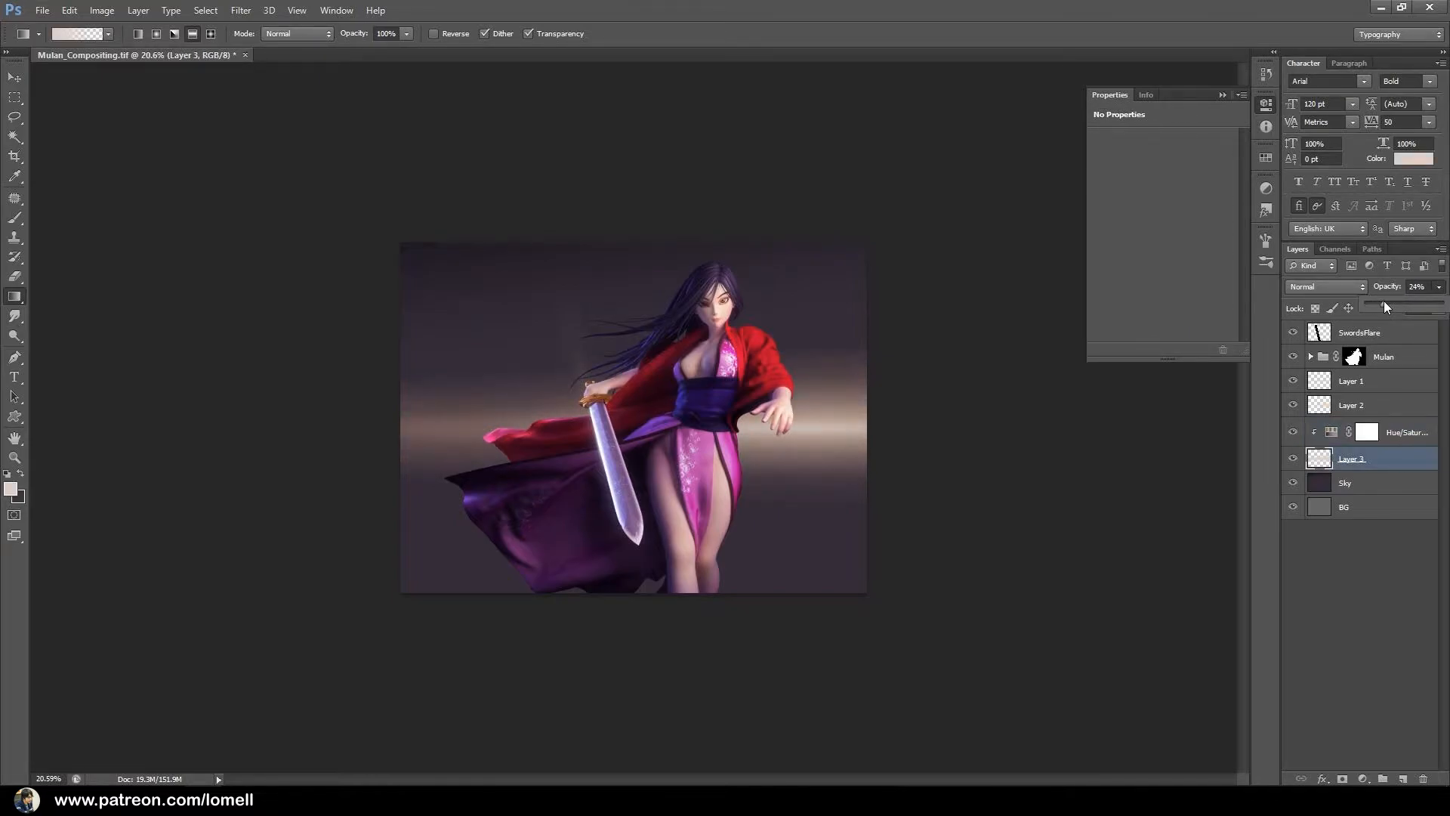
{"action": "left_click", "coordinate": [1391, 407]}
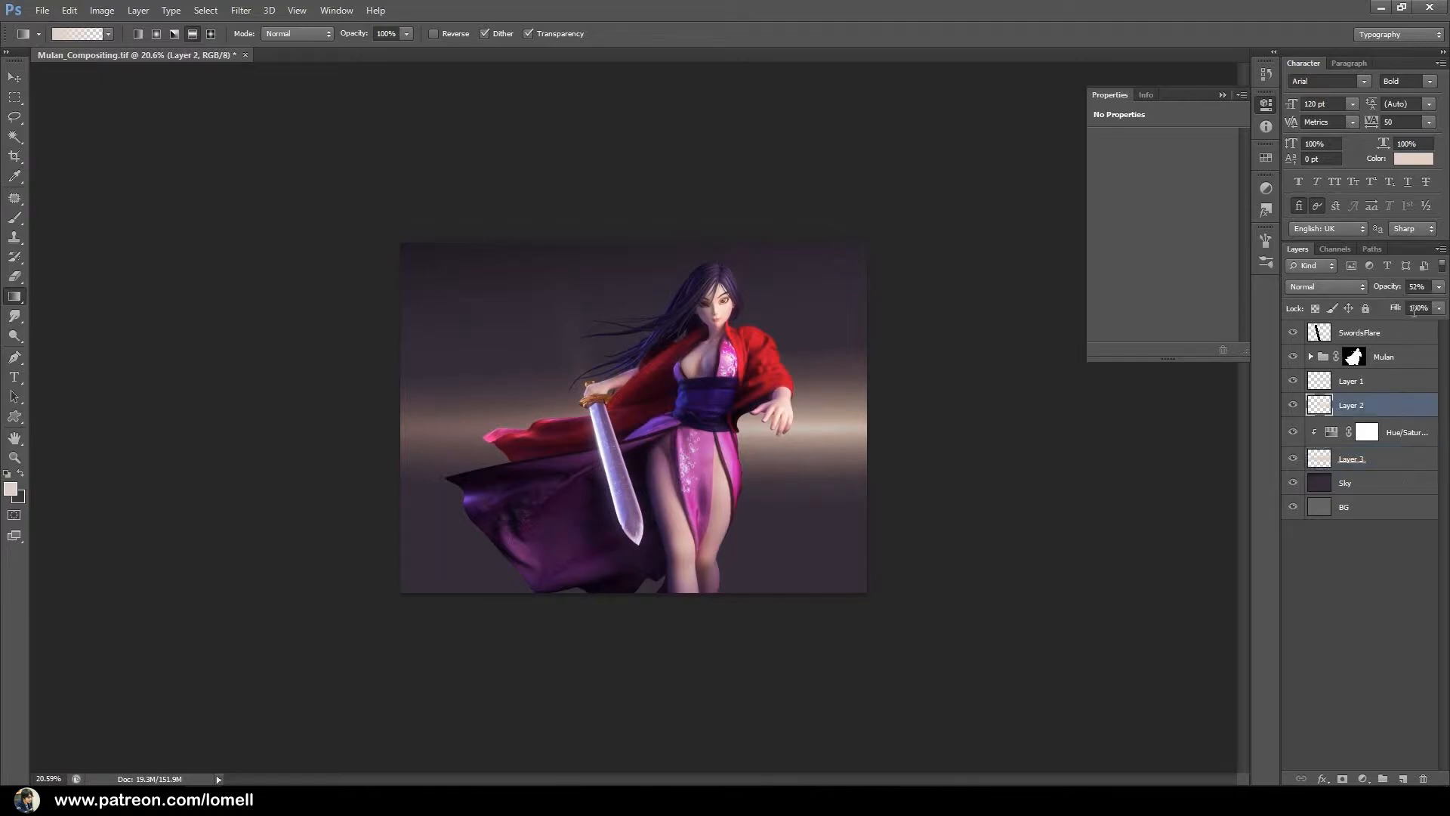
{"action": "left_click", "coordinate": [1439, 287]}
{"action": "mouse_move", "coordinate": [1385, 303]}
{"action": "left_mouse_down"}
{"action": "mouse_move", "coordinate": [1427, 309]}
{"action": "mouse_move", "coordinate": [1390, 307]}
{"action": "left_mouse_up"}
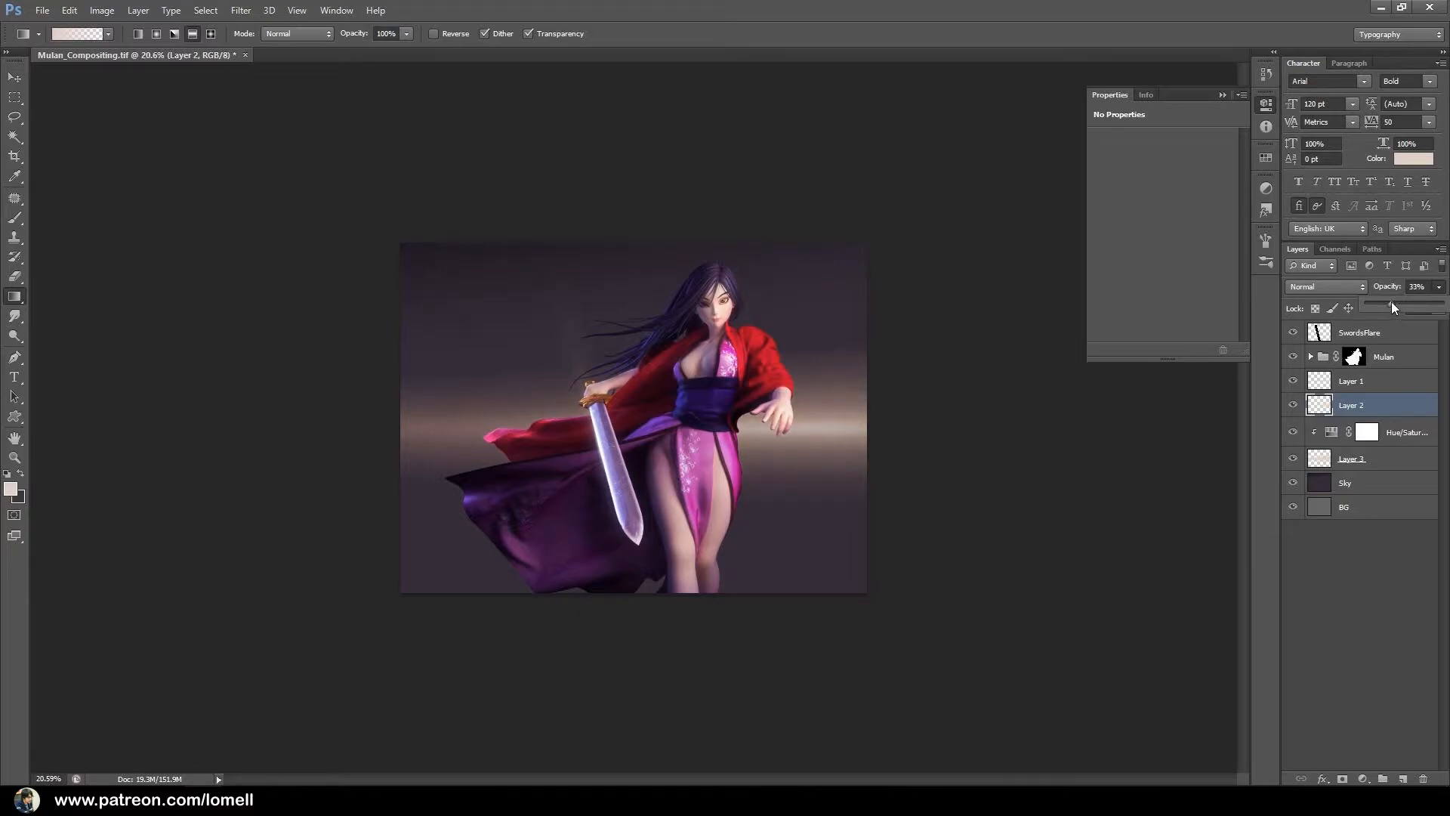
{"action": "left_click", "coordinate": [1374, 387]}
{"action": "left_click", "coordinate": [1375, 387]}
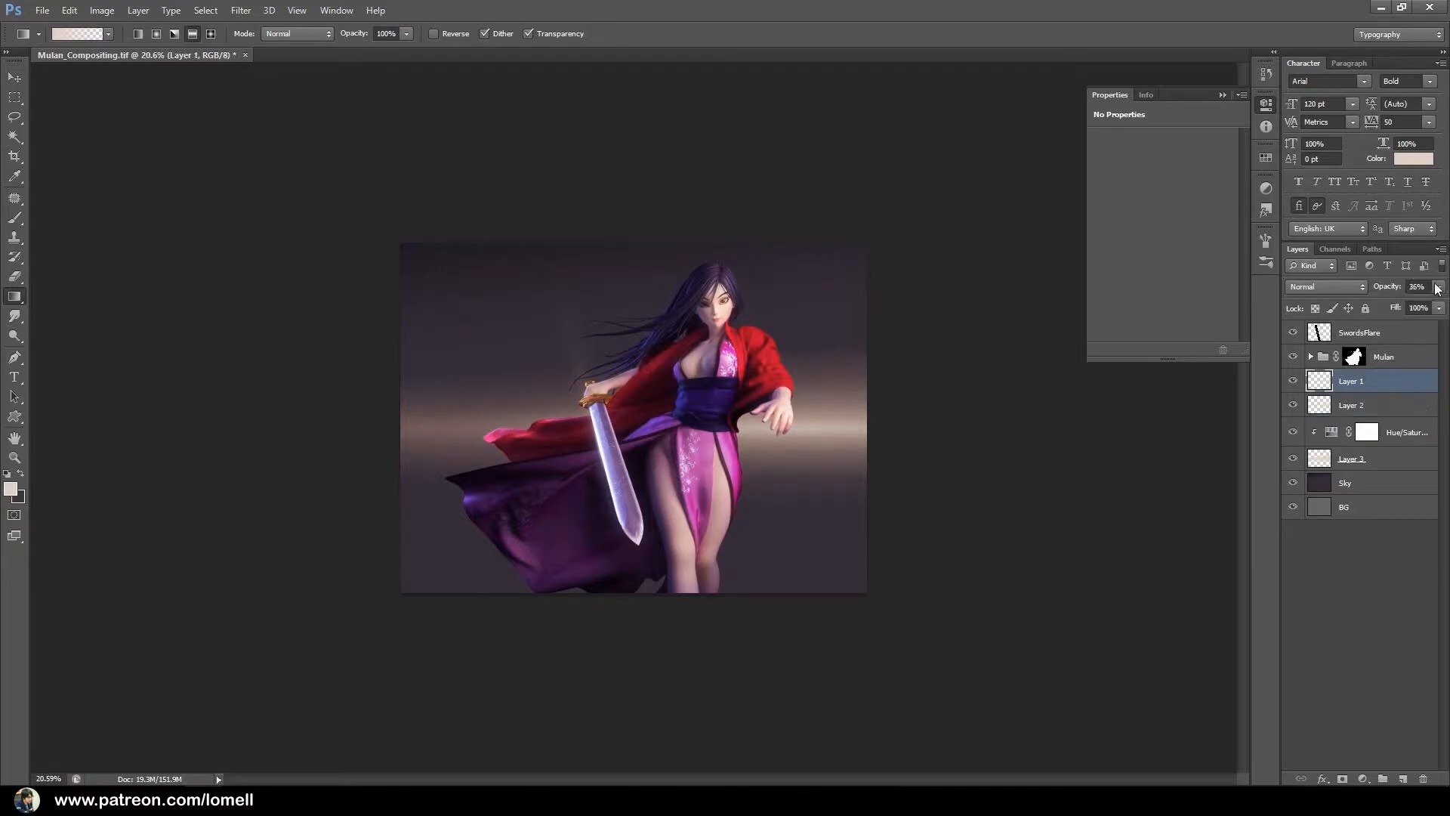
{"action": "left_click", "coordinate": [1439, 287]}
{"action": "left_click_drag", "start_coordinate": [1404, 303], "coordinate": [1407, 305]}
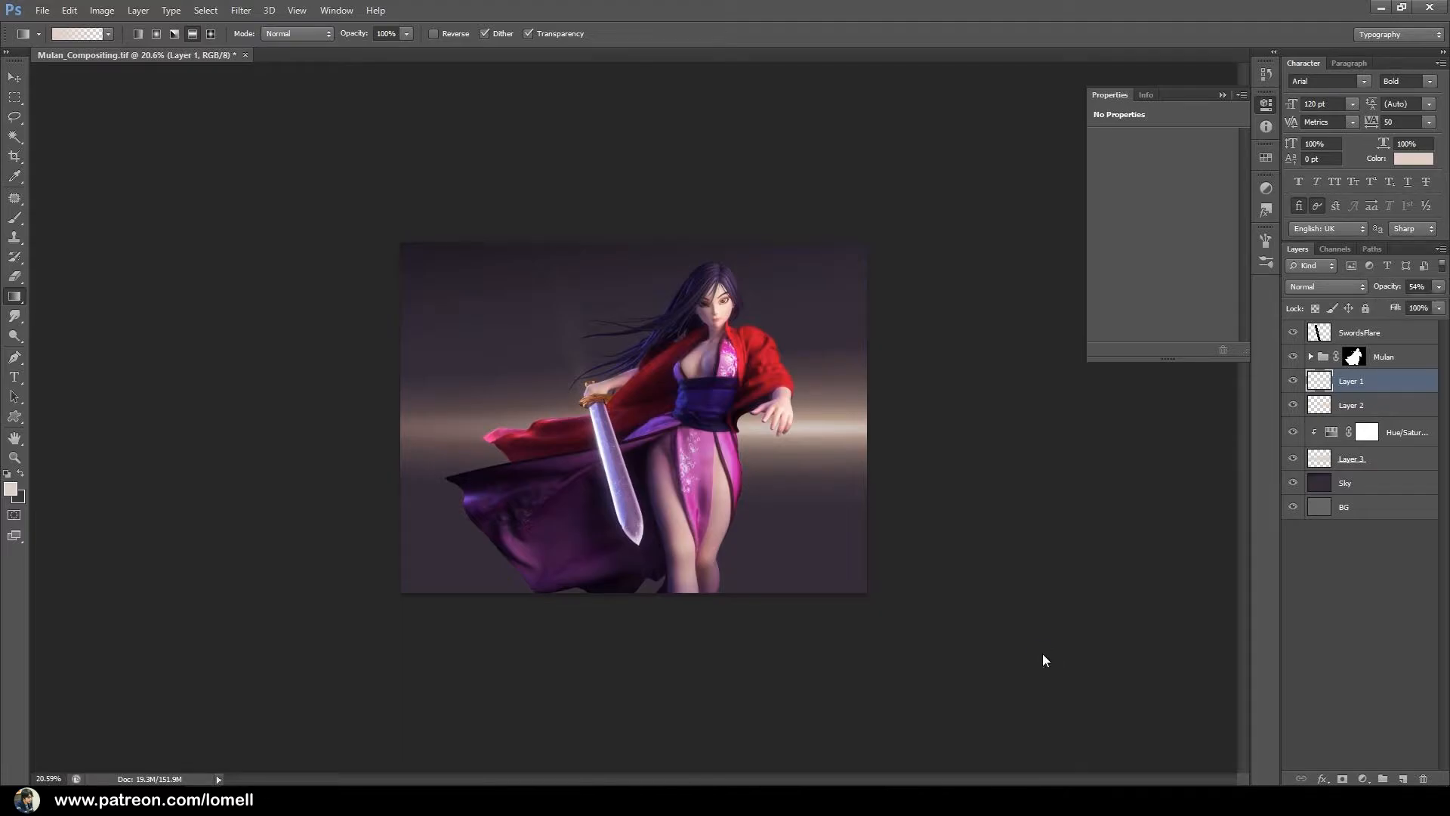
Open the Rock PNG image from the Images assets folder inside Renders.
{"action": "key", "text": "ctrl+o"}
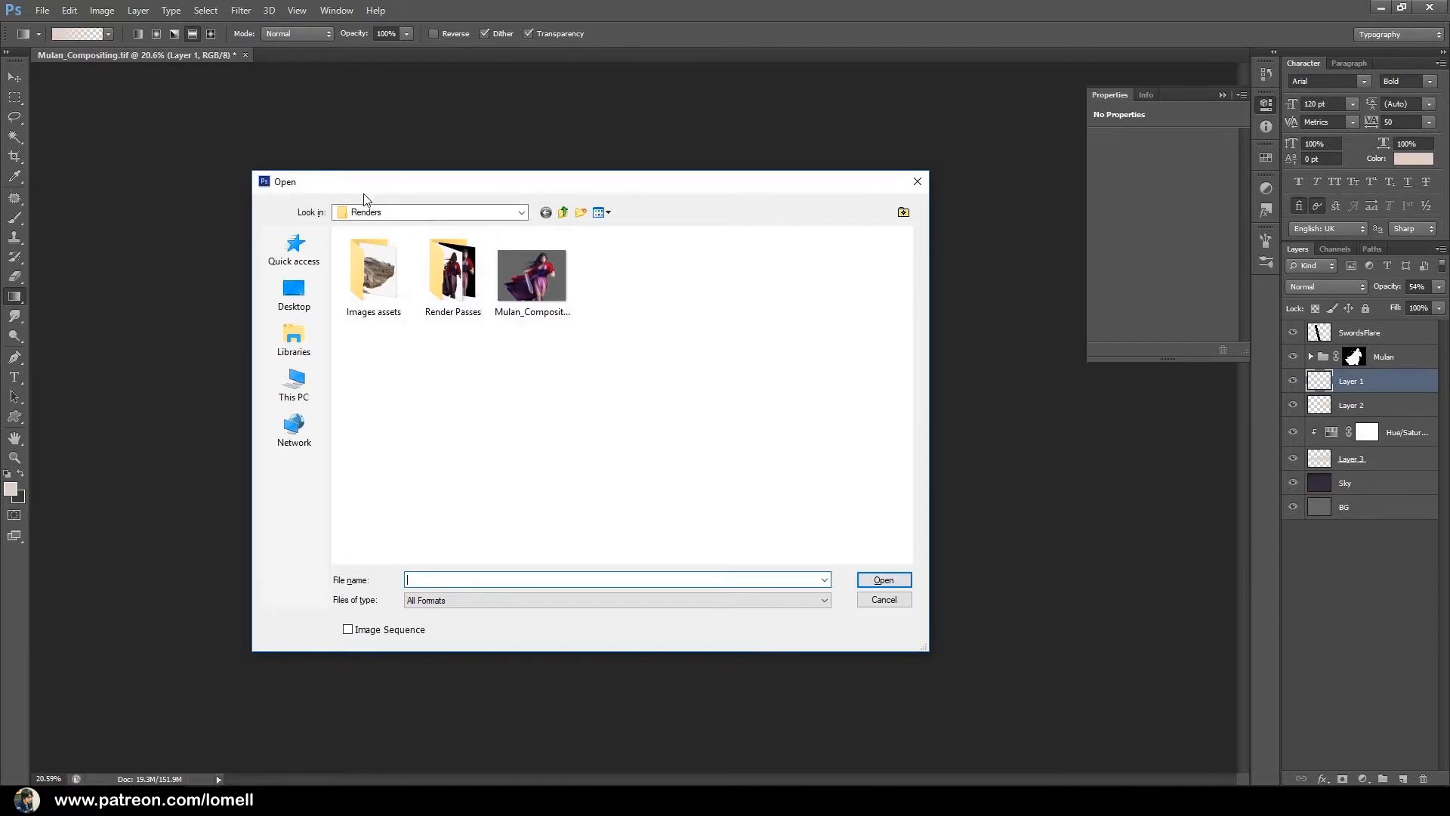
{"action": "left_click", "coordinate": [563, 213]}
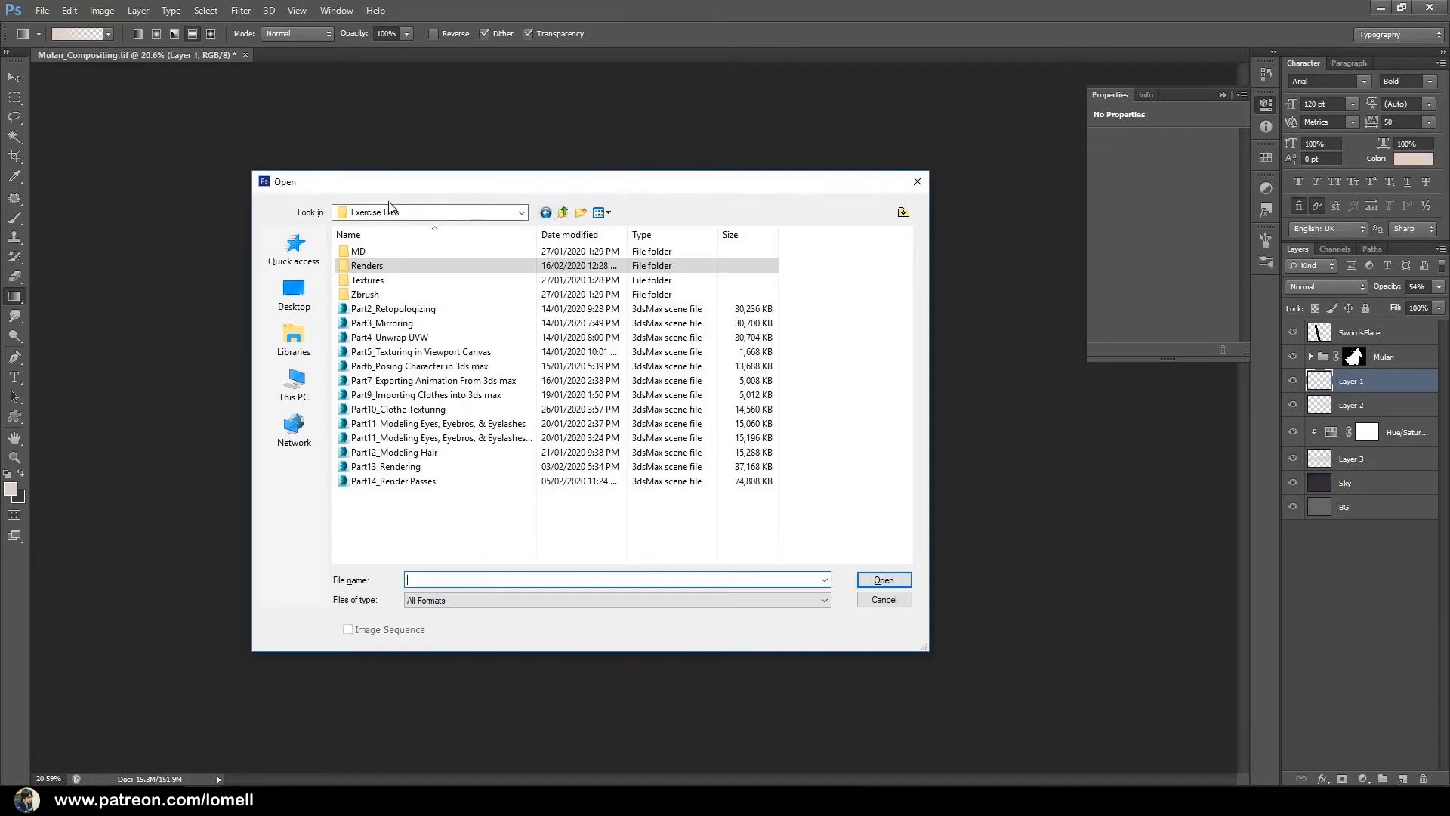
{"action": "double_click", "coordinate": [357, 265]}
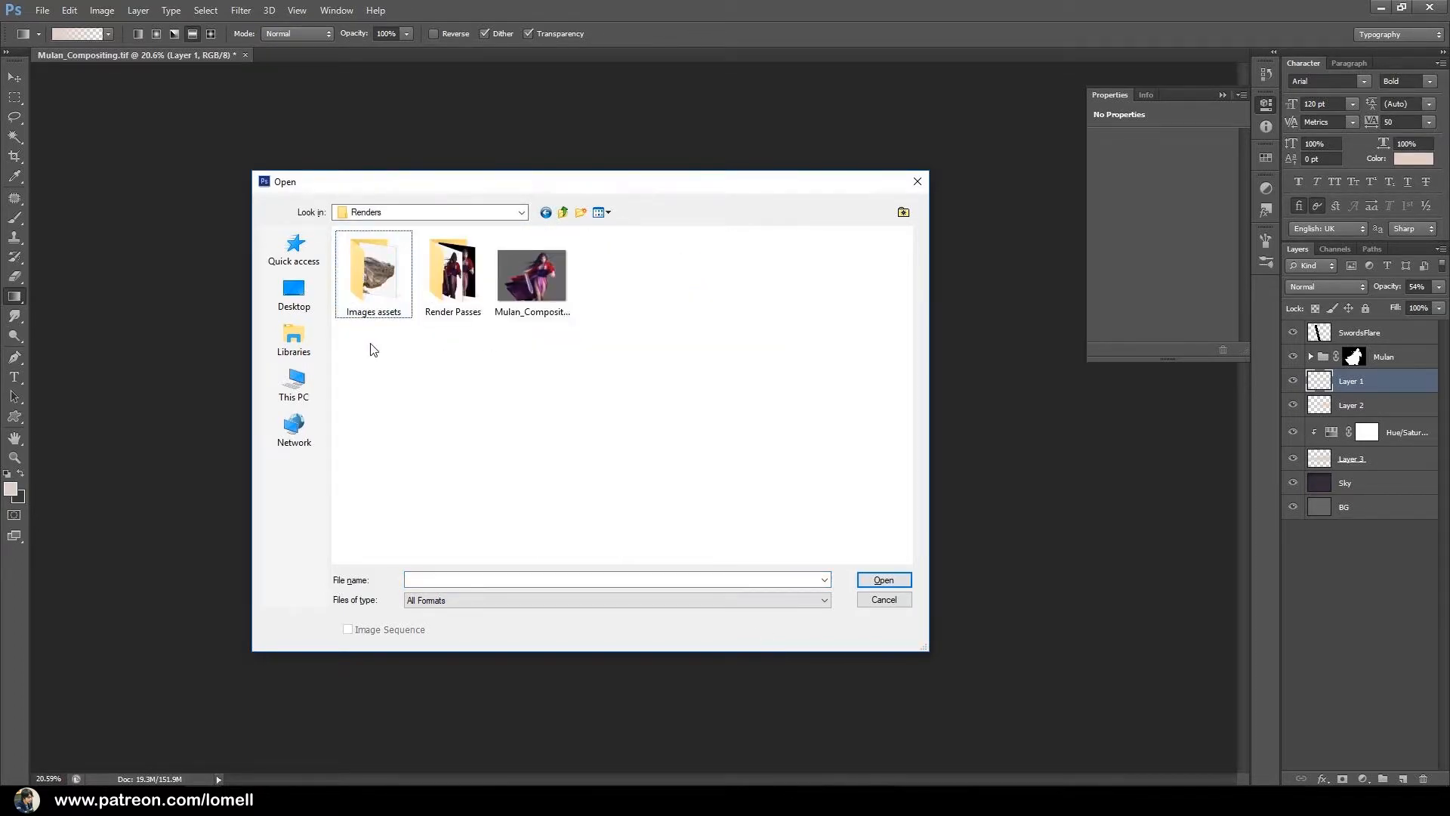
{"action": "double_click", "coordinate": [347, 274]}
{"action": "left_click", "coordinate": [362, 284]}
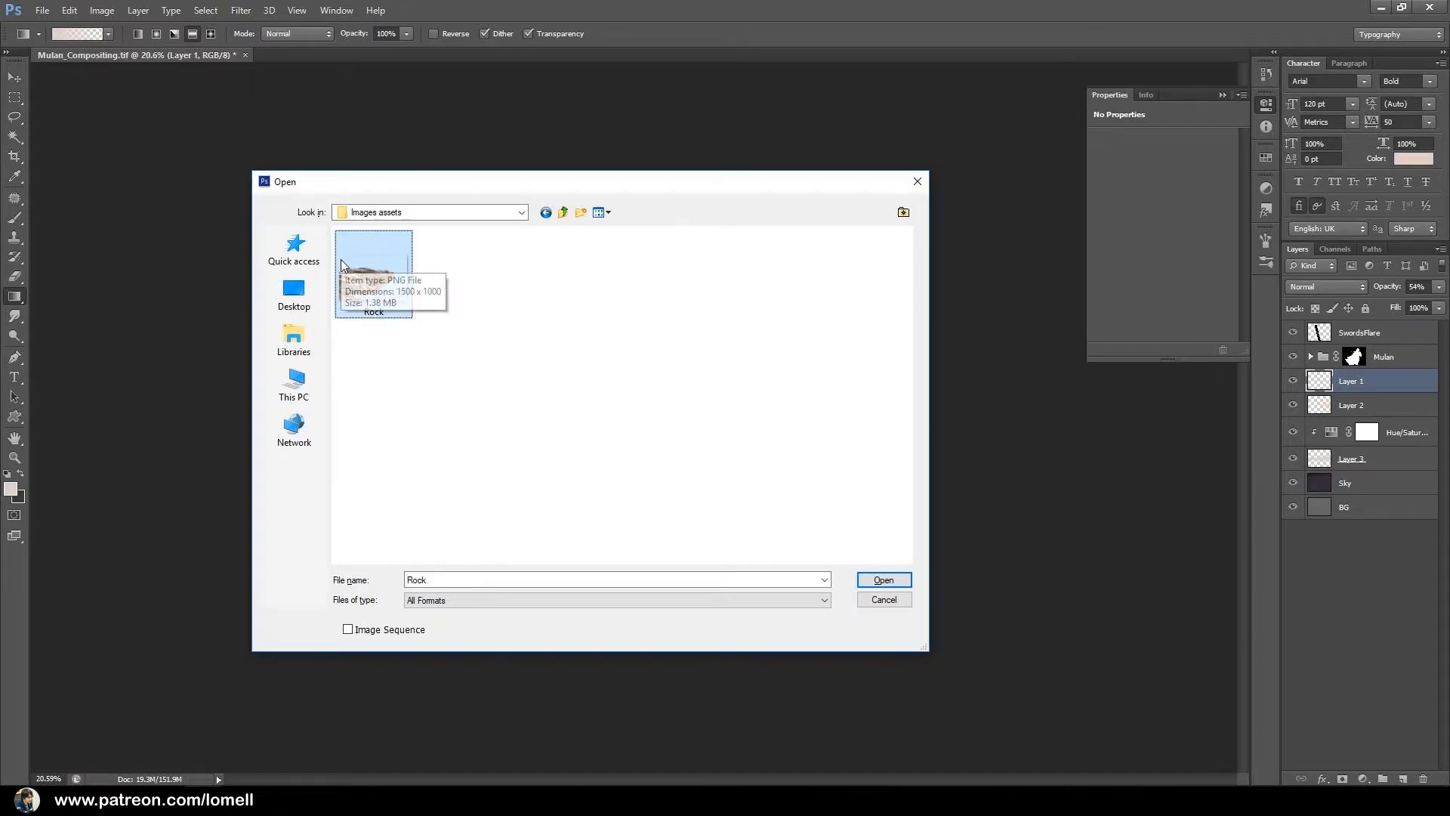
{"action": "left_click", "coordinate": [893, 582]}
Copy the rock into the Mulan composite as a new layer above Layer 1 and close the Rock.png document.
{"action": "key", "text": "v"}
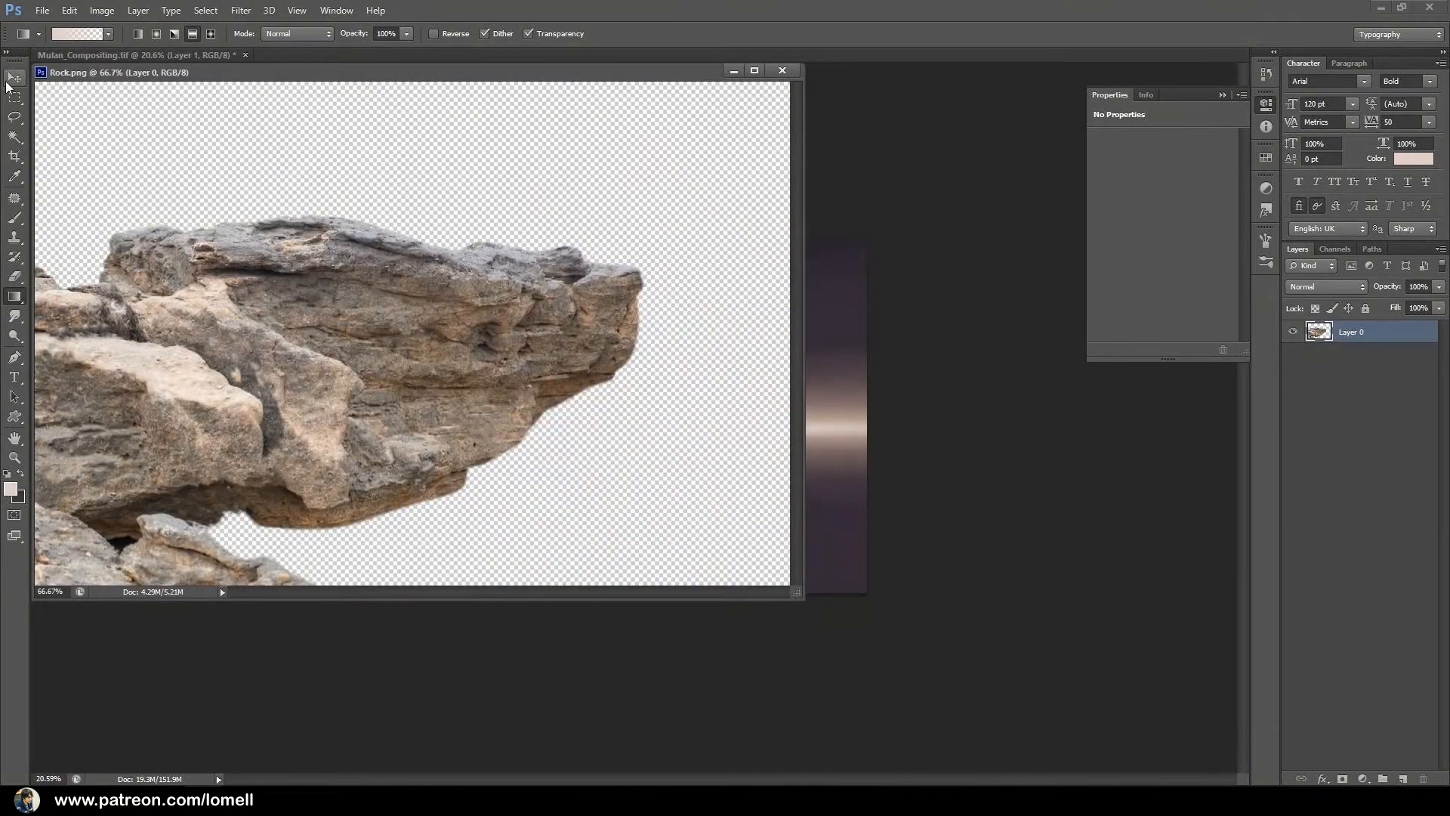
{"action": "left_click_drag", "start_coordinate": [398, 304], "coordinate": [832, 314]}
{"action": "left_click", "coordinate": [783, 70]}
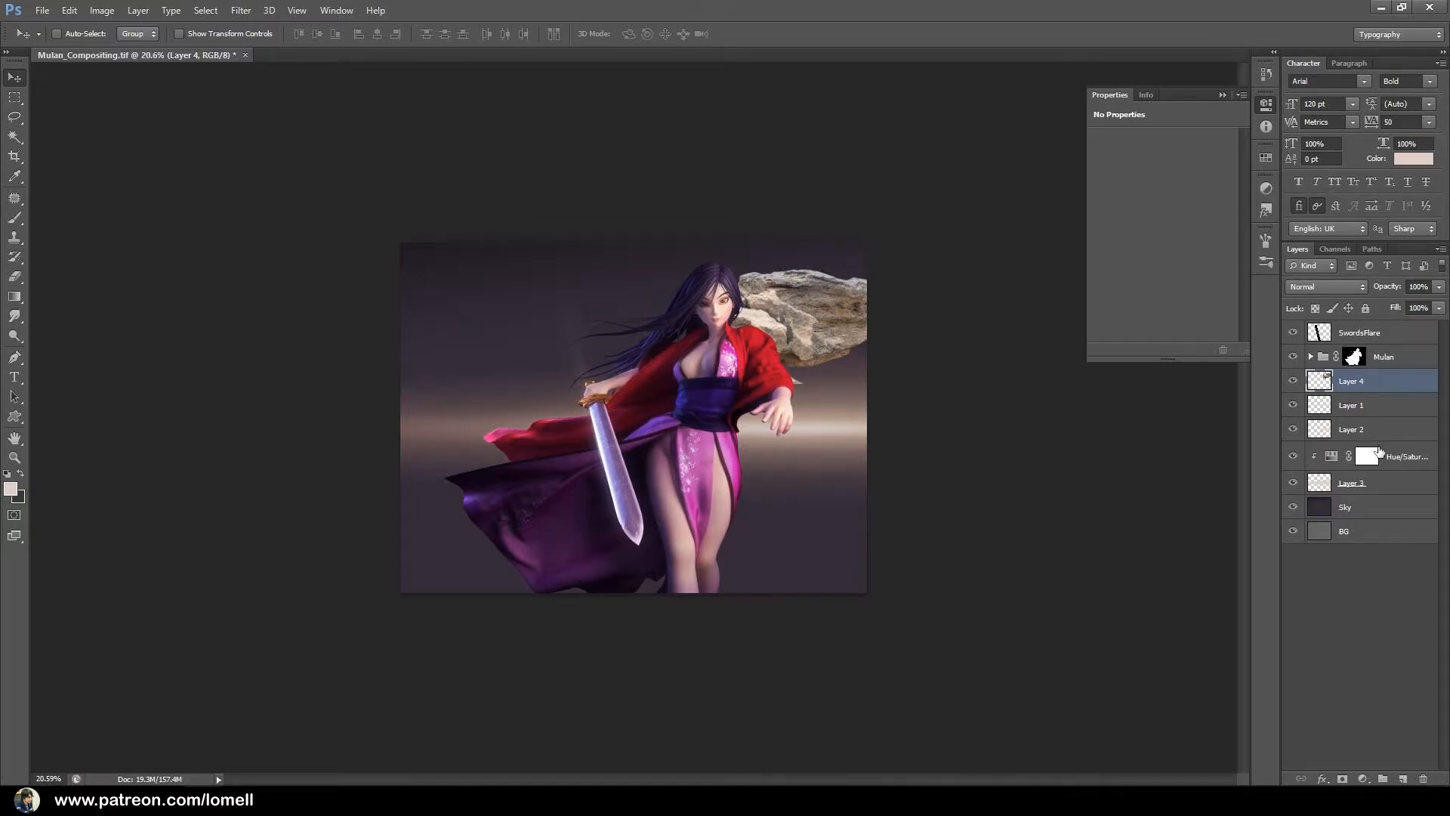
Group Layer 1, Layer 2, Layer 3 and its Hue/Saturation adjustment, and name the group Horizon.
{"action": "left_click", "coordinate": [1383, 490]}
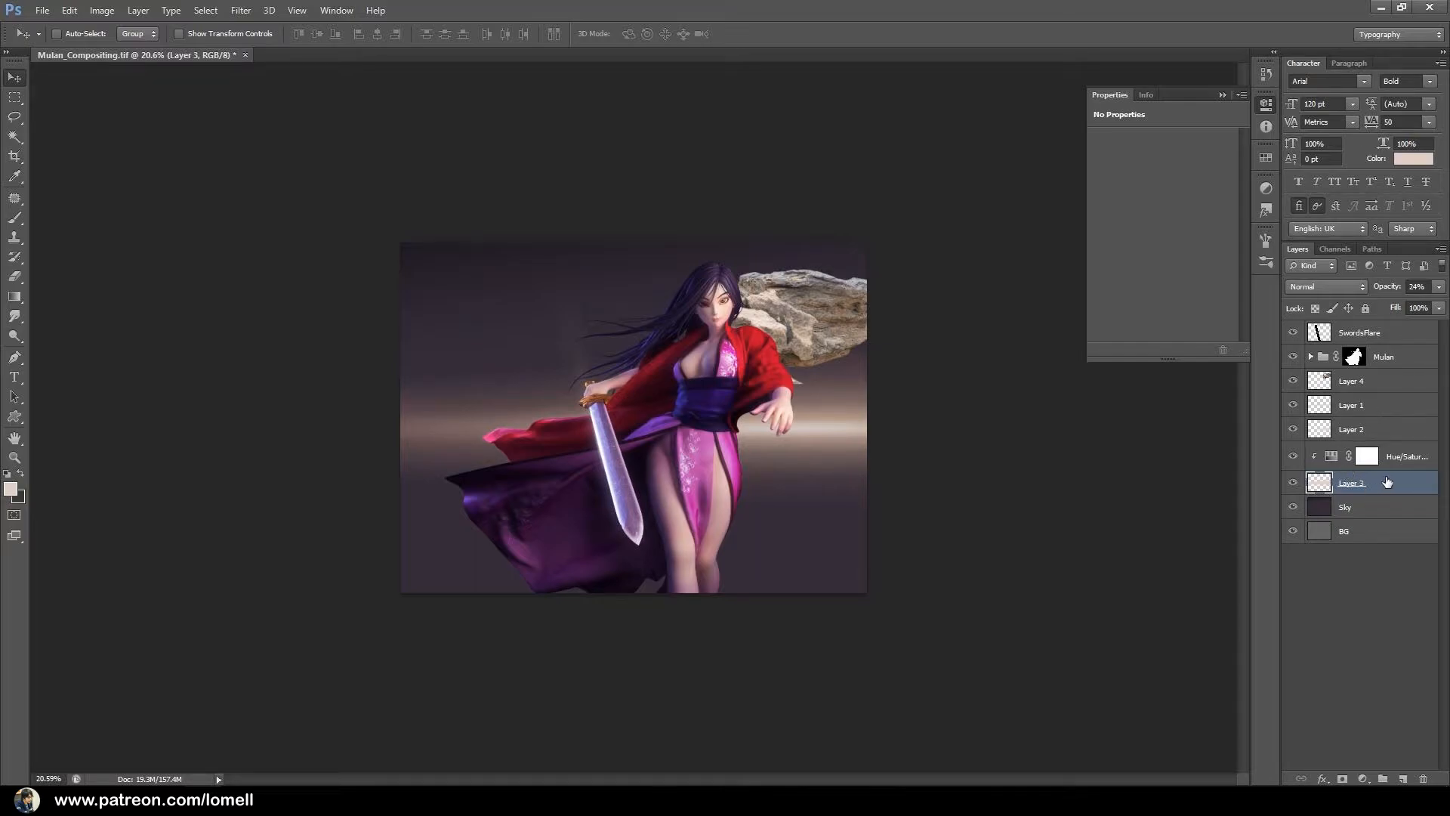
{"action": "left_click", "coordinate": [1396, 411], "text": "shift"}
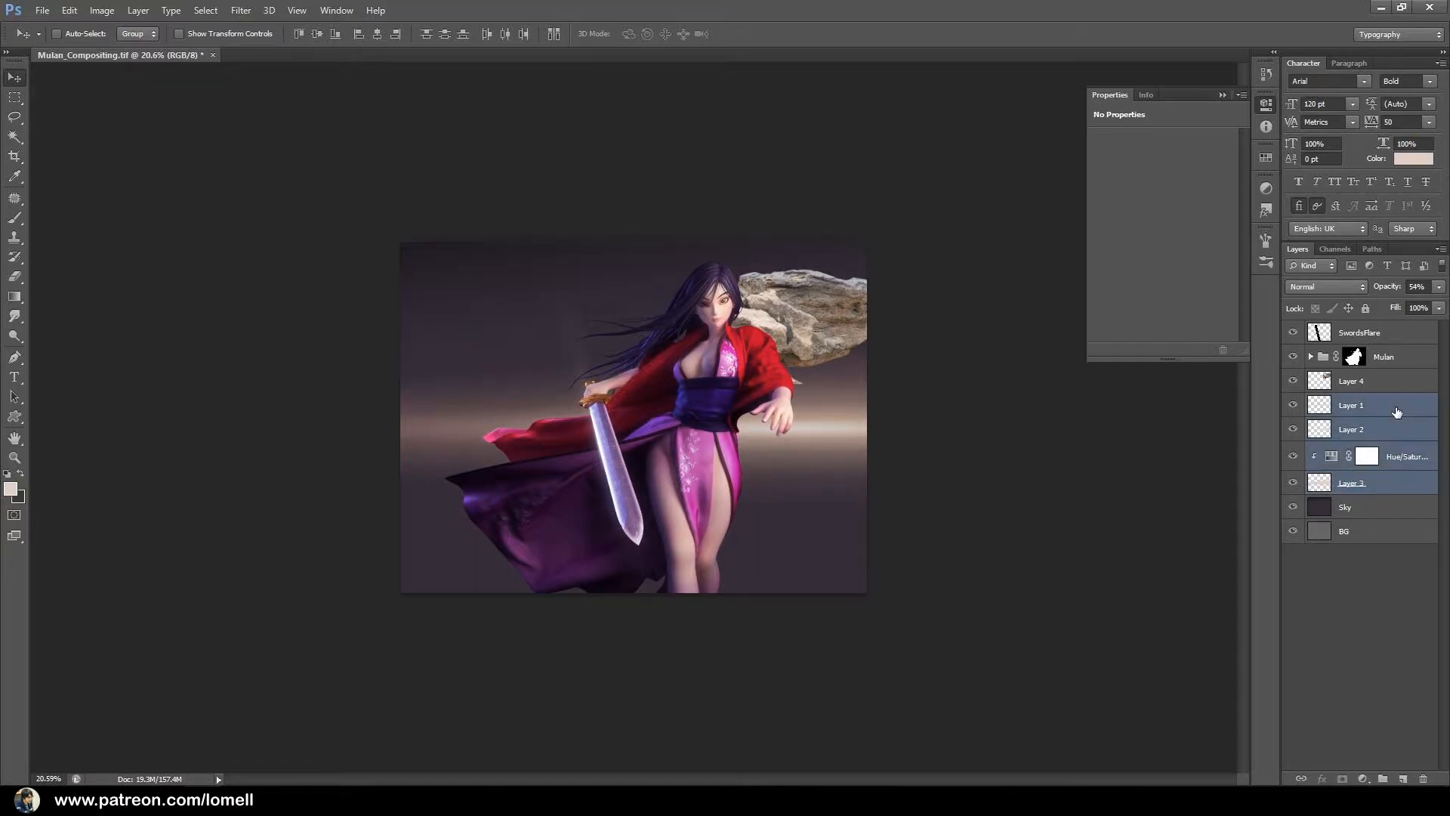
{"action": "key", "text": "ctrl+g"}
{"action": "double_click", "coordinate": [1355, 403]}
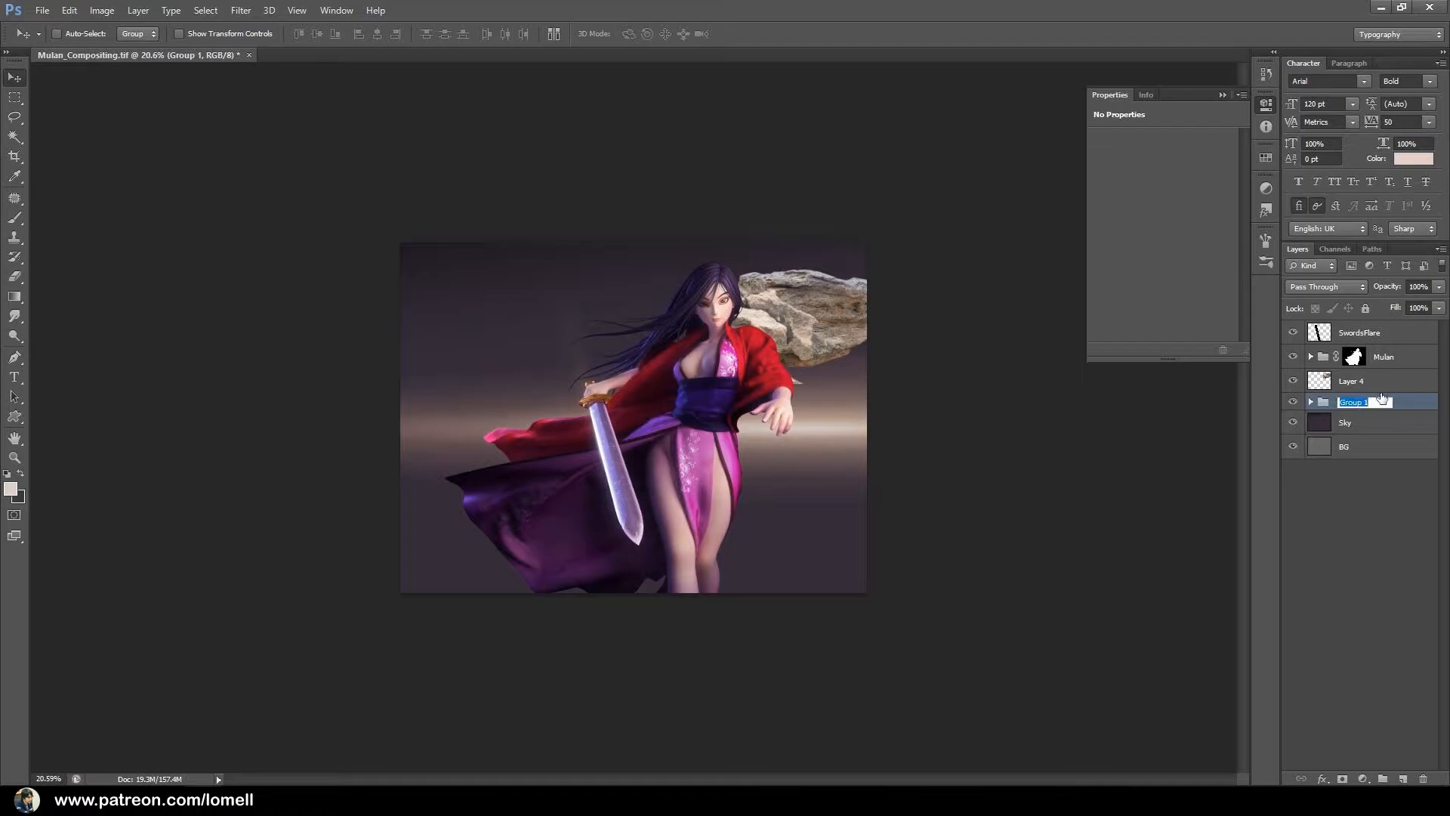
{"action": "type", "text": "Horizon"}
{"action": "key", "text": "Return"}
Move the rock on Layer 4 to the lower-left corner of the image, enlarge it and adjust its position behind the dress.
{"action": "left_click", "coordinate": [1393, 382]}
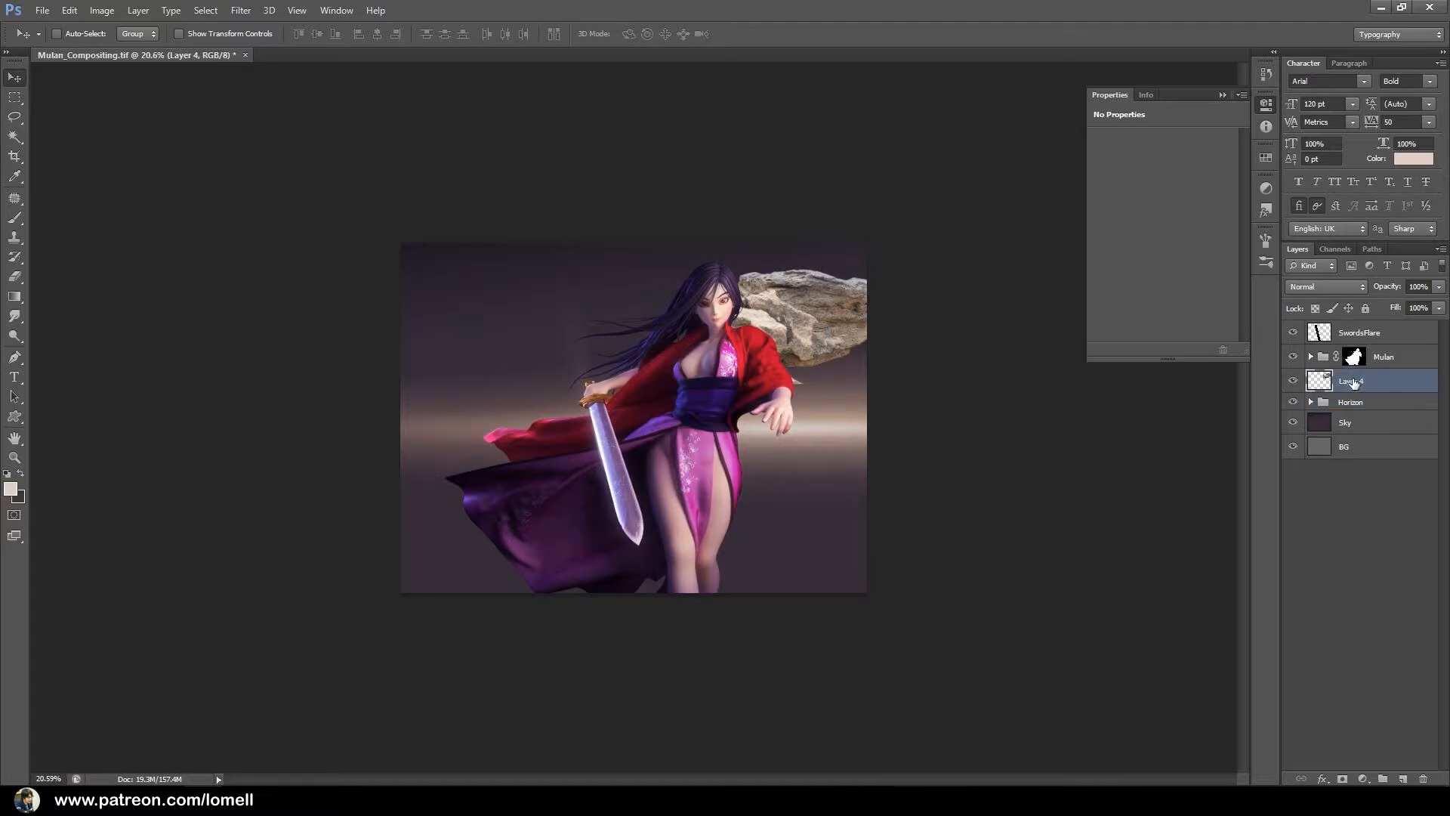
{"action": "left_click_drag", "start_coordinate": [690, 349], "coordinate": [501, 513]}
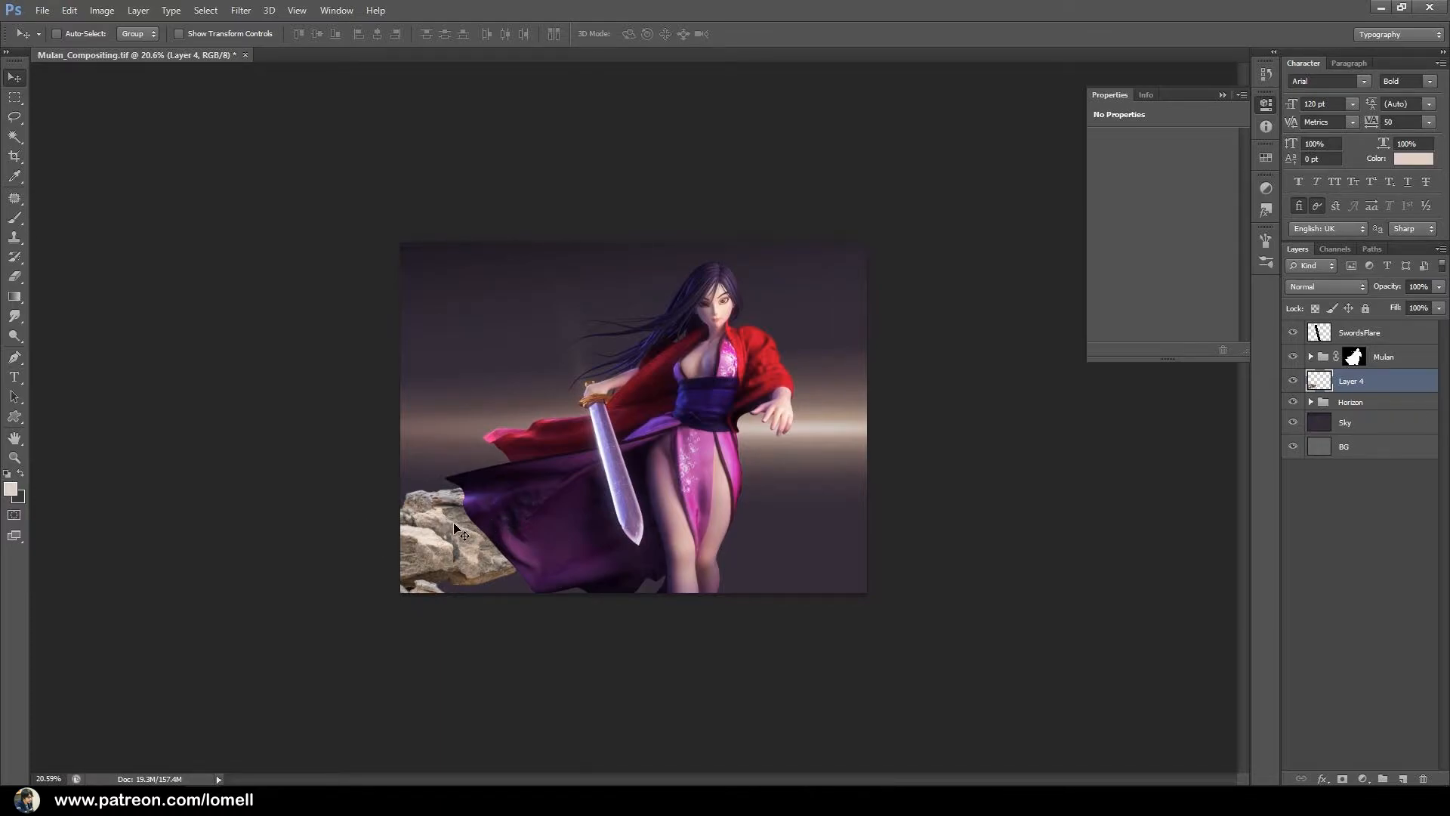
{"action": "key", "text": "ctrl+t"}
{"action": "left_click_drag", "start_coordinate": [602, 450], "coordinate": [663, 380]}
{"action": "mouse_move", "coordinate": [620, 480]}
{"action": "left_mouse_down"}
{"action": "mouse_move", "coordinate": [546, 481]}
{"action": "mouse_move", "coordinate": [595, 489]}
{"action": "left_mouse_up"}
{"action": "key", "text": "Return"}
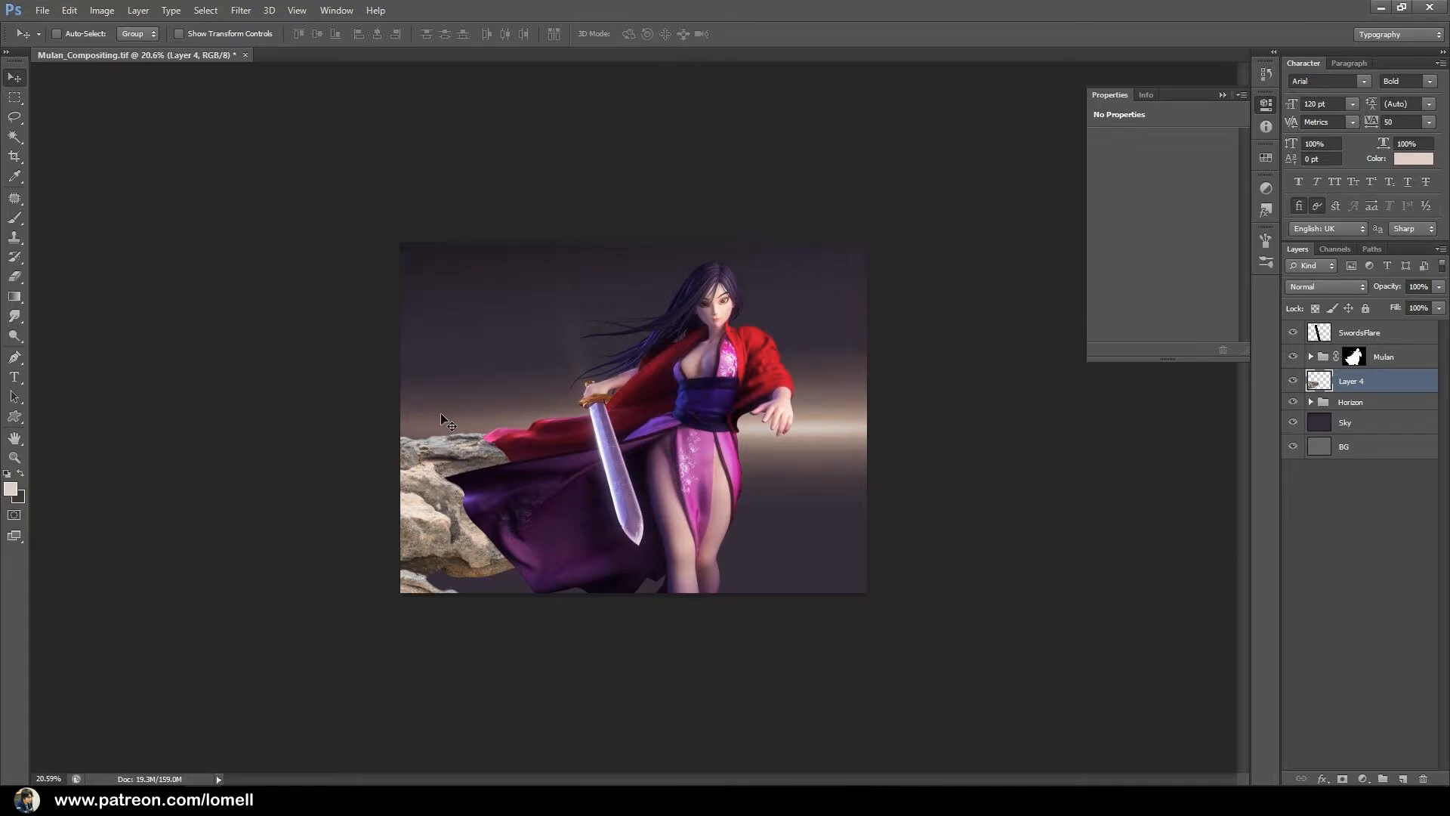
Duplicate the rock to the lower right, stretch it to about 203% width with reduced height, and duplicate the stretched rock toward the lower left.
{"action": "key", "text": "alt"}
{"action": "left_click_drag", "start_coordinate": [446, 514], "coordinate": [729, 535]}
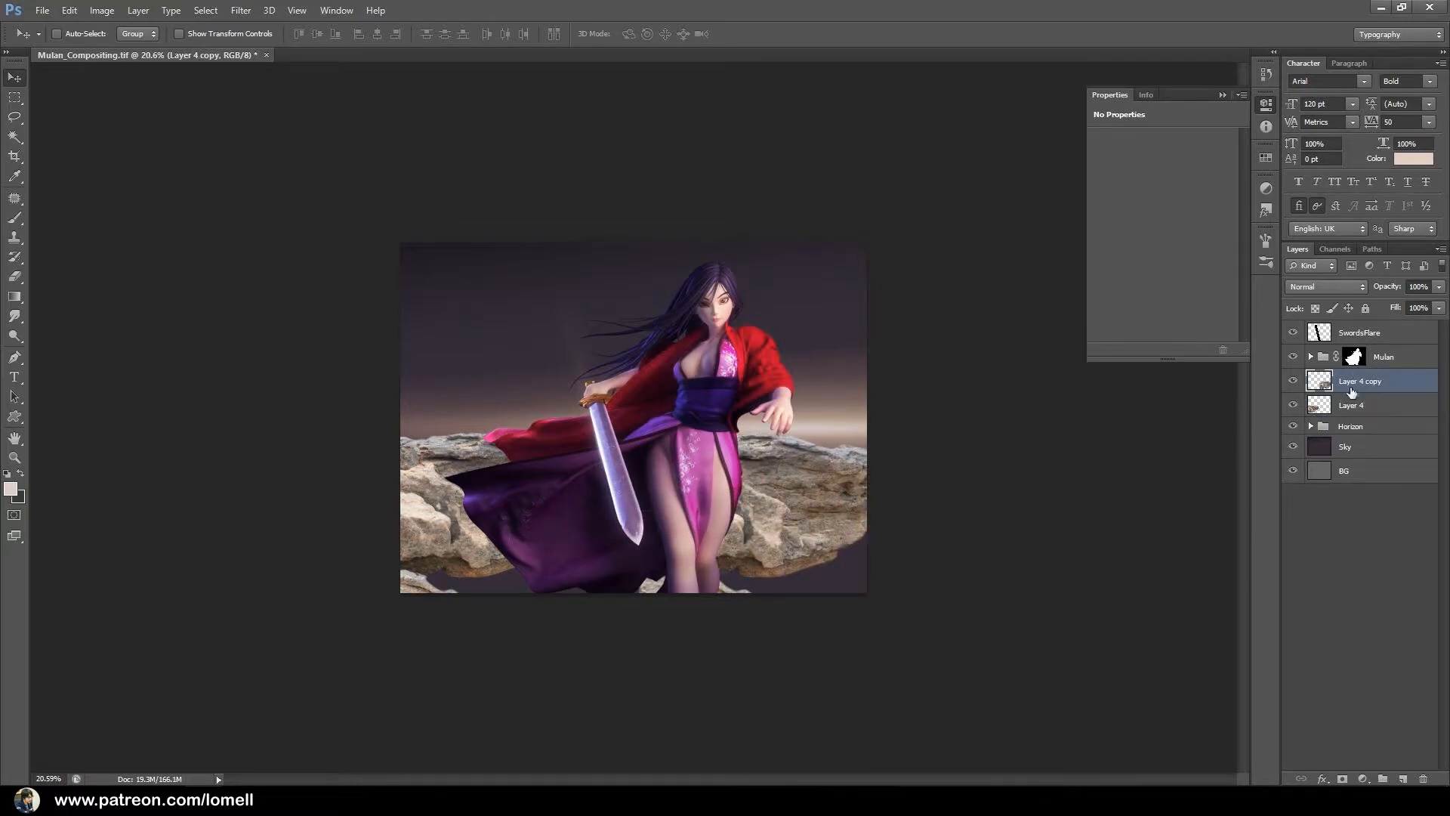
{"action": "left_click_drag", "start_coordinate": [765, 508], "coordinate": [764, 527]}
{"action": "key", "text": "ctrl+t"}
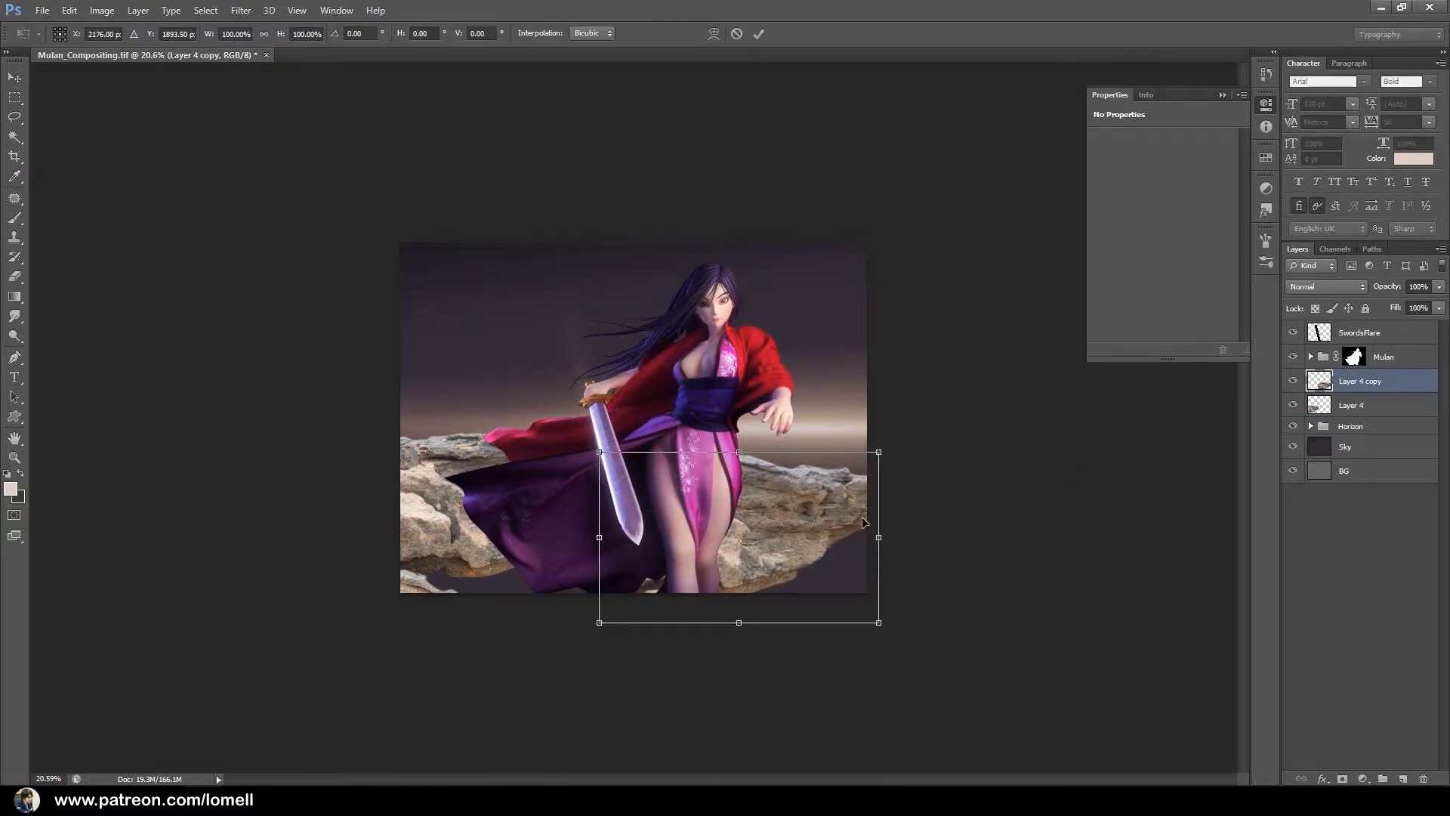
{"action": "left_click_drag", "start_coordinate": [878, 537], "coordinate": [1169, 537]}
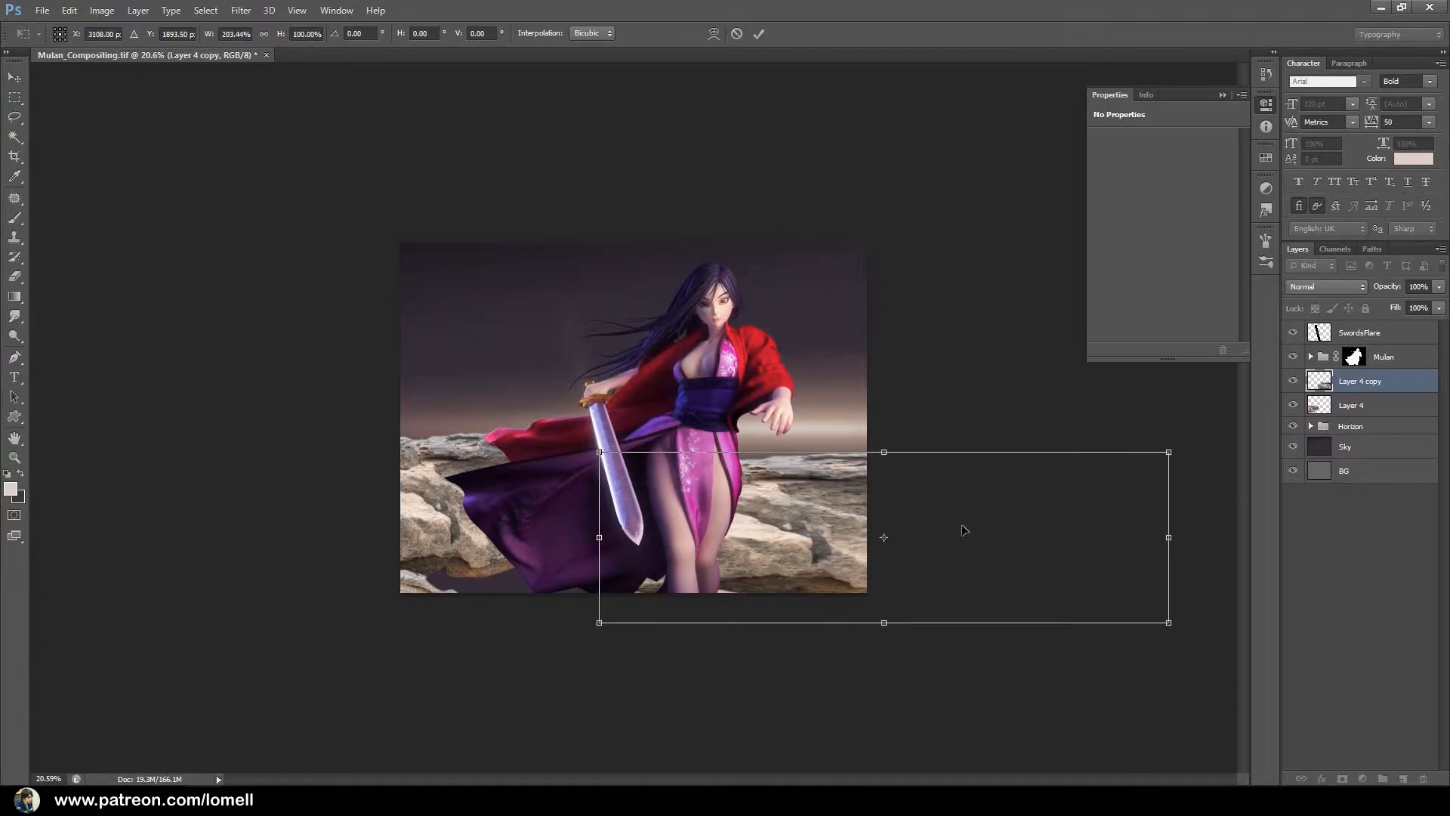
{"action": "left_click_drag", "start_coordinate": [974, 527], "coordinate": [848, 554]}
{"action": "left_click_drag", "start_coordinate": [757, 650], "coordinate": [750, 605]}
{"action": "left_click_drag", "start_coordinate": [839, 549], "coordinate": [880, 565]}
{"action": "key", "text": "Return"}
{"action": "left_click_drag", "start_coordinate": [748, 543], "coordinate": [456, 563]}
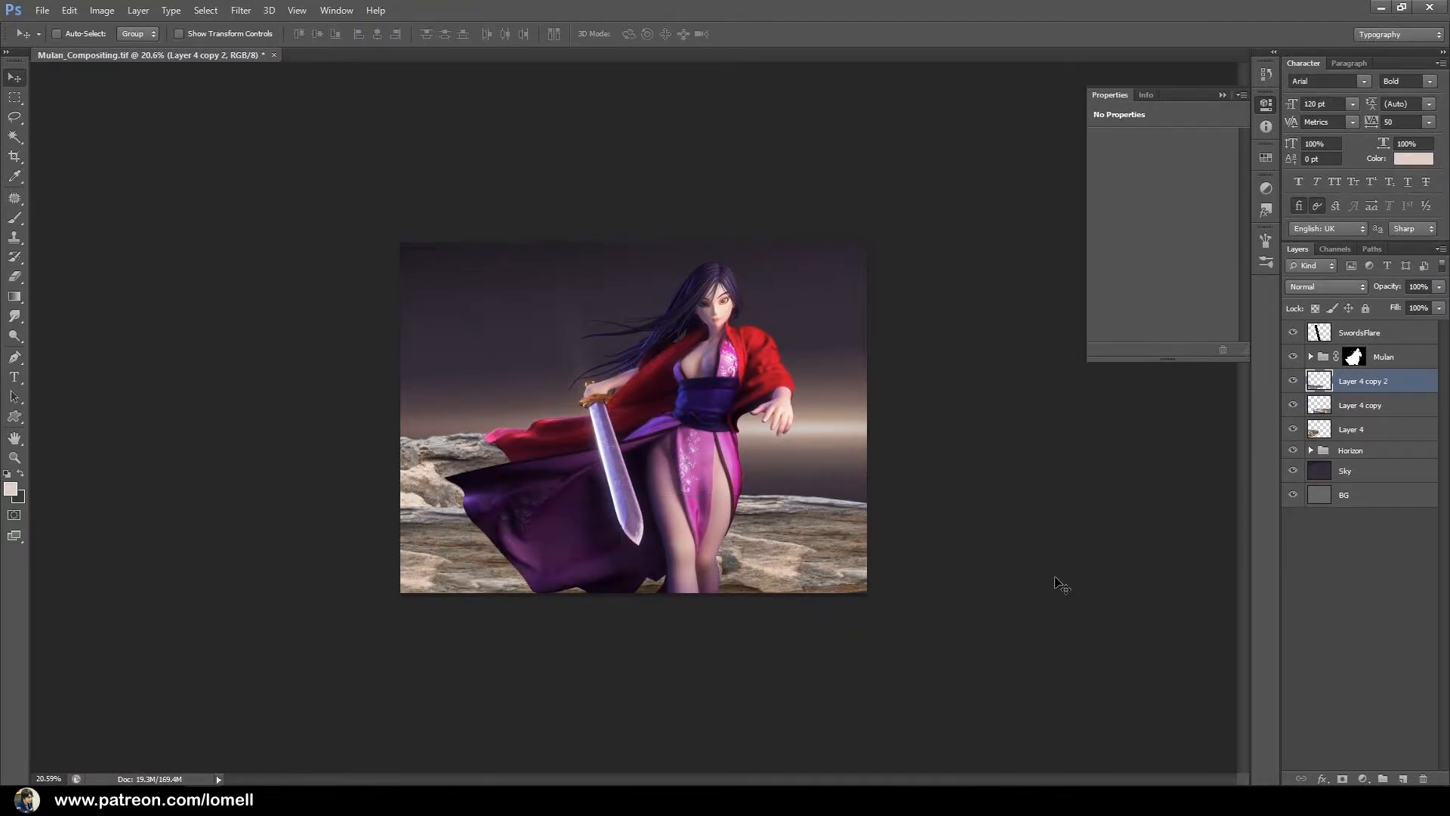
Group Layer 4 and its two copies, merge them into a single layer, and name it Rocks.
{"action": "left_click", "coordinate": [1382, 428]}
{"action": "left_click", "coordinate": [1383, 408], "text": "shift"}
{"action": "left_click", "coordinate": [1391, 383], "text": "shift"}
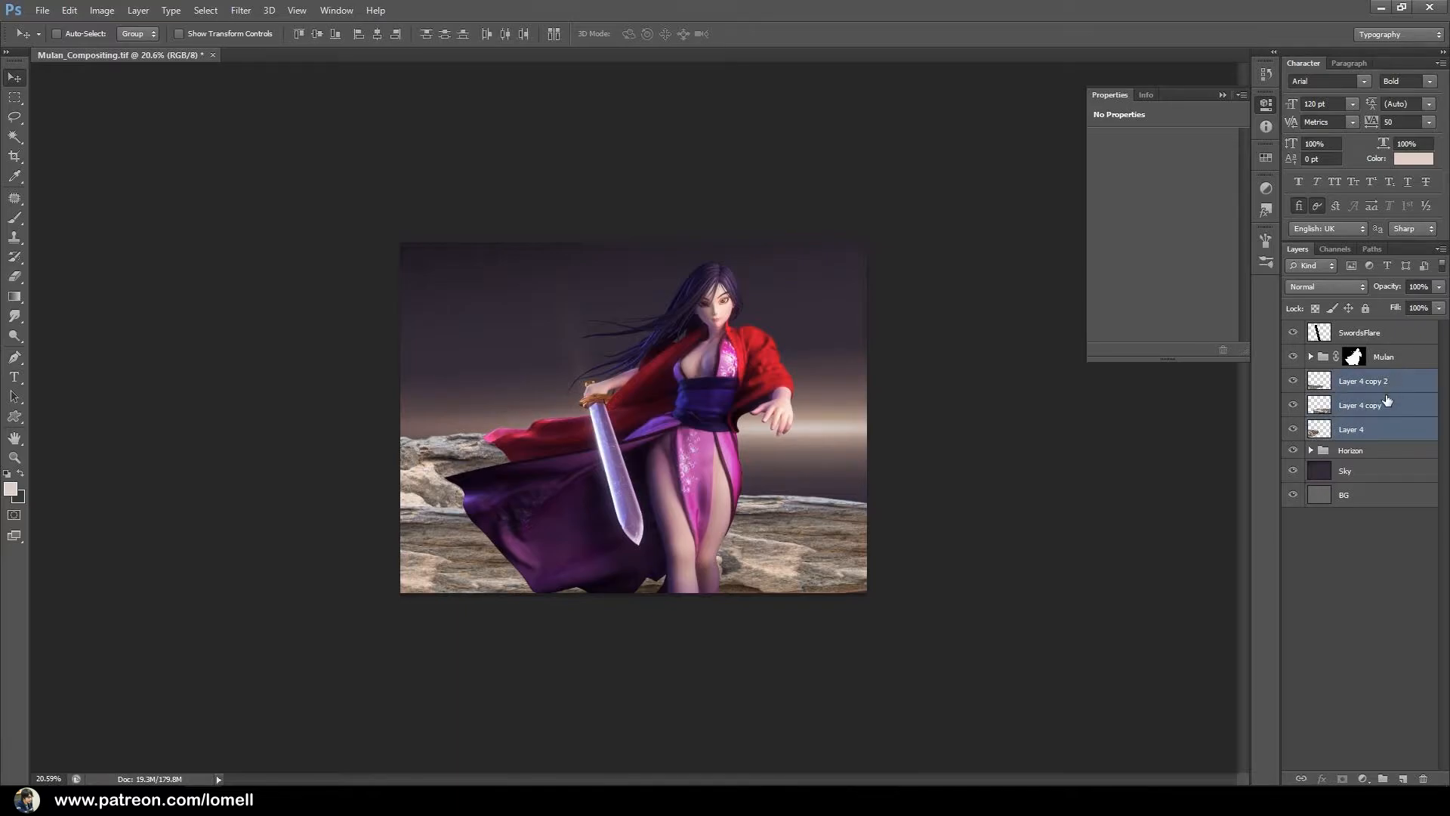
{"action": "key", "text": "ctrl+g"}
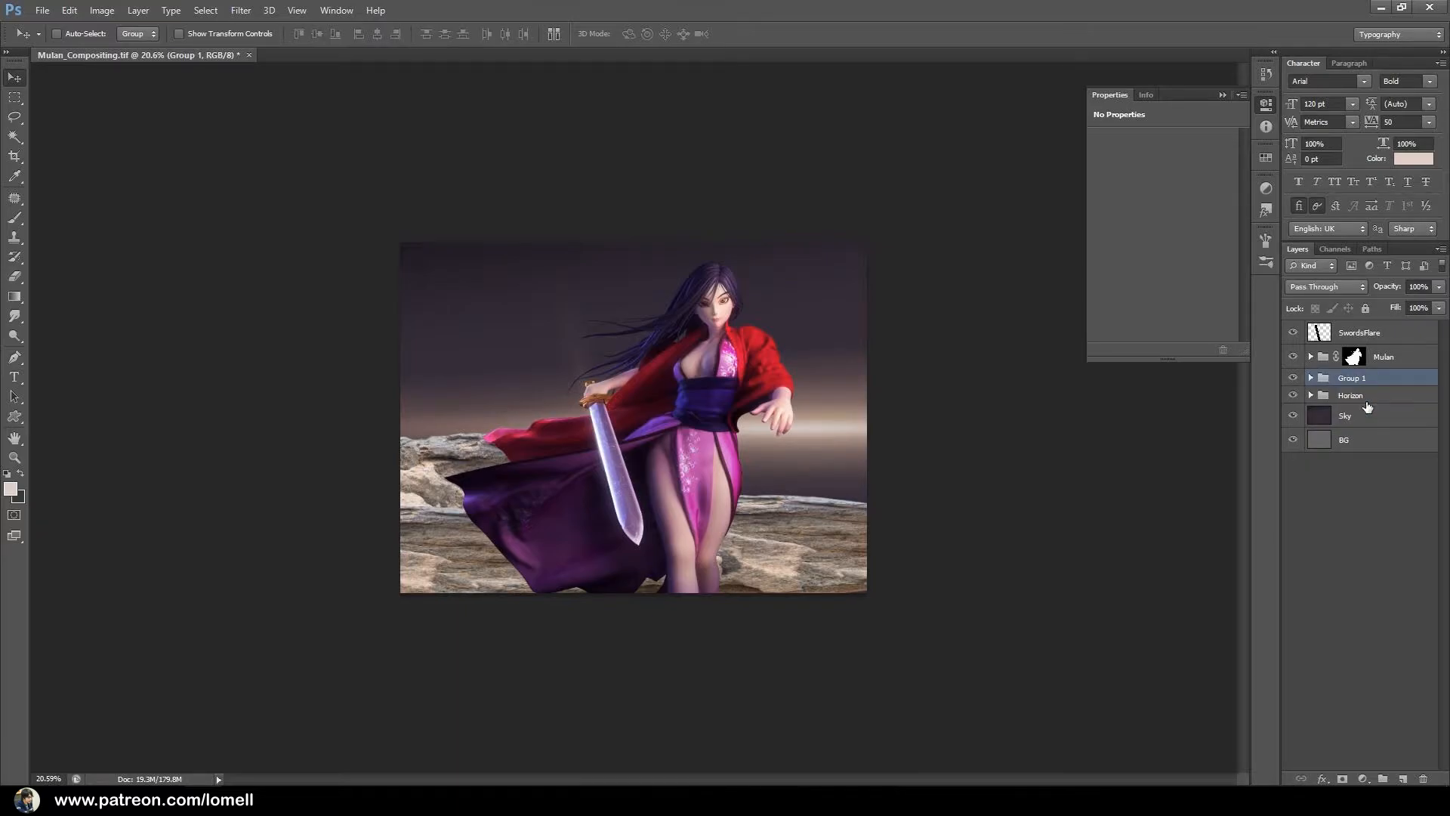
{"action": "key", "text": "ctrl+e"}
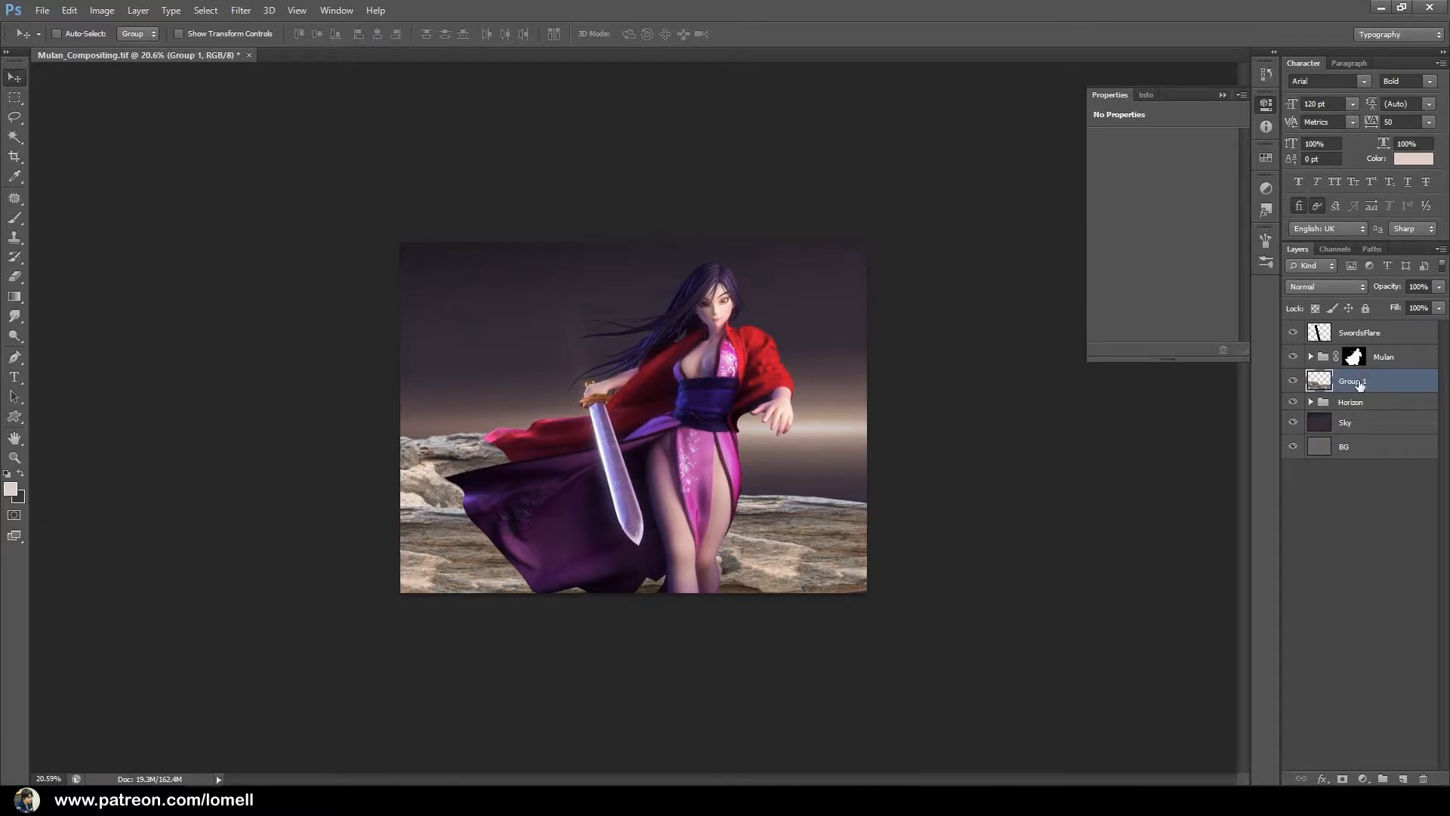
{"action": "double_click", "coordinate": [1354, 382]}
{"action": "type", "text": "Rocks"}
{"action": "key", "text": "Return"}
Add a Photo Filter adjustment clipped to the Rocks layer and set its density to 93%.
{"action": "left_click", "coordinate": [1361, 777]}
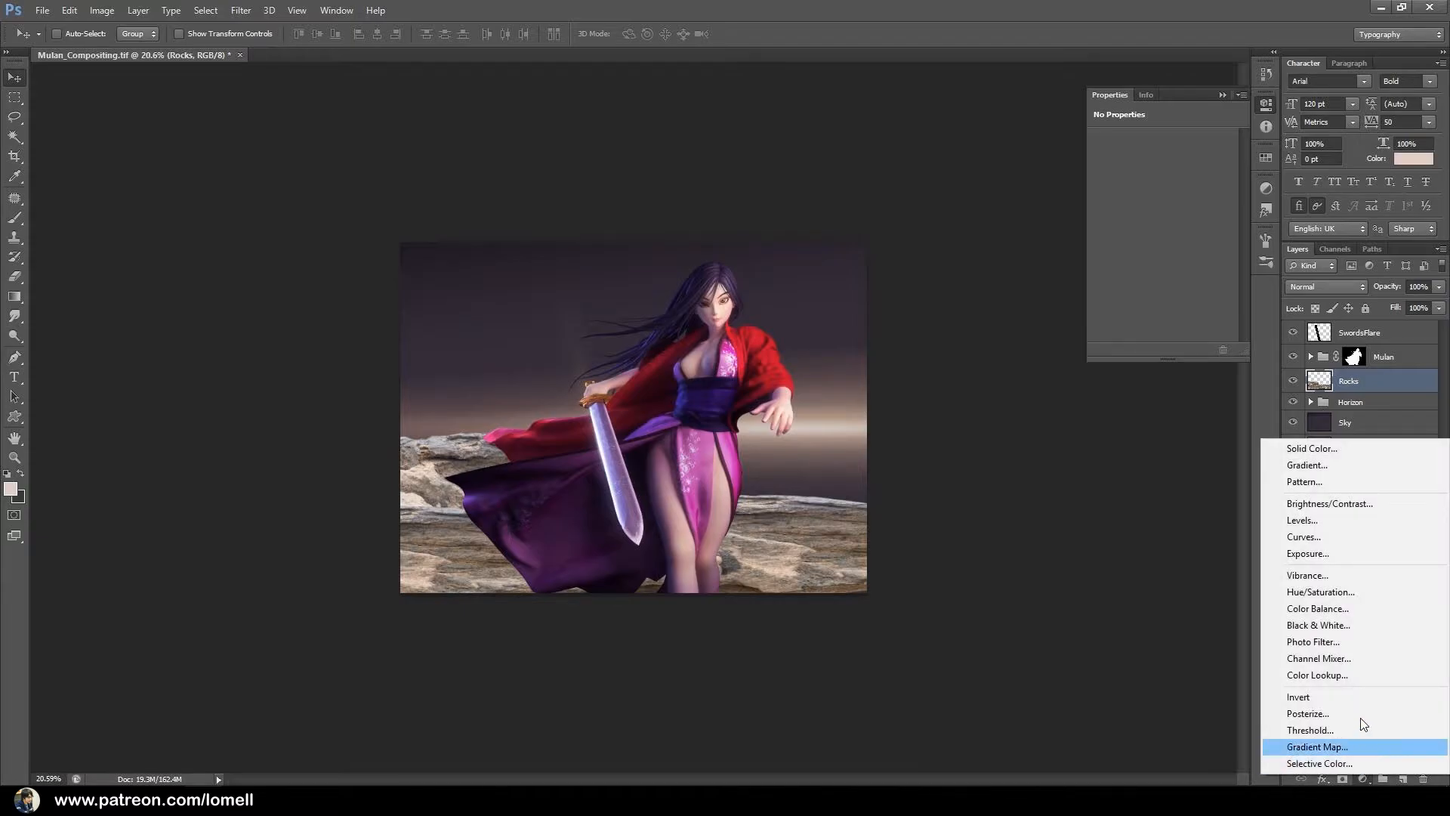
{"action": "left_click", "coordinate": [1322, 643]}
{"action": "right_click", "coordinate": [1411, 385]}
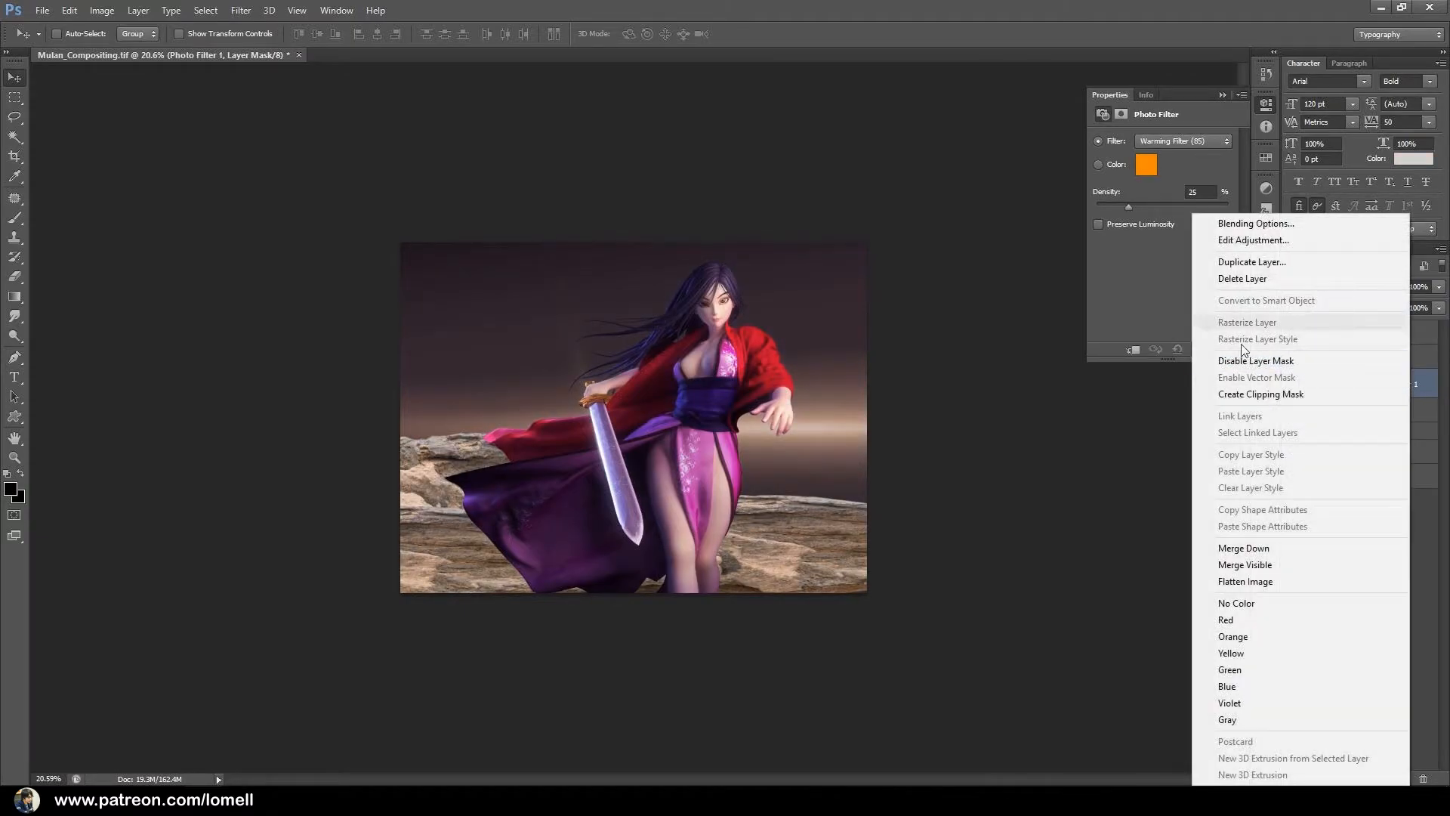
{"action": "left_click", "coordinate": [1238, 394]}
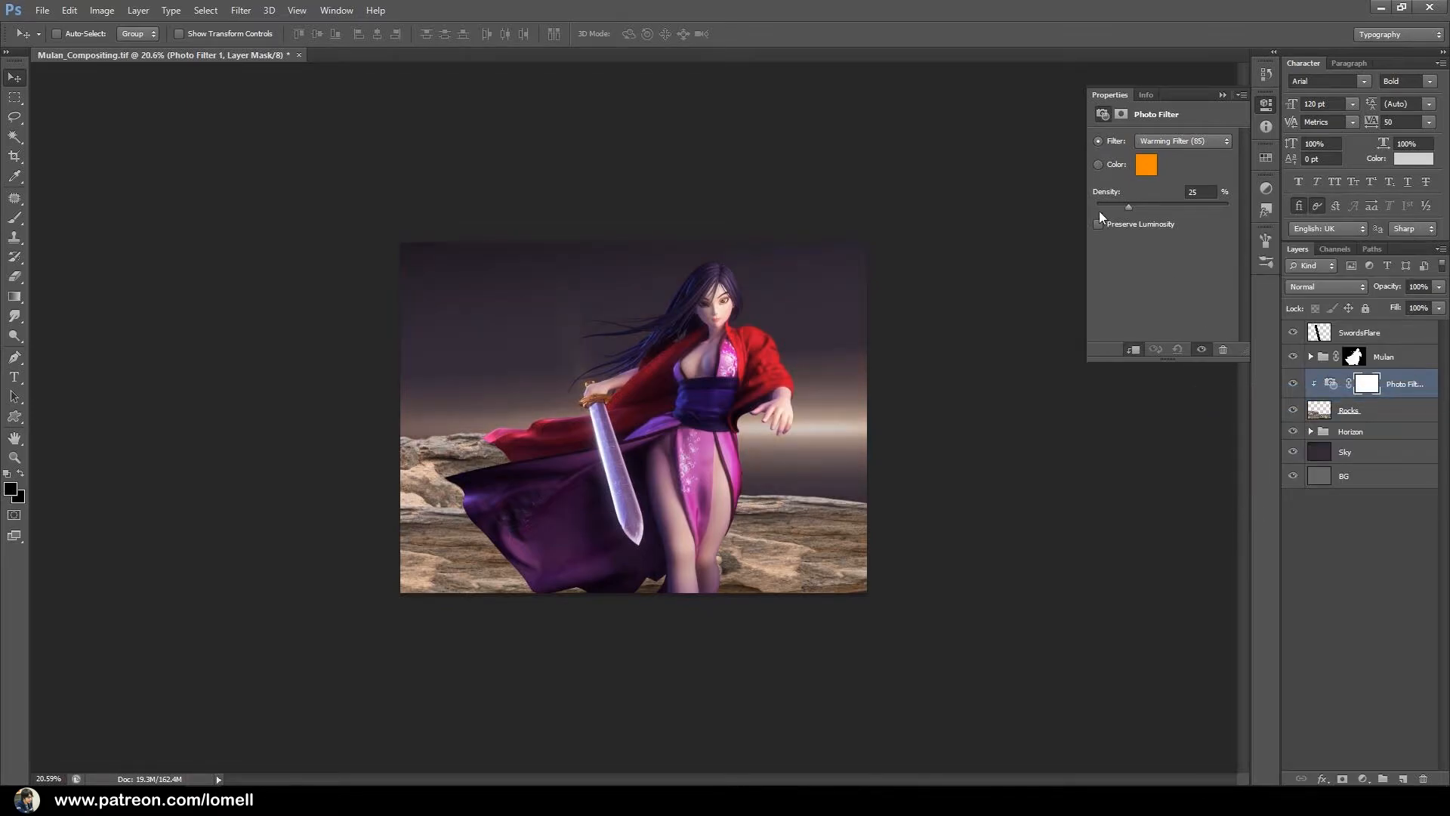
{"action": "left_click_drag", "start_coordinate": [1158, 210], "coordinate": [1218, 204]}
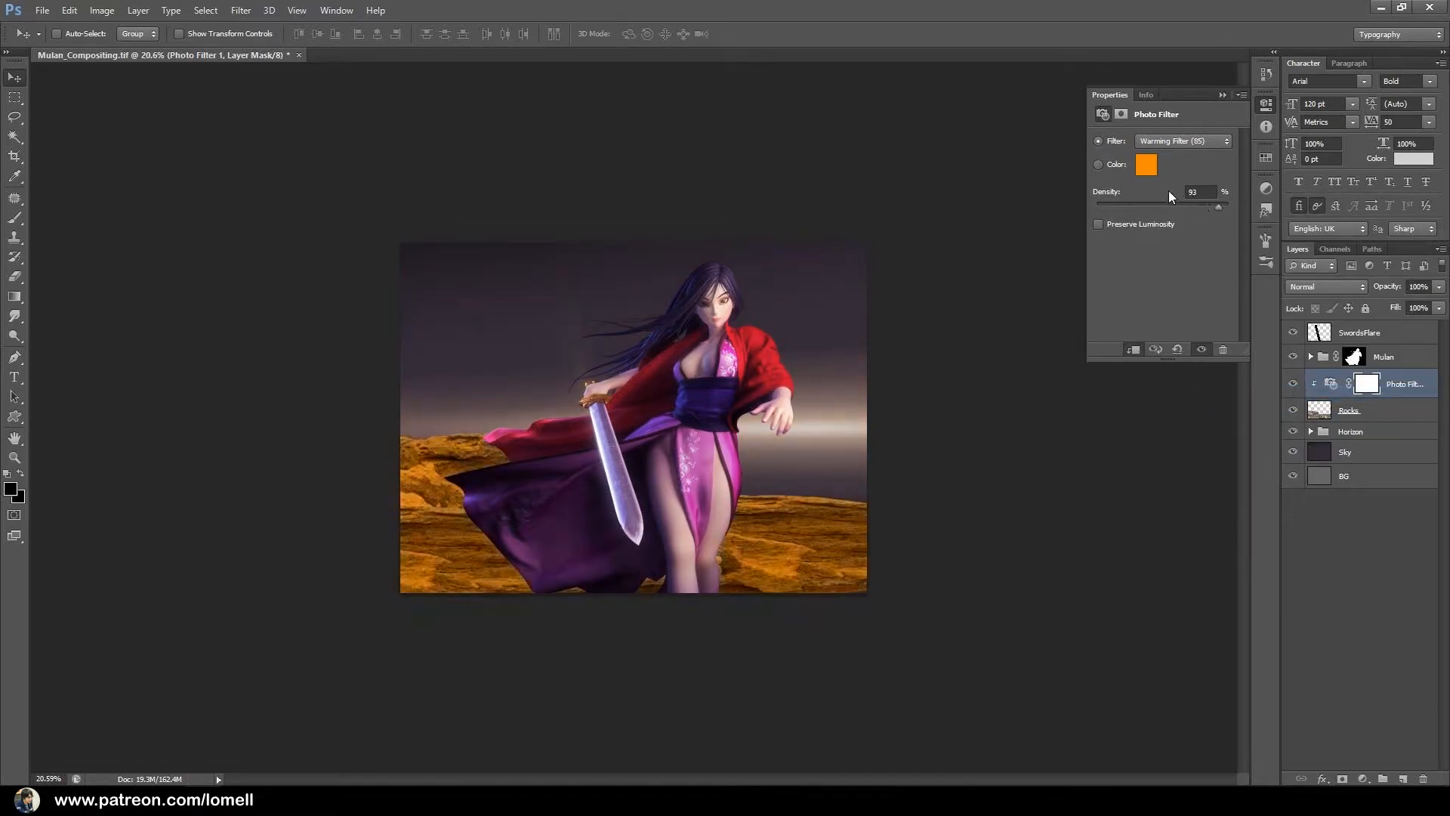
Change the Photo Filter color to purple 790ea6.
{"action": "left_click", "coordinate": [1145, 167]}
{"action": "left_click", "coordinate": [1085, 439]}
{"action": "left_click_drag", "start_coordinate": [1047, 462], "coordinate": [1052, 464]}
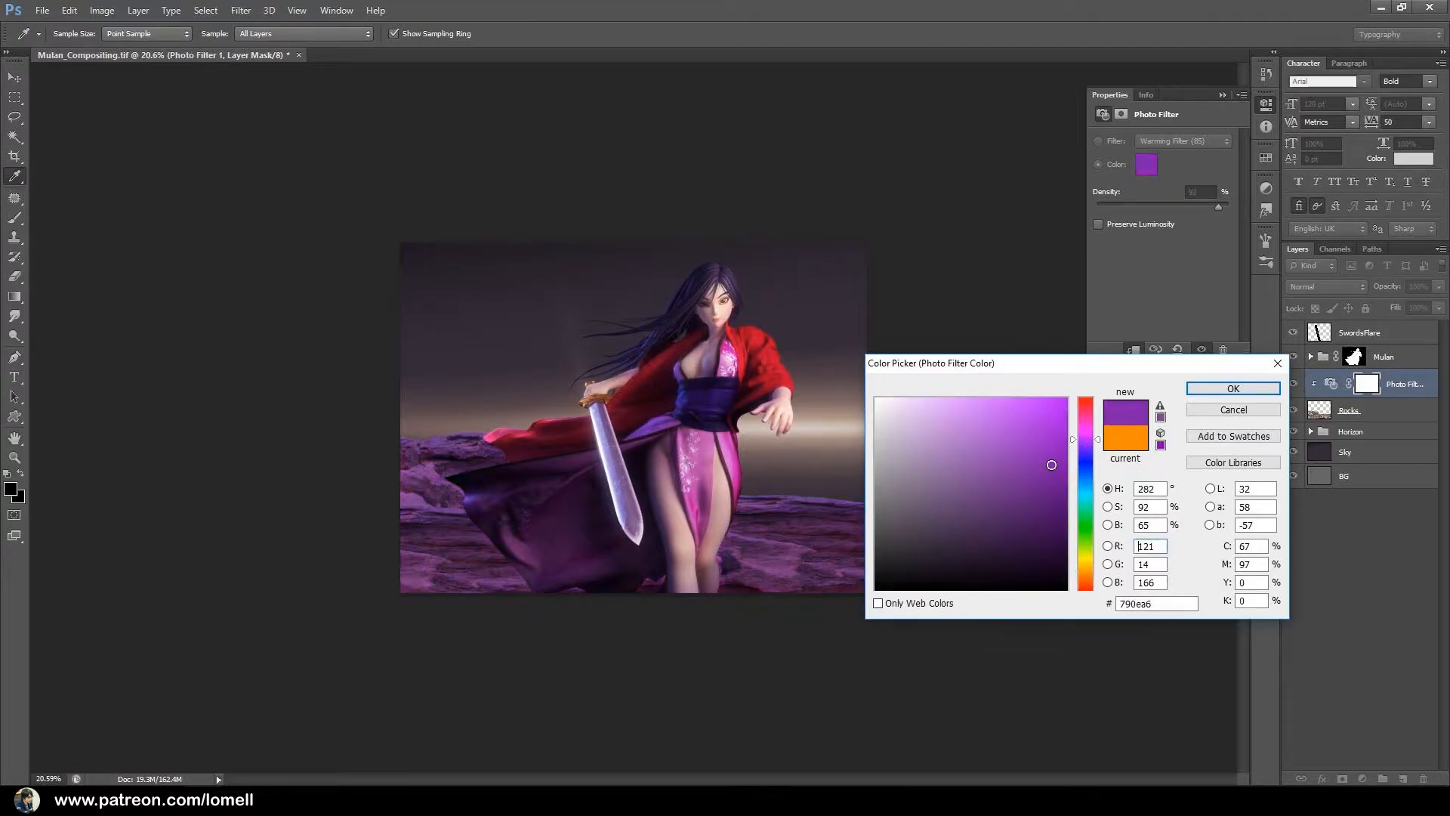
{"action": "left_click", "coordinate": [1233, 388]}
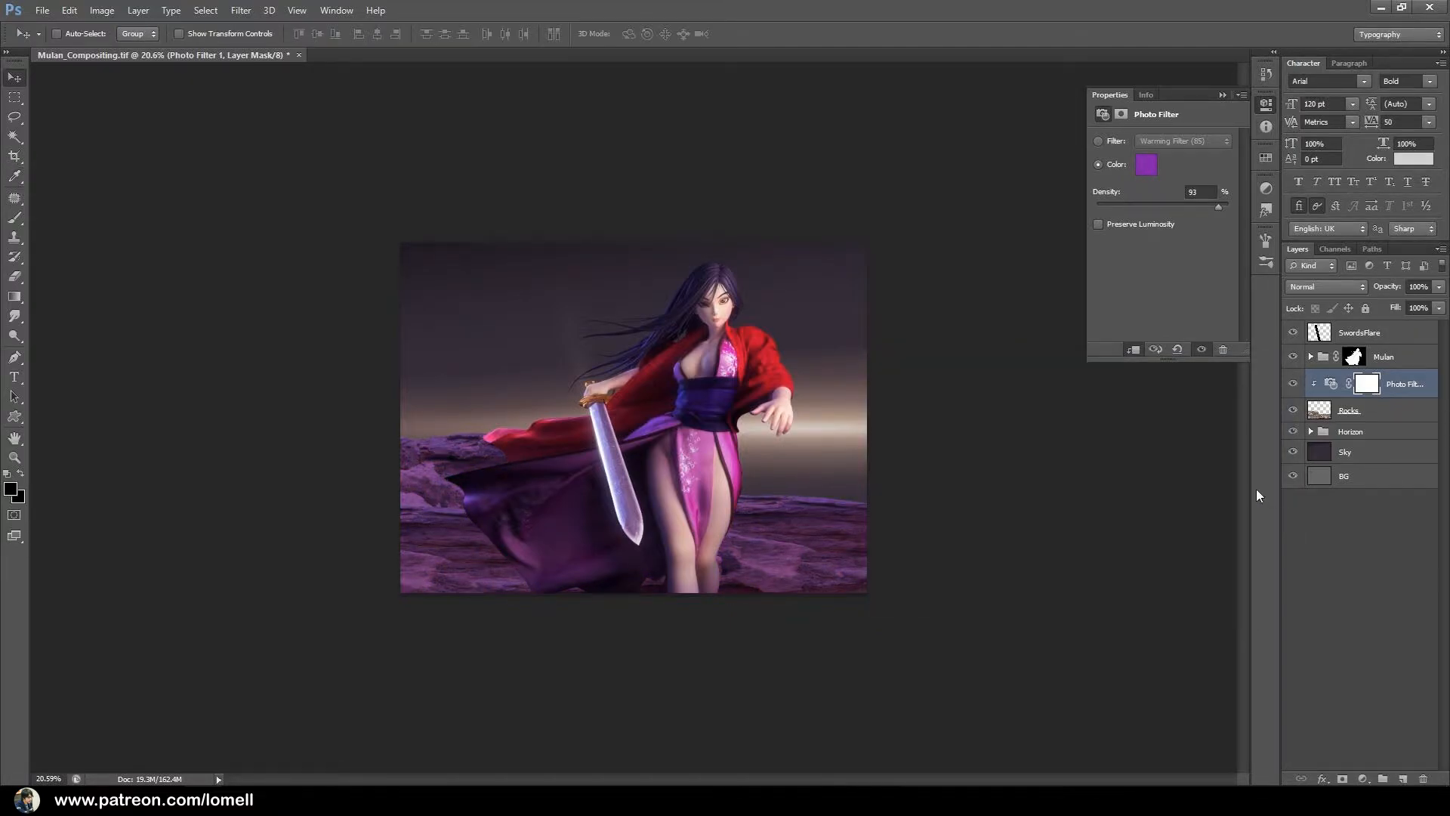
Add a Levels adjustment clipped to the Rocks layer and set its black input level to 40.
{"action": "left_click", "coordinate": [1363, 779]}
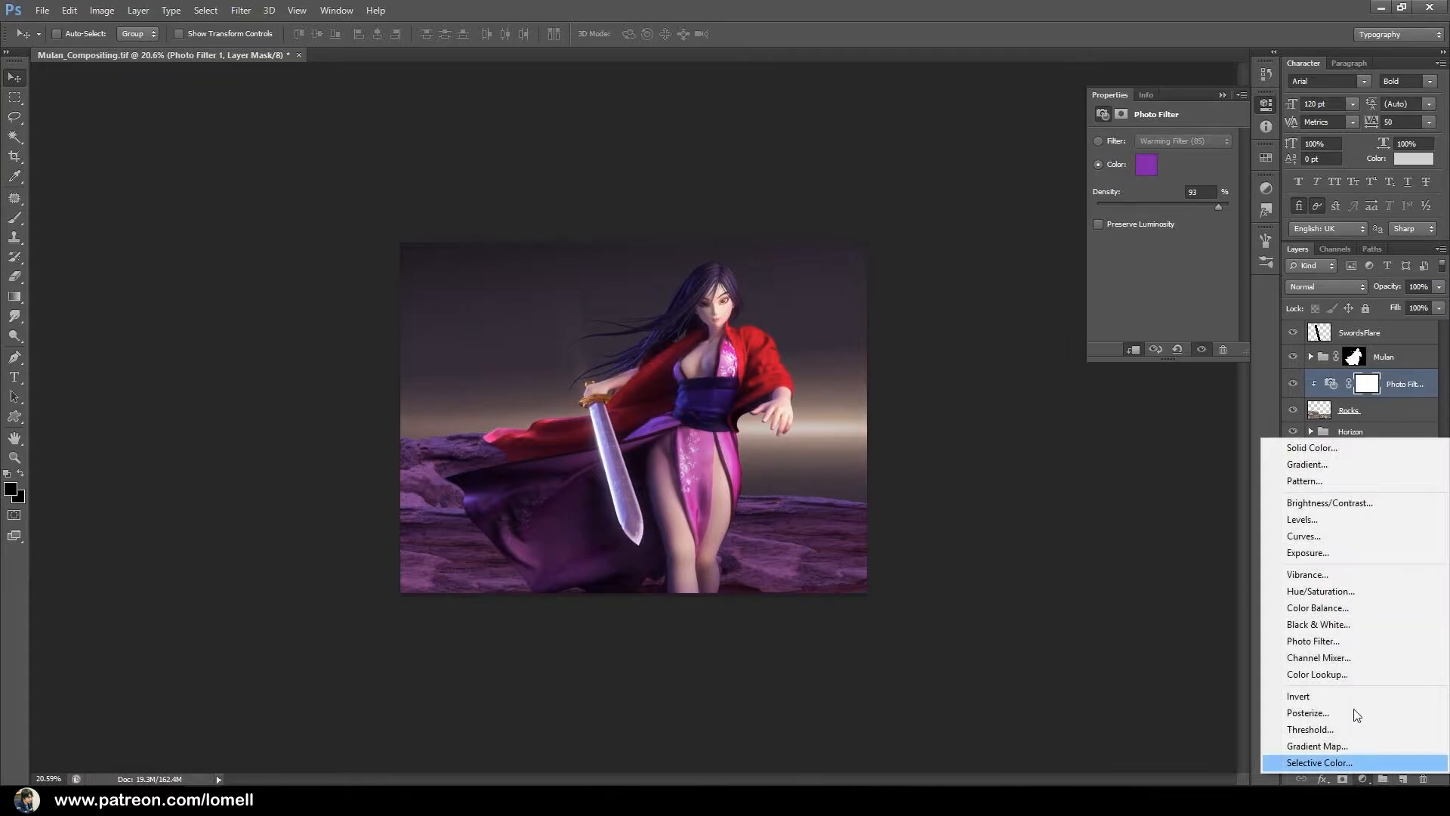
{"action": "left_click", "coordinate": [1313, 521]}
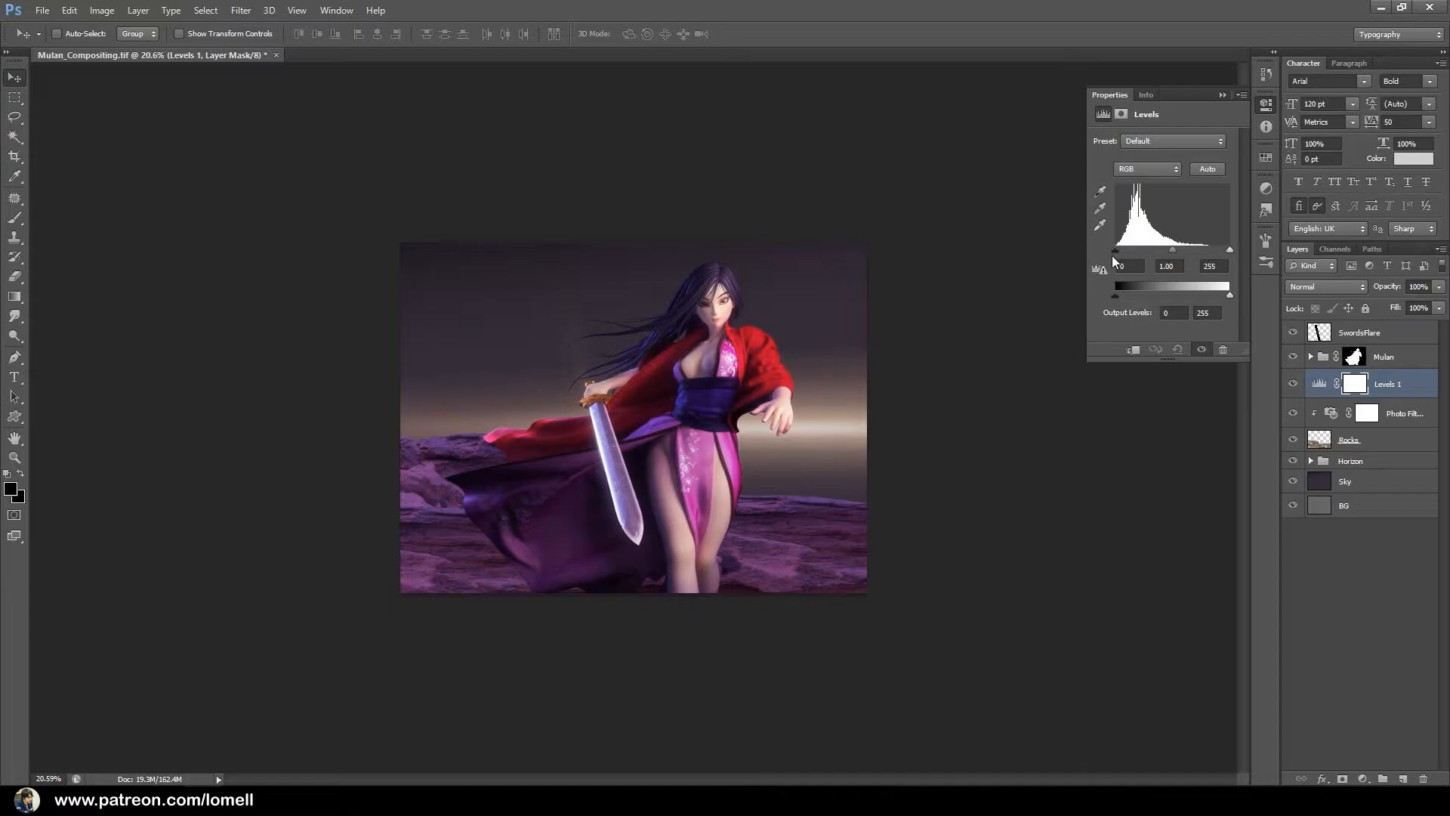
{"action": "mouse_move", "coordinate": [1115, 252]}
{"action": "left_mouse_down"}
{"action": "mouse_move", "coordinate": [1133, 251]}
{"action": "mouse_move", "coordinate": [1100, 244]}
{"action": "left_mouse_up"}
{"action": "right_click", "coordinate": [1402, 386]}
{"action": "left_click", "coordinate": [1238, 395]}
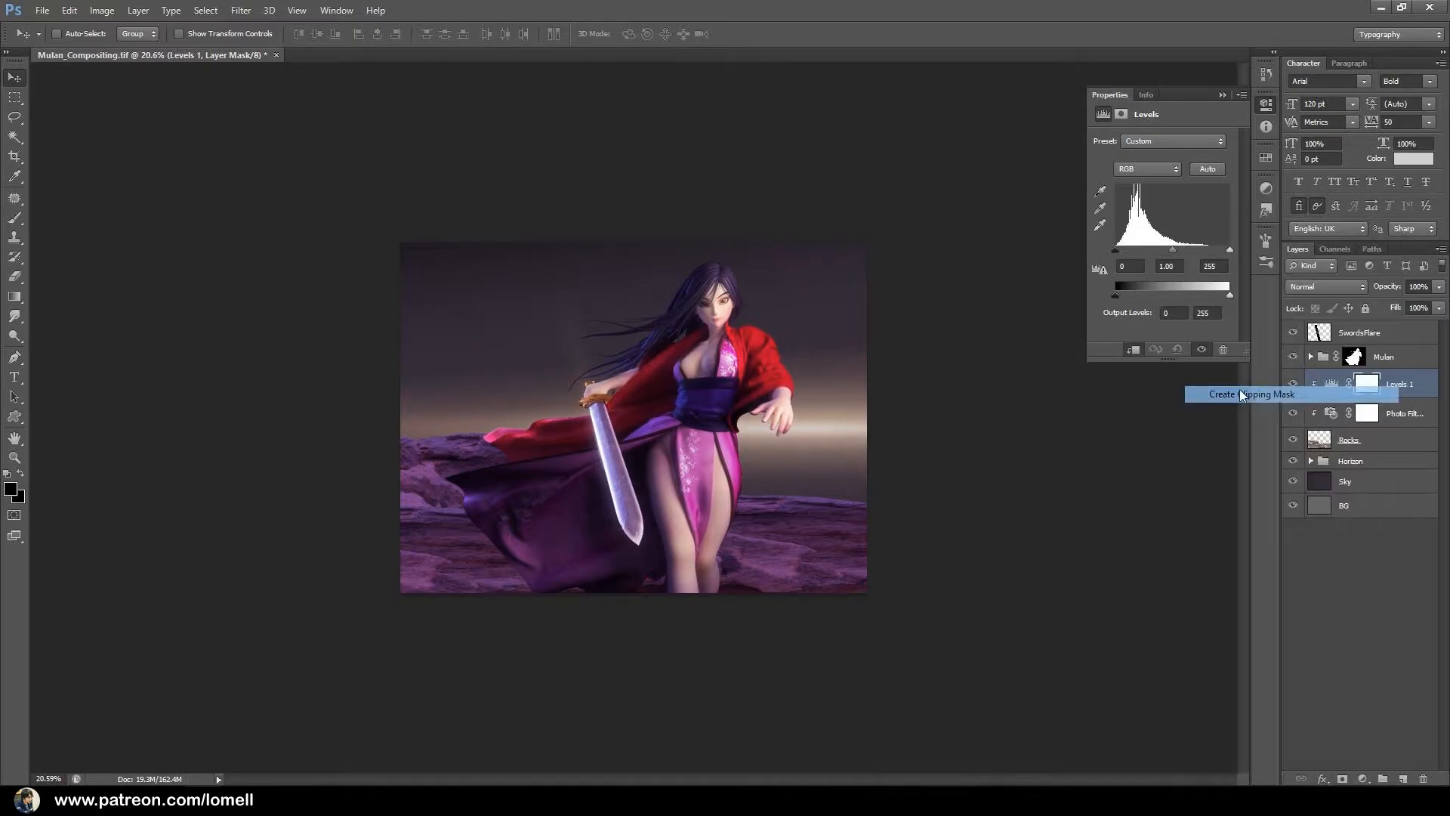
{"action": "left_click_drag", "start_coordinate": [1117, 249], "coordinate": [1137, 249]}
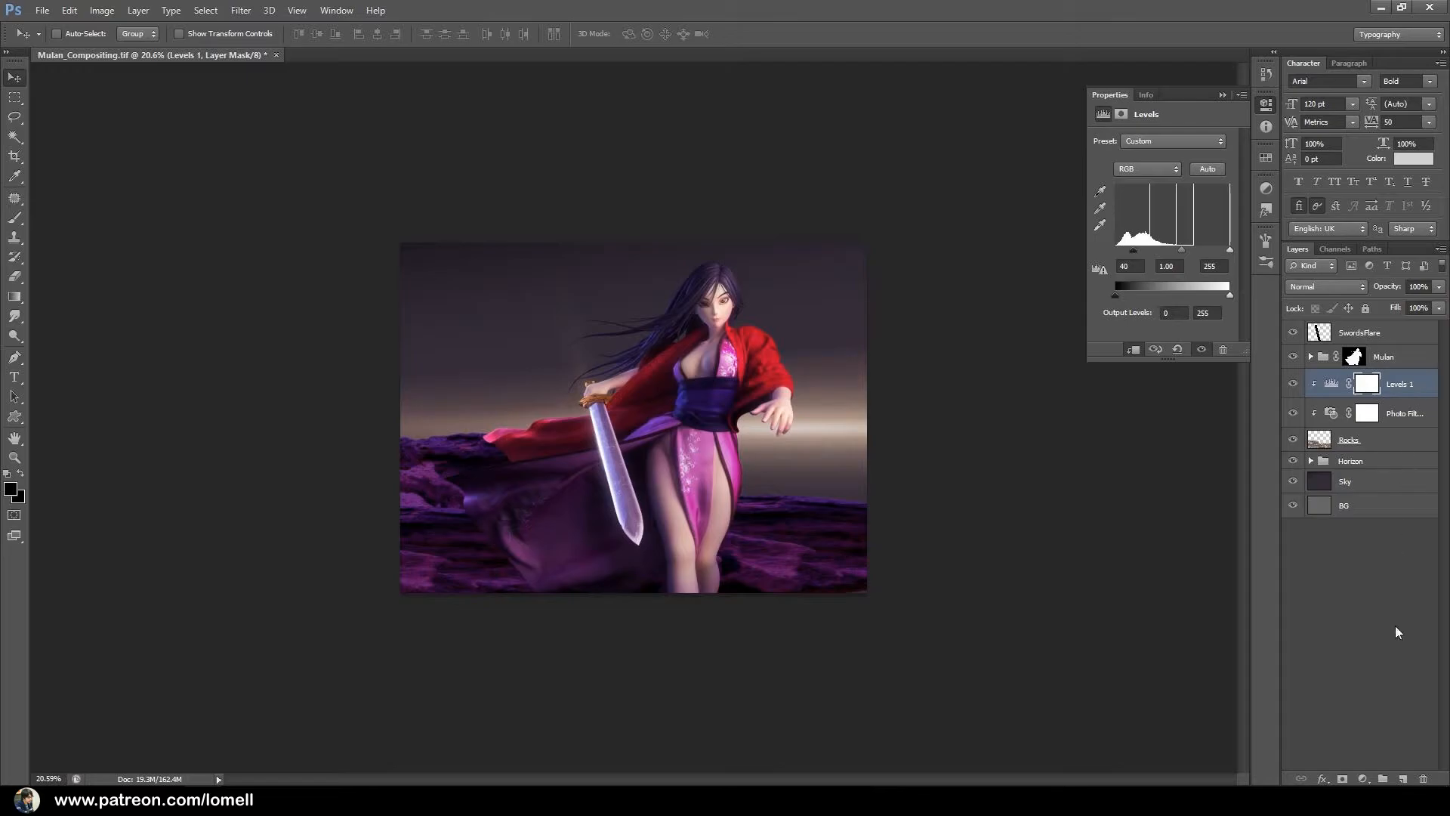
Add a Vibrance adjustment with saturation -64 above Levels 1, and set the white input level of Levels 1 to 164.
{"action": "left_click", "coordinate": [1362, 778]}
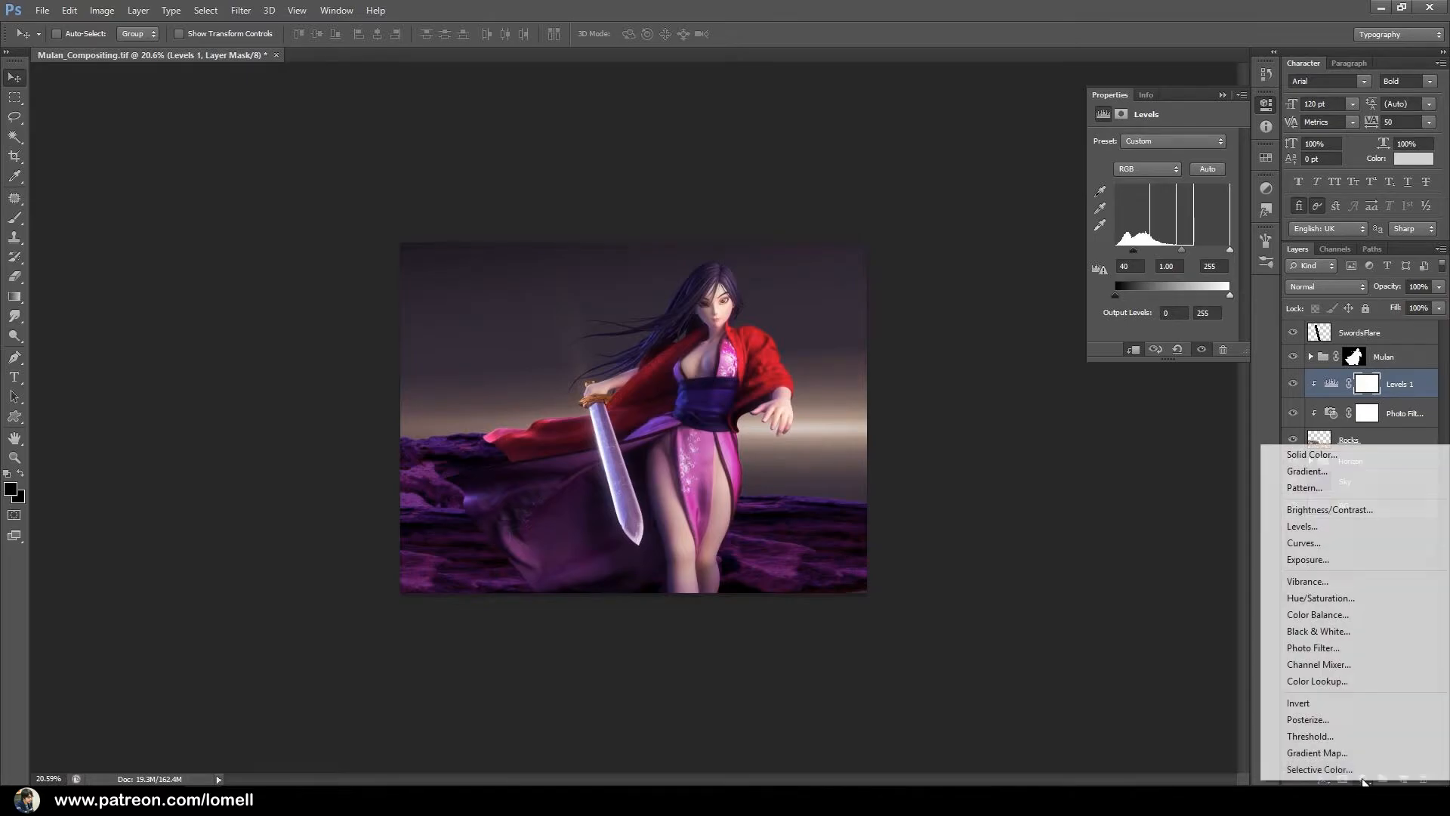
{"action": "left_click", "coordinate": [1313, 582]}
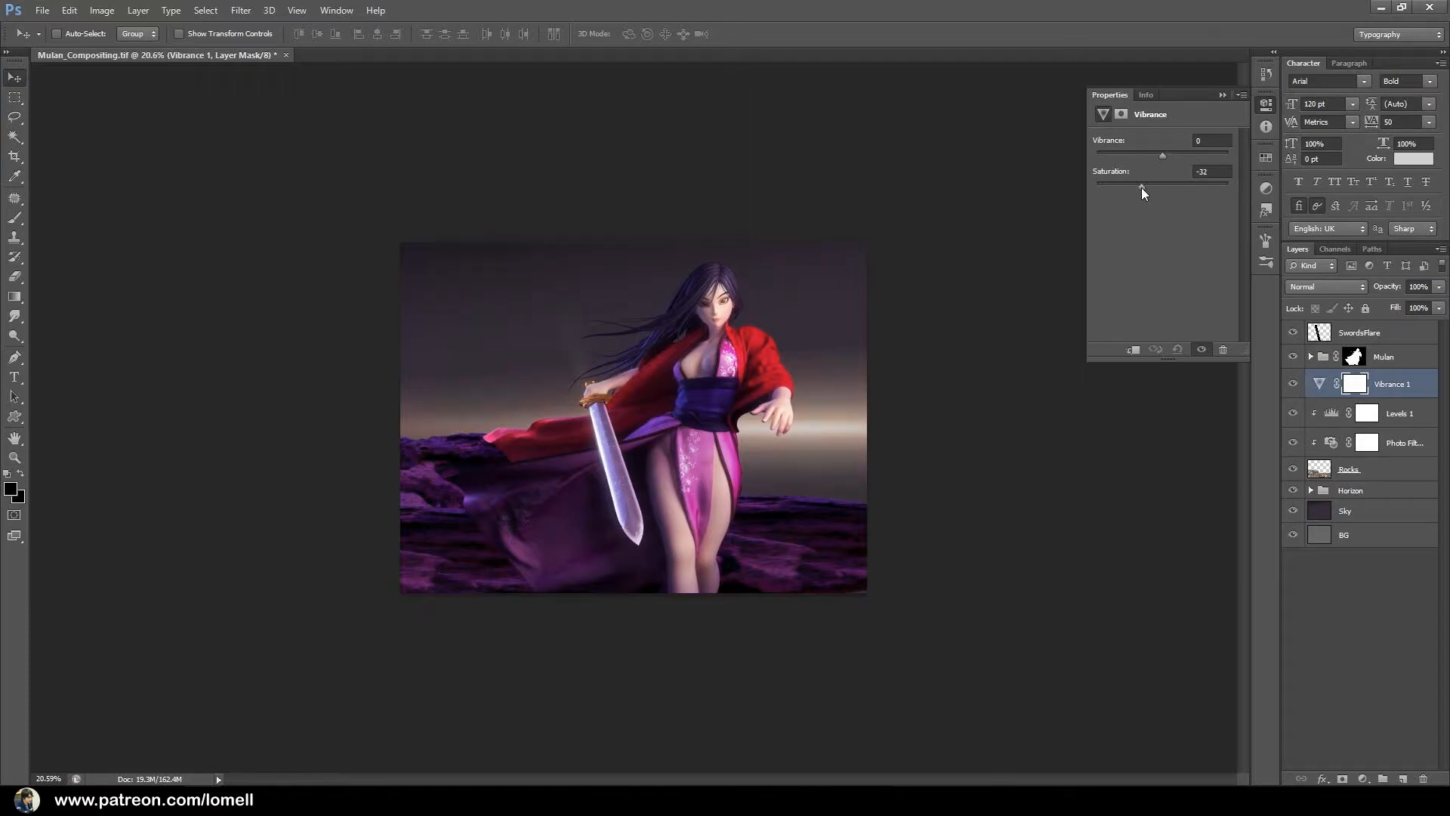
{"action": "left_click_drag", "start_coordinate": [1120, 193], "coordinate": [1121, 194]}
{"action": "left_click", "coordinate": [1330, 415]}
{"action": "left_click_drag", "start_coordinate": [1226, 256], "coordinate": [1197, 256]}
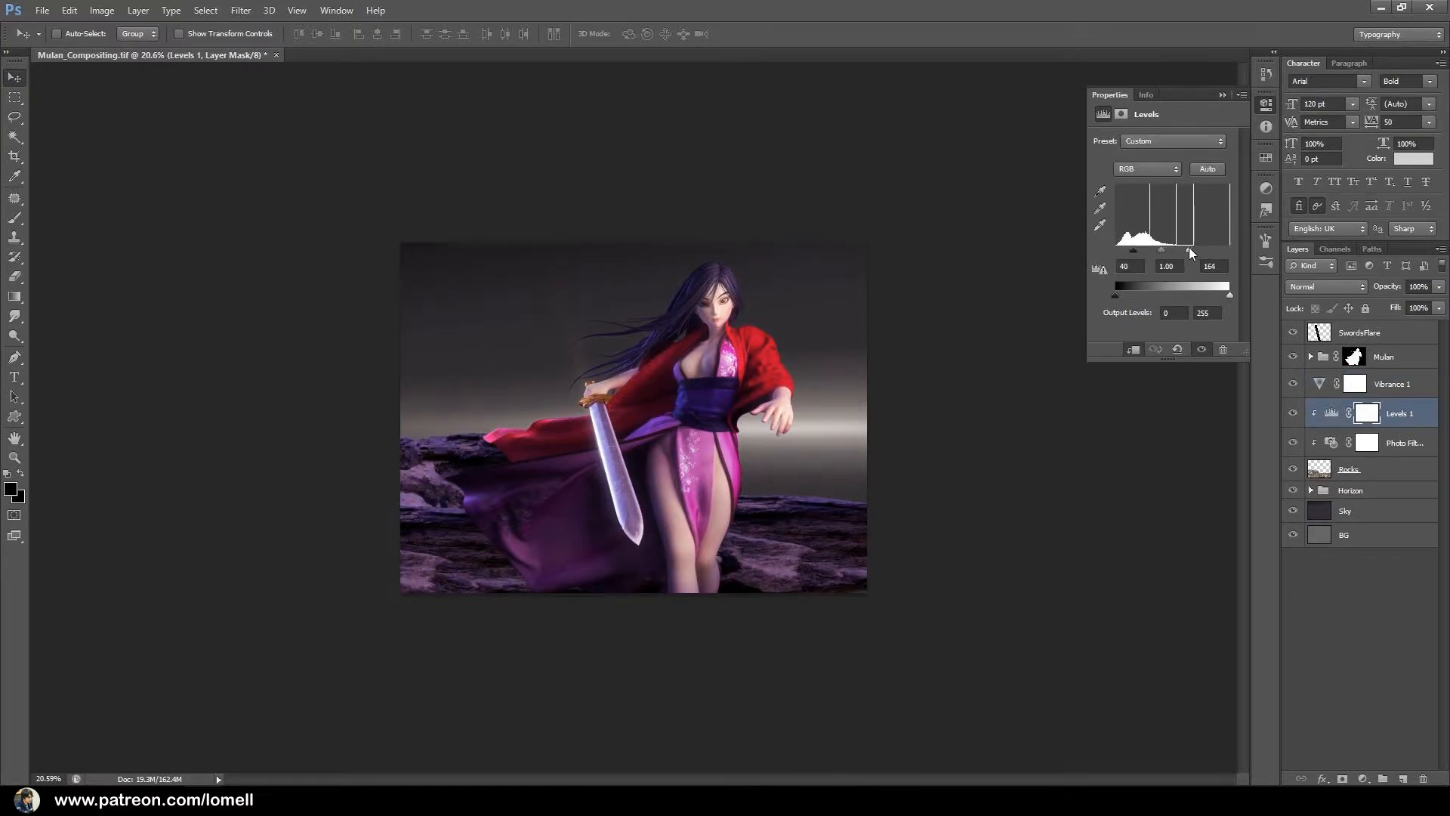
Clip the Vibrance adjustment to the Rocks layer and set its saturation to -79.
{"action": "left_click", "coordinate": [1406, 384]}
{"action": "right_click", "coordinate": [1407, 382]}
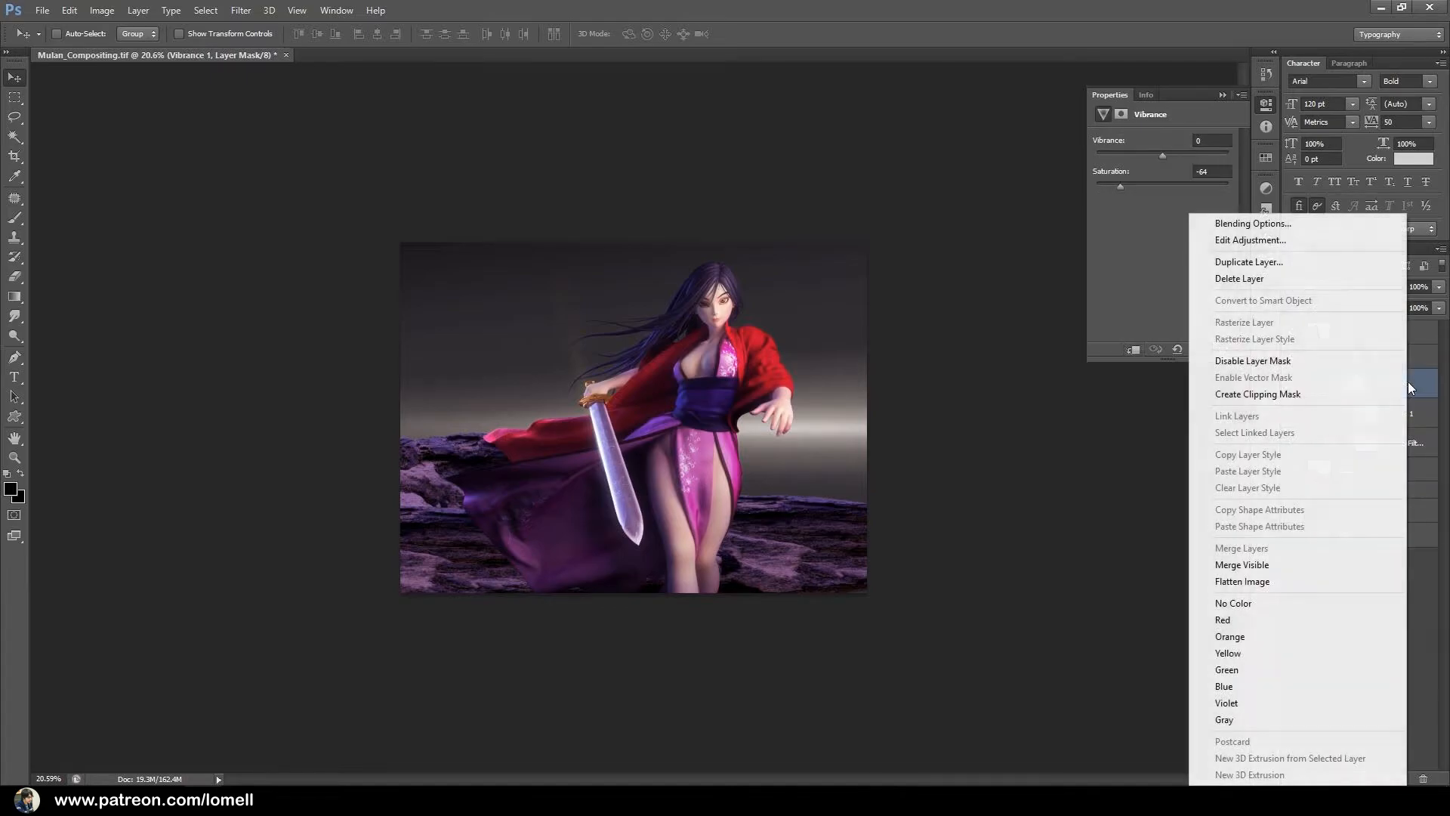
{"action": "left_click", "coordinate": [1257, 394]}
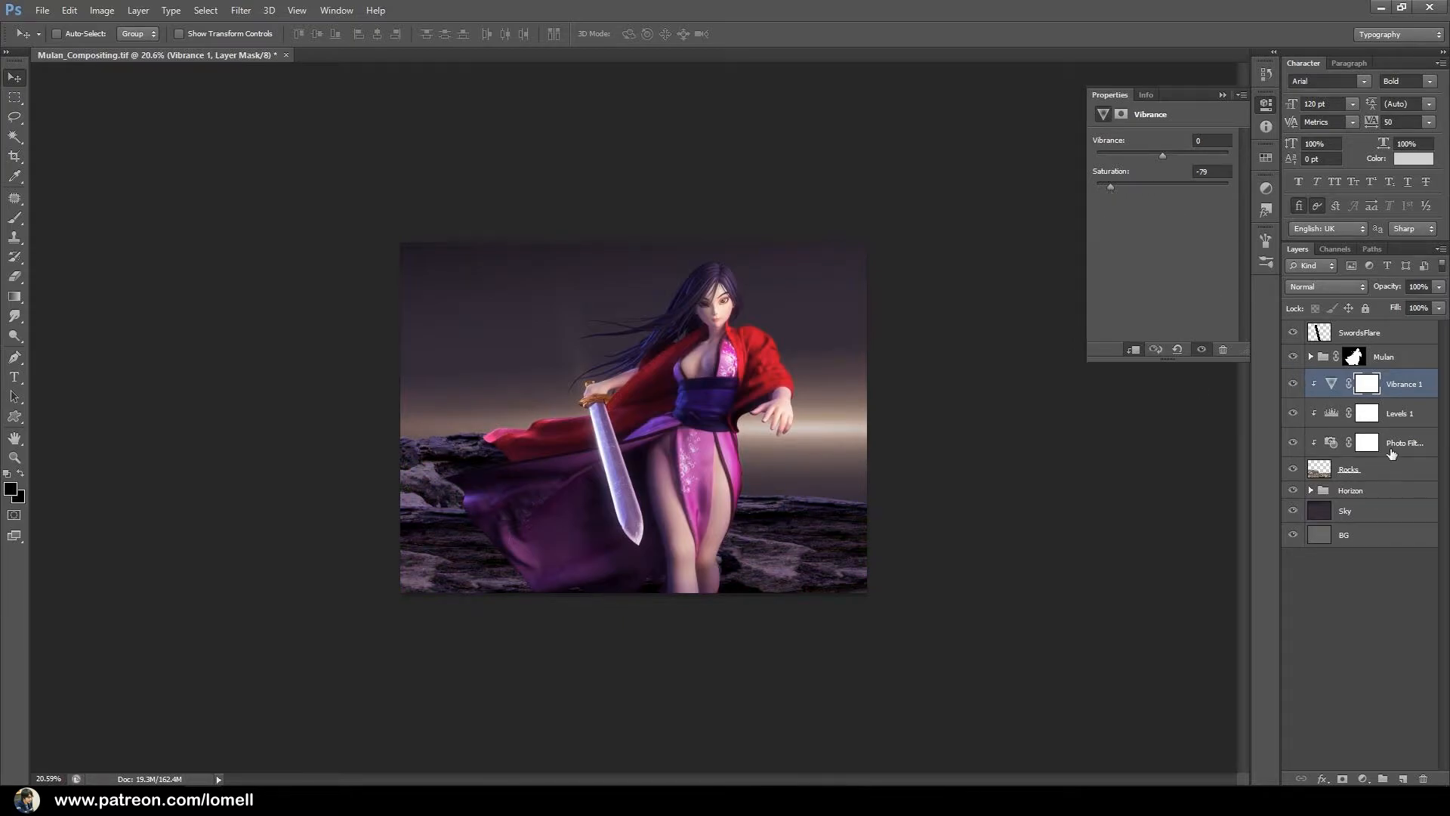
Group the Rocks layer with its Photo Filter, Levels and Vibrance adjustments, merge the group into one layer, and name it Rocks.
{"action": "left_click", "coordinate": [1381, 474]}
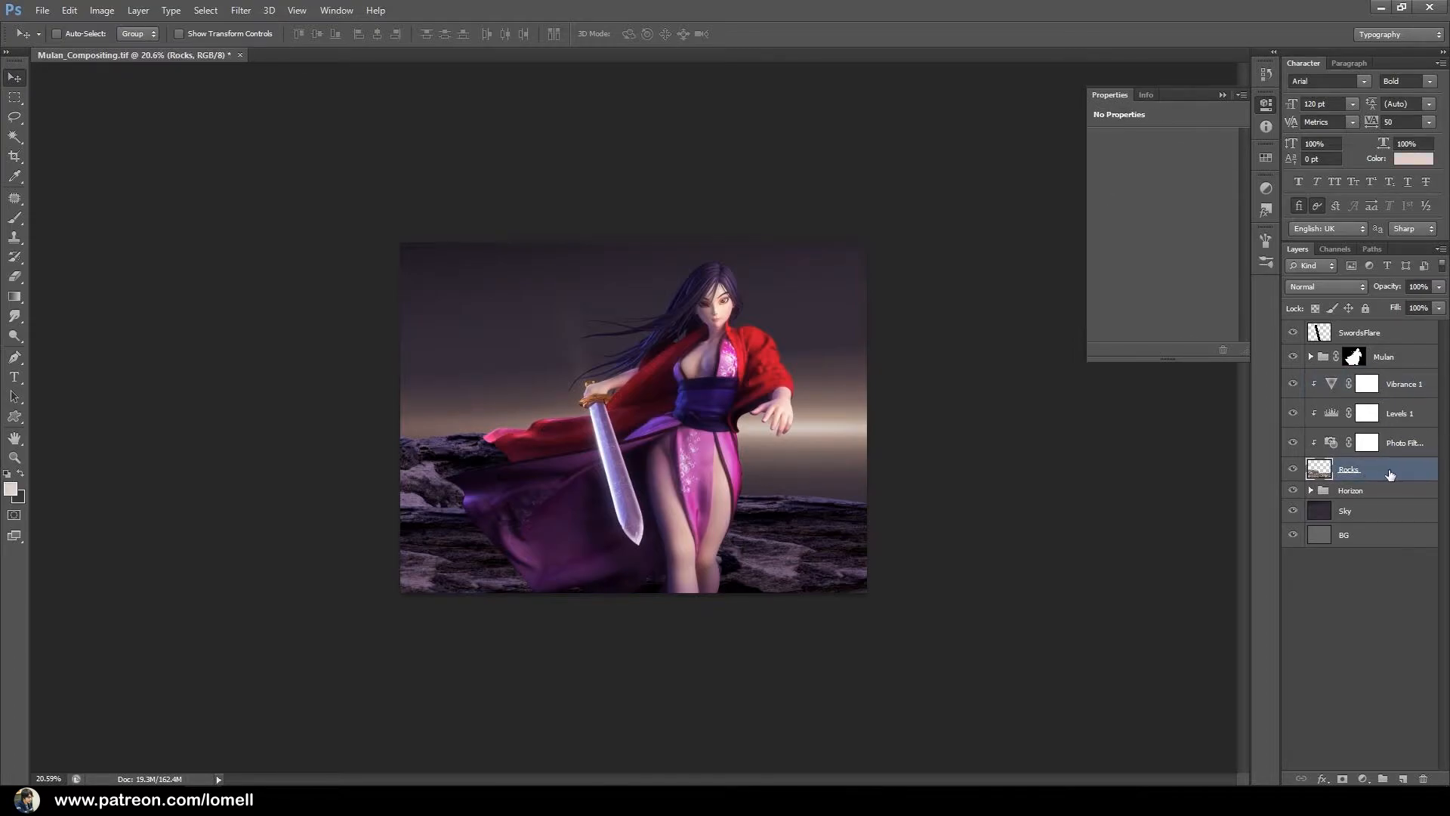
{"action": "left_click", "coordinate": [1401, 385], "text": "shift"}
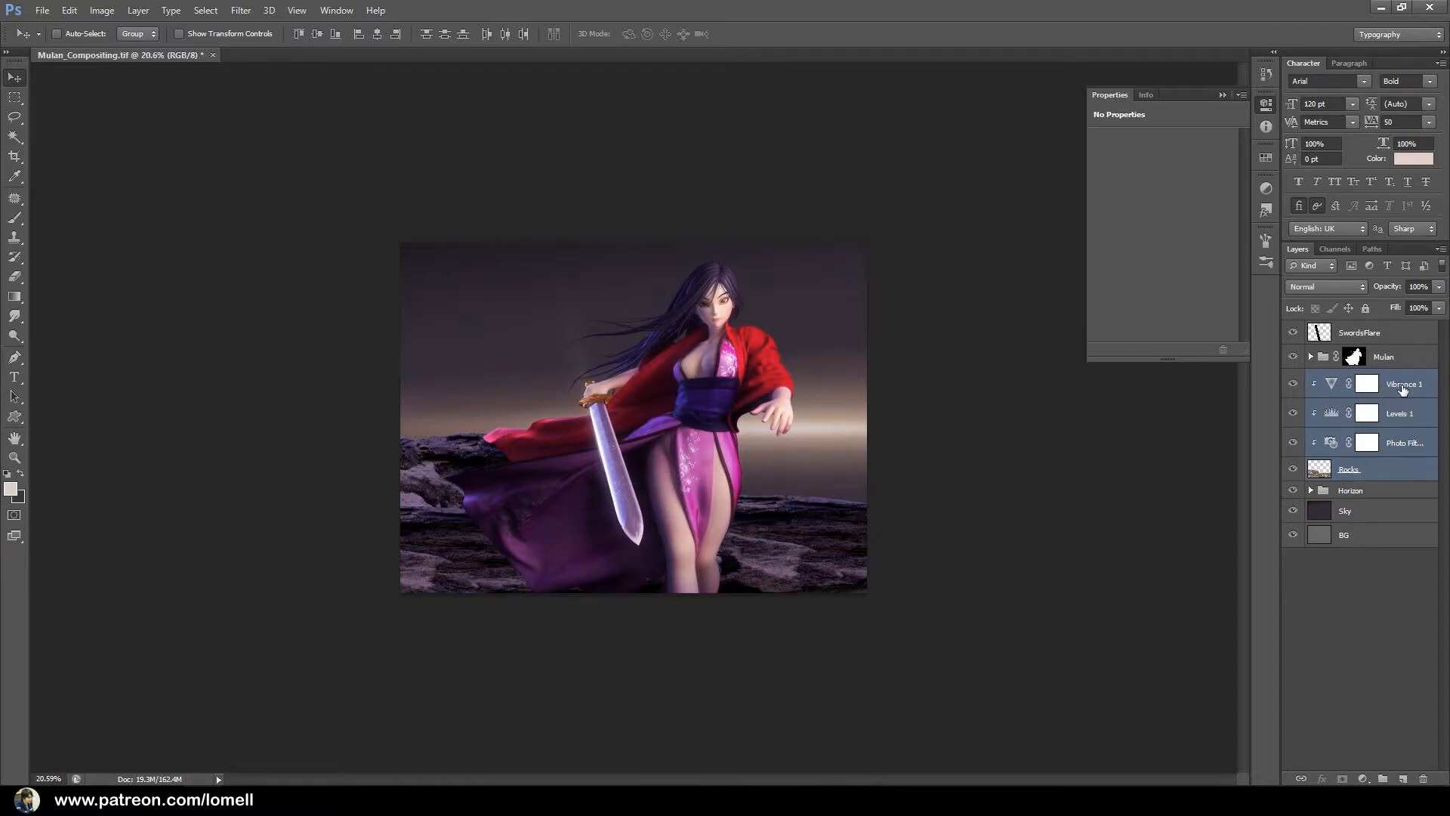
{"action": "key", "text": "ctrl+g"}
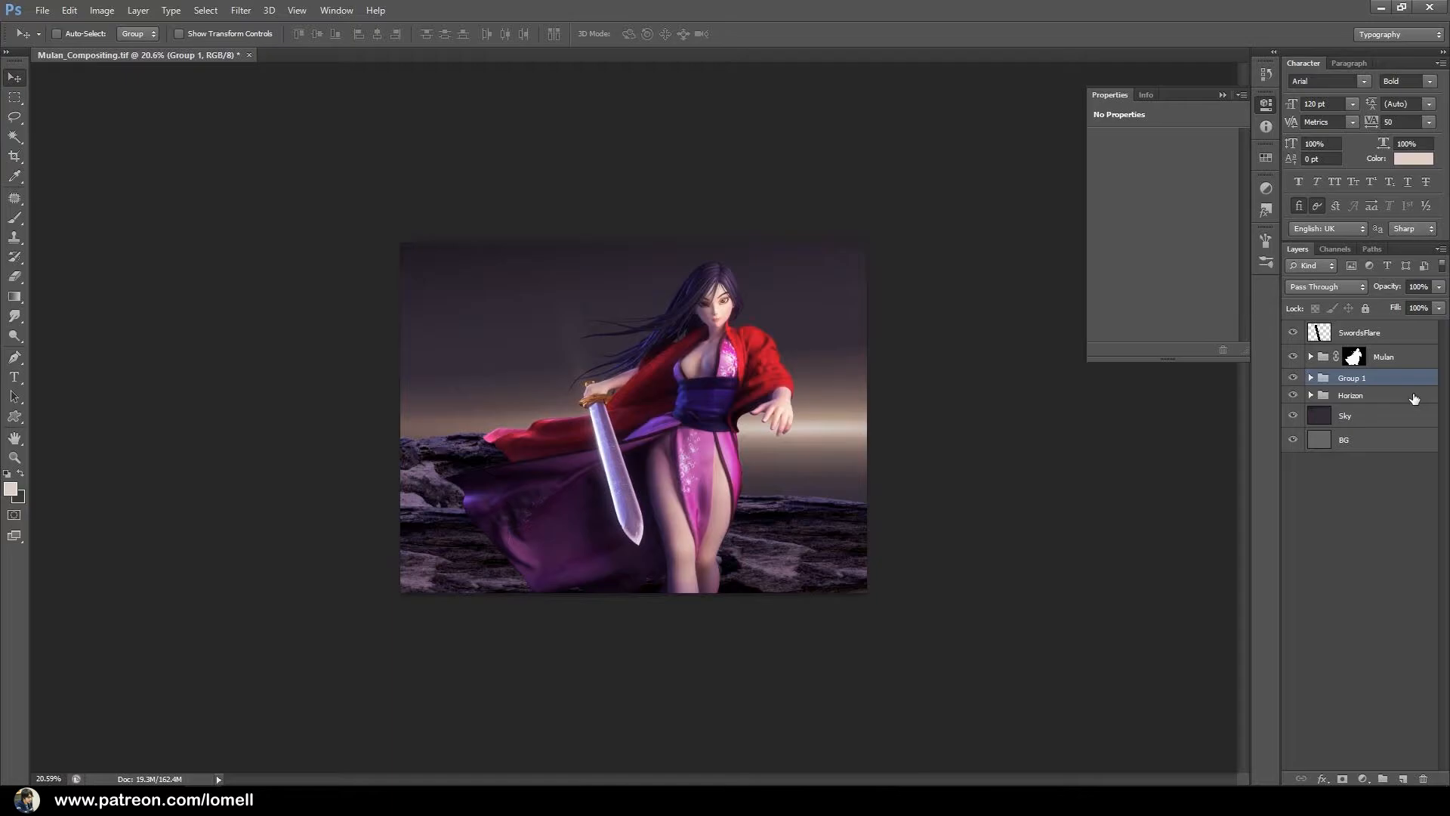
{"action": "key", "text": "ctrl+e"}
{"action": "double_click", "coordinate": [1351, 382]}
{"action": "type", "text": "R"}
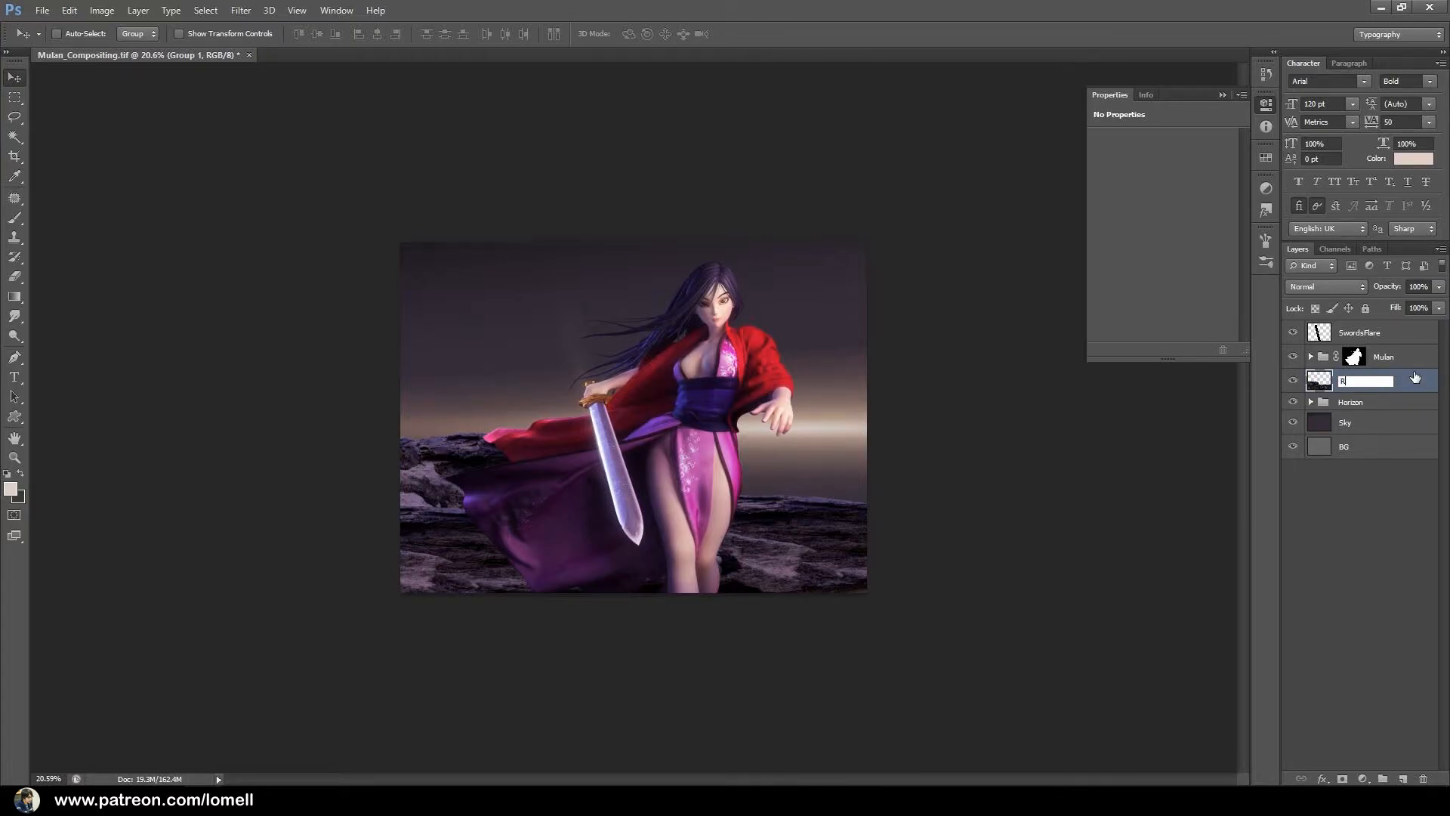
{"action": "key", "text": "Return"}
Apply a Gaussian Blur with a 20-pixel radius to the merged Rocks layer.
{"action": "left_click", "coordinate": [241, 9]}
{"action": "mouse_move", "coordinate": [298, 163]}
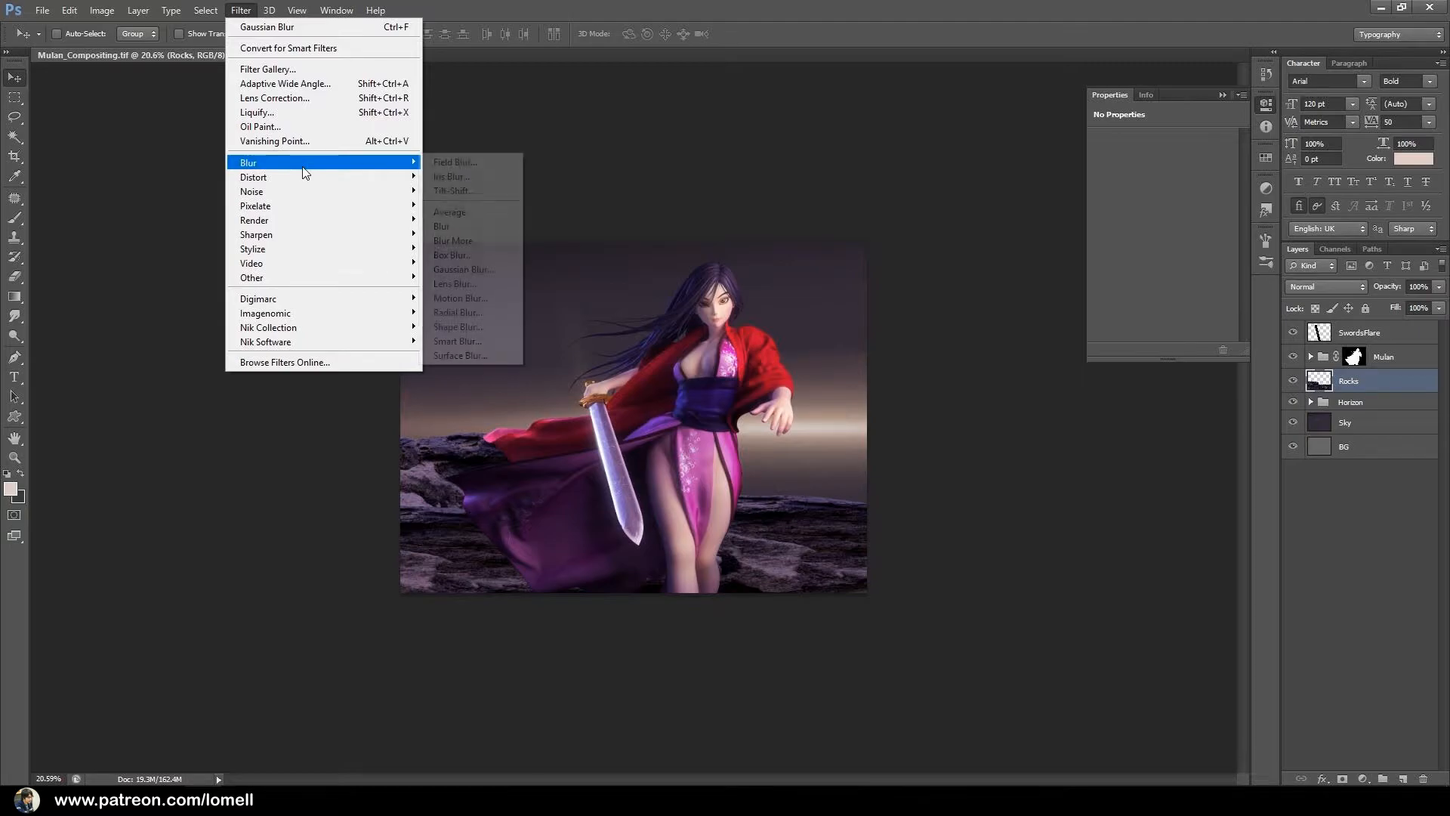
{"action": "left_click", "coordinate": [447, 270]}
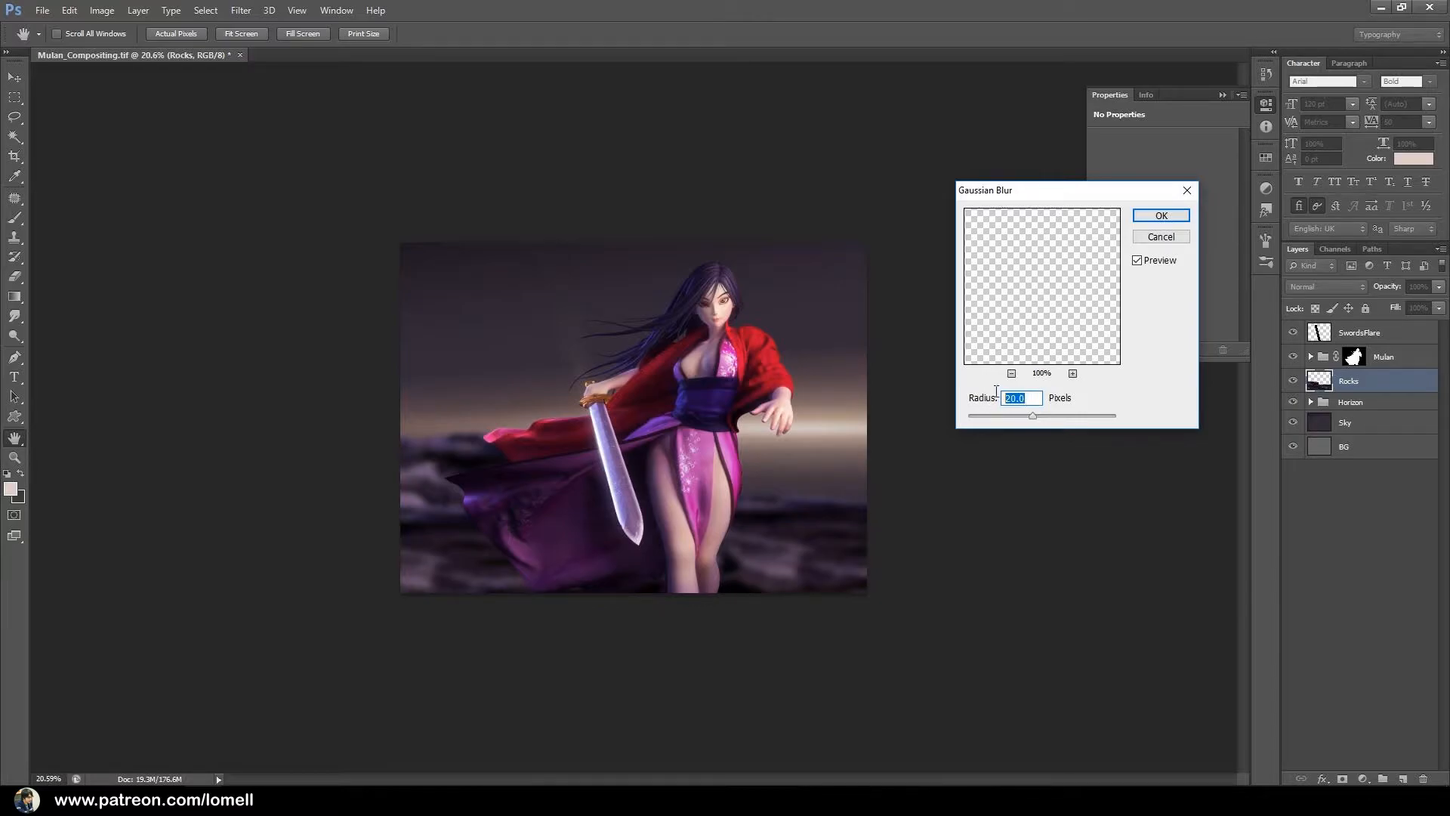
{"action": "left_click", "coordinate": [1155, 216]}
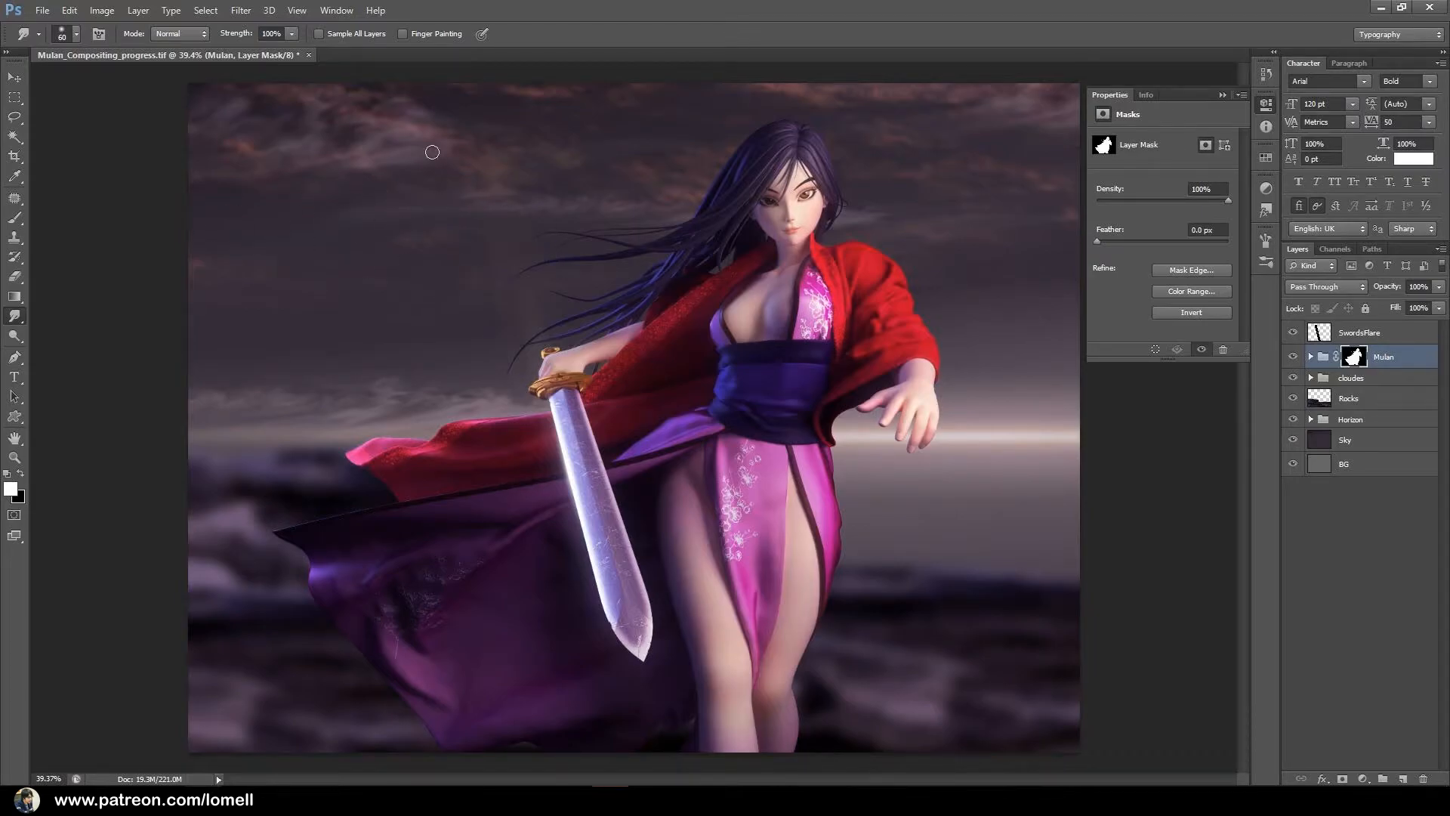
Examine the individual cloud layers in the cloudes group, from Layer 16 copy 3 down to Group 2.
{"action": "left_click", "coordinate": [1310, 378]}
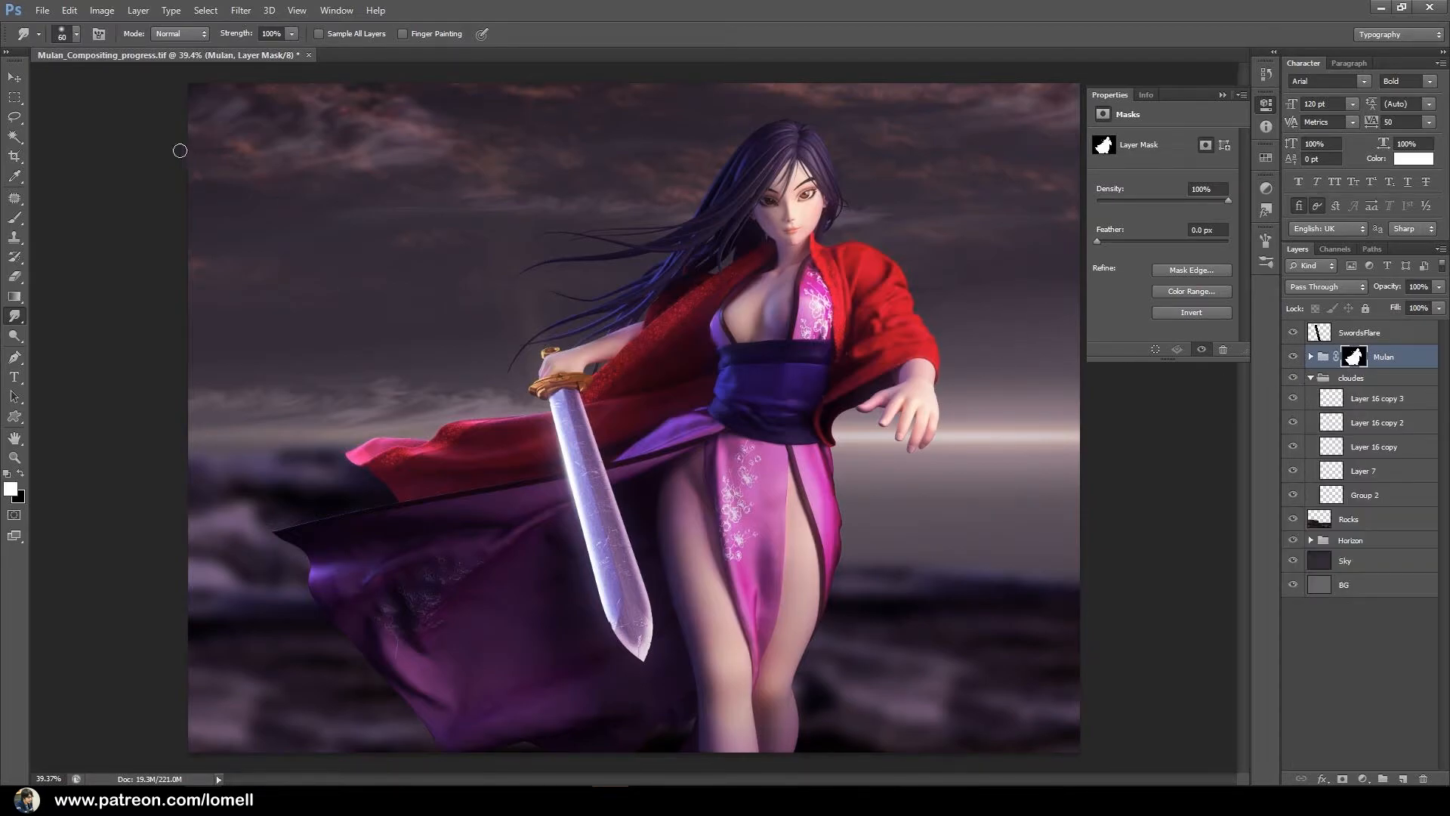
{"action": "left_click", "coordinate": [14, 77]}
{"action": "left_click", "coordinate": [1335, 395]}
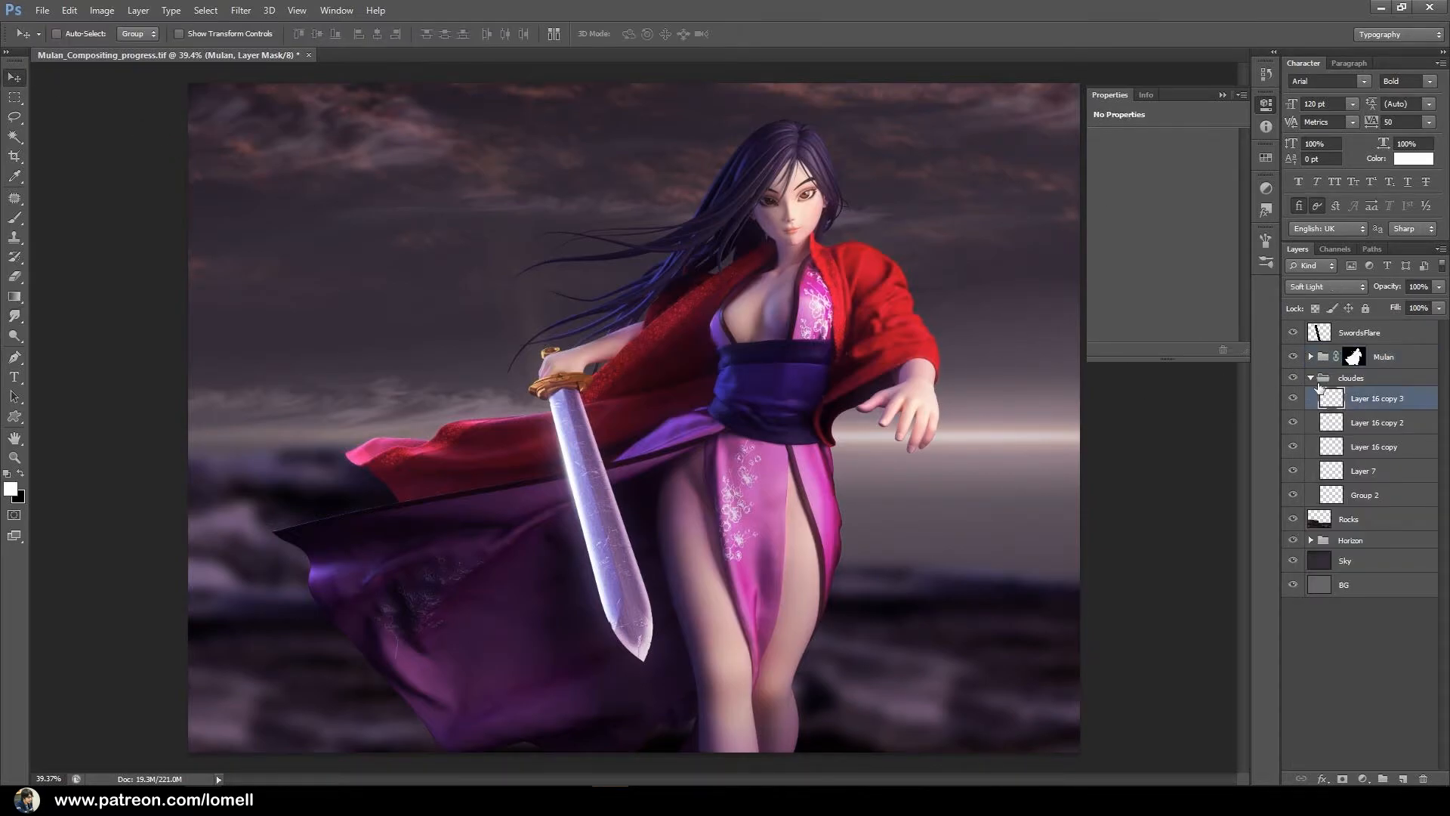
{"action": "left_click_drag", "start_coordinate": [534, 295], "coordinate": [672, 204]}
{"action": "left_click", "coordinate": [1378, 423]}
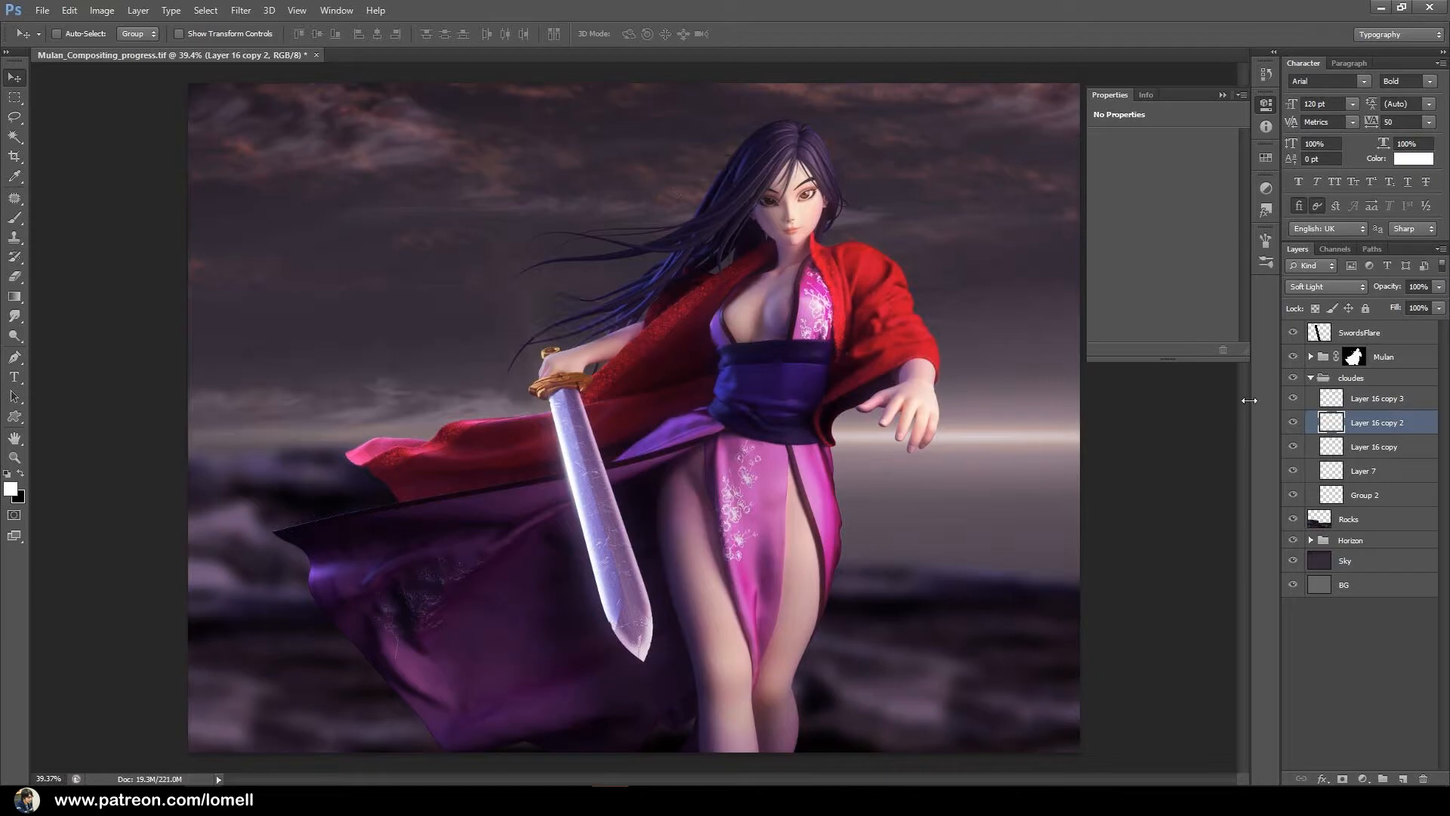
{"action": "left_click", "coordinate": [1373, 447]}
{"action": "left_click_drag", "start_coordinate": [532, 258], "coordinate": [460, 391]}
{"action": "left_click", "coordinate": [1368, 475]}
{"action": "left_click_drag", "start_coordinate": [598, 321], "coordinate": [929, 359]}
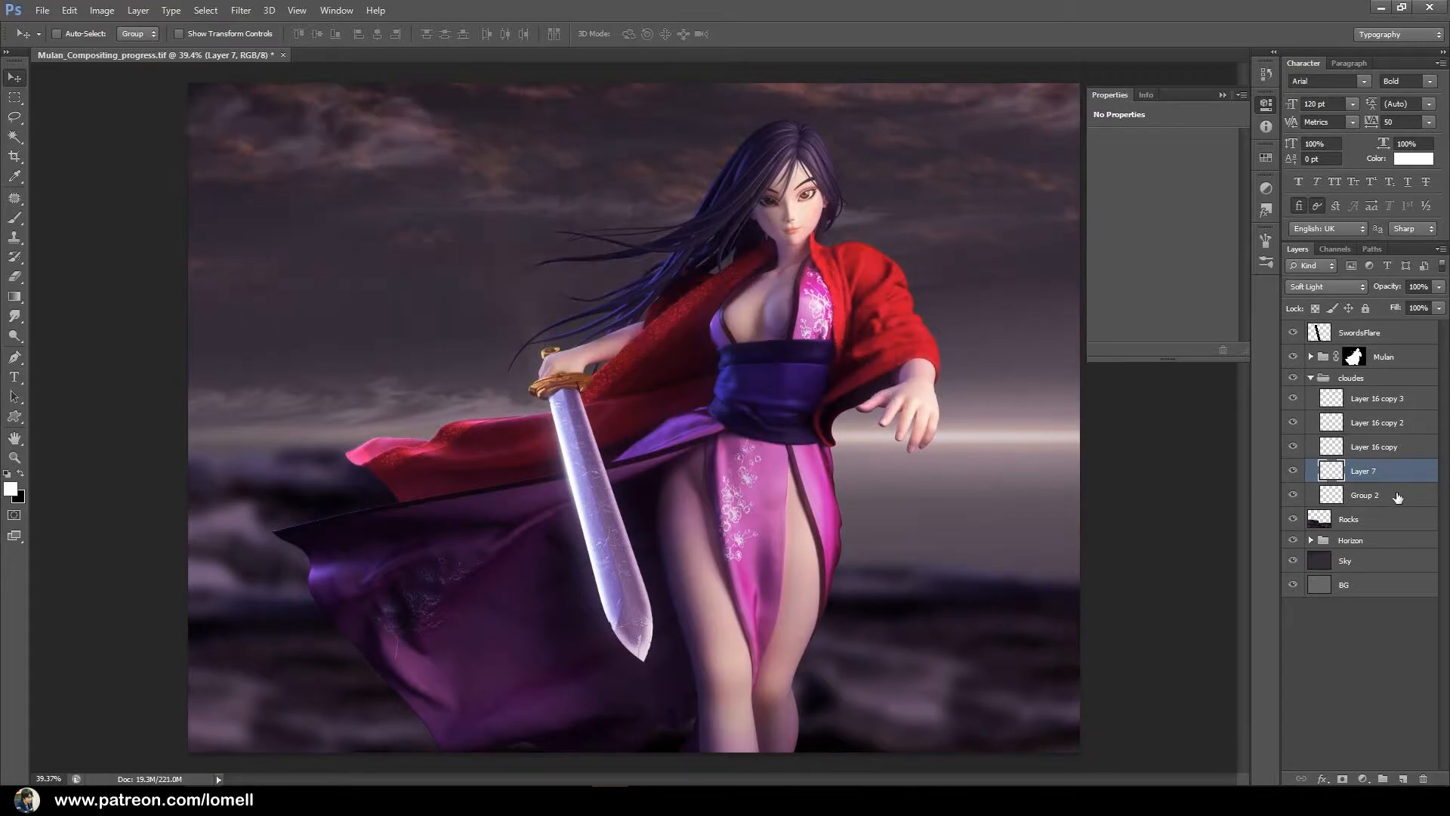
{"action": "left_click", "coordinate": [1364, 495]}
{"action": "left_click_drag", "start_coordinate": [597, 304], "coordinate": [539, 212]}
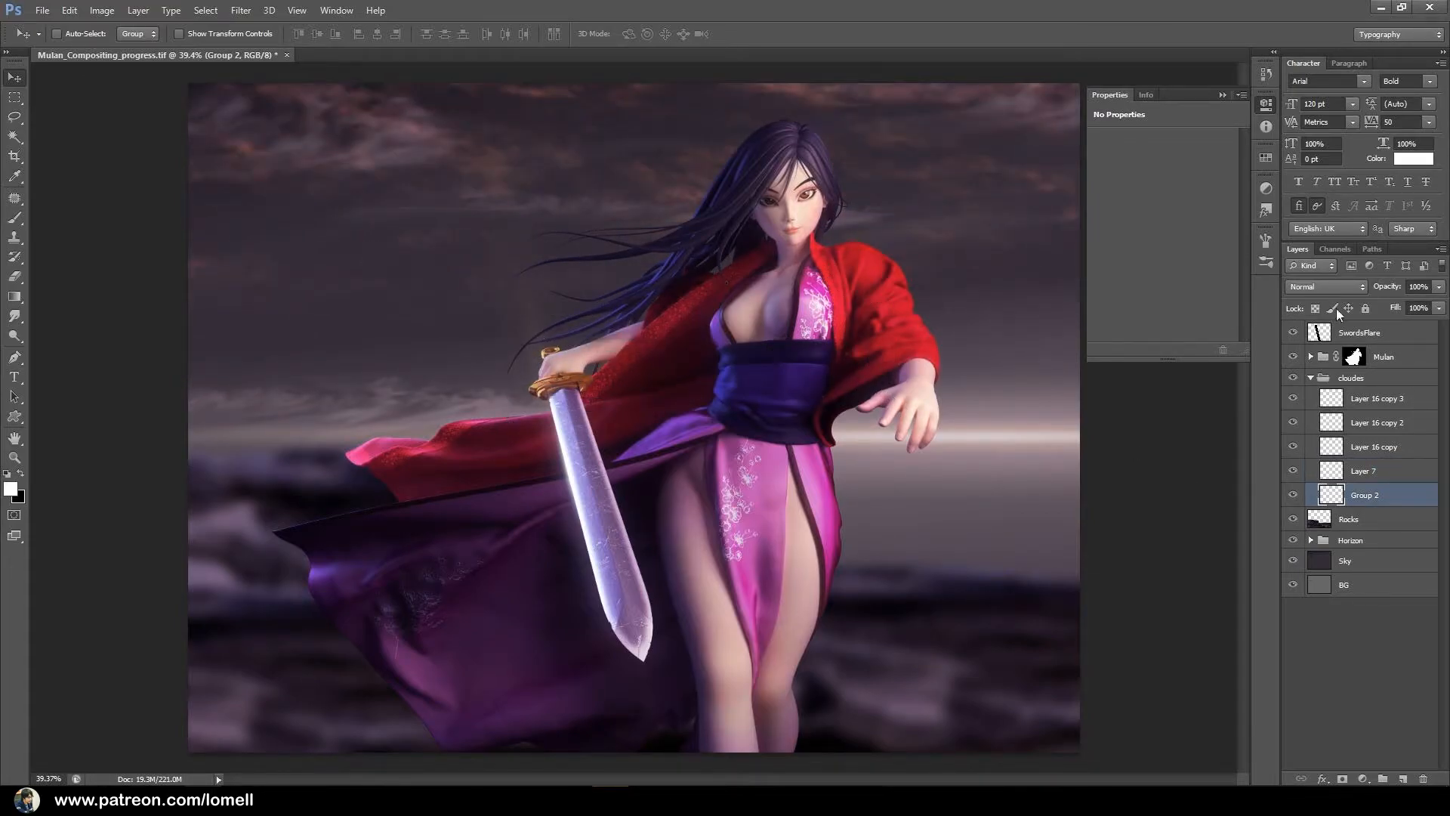
{"action": "left_click", "coordinate": [1311, 377]}
Hide the cloudes, Mulan and SwordsFlare layers, and add a new empty layer above Rocks.
{"action": "left_click_drag", "start_coordinate": [1294, 378], "coordinate": [1292, 334]}
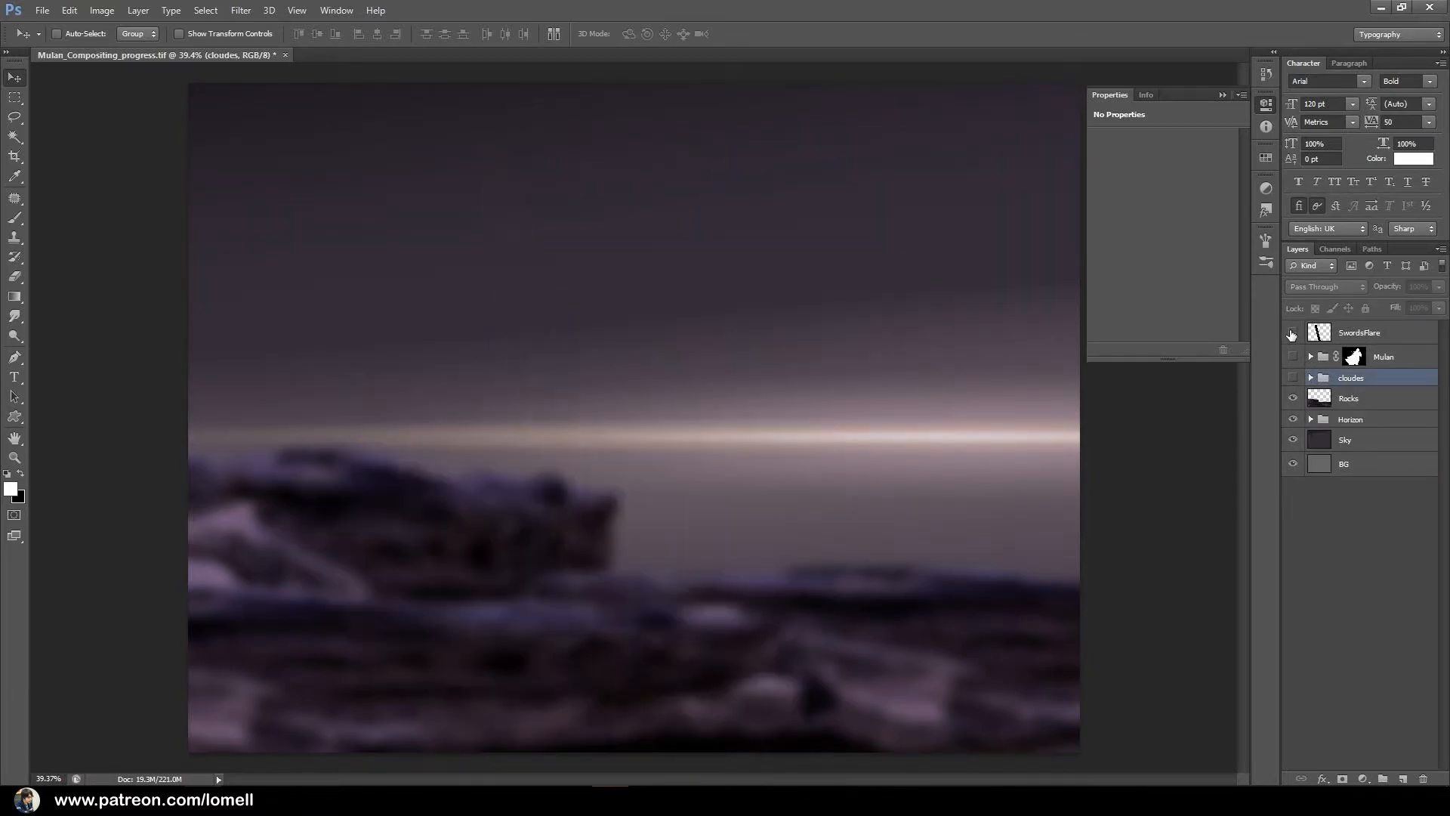
{"action": "left_click", "coordinate": [1355, 402]}
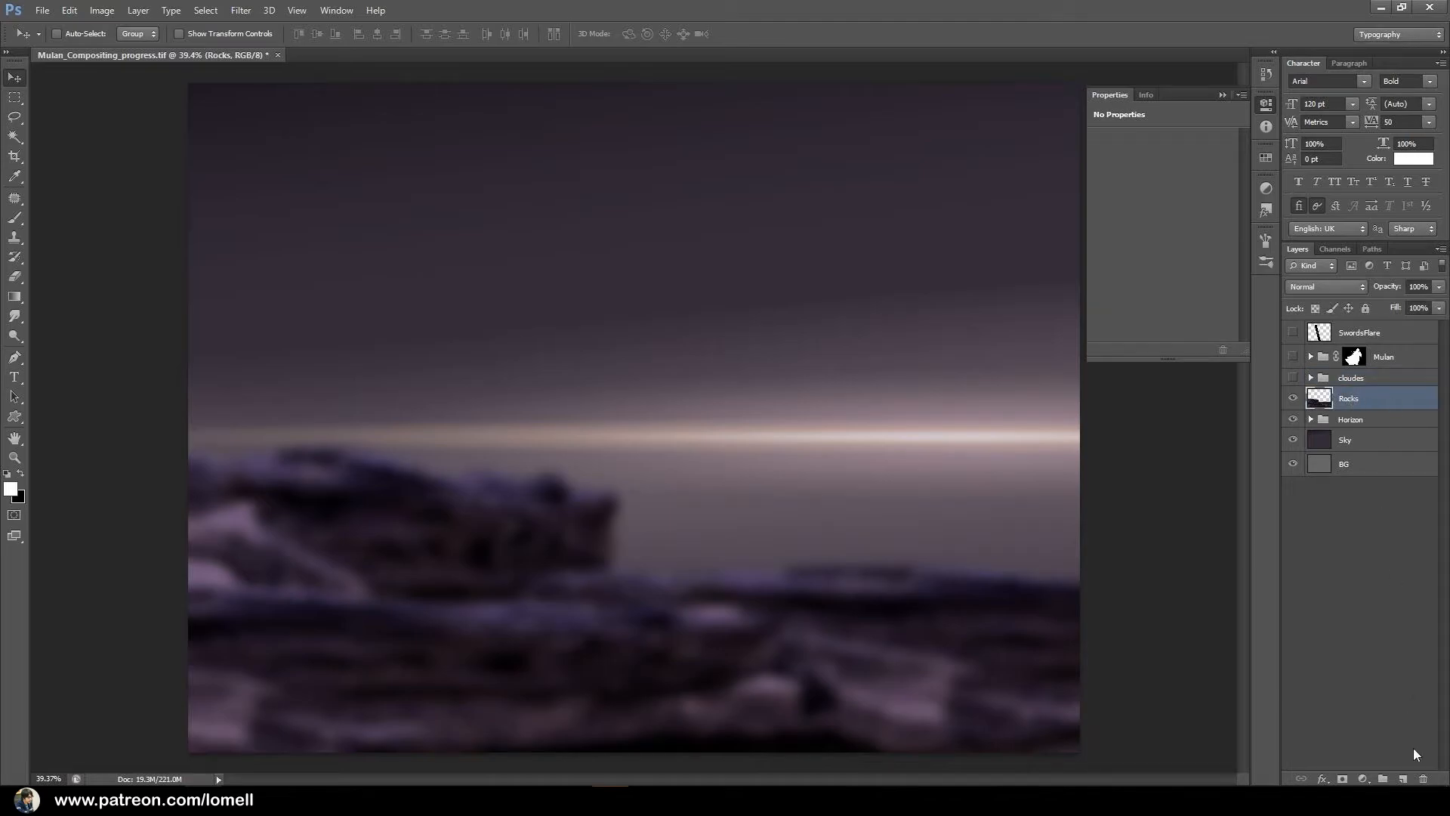
{"action": "left_click", "coordinate": [1402, 779]}
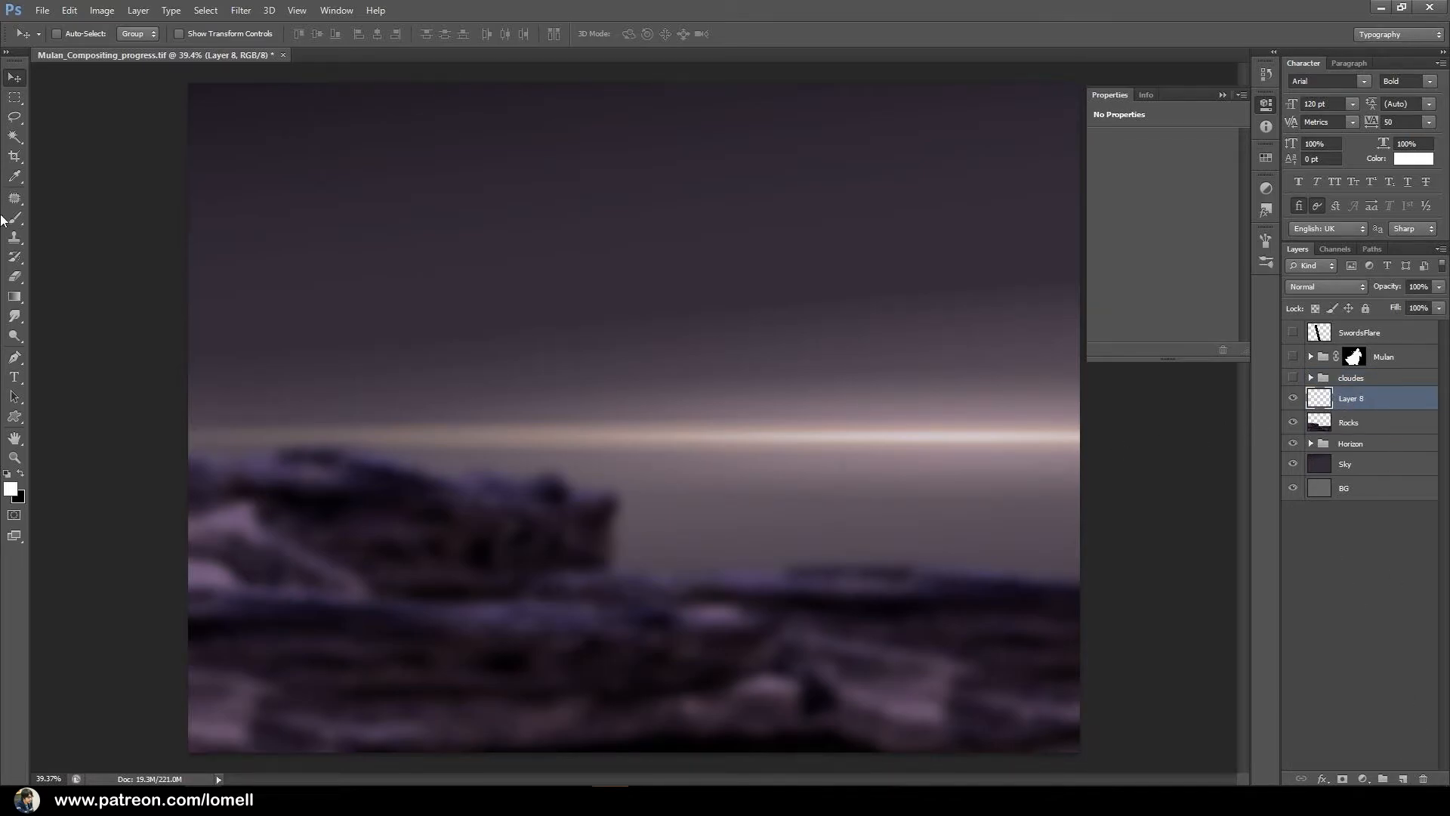
Set up a textured cloud brush at 15% opacity with white (ffffff) as the foreground colour.
{"action": "left_click", "coordinate": [15, 219]}
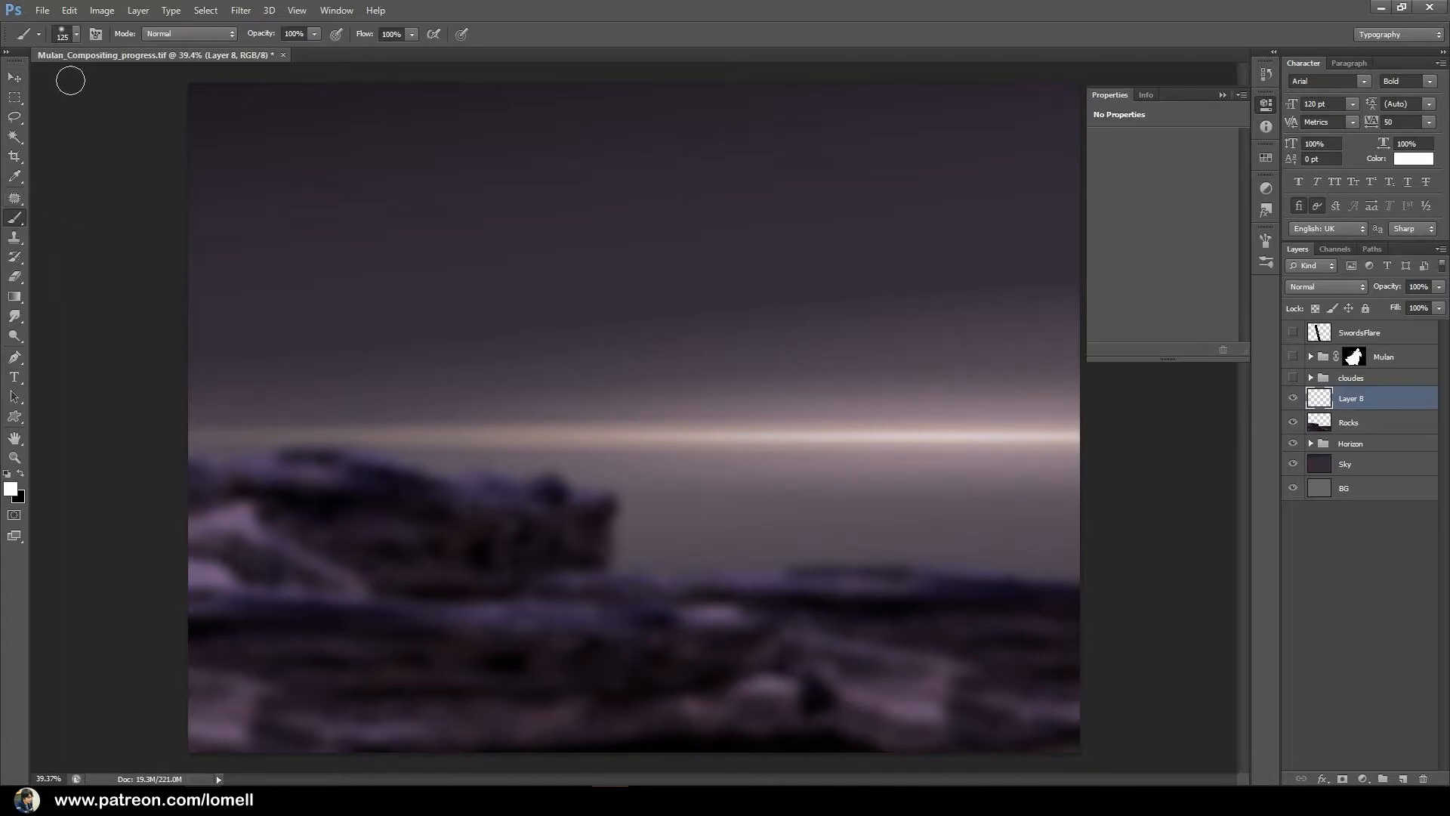
{"action": "left_click", "coordinate": [77, 34]}
{"action": "left_click_drag", "start_coordinate": [160, 158], "coordinate": [170, 192]}
{"action": "left_click", "coordinate": [153, 176]}
{"action": "left_click", "coordinate": [314, 35]}
{"action": "left_click", "coordinate": [299, 34]}
{"action": "key", "text": "Return"}
{"action": "left_click", "coordinate": [11, 489]}
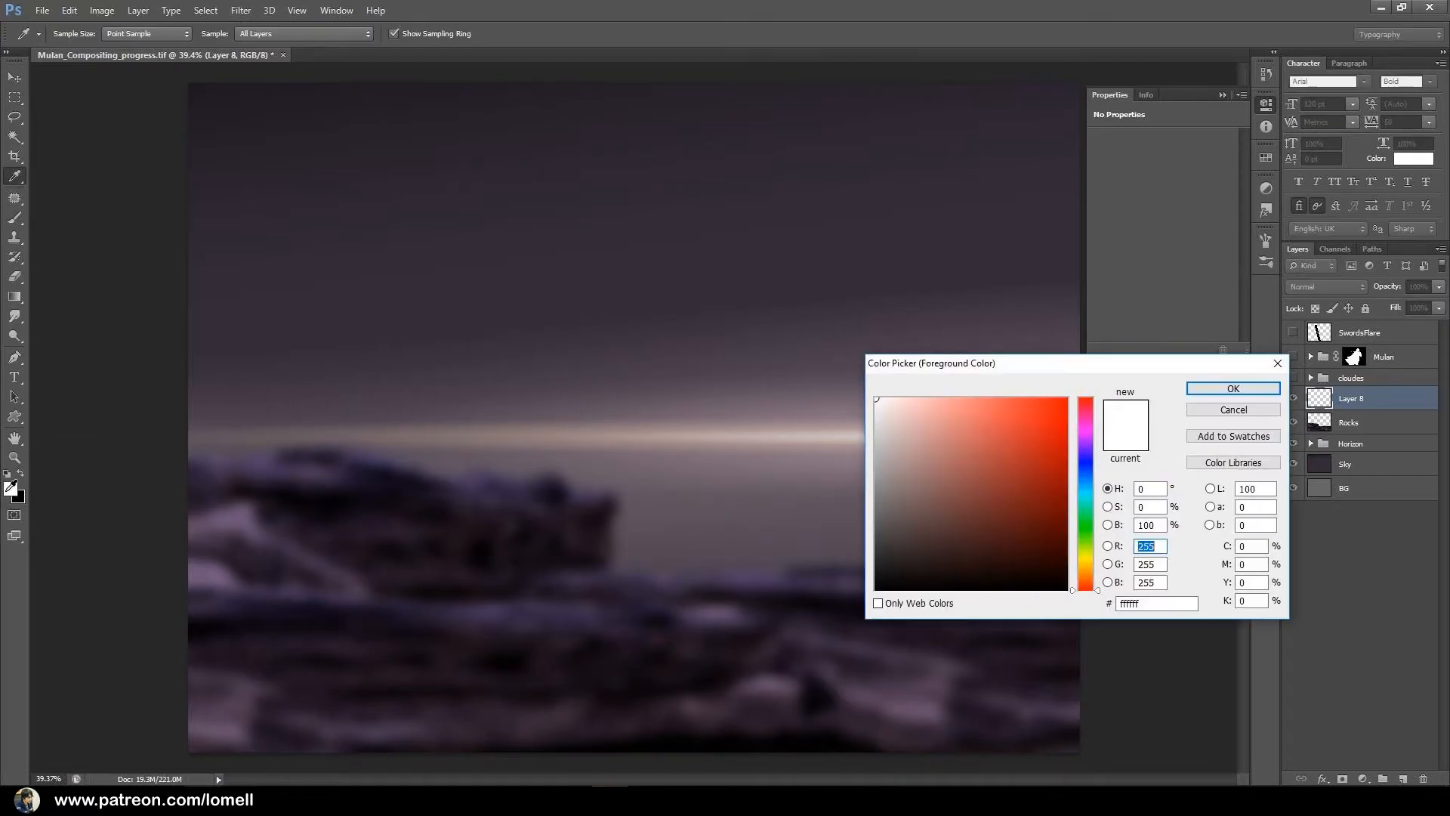
{"action": "left_click", "coordinate": [1225, 391]}
Paint a long horizontal white cloud in the middle of the sky, thicker at its centre, varying the brush size up to 40 px.
{"action": "left_click_drag", "start_coordinate": [613, 322], "coordinate": [642, 332]}
{"action": "left_click_drag", "start_coordinate": [621, 374], "coordinate": [625, 426]}
{"action": "scroll", "coordinate": [625, 426], "scroll_direction": "down", "scroll_amount": 2}
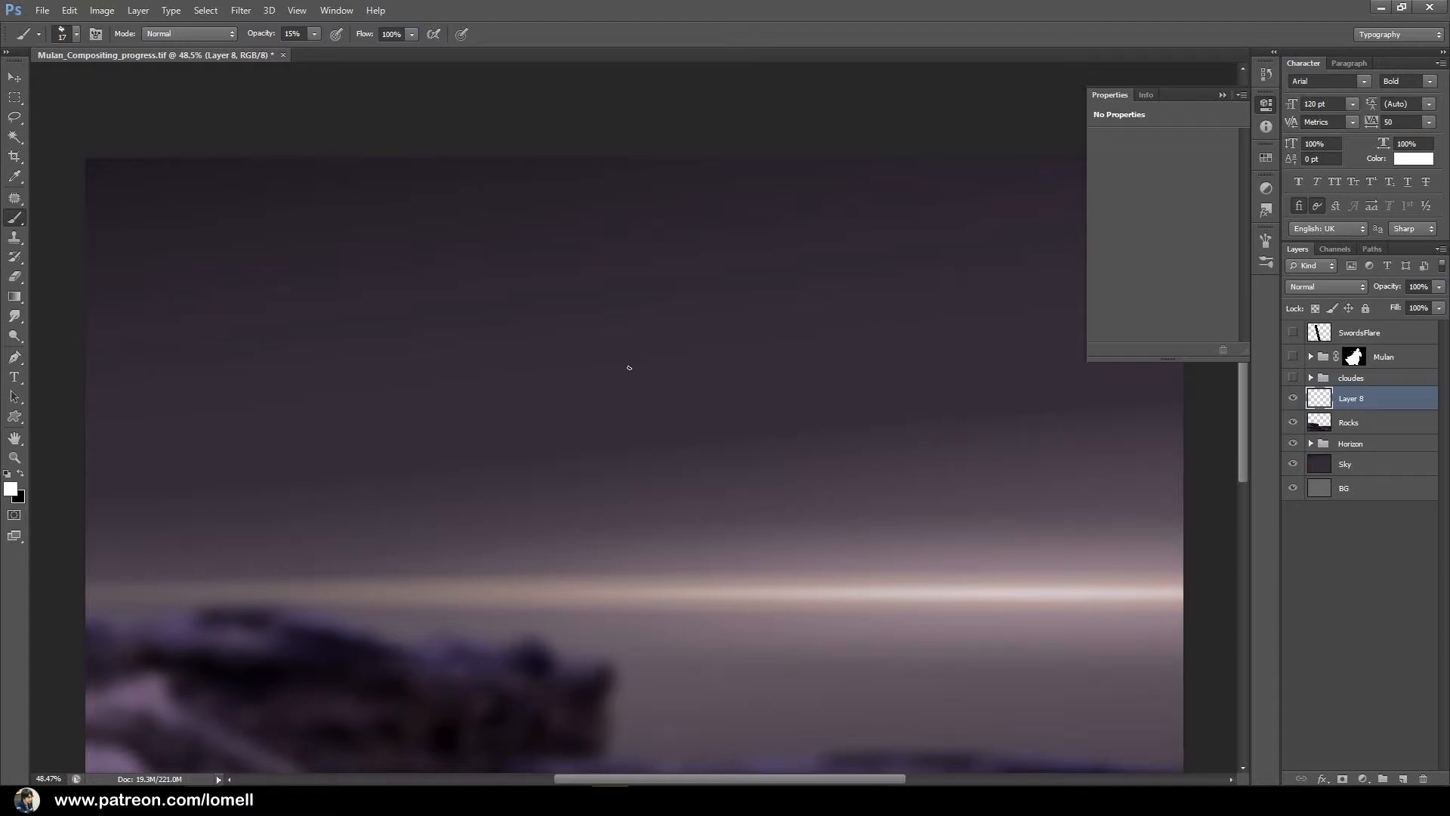
{"action": "key", "text": "bracketright"}
{"action": "key", "text": "bracketright"}
{"action": "key", "text": "bracketright"}
{"action": "key", "text": "bracketright"}
{"action": "key", "text": "bracketright"}
{"action": "key", "text": "bracketright"}
{"action": "key", "text": "bracketright"}
{"action": "key", "text": "bracketright"}
{"action": "key", "text": "bracketleft"}
{"action": "key", "text": "bracketleft"}
{"action": "key", "text": "bracketleft"}
{"action": "key", "text": "bracketleft"}
{"action": "key", "text": "bracketleft"}
{"action": "key", "text": "bracketright"}
{"action": "mouse_move", "coordinate": [666, 391]}
{"action": "left_mouse_down"}
{"action": "mouse_move", "coordinate": [633, 374]}
{"action": "mouse_move", "coordinate": [625, 392]}
{"action": "mouse_move", "coordinate": [553, 391]}
{"action": "mouse_move", "coordinate": [617, 382]}
{"action": "mouse_move", "coordinate": [602, 379]}
{"action": "mouse_move", "coordinate": [572, 394]}
{"action": "mouse_move", "coordinate": [374, 391]}
{"action": "mouse_move", "coordinate": [666, 384]}
{"action": "mouse_move", "coordinate": [612, 377]}
{"action": "mouse_move", "coordinate": [537, 392]}
{"action": "mouse_move", "coordinate": [757, 393]}
{"action": "mouse_move", "coordinate": [719, 393]}
{"action": "left_mouse_up"}
{"action": "key", "text": "bracketright"}
{"action": "key", "text": "bracketright"}
{"action": "key", "text": "bracketleft"}
{"action": "key", "text": "bracketleft"}
{"action": "key", "text": "bracketleft"}
{"action": "key", "text": "bracketleft"}
{"action": "key", "text": "bracketleft"}
{"action": "key", "text": "bracketleft"}
{"action": "key", "text": "bracketright"}
{"action": "key", "text": "bracketright"}
{"action": "key", "text": "bracketright"}
{"action": "key", "text": "bracketright"}
{"action": "key", "text": "bracketright"}
{"action": "key", "text": "bracketleft"}
{"action": "key", "text": "bracketleft"}
{"action": "key", "text": "bracketleft"}
{"action": "key", "text": "bracketleft"}
{"action": "key", "text": "bracketleft"}
{"action": "key", "text": "bracketleft"}
{"action": "key", "text": "bracketright"}
{"action": "key", "text": "bracketright"}
{"action": "key", "text": "bracketright"}
{"action": "key", "text": "bracketright"}
{"action": "key", "text": "bracketright"}
{"action": "key", "text": "bracketright"}
{"action": "key", "text": "bracketright"}
{"action": "key", "text": "bracketright"}
{"action": "key", "text": "bracketleft"}
{"action": "key", "text": "bracketleft"}
{"action": "key", "text": "bracketleft"}
{"action": "key", "text": "bracketleft"}
{"action": "key", "text": "bracketleft"}
{"action": "key", "text": "bracketleft"}
{"action": "key", "text": "bracketleft"}
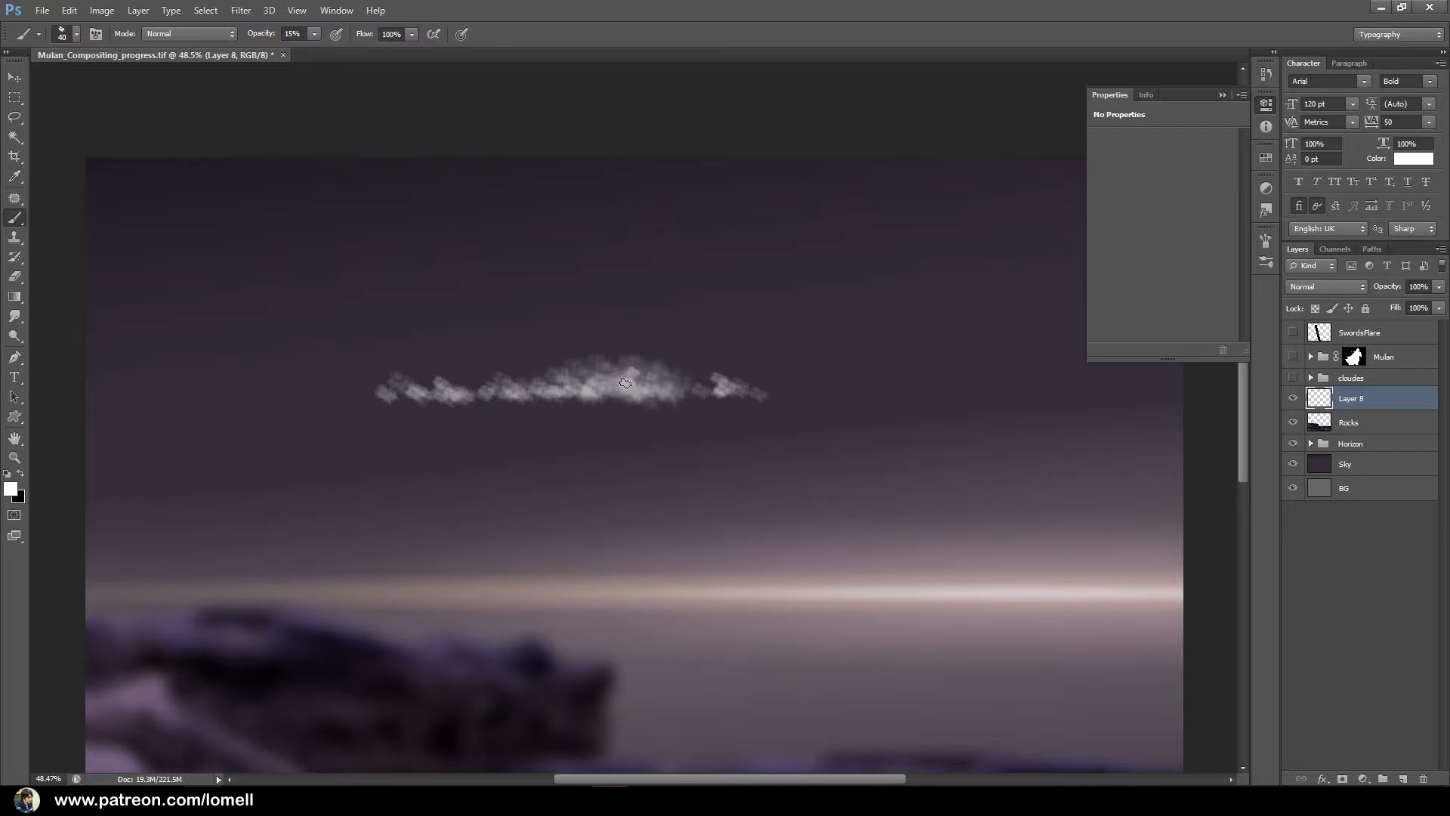
Soften the painted cloud with a Gaussian Blur of 3.9 pixels radius.
{"action": "left_click", "coordinate": [241, 10]}
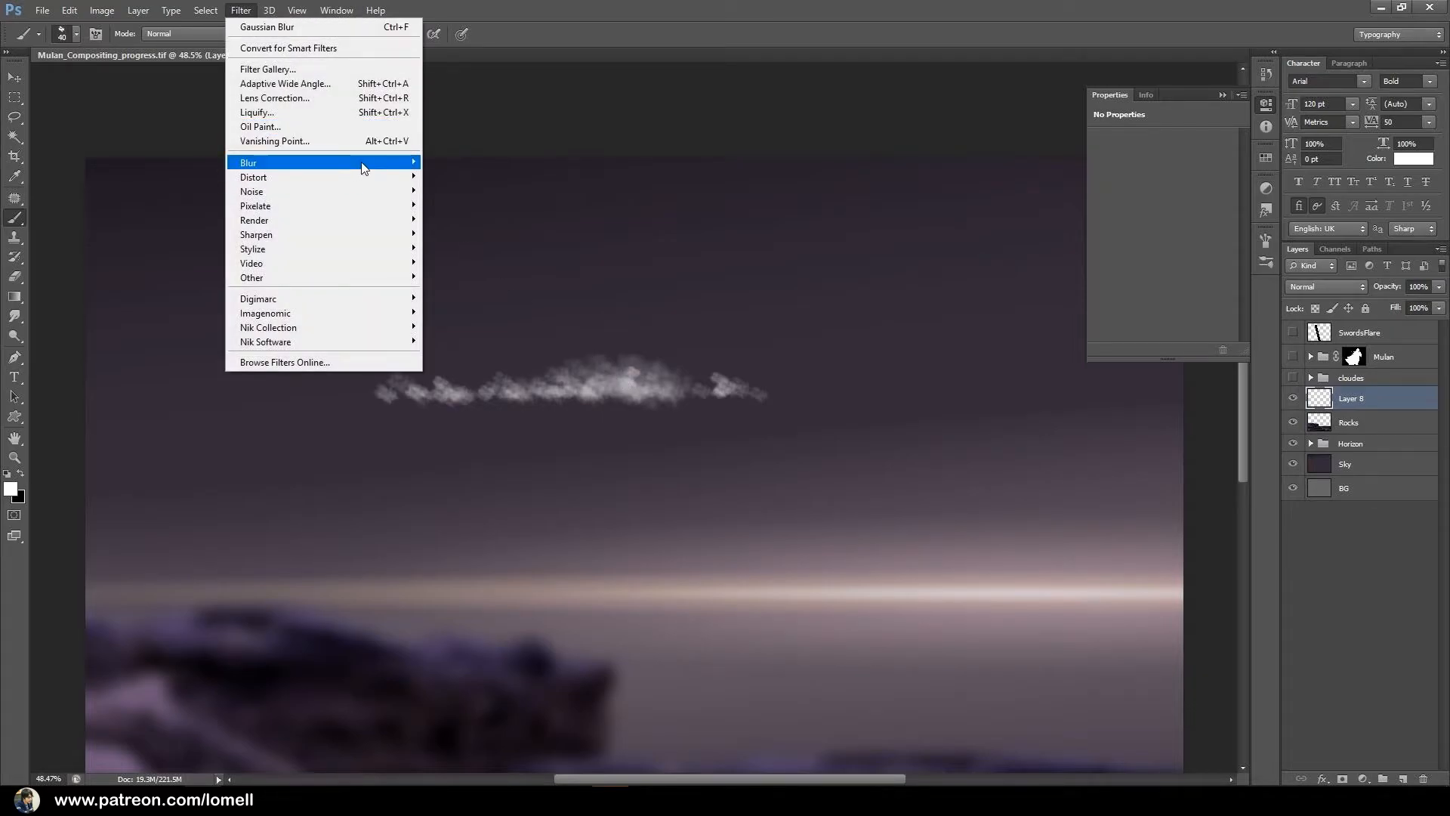
{"action": "mouse_move", "coordinate": [364, 165]}
{"action": "left_click", "coordinate": [475, 269]}
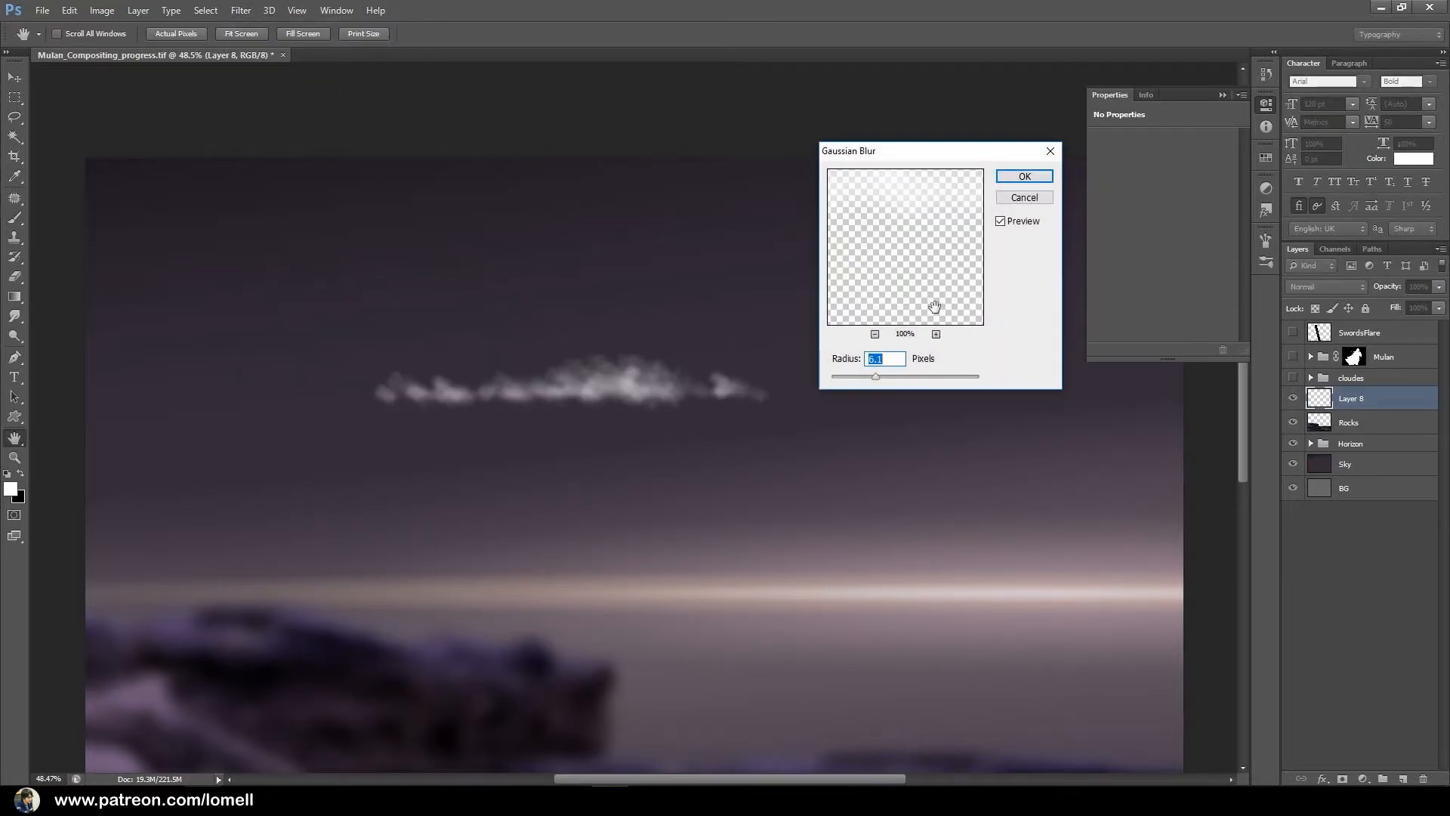
{"action": "left_click_drag", "start_coordinate": [875, 377], "coordinate": [855, 378]}
{"action": "left_click_drag", "start_coordinate": [632, 395], "coordinate": [712, 411]}
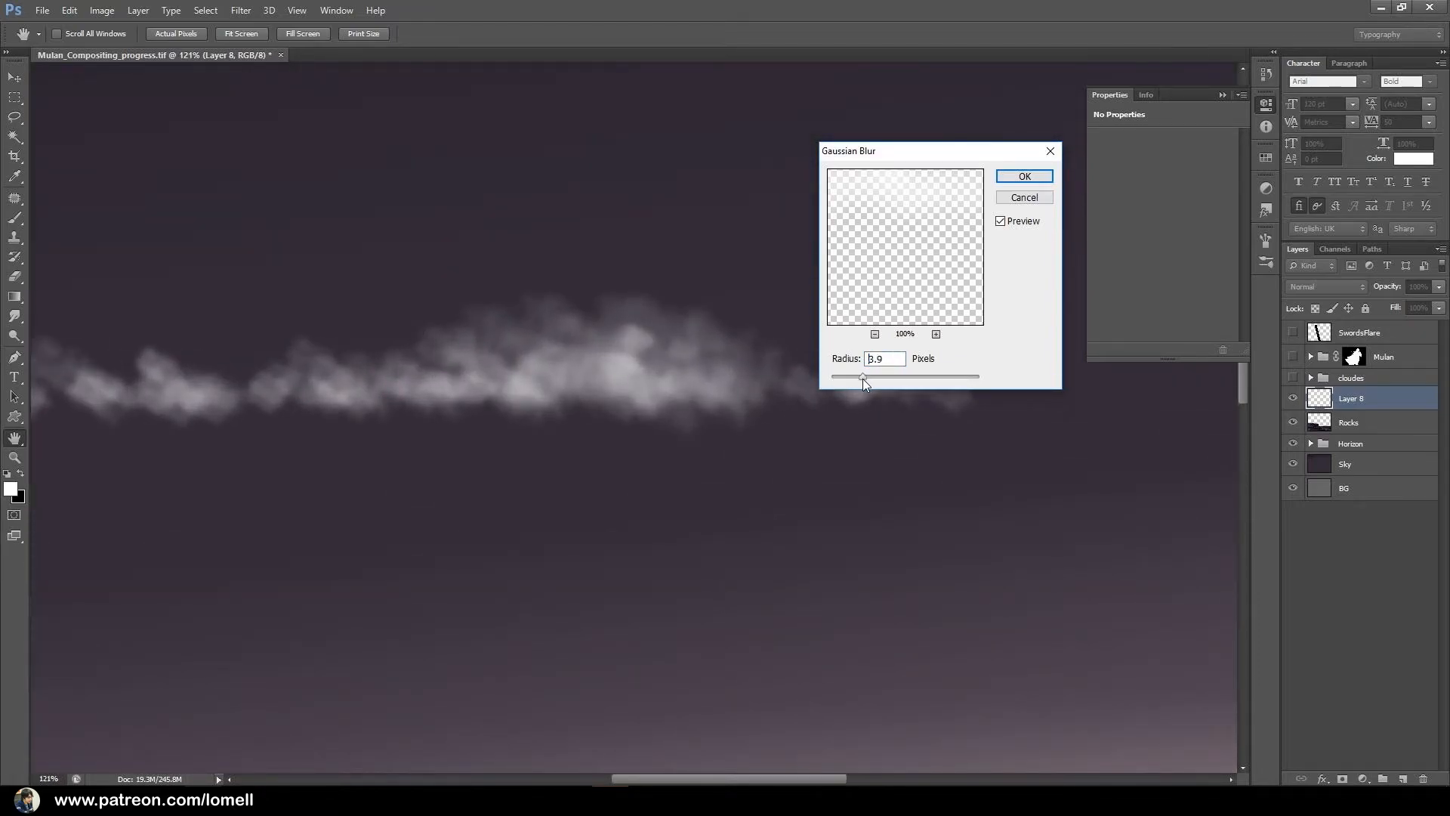
{"action": "left_click", "coordinate": [1025, 177]}
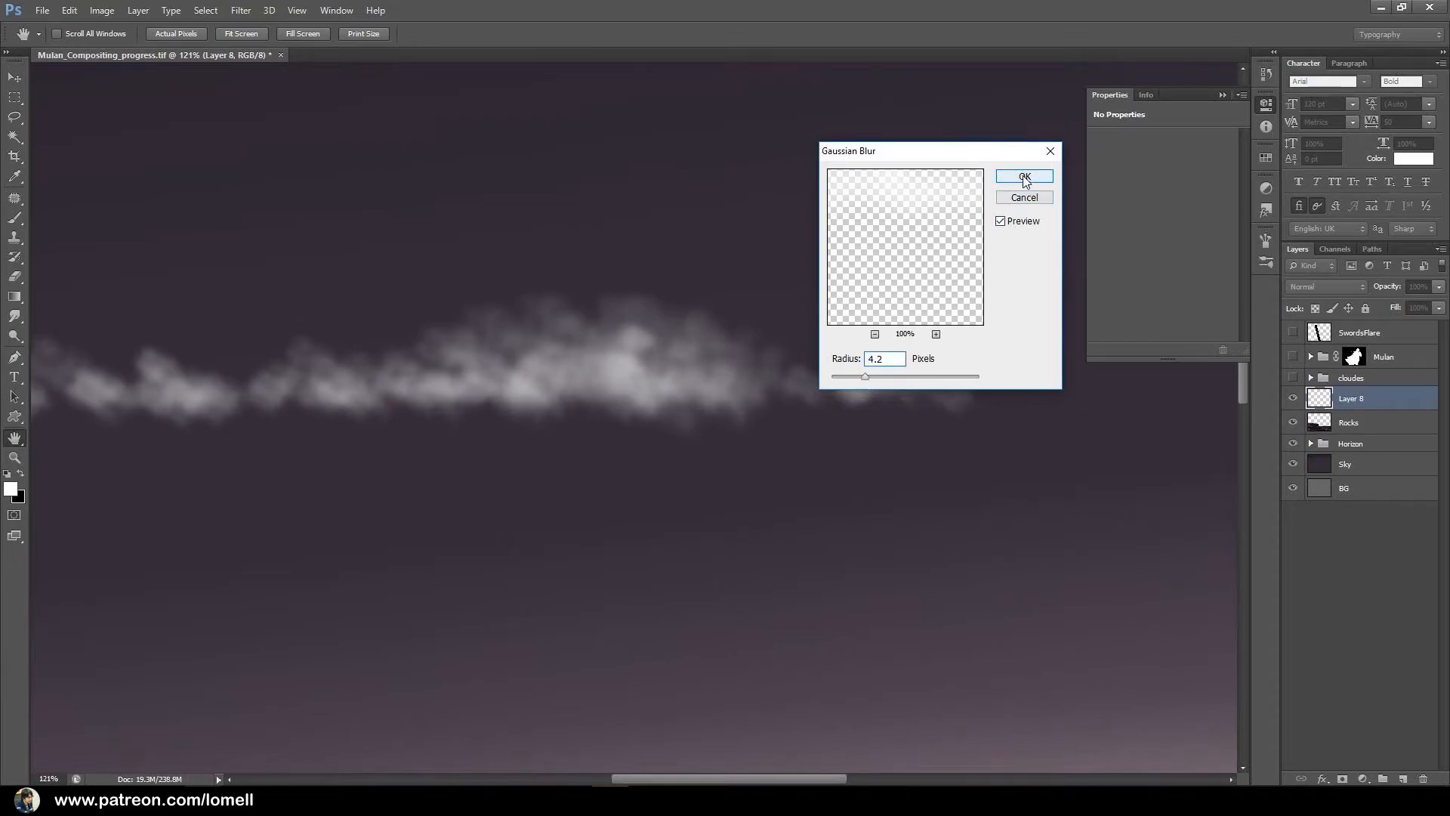
Choose the Smudge tool and set its strength to 42%.
{"action": "left_click", "coordinate": [18, 318]}
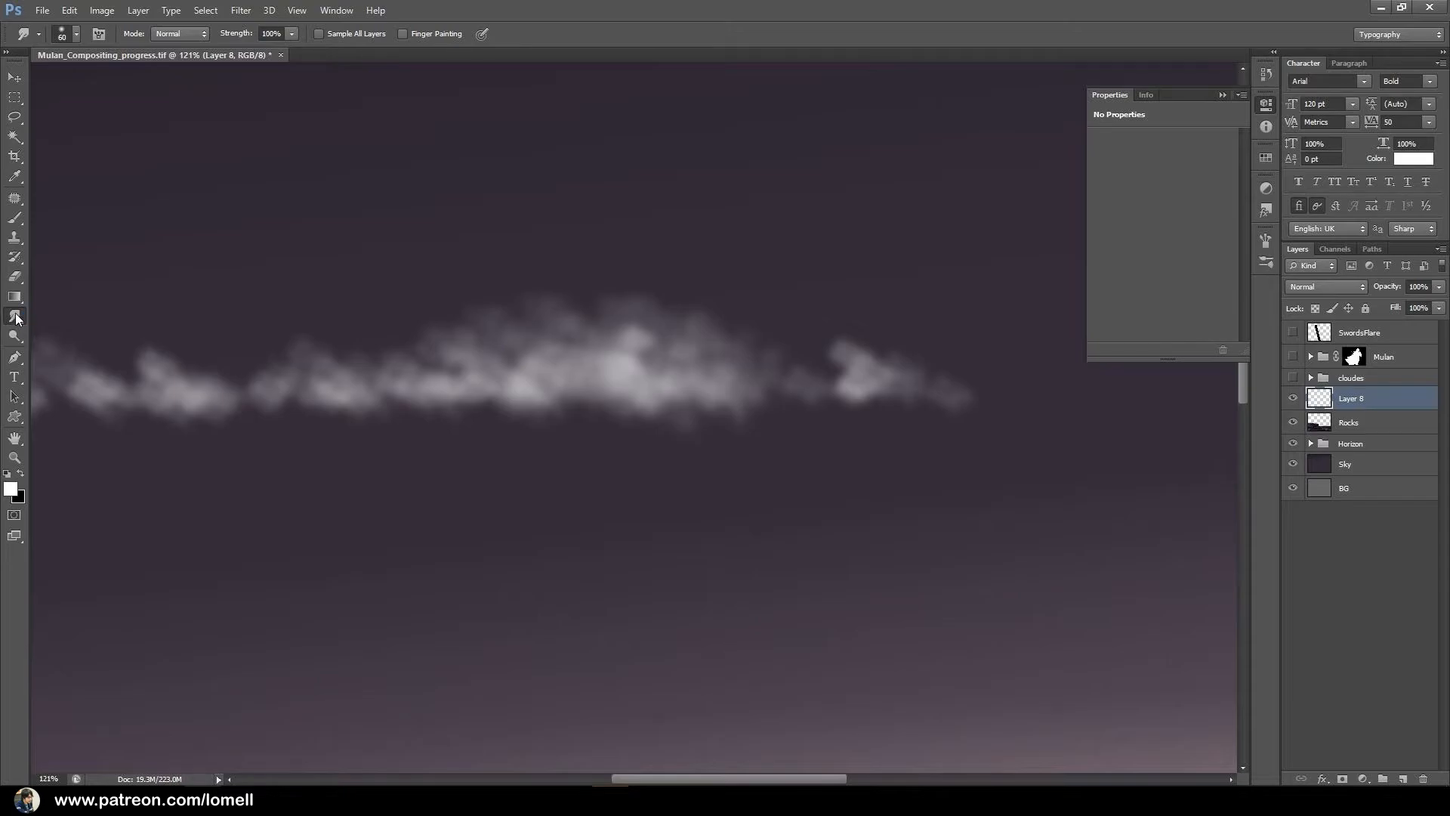
{"action": "left_click", "coordinate": [13, 321]}
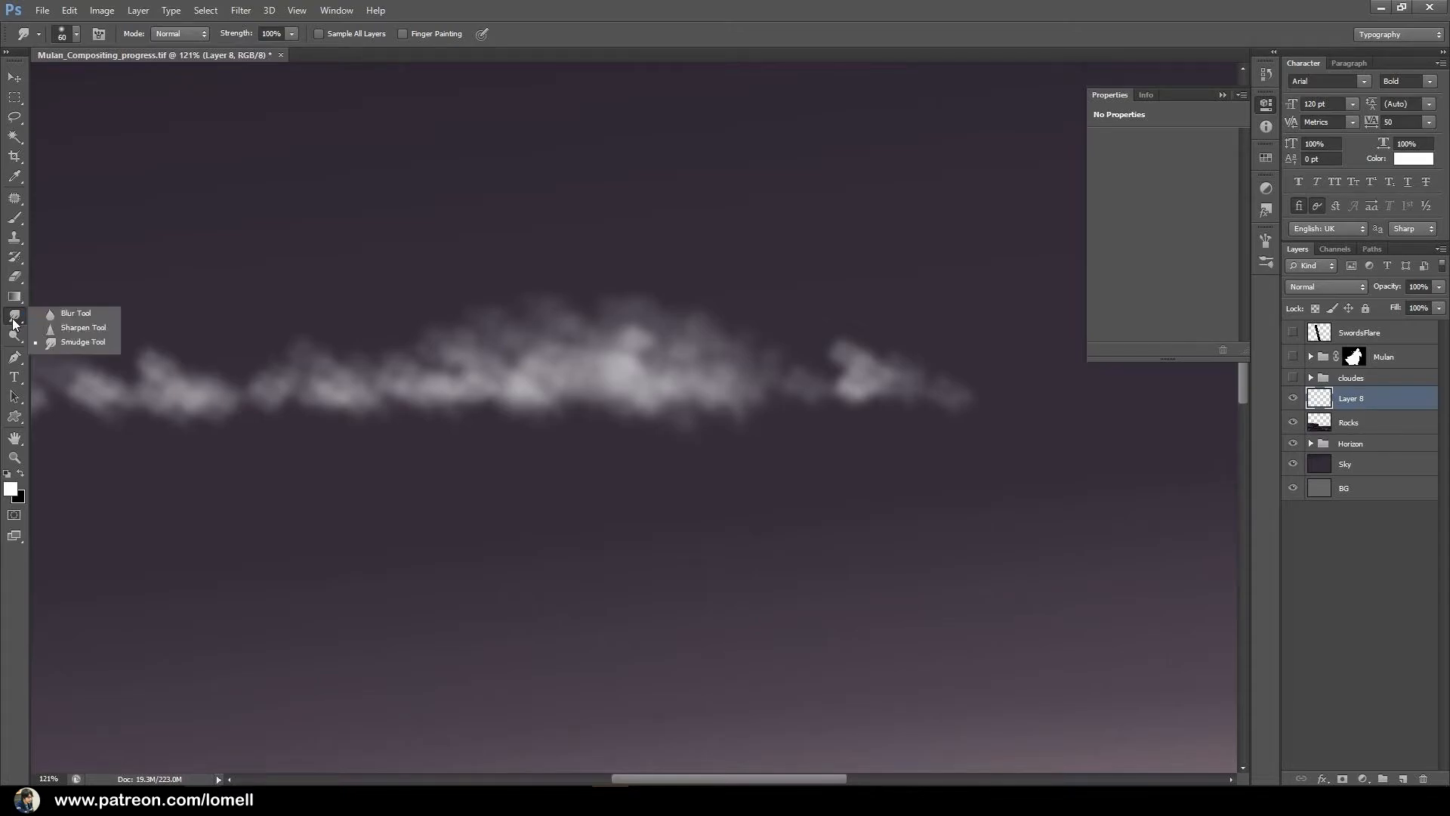
{"action": "left_click", "coordinate": [68, 343]}
{"action": "left_click", "coordinate": [290, 38]}
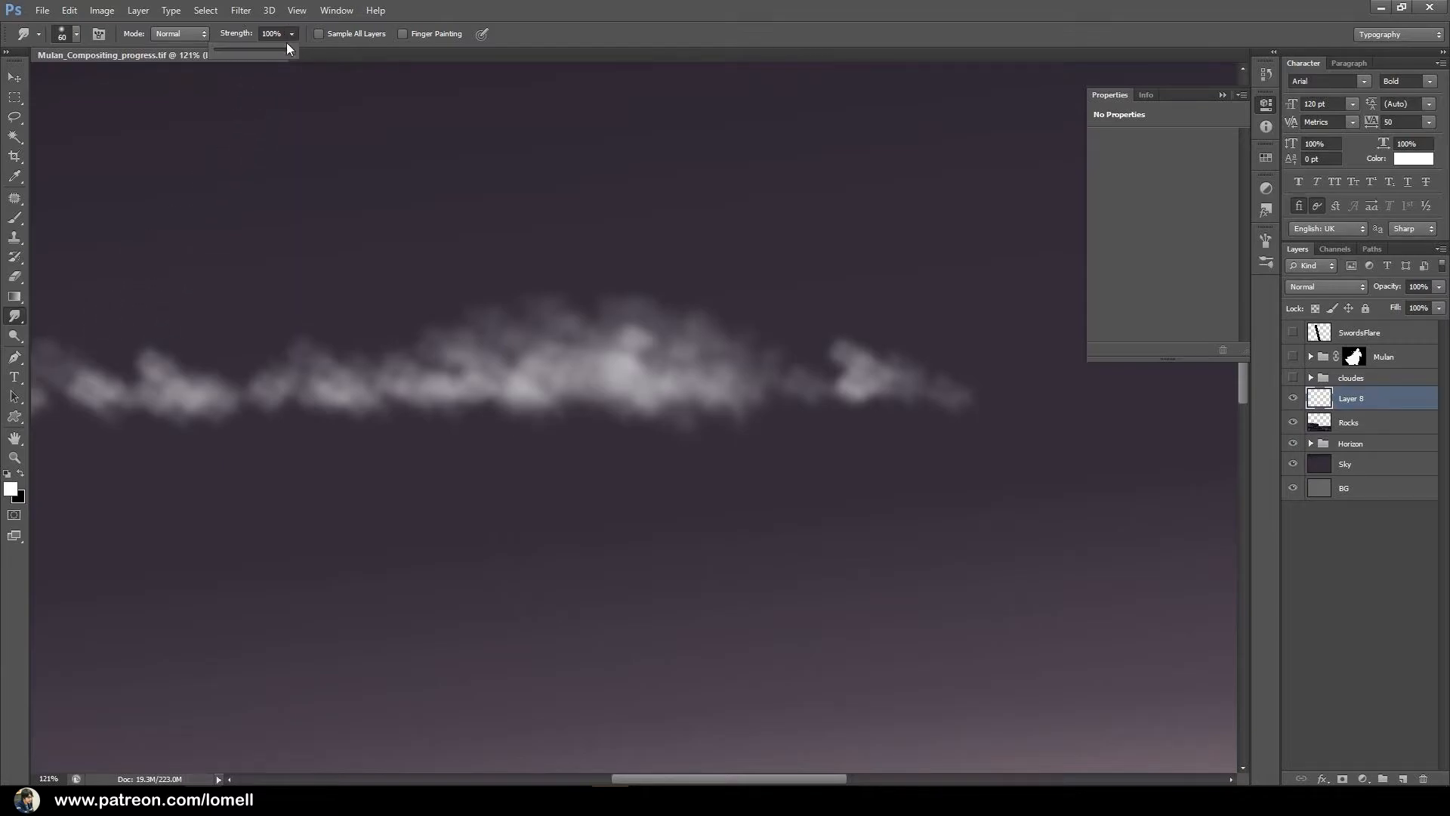
{"action": "left_click_drag", "start_coordinate": [247, 52], "coordinate": [245, 52]}
Smudge the cloud's lower edge horizontally along its whole length with a 70 px brush.
{"action": "scroll", "coordinate": [815, 434], "scroll_direction": "down", "scroll_amount": 5}
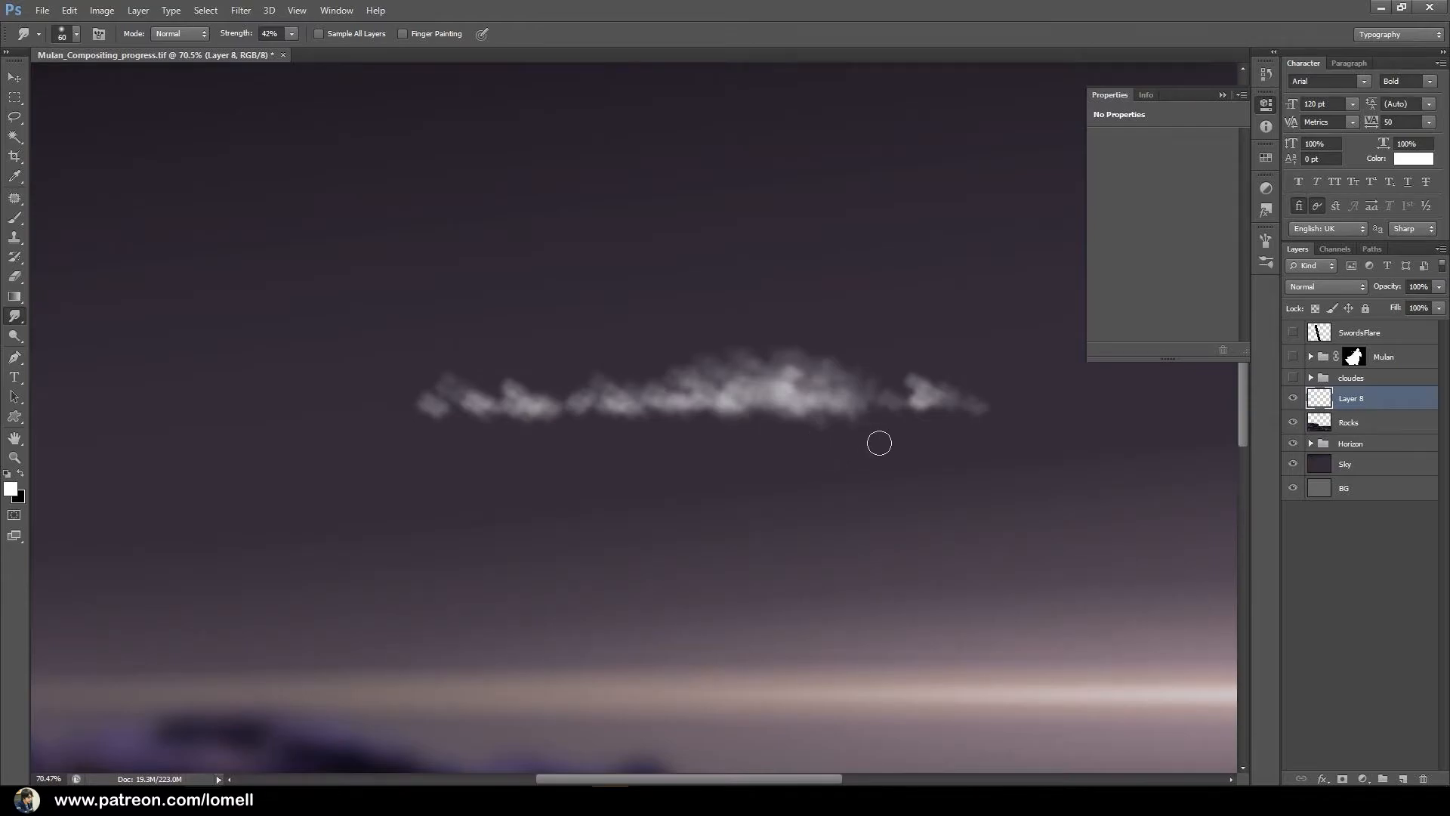
{"action": "key", "text": "bracketleft"}
{"action": "key", "text": "bracketleft"}
{"action": "key", "text": "bracketright"}
{"action": "key", "text": "bracketright"}
{"action": "key", "text": "bracketright"}
{"action": "left_click_drag", "start_coordinate": [981, 405], "coordinate": [431, 411]}
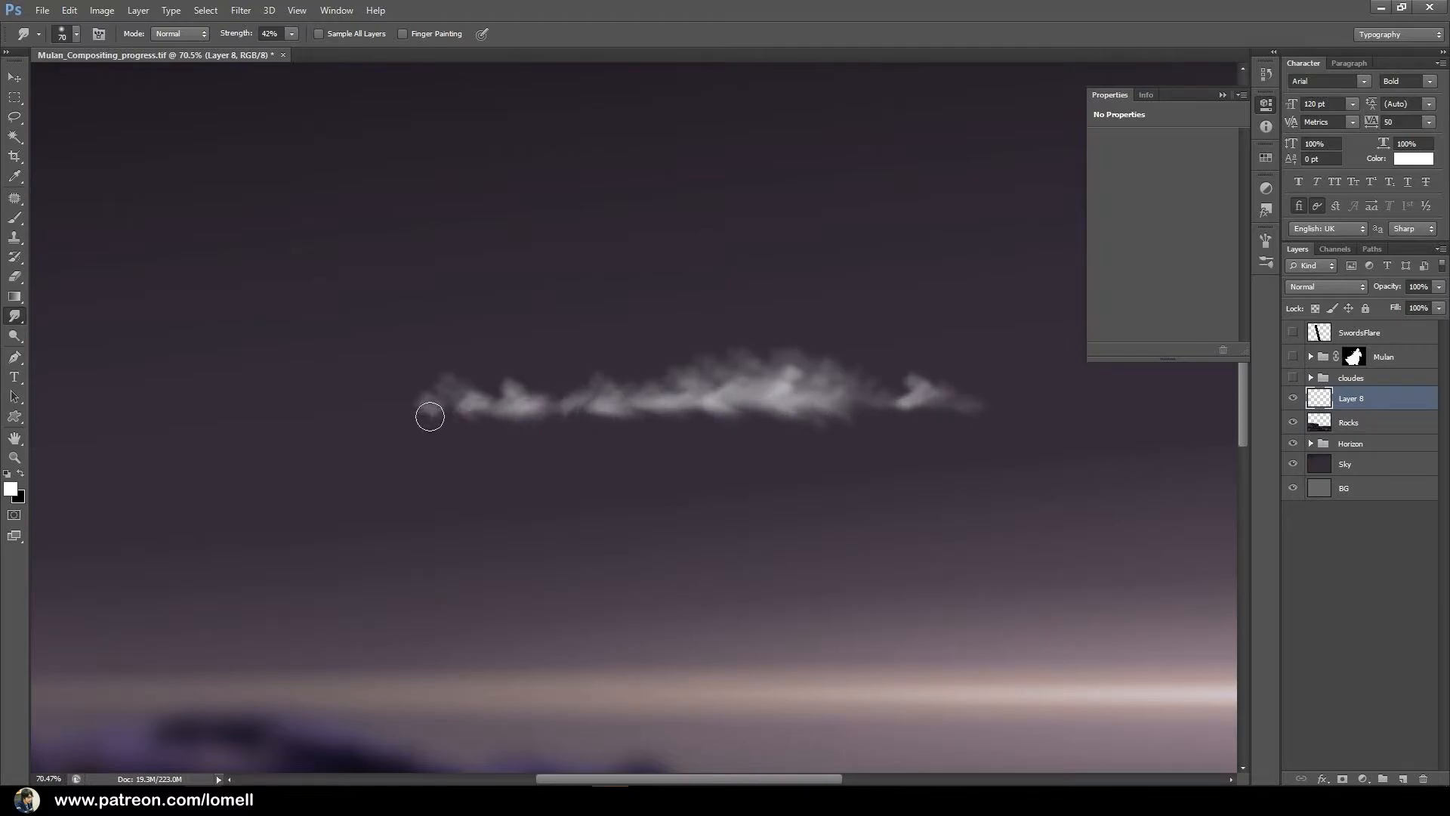
{"action": "mouse_move", "coordinate": [858, 423]}
{"action": "left_mouse_down"}
{"action": "mouse_move", "coordinate": [621, 421]}
{"action": "mouse_move", "coordinate": [476, 443]}
{"action": "left_mouse_up"}
{"action": "left_click_drag", "start_coordinate": [909, 423], "coordinate": [400, 415]}
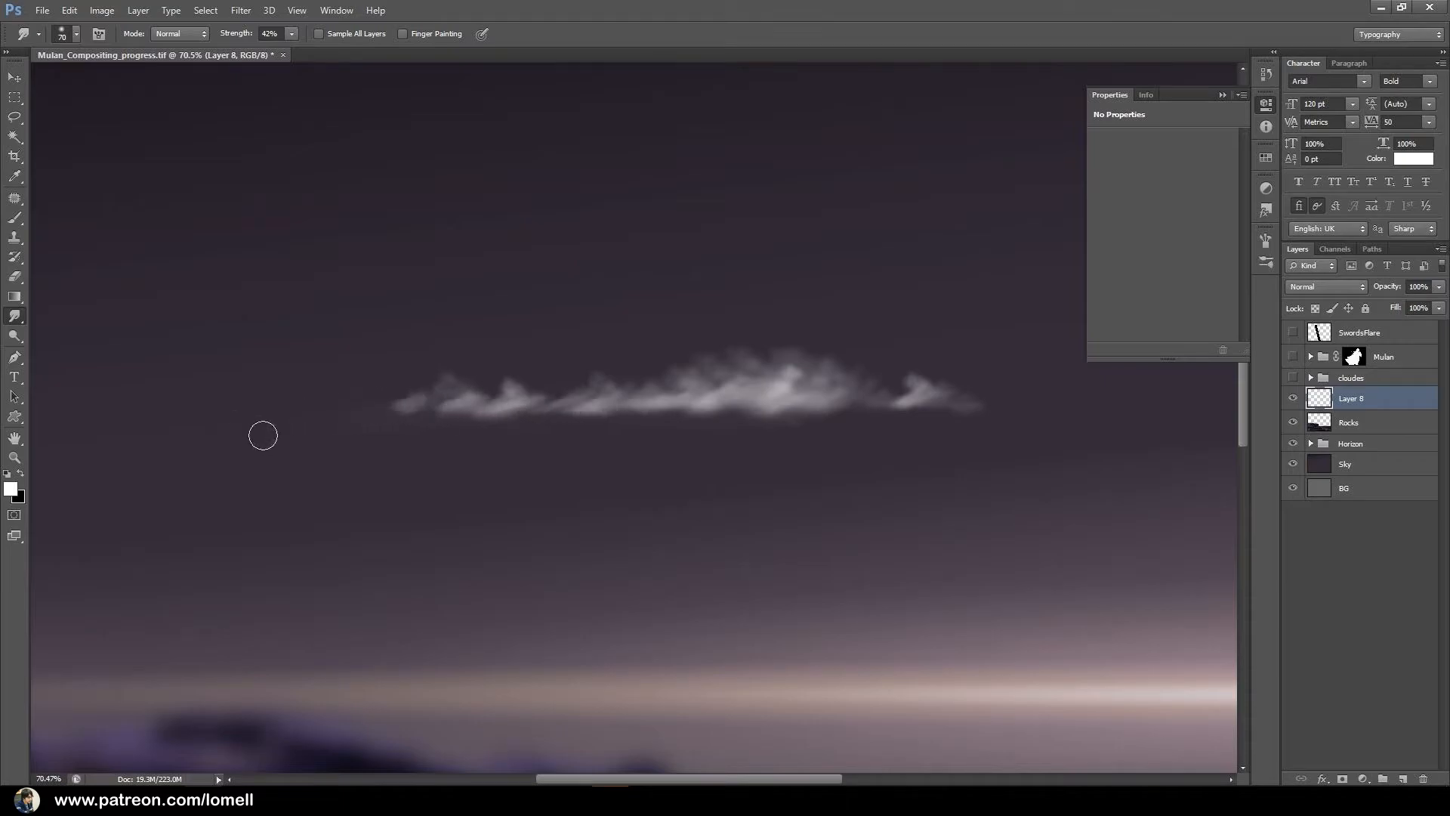
Smudge slanted wisps down and to the left along the cloud's underside, reducing the brush to 25 px.
{"action": "key", "text": "bracketleft"}
{"action": "key", "text": "bracketleft"}
{"action": "key", "text": "bracketleft"}
{"action": "key", "text": "bracketleft"}
{"action": "key", "text": "bracketleft"}
{"action": "key", "text": "bracketright"}
{"action": "left_click_drag", "start_coordinate": [485, 426], "coordinate": [390, 464]}
{"action": "mouse_move", "coordinate": [710, 405]}
{"action": "left_mouse_down"}
{"action": "mouse_move", "coordinate": [610, 463]}
{"action": "mouse_move", "coordinate": [611, 450]}
{"action": "mouse_move", "coordinate": [582, 457]}
{"action": "mouse_move", "coordinate": [606, 413]}
{"action": "mouse_move", "coordinate": [560, 437]}
{"action": "left_mouse_up"}
{"action": "key", "text": "bracketleft"}
{"action": "key", "text": "bracketleft"}
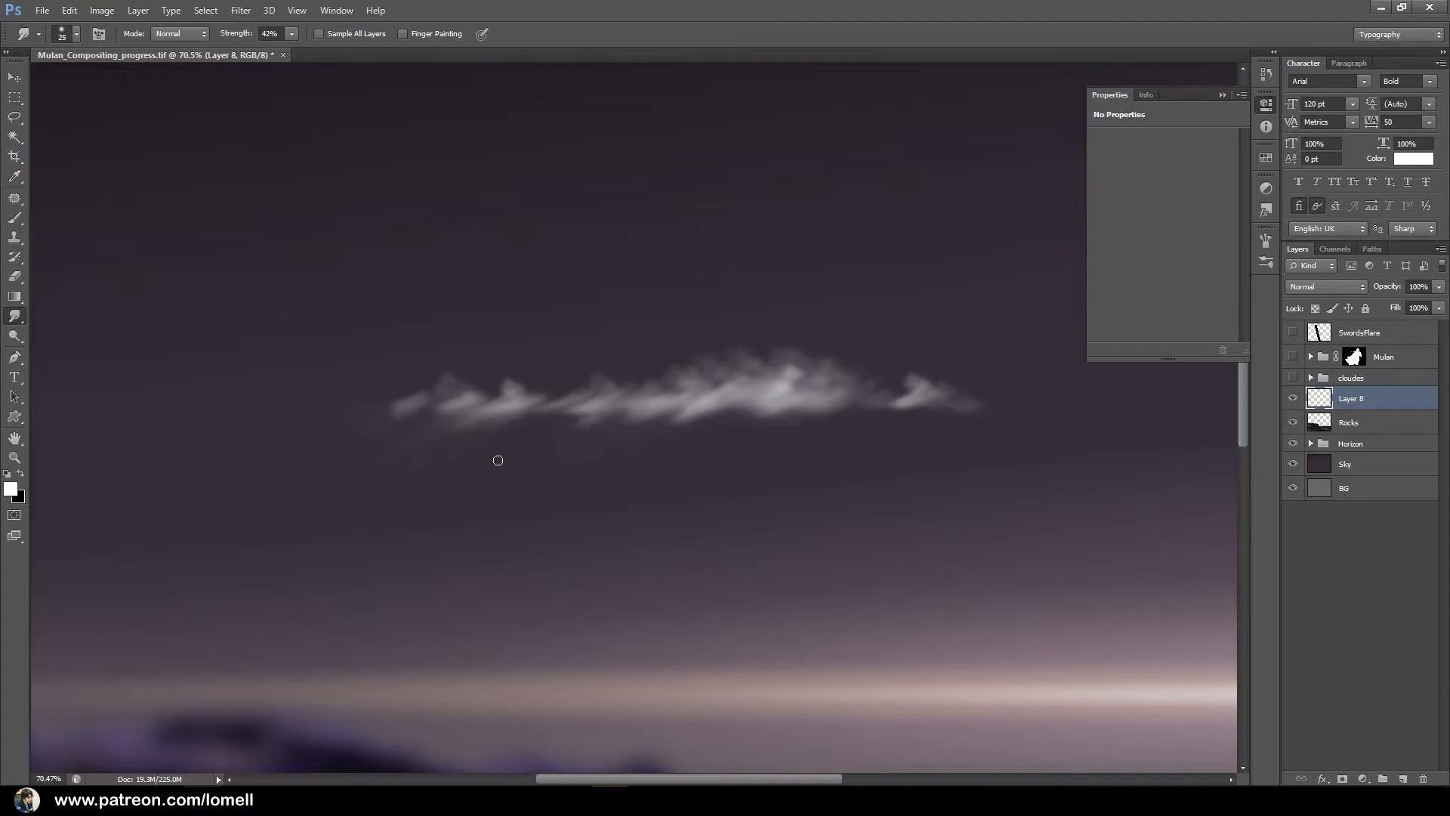
{"action": "mouse_move", "coordinate": [771, 416]}
{"action": "left_mouse_down"}
{"action": "mouse_move", "coordinate": [678, 476]}
{"action": "mouse_move", "coordinate": [731, 412]}
{"action": "left_mouse_up"}
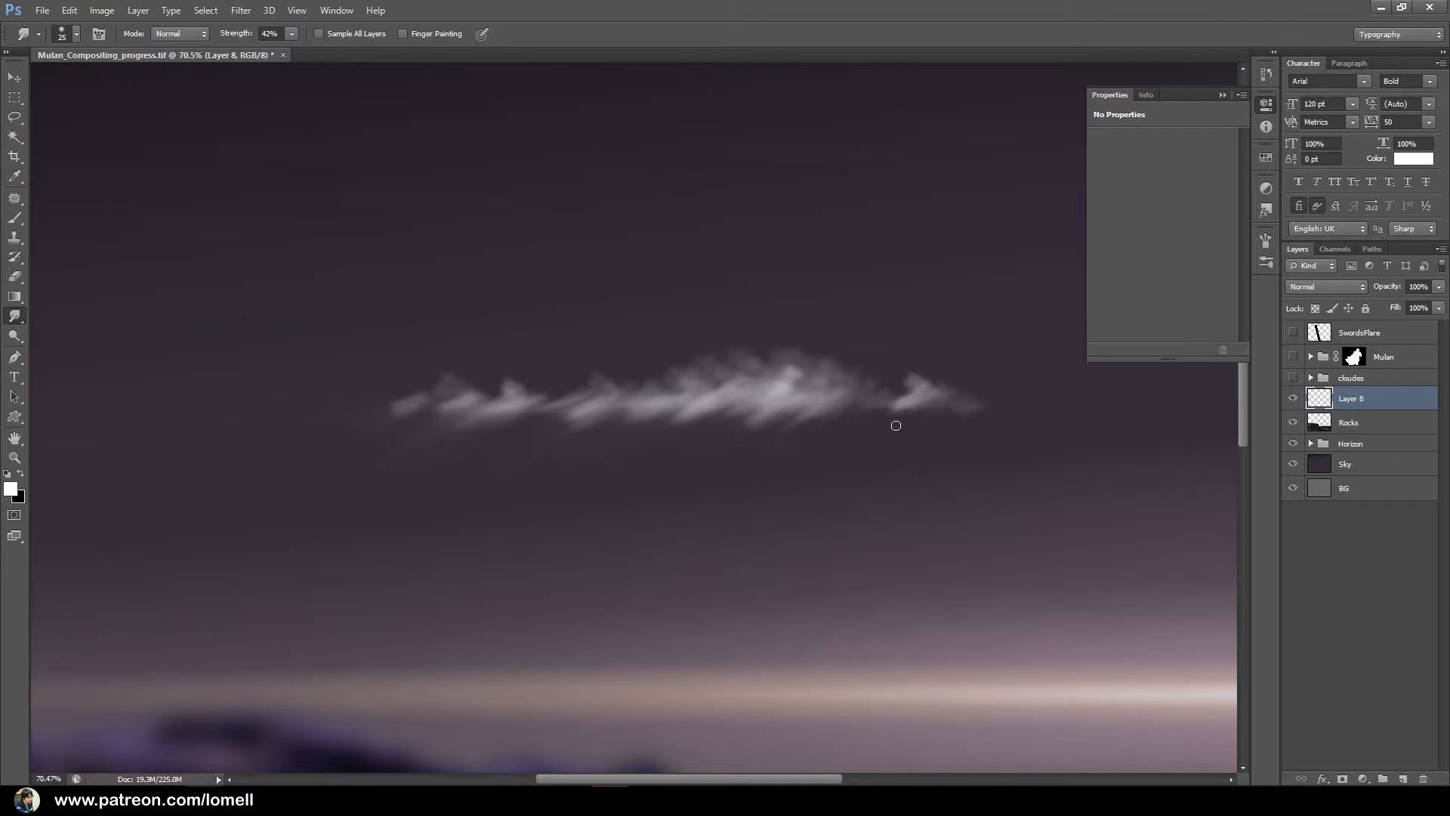
{"action": "left_click_drag", "start_coordinate": [897, 407], "coordinate": [859, 417]}
Smudge longer diagonal streaks downward from the thick centre of the cloud with varying brush sizes.
{"action": "key", "text": "bracketright"}
{"action": "key", "text": "bracketright"}
{"action": "key", "text": "bracketright"}
{"action": "key", "text": "bracketright"}
{"action": "key", "text": "bracketright"}
{"action": "key", "text": "bracketright"}
{"action": "key", "text": "bracketright"}
{"action": "left_click_drag", "start_coordinate": [768, 439], "coordinate": [729, 469]}
{"action": "key", "text": "bracketleft"}
{"action": "key", "text": "bracketleft"}
{"action": "key", "text": "bracketleft"}
{"action": "left_click_drag", "start_coordinate": [731, 409], "coordinate": [699, 445]}
{"action": "mouse_move", "coordinate": [745, 397]}
{"action": "left_mouse_down"}
{"action": "mouse_move", "coordinate": [803, 408]}
{"action": "mouse_move", "coordinate": [781, 430]}
{"action": "left_mouse_up"}
Smudge fine puffs and wisps into the cloud's upper edge and body with small brushes of about 9 to 20 px.
{"action": "key", "text": "bracketleft"}
{"action": "key", "text": "bracketleft"}
{"action": "key", "text": "bracketleft"}
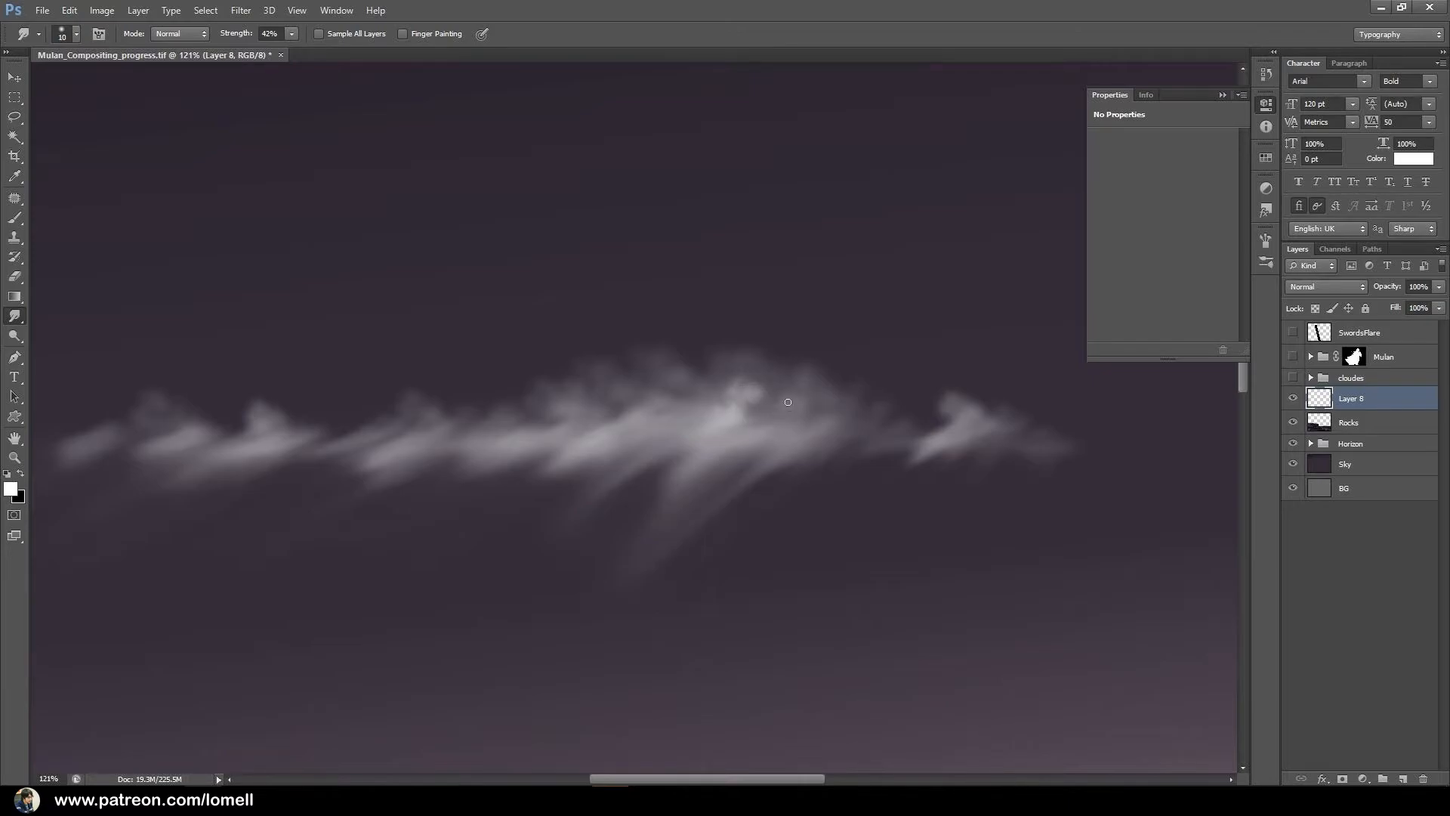
{"action": "left_click_drag", "start_coordinate": [793, 423], "coordinate": [805, 395]}
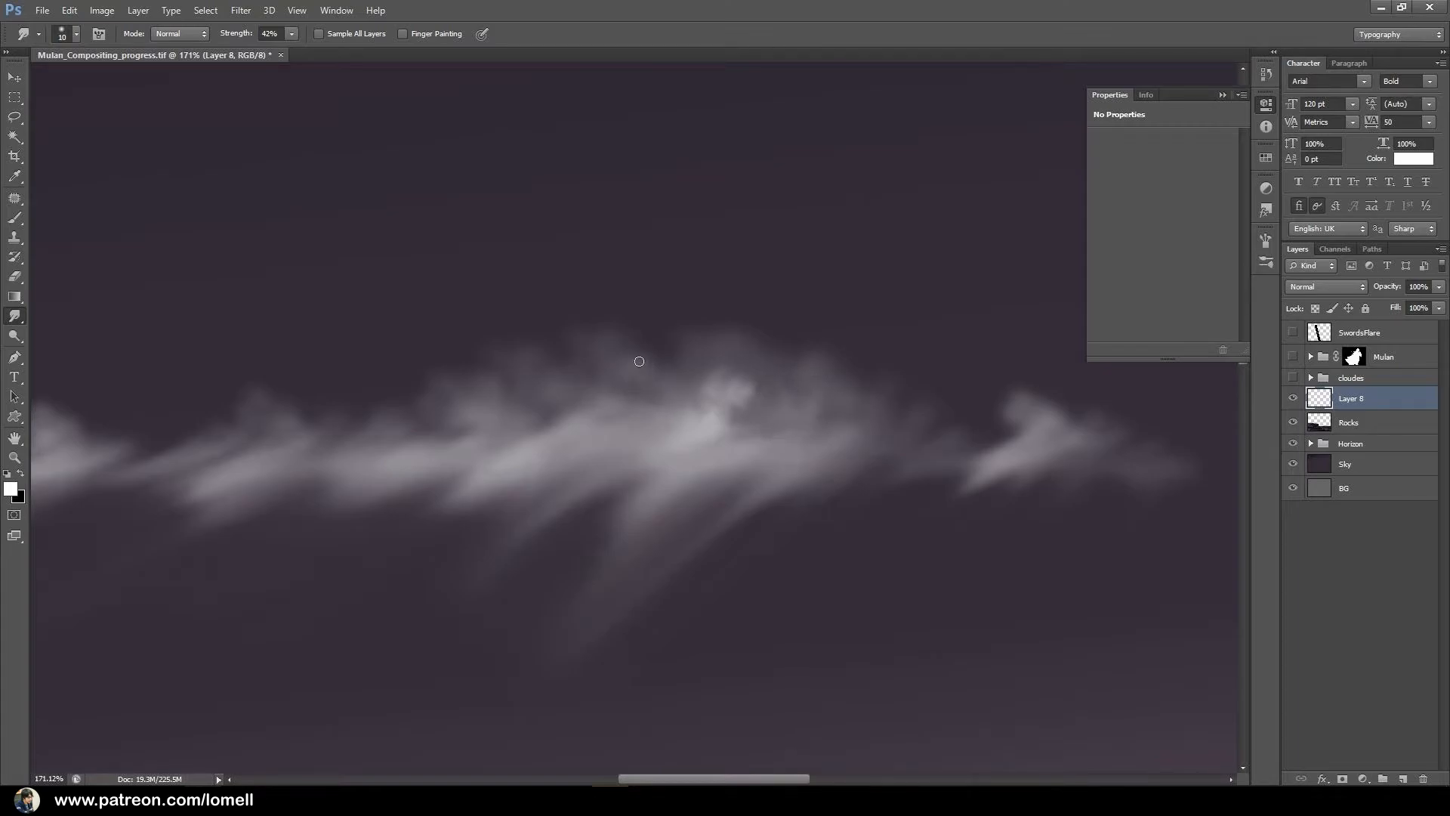
{"action": "mouse_move", "coordinate": [580, 411]}
{"action": "left_mouse_down"}
{"action": "mouse_move", "coordinate": [546, 452]}
{"action": "mouse_move", "coordinate": [565, 432]}
{"action": "mouse_move", "coordinate": [532, 448]}
{"action": "left_mouse_up"}
{"action": "left_click_drag", "start_coordinate": [649, 570], "coordinate": [665, 551]}
{"action": "key", "text": "bracketright"}
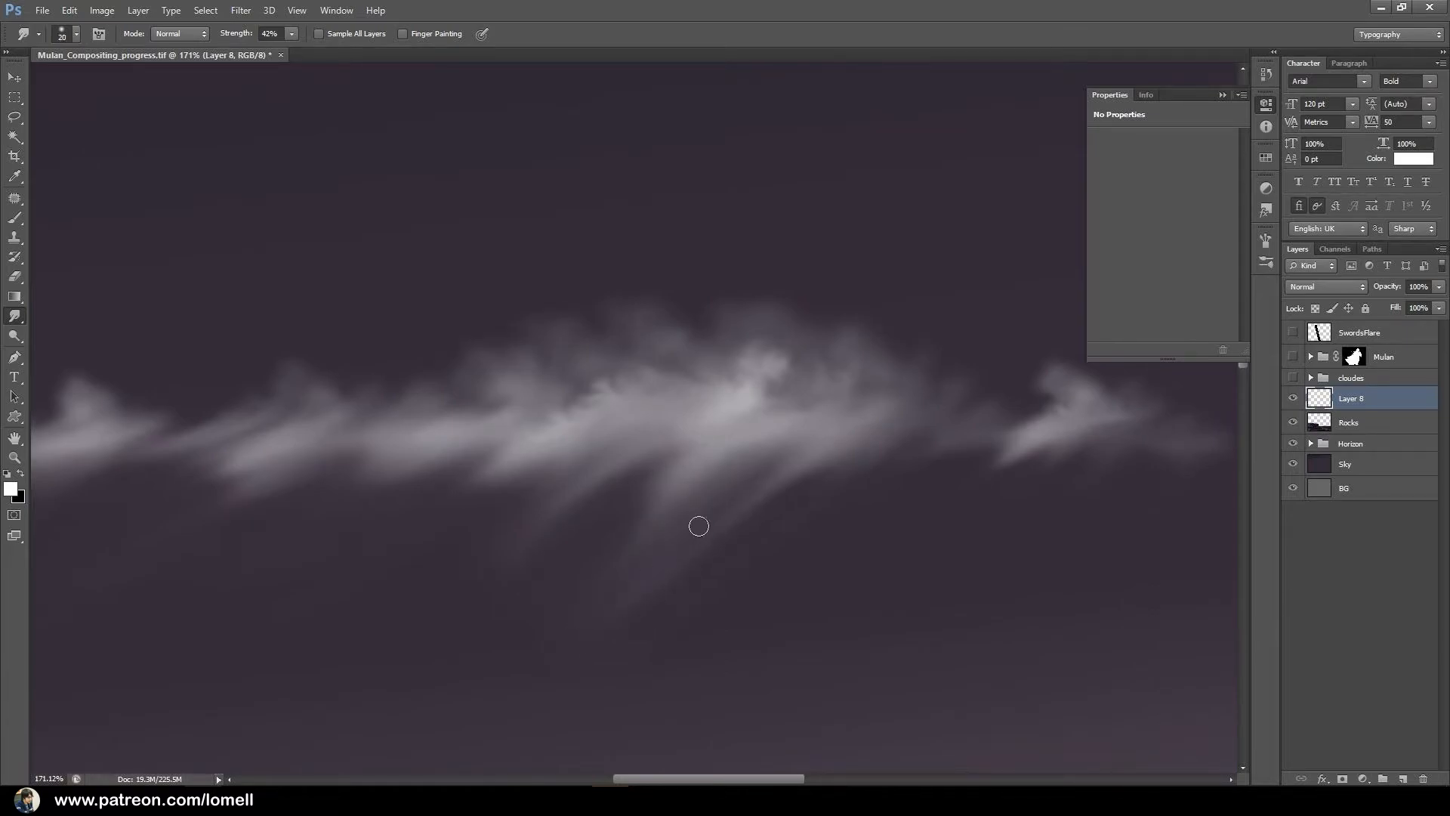
{"action": "left_click_drag", "start_coordinate": [627, 496], "coordinate": [670, 485]}
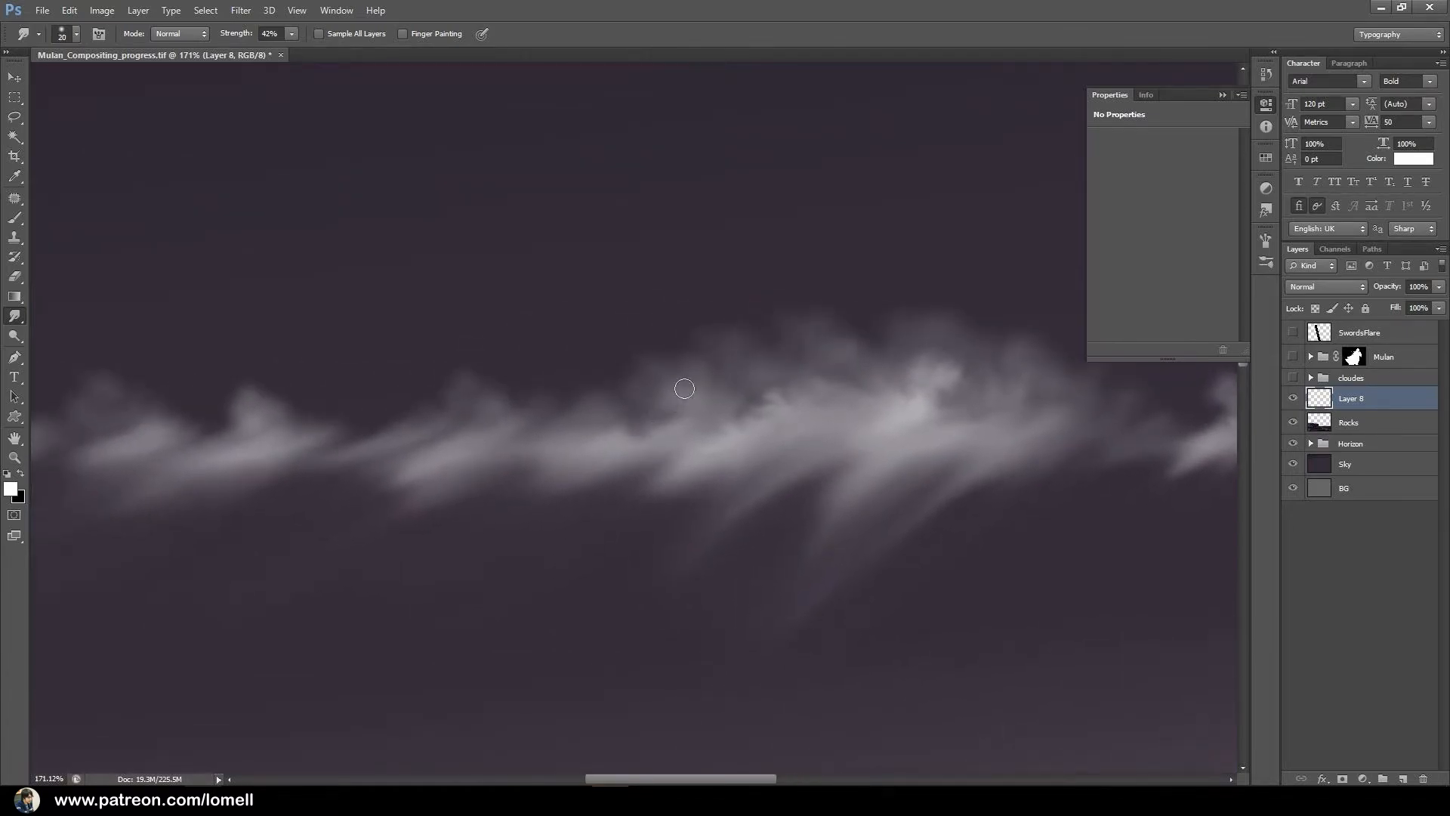
{"action": "key", "text": "bracketleft"}
{"action": "left_click_drag", "start_coordinate": [522, 466], "coordinate": [673, 450]}
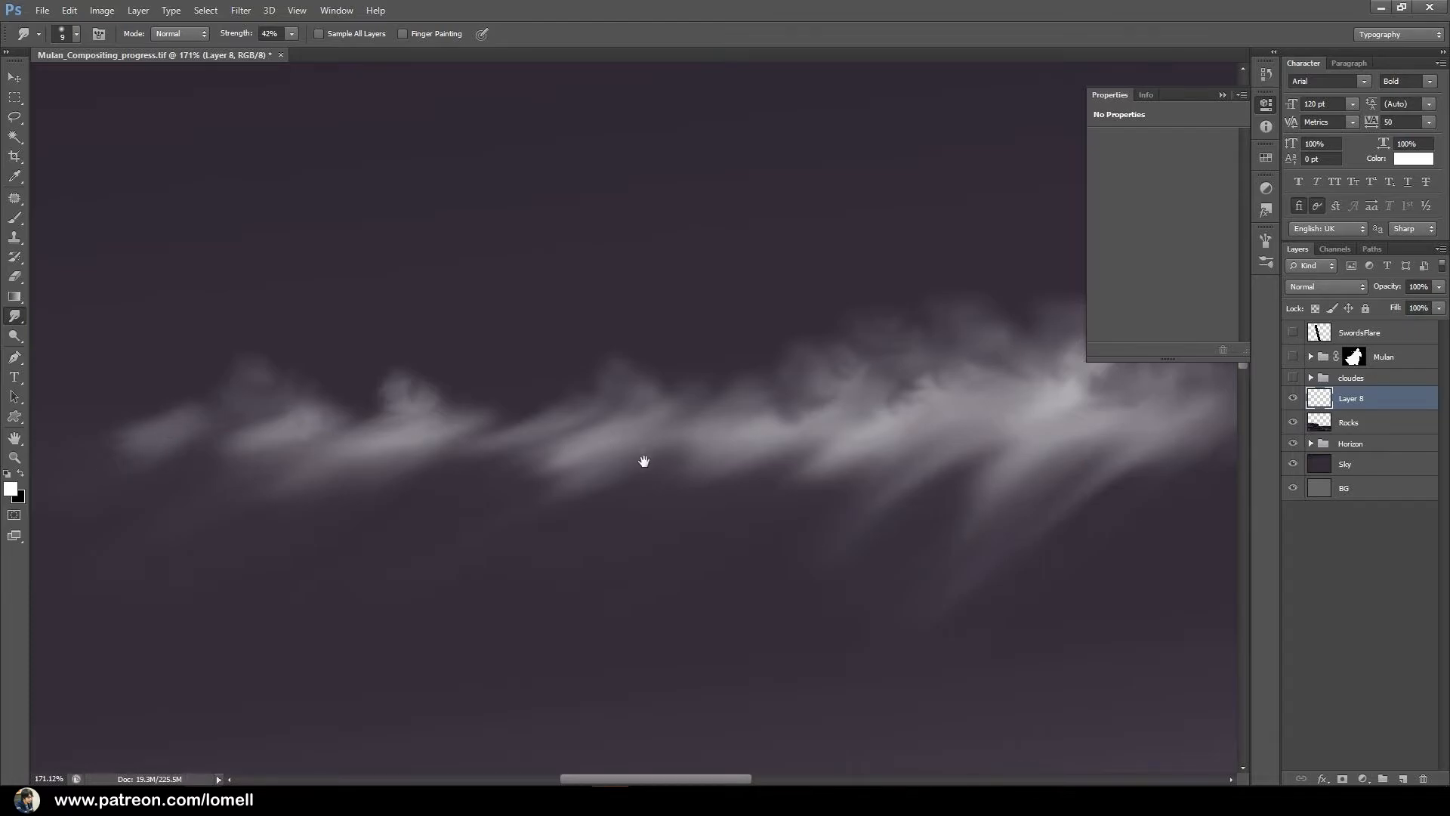
{"action": "left_click_drag", "start_coordinate": [645, 461], "coordinate": [564, 463]}
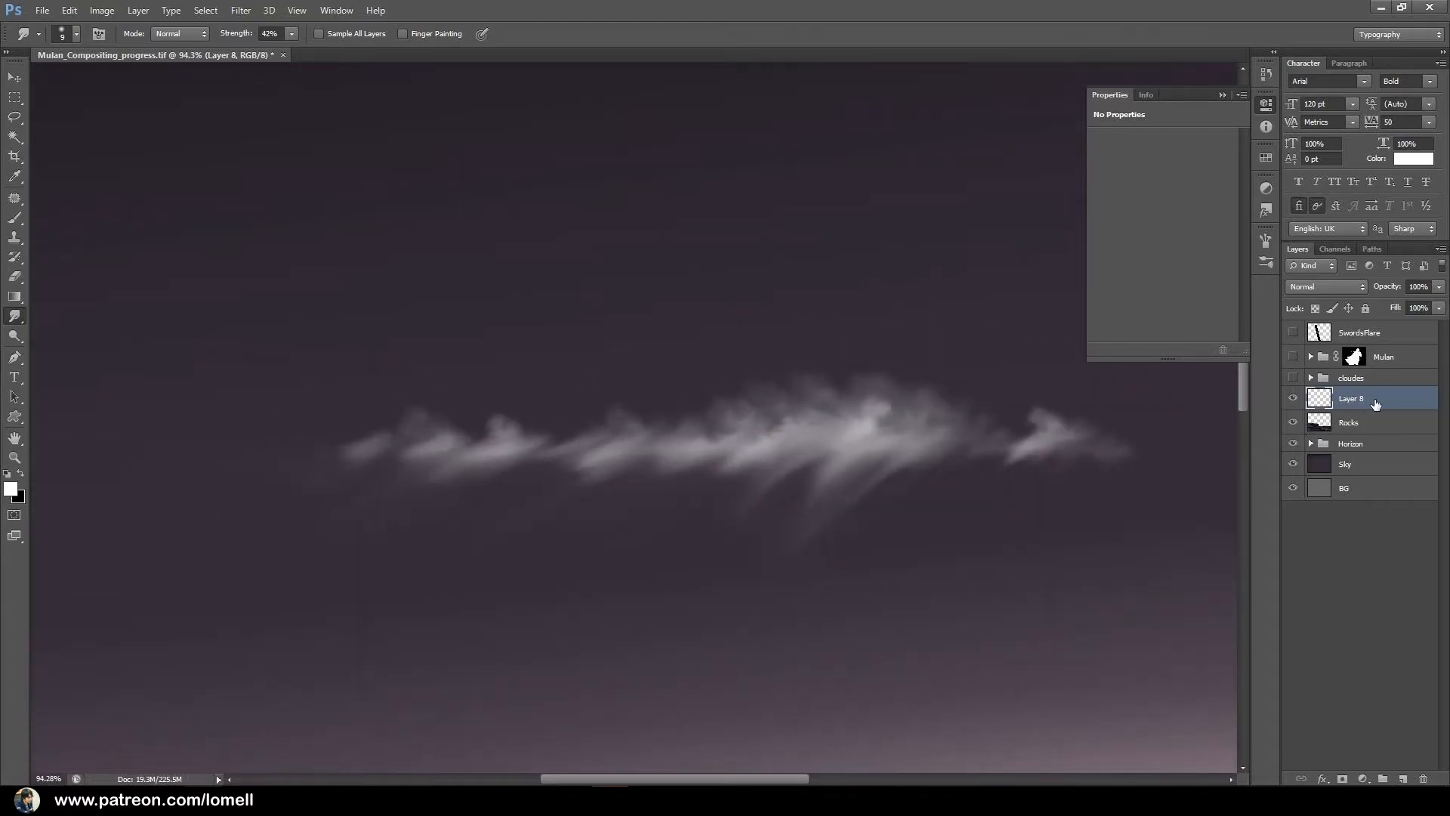
Put the painted cloud layer into a new group named Cloud.
{"action": "key", "text": "ctrl+g"}
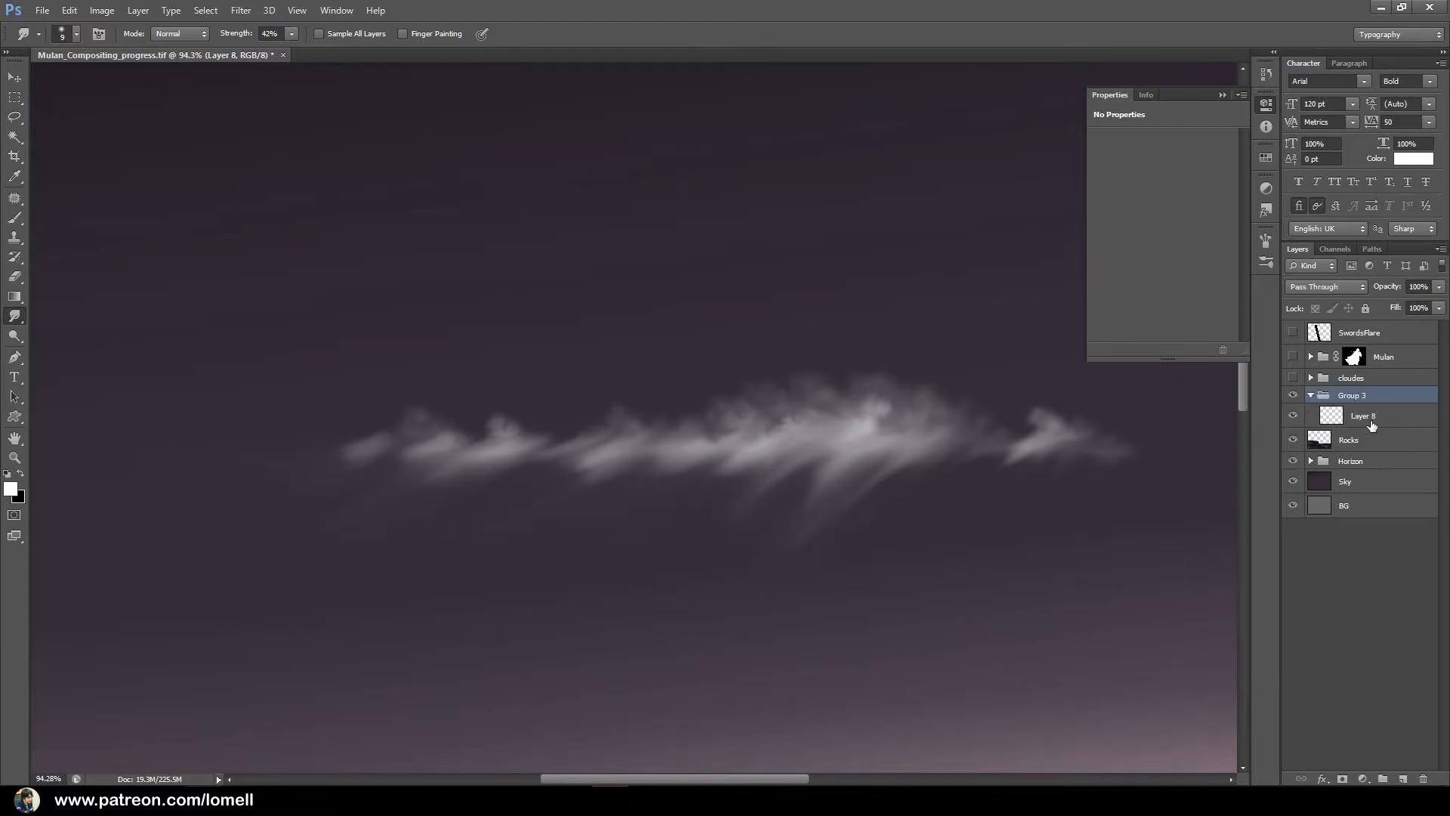
{"action": "double_click", "coordinate": [1353, 397]}
{"action": "type", "text": "Cloud"}
{"action": "key", "text": "Return"}
Add a Hue/Saturation adjustment above the painted cloud layer inside the Cloud group.
{"action": "left_click", "coordinate": [1393, 418]}
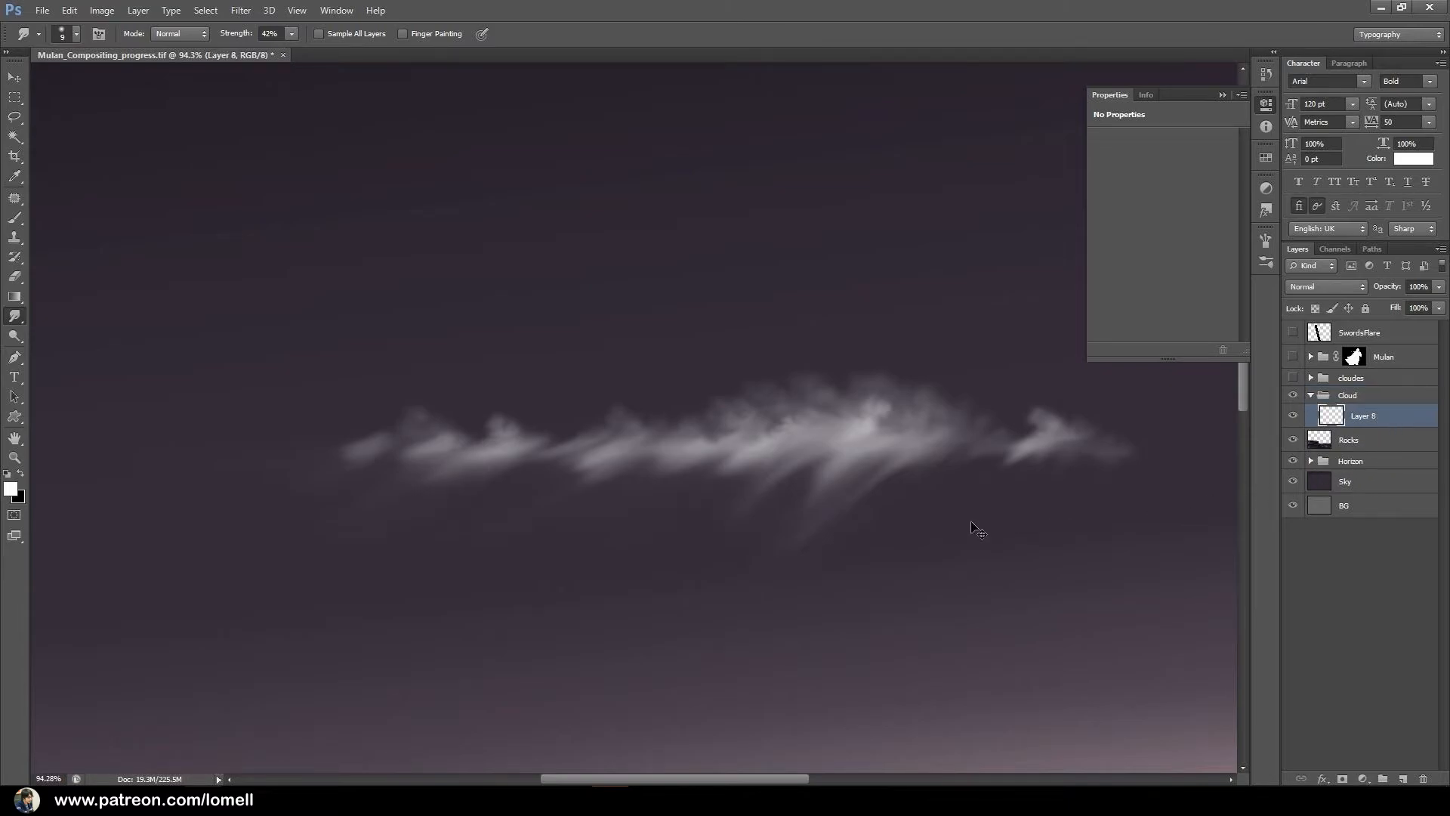
{"action": "scroll", "coordinate": [852, 489], "scroll_direction": "down", "scroll_amount": 3}
{"action": "scroll", "coordinate": [884, 502], "scroll_direction": "up", "scroll_amount": 2}
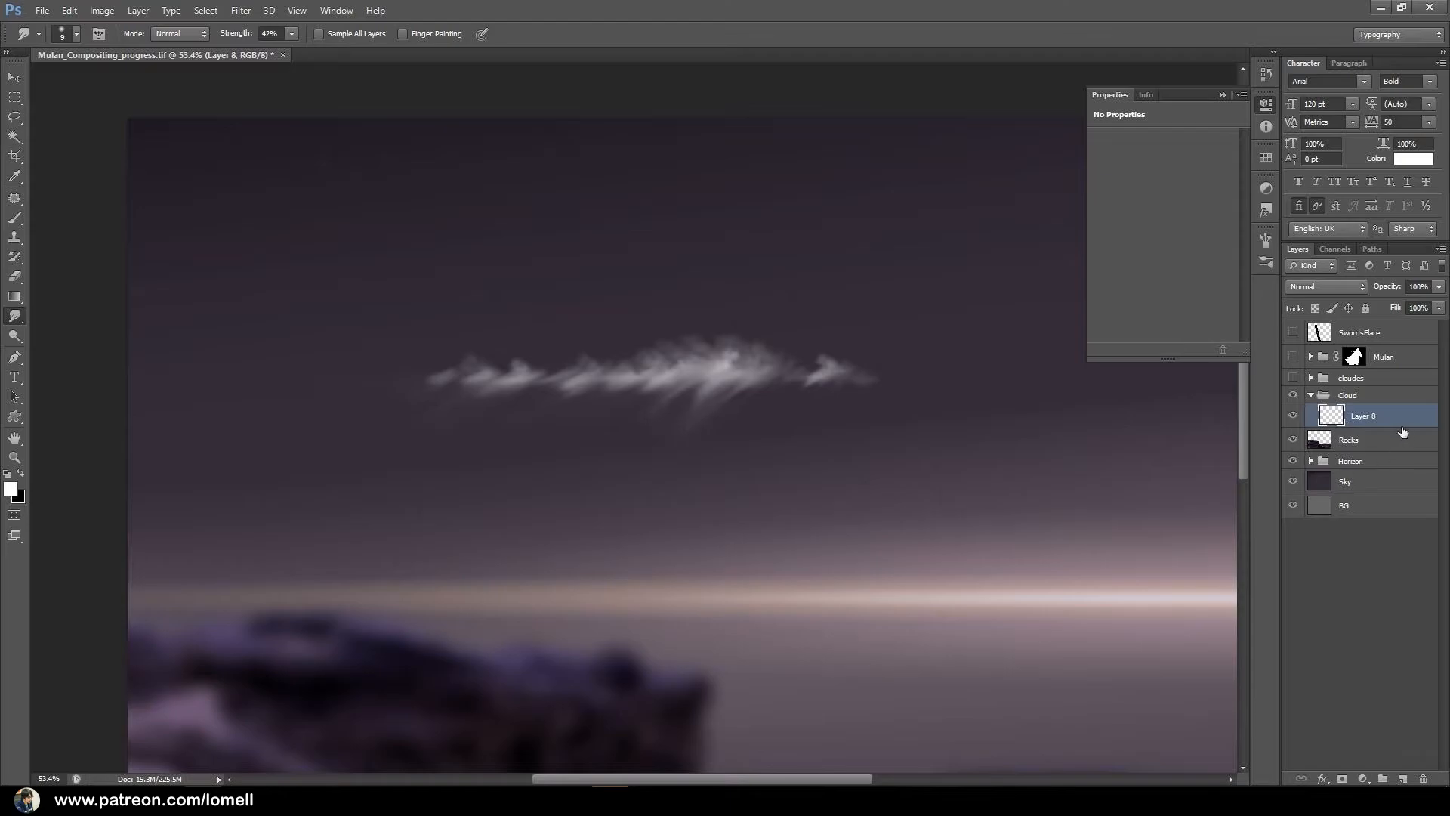
{"action": "left_click", "coordinate": [1363, 778]}
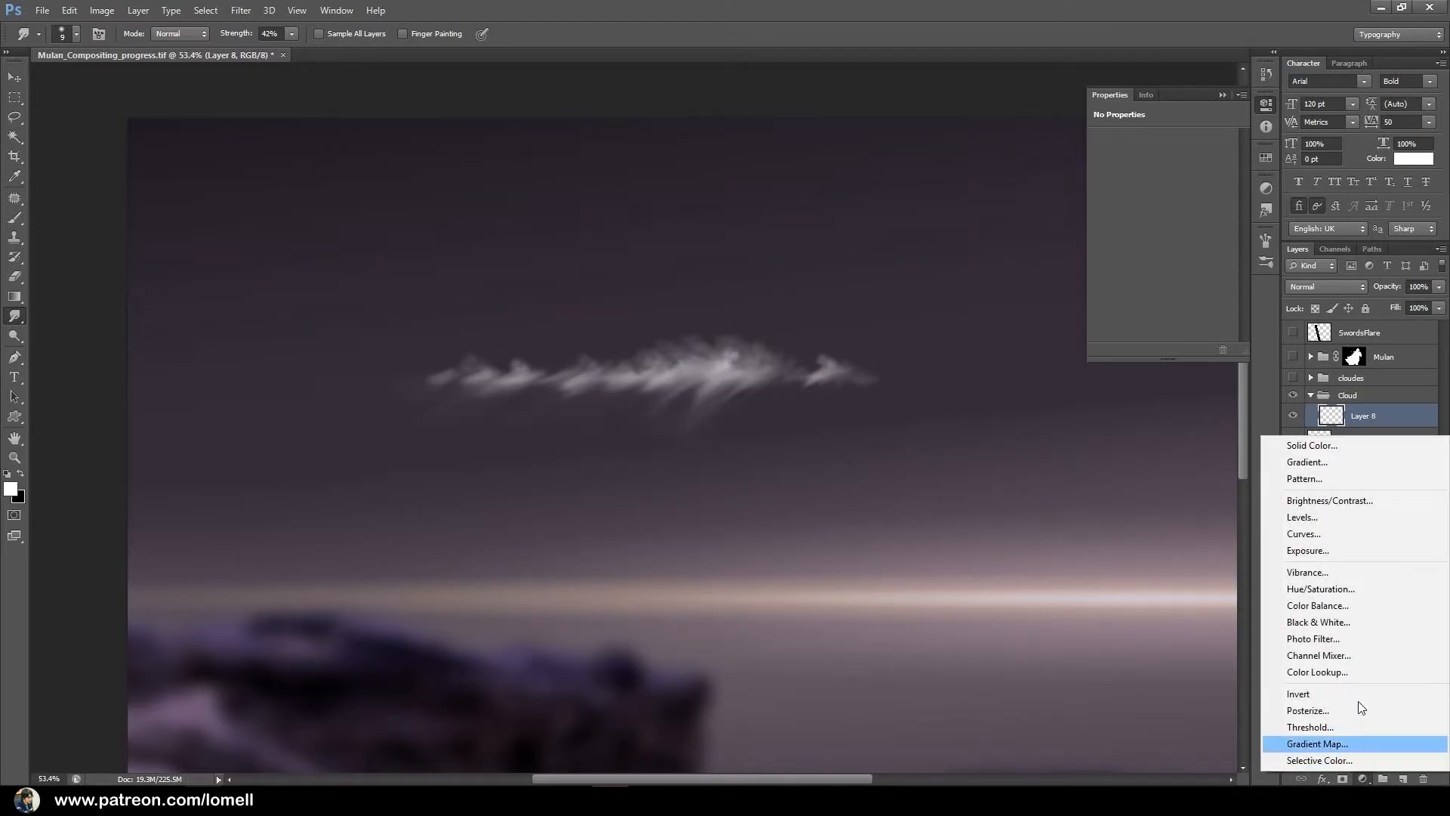
{"action": "left_click", "coordinate": [1344, 589]}
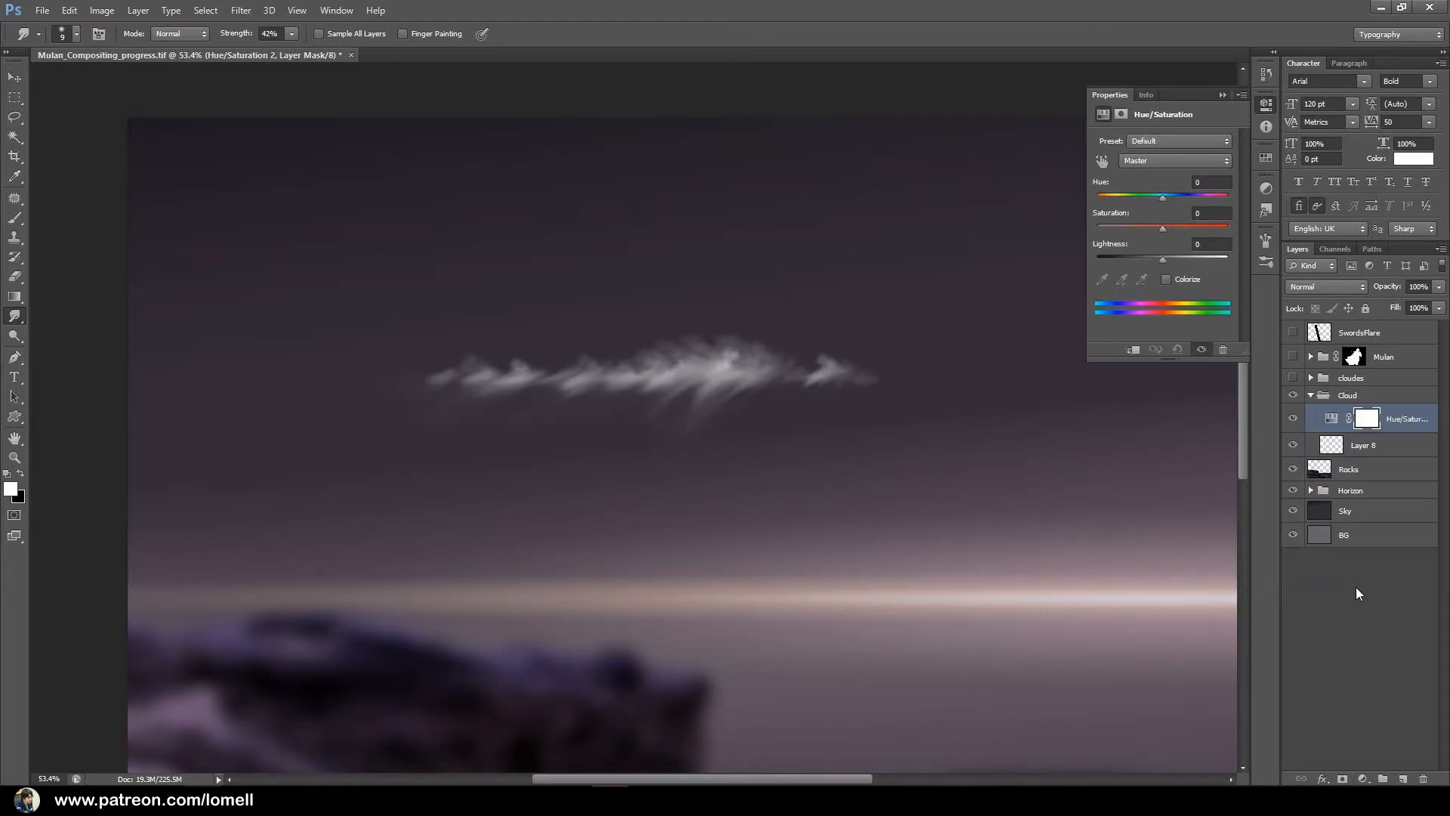
Undo the Hue/Saturation adjustment and instead add a Photo Filter adjustment clipped to the painted cloud layer.
{"action": "key", "text": "ctrl+z"}
{"action": "left_click", "coordinate": [1362, 778]}
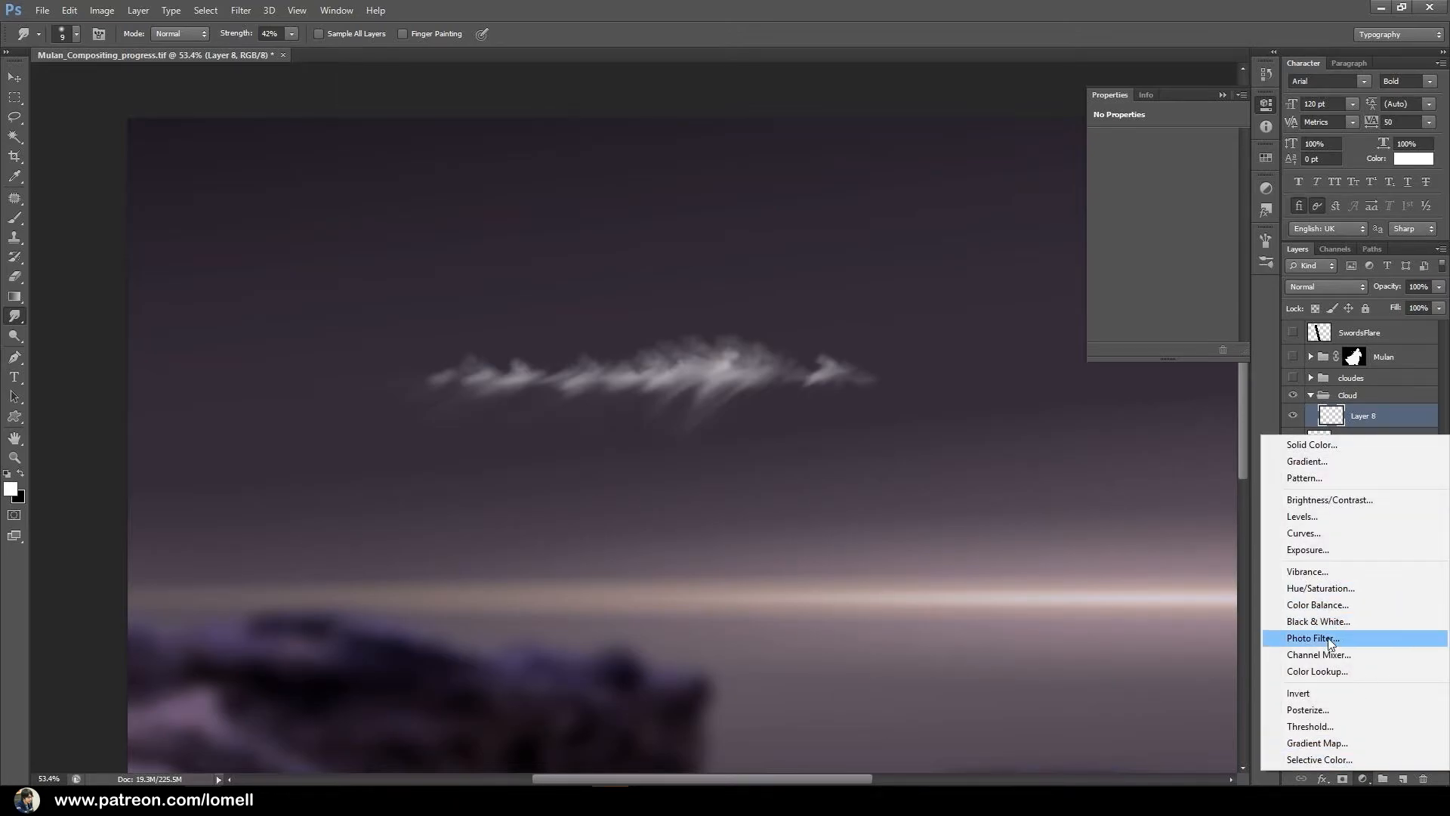
{"action": "left_click", "coordinate": [1344, 640]}
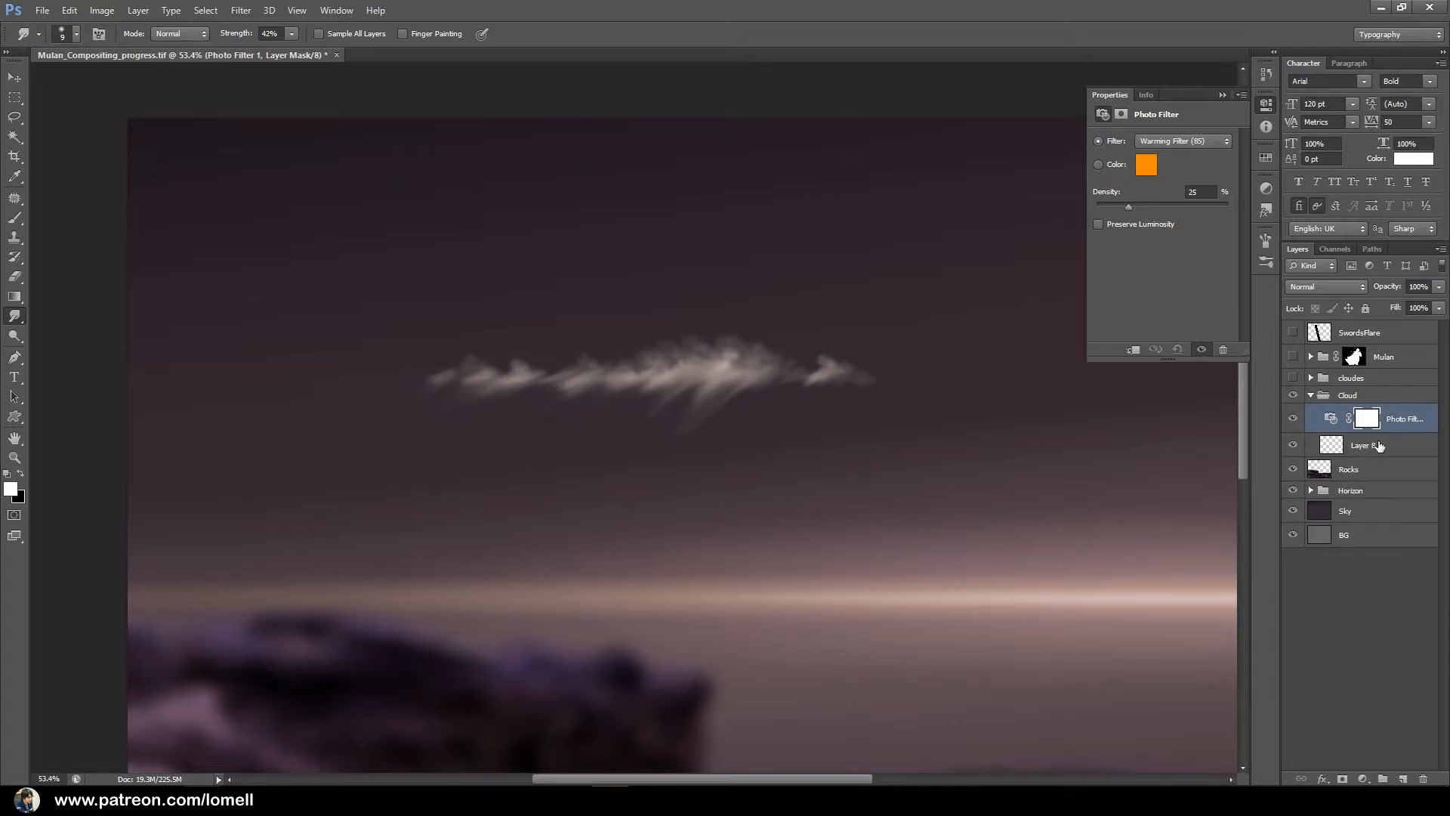
{"action": "right_click", "coordinate": [1423, 425]}
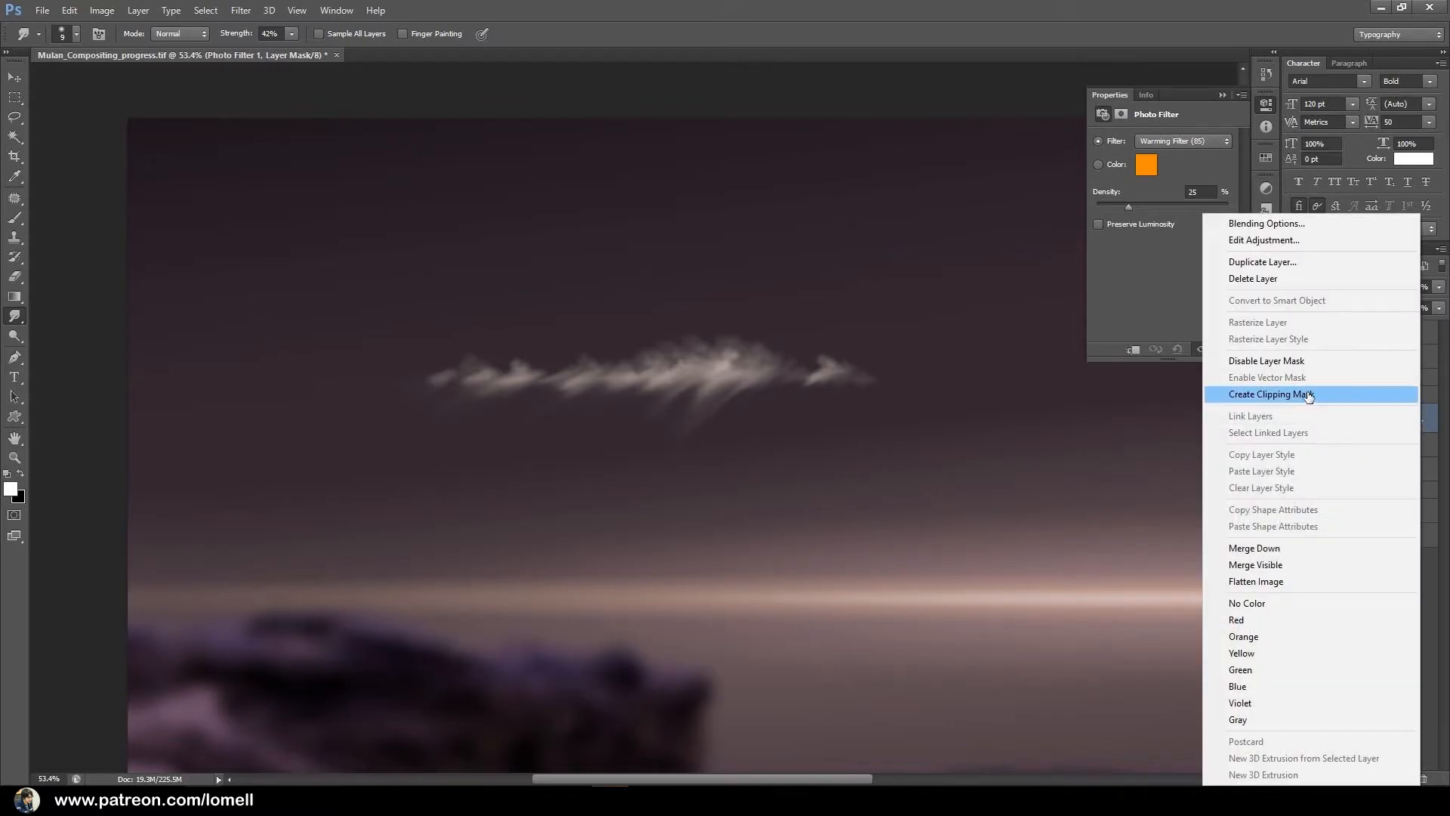
{"action": "left_click", "coordinate": [1310, 394]}
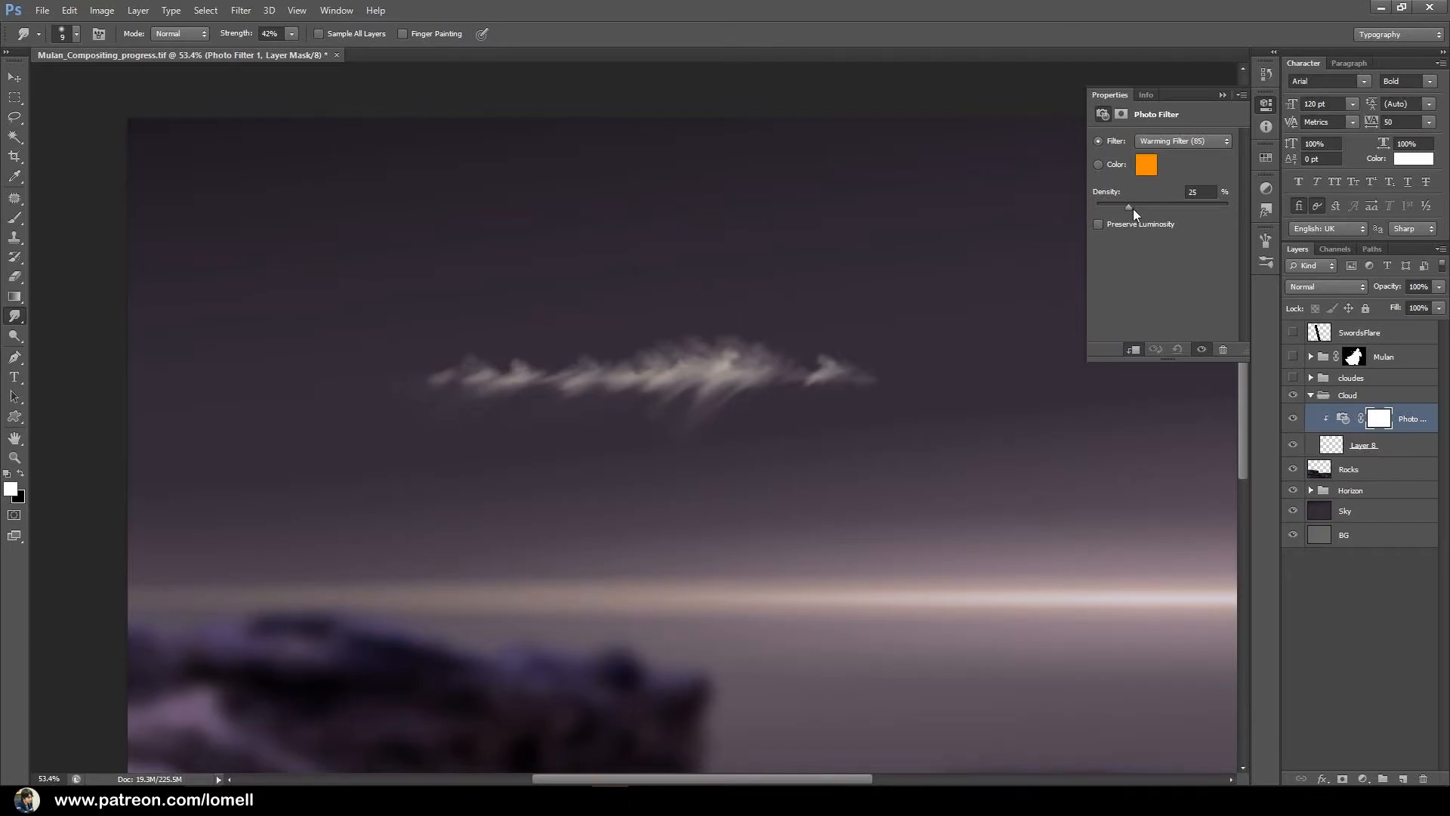
Set the cloud's Photo Filter to 60% density with the purple colour #632a7d.
{"action": "left_click_drag", "start_coordinate": [1149, 204], "coordinate": [1176, 206]}
{"action": "left_click", "coordinate": [1144, 165]}
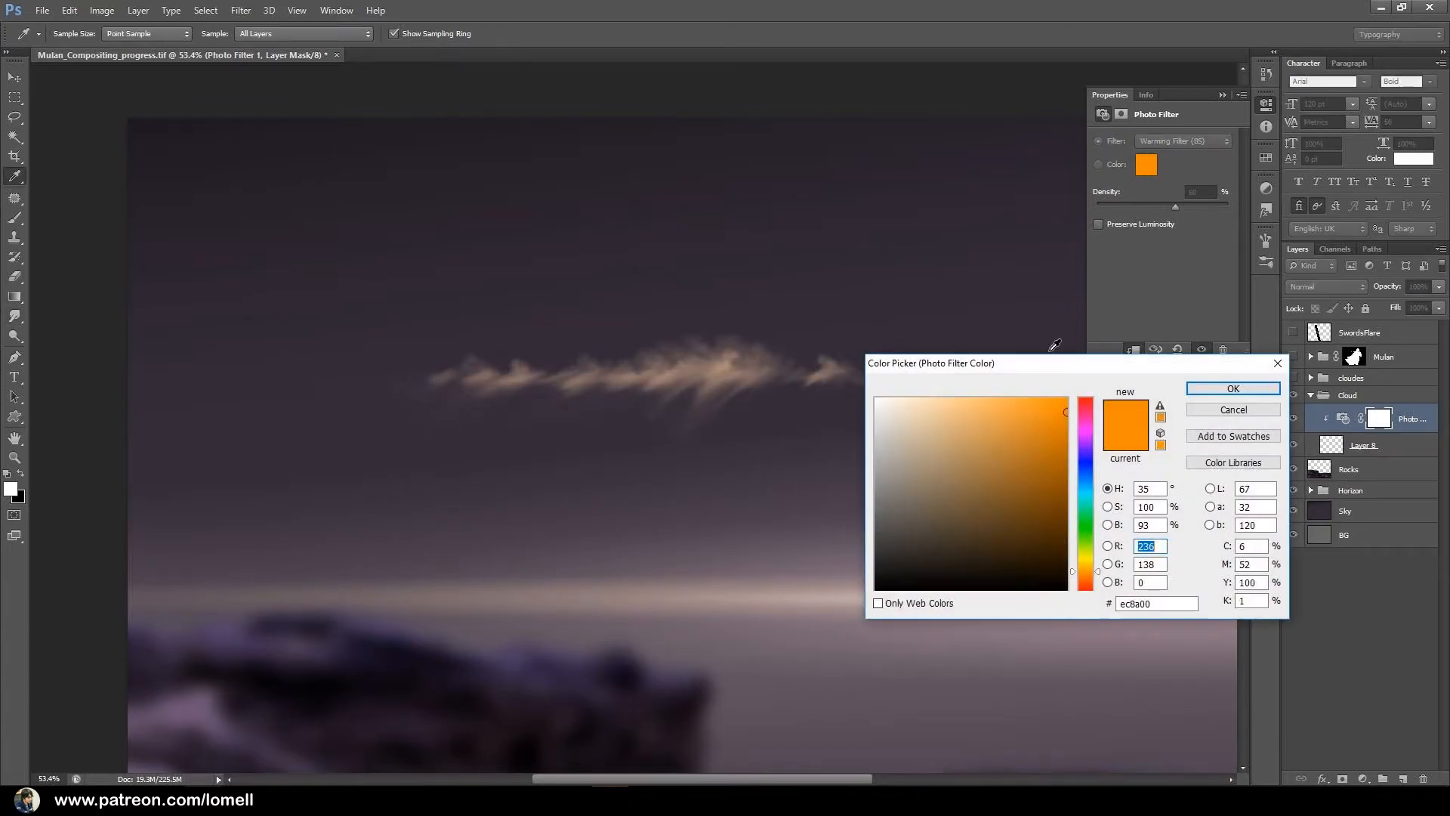
{"action": "left_click_drag", "start_coordinate": [1022, 453], "coordinate": [963, 463]}
{"action": "mouse_move", "coordinate": [1080, 440]}
{"action": "left_mouse_down"}
{"action": "mouse_move", "coordinate": [1079, 456]}
{"action": "mouse_move", "coordinate": [1013, 494]}
{"action": "left_mouse_up"}
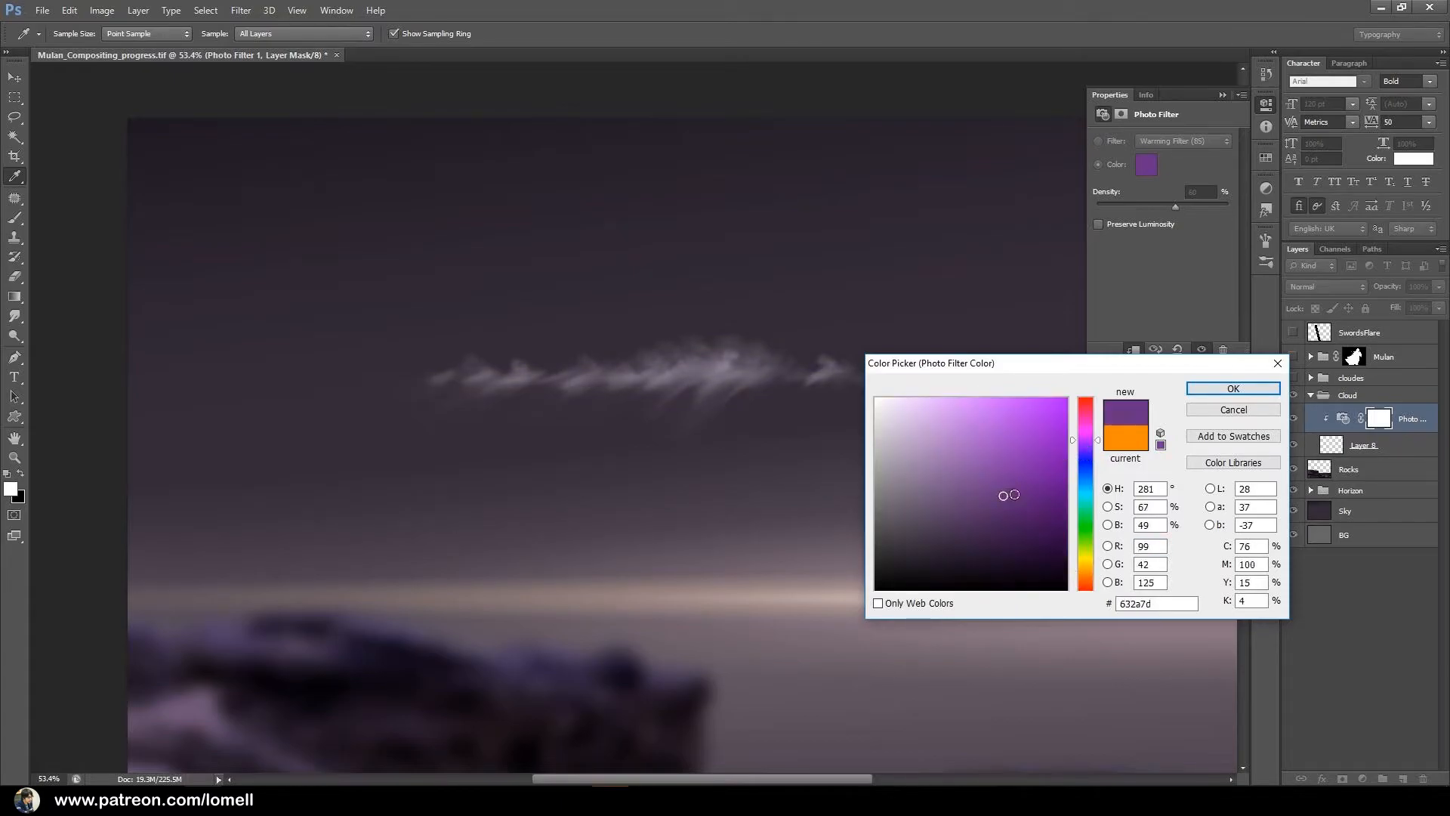
{"action": "left_click", "coordinate": [1233, 389]}
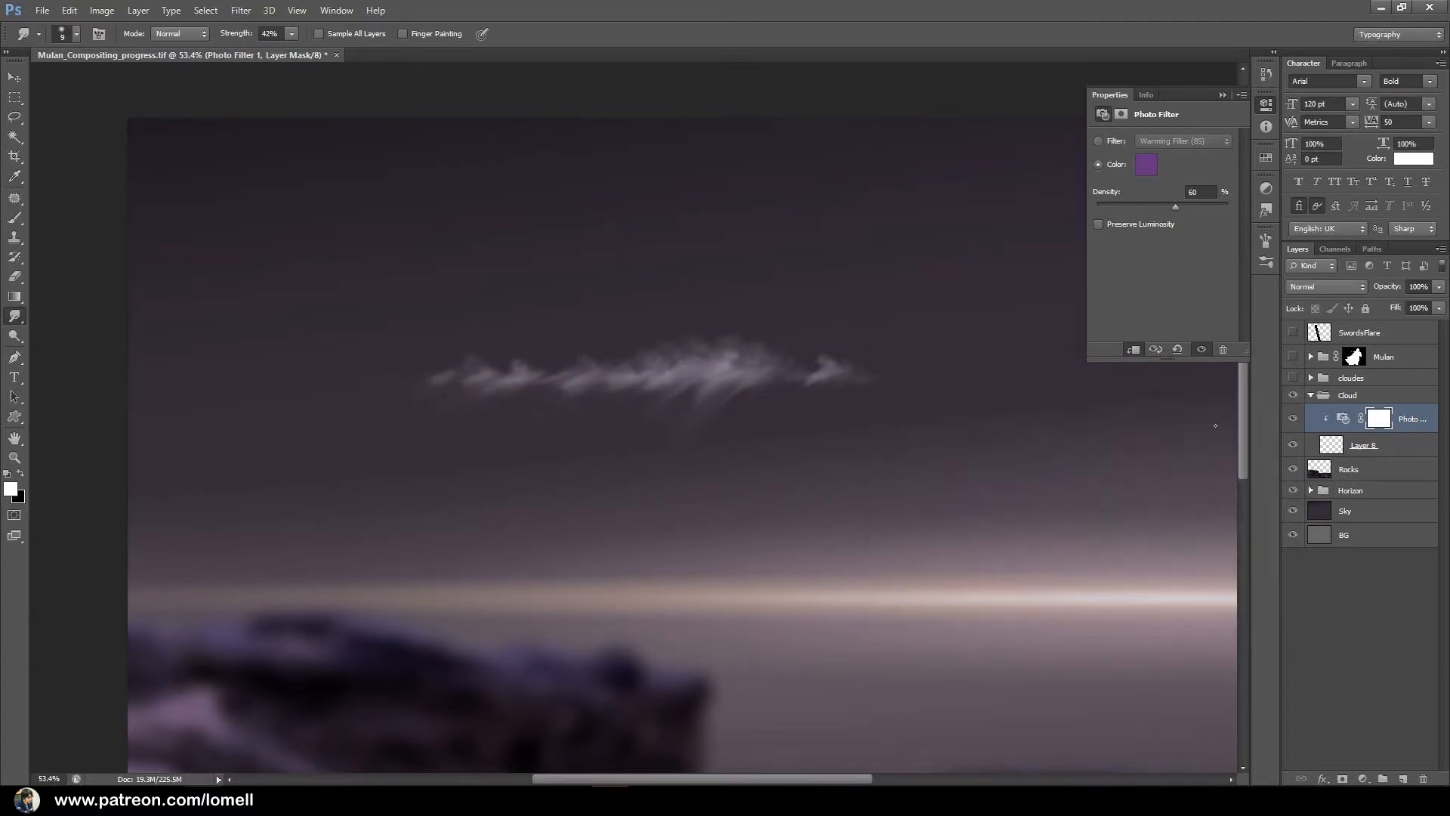
Move the painted cloud down and to the left, just above the horizon near the canvas's left edge.
{"action": "left_click", "coordinate": [1392, 456]}
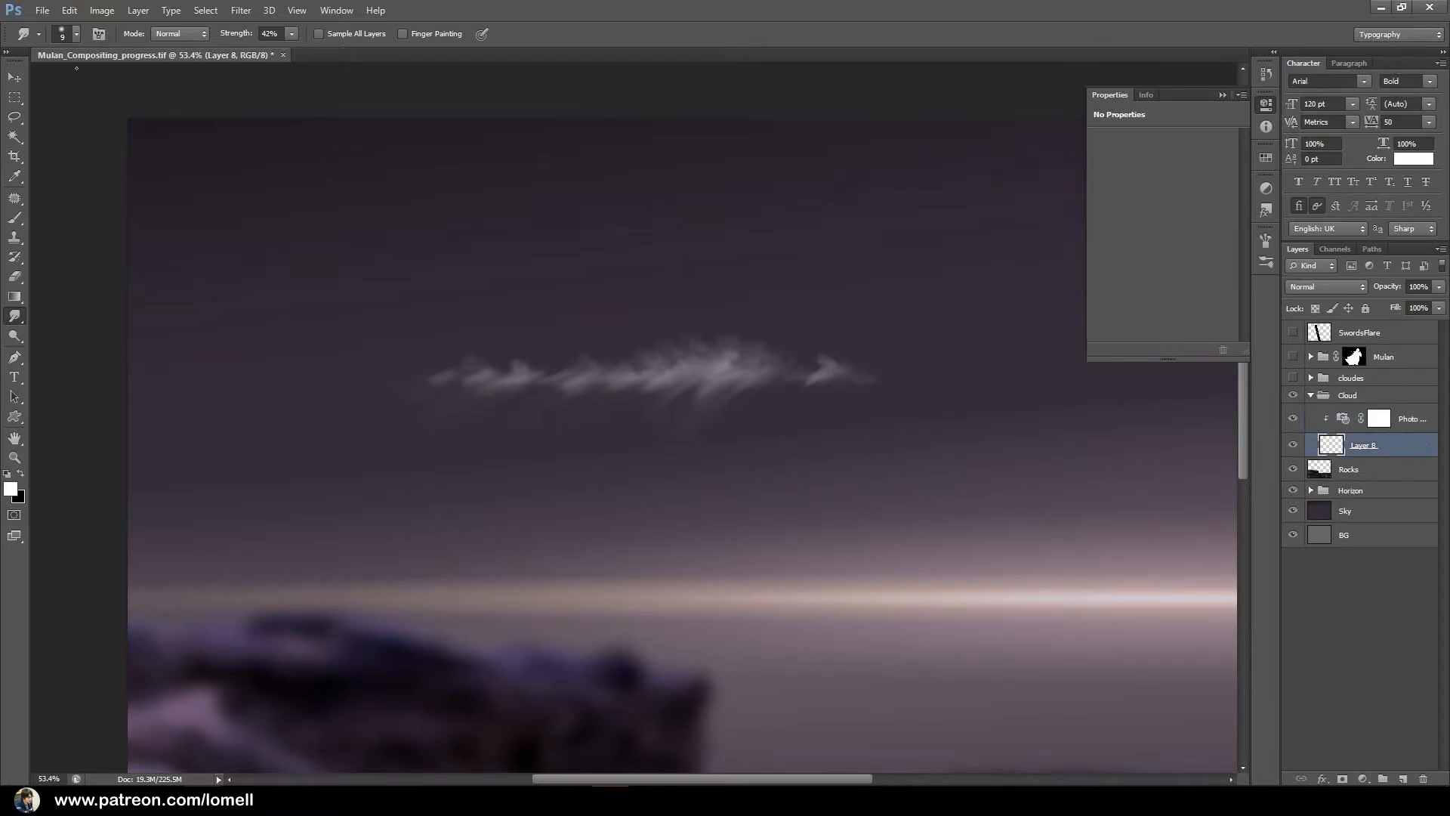
{"action": "key", "text": "v"}
{"action": "mouse_move", "coordinate": [710, 361]}
{"action": "left_mouse_down"}
{"action": "mouse_move", "coordinate": [390, 500]}
{"action": "mouse_move", "coordinate": [453, 506]}
{"action": "mouse_move", "coordinate": [420, 465]}
{"action": "left_mouse_up"}
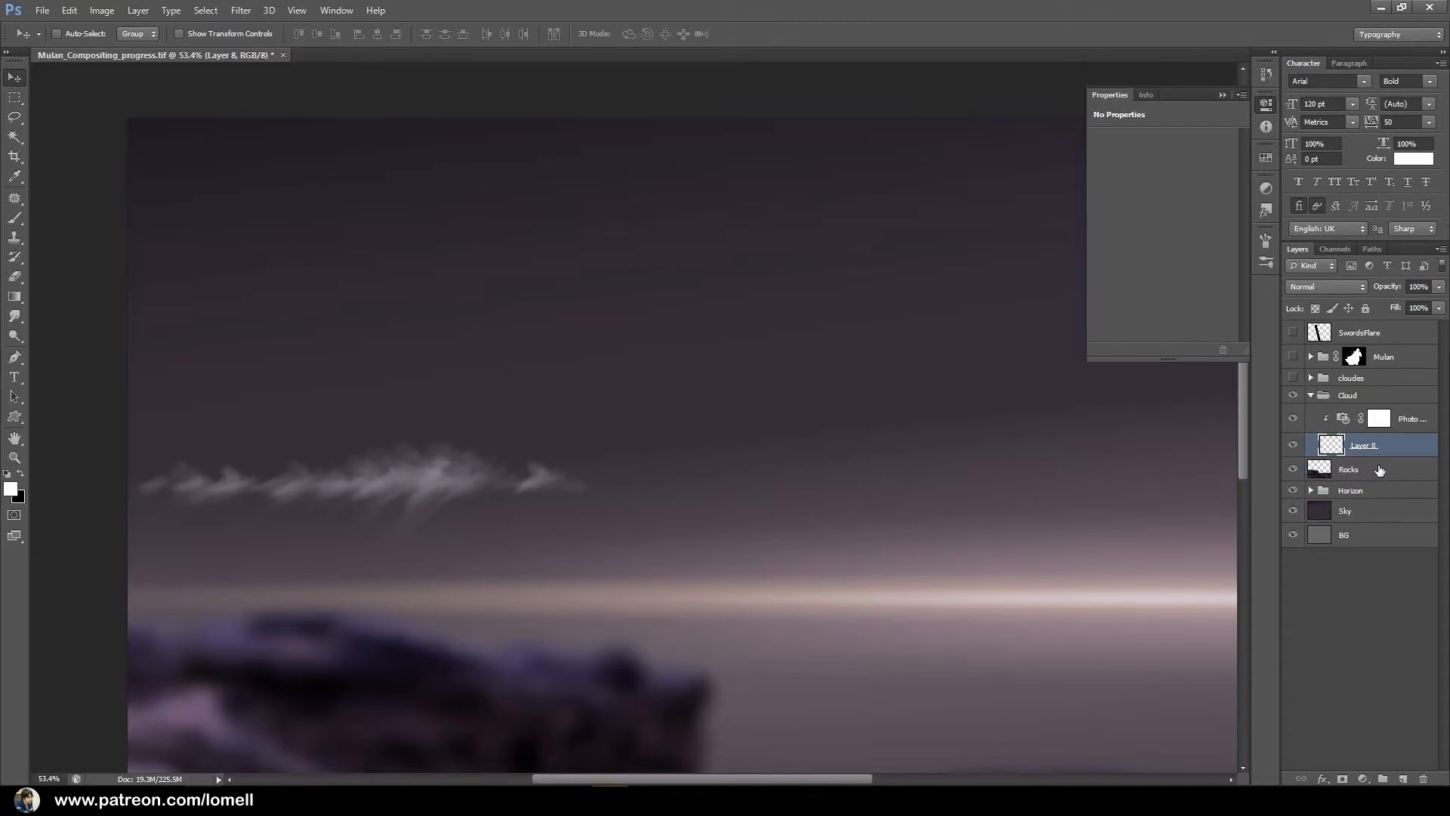
Add a new empty layer above the Photo Filter in the Cloud group.
{"action": "left_click", "coordinate": [1396, 424]}
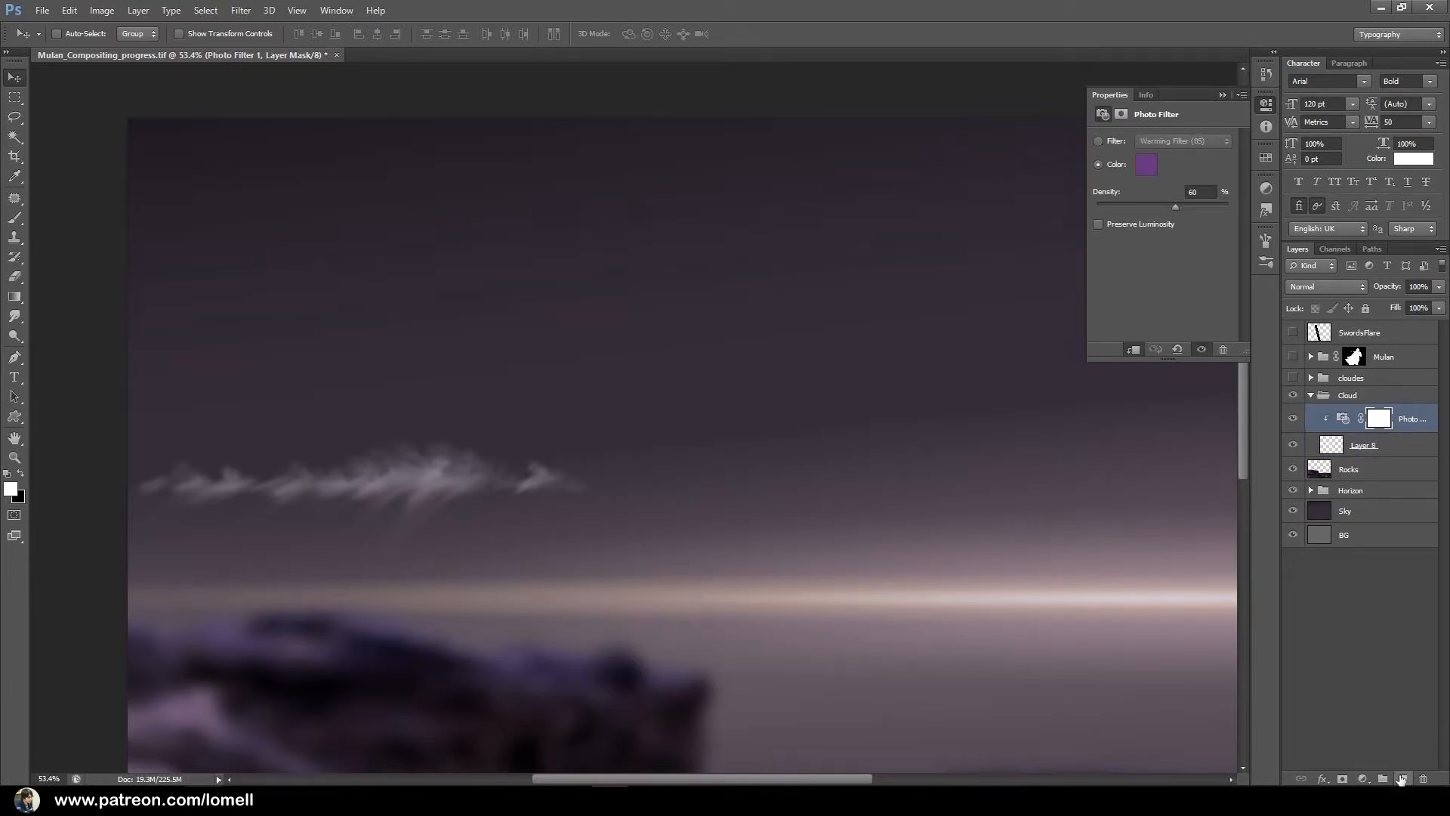
{"action": "left_click", "coordinate": [1402, 779]}
{"action": "left_click_drag", "start_coordinate": [466, 461], "coordinate": [860, 495]}
{"action": "mouse_move", "coordinate": [715, 547]}
{"action": "left_mouse_down"}
{"action": "mouse_move", "coordinate": [726, 559]}
{"action": "mouse_move", "coordinate": [644, 550]}
{"action": "mouse_move", "coordinate": [719, 557]}
{"action": "mouse_move", "coordinate": [716, 543]}
{"action": "left_mouse_up"}
{"action": "scroll", "coordinate": [716, 543], "scroll_direction": "down", "scroll_amount": 2}
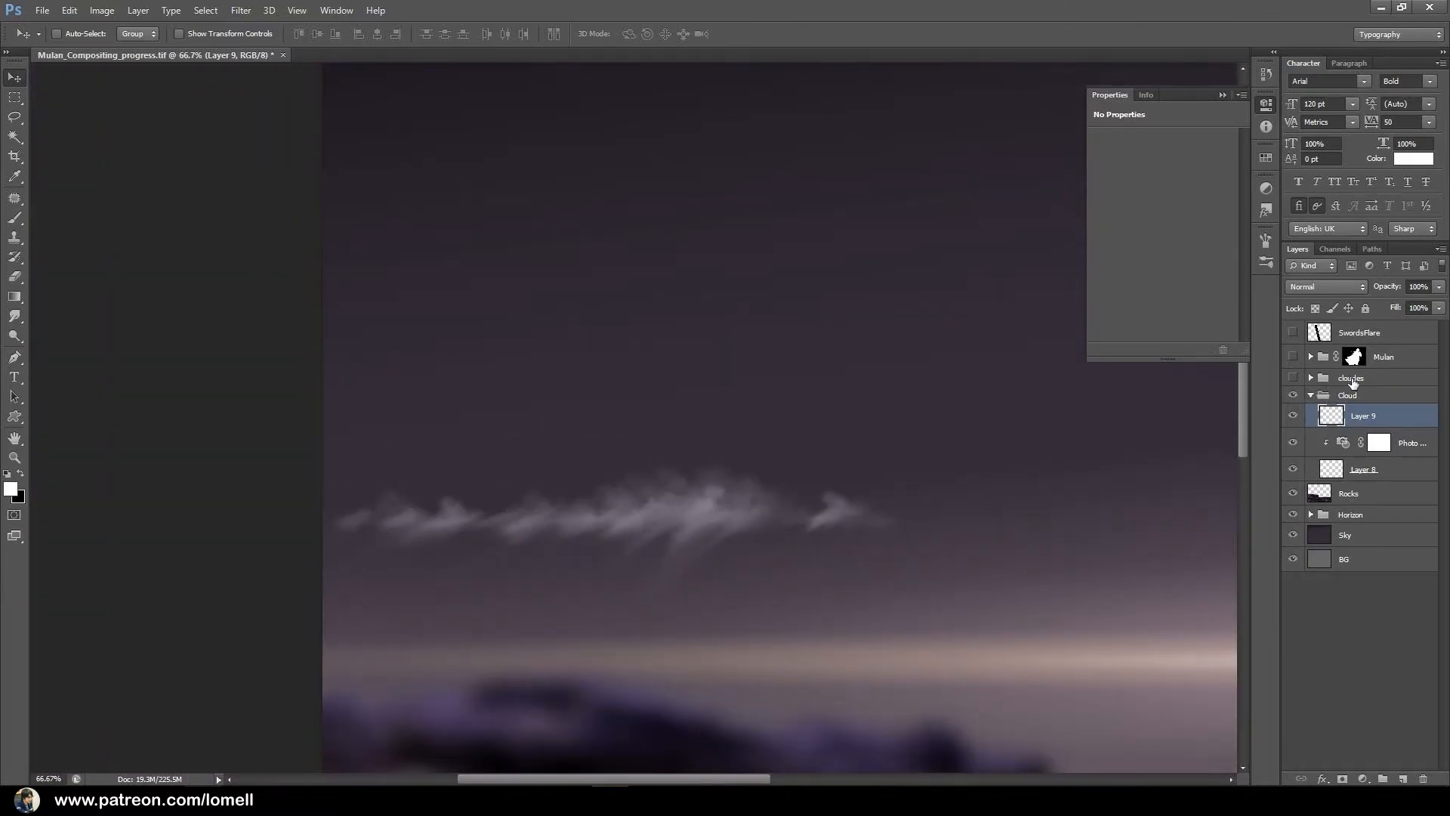
Show the finished cloudes group with the Cloud group hidden and examine its cloud texture and tints up close.
{"action": "left_click", "coordinate": [1294, 378]}
{"action": "left_click_drag", "start_coordinate": [877, 402], "coordinate": [676, 462]}
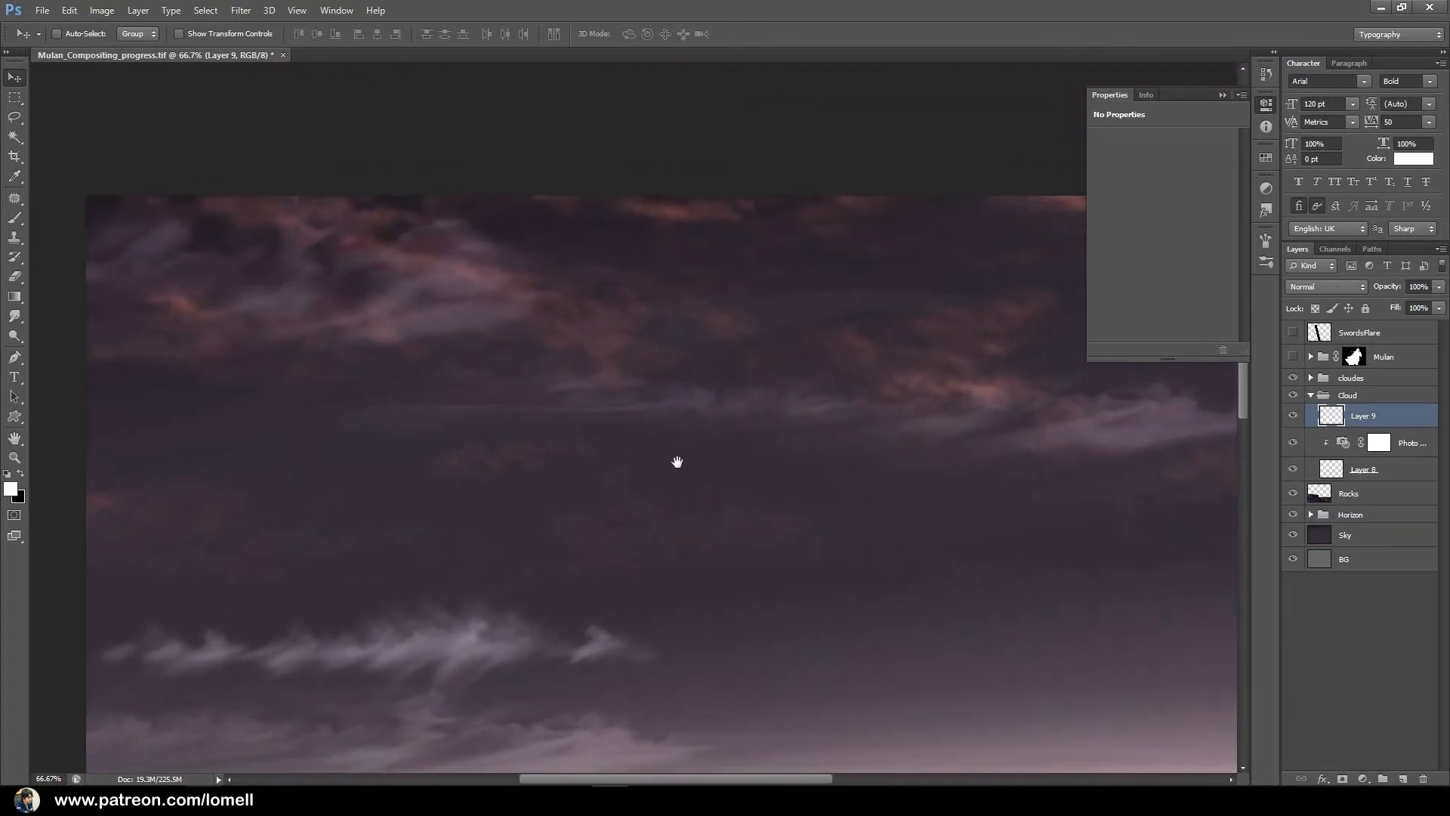
{"action": "left_click_drag", "start_coordinate": [784, 358], "coordinate": [539, 397]}
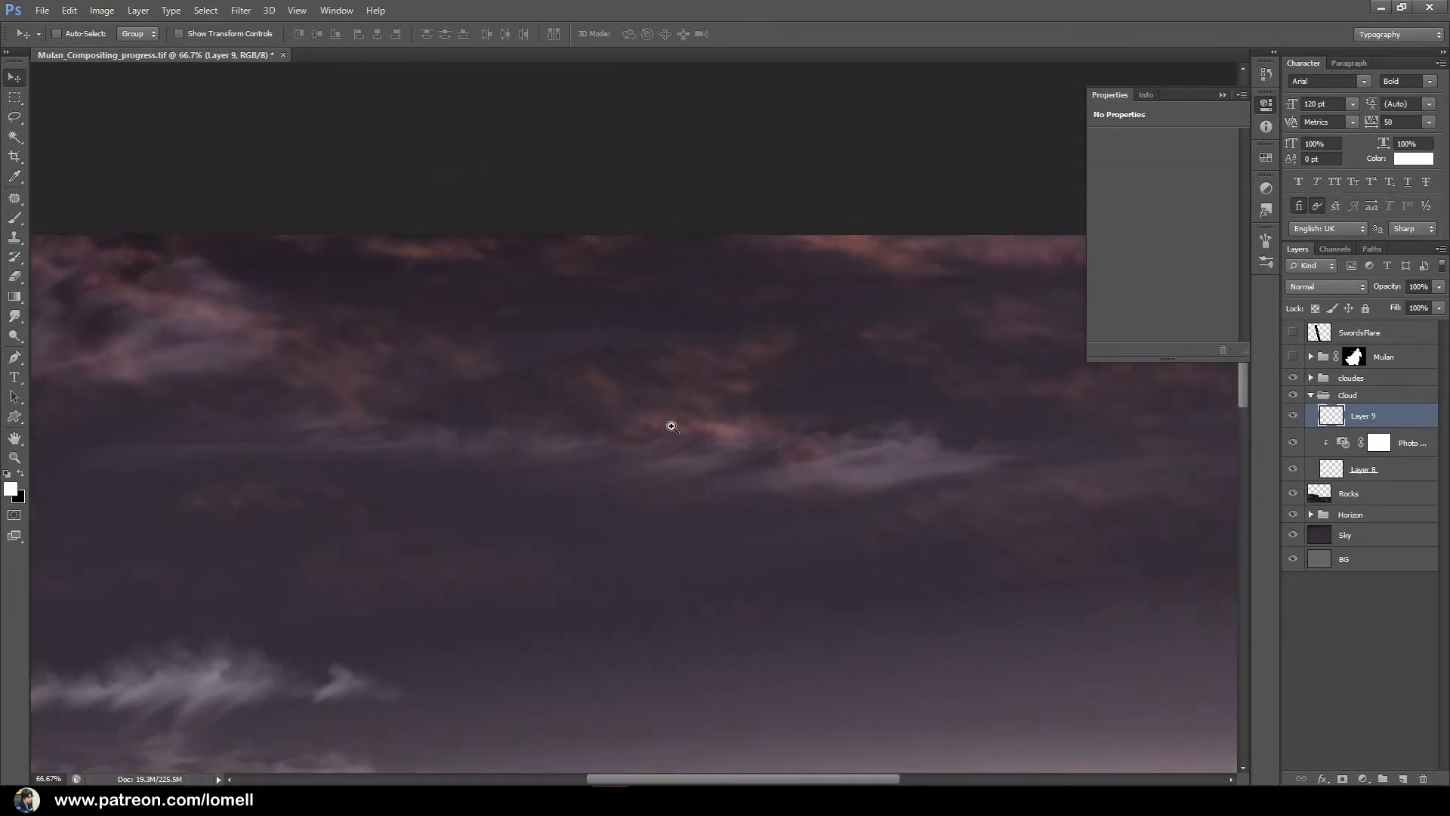
{"action": "left_click_drag", "start_coordinate": [689, 427], "coordinate": [746, 452]}
{"action": "left_click_drag", "start_coordinate": [620, 474], "coordinate": [959, 506]}
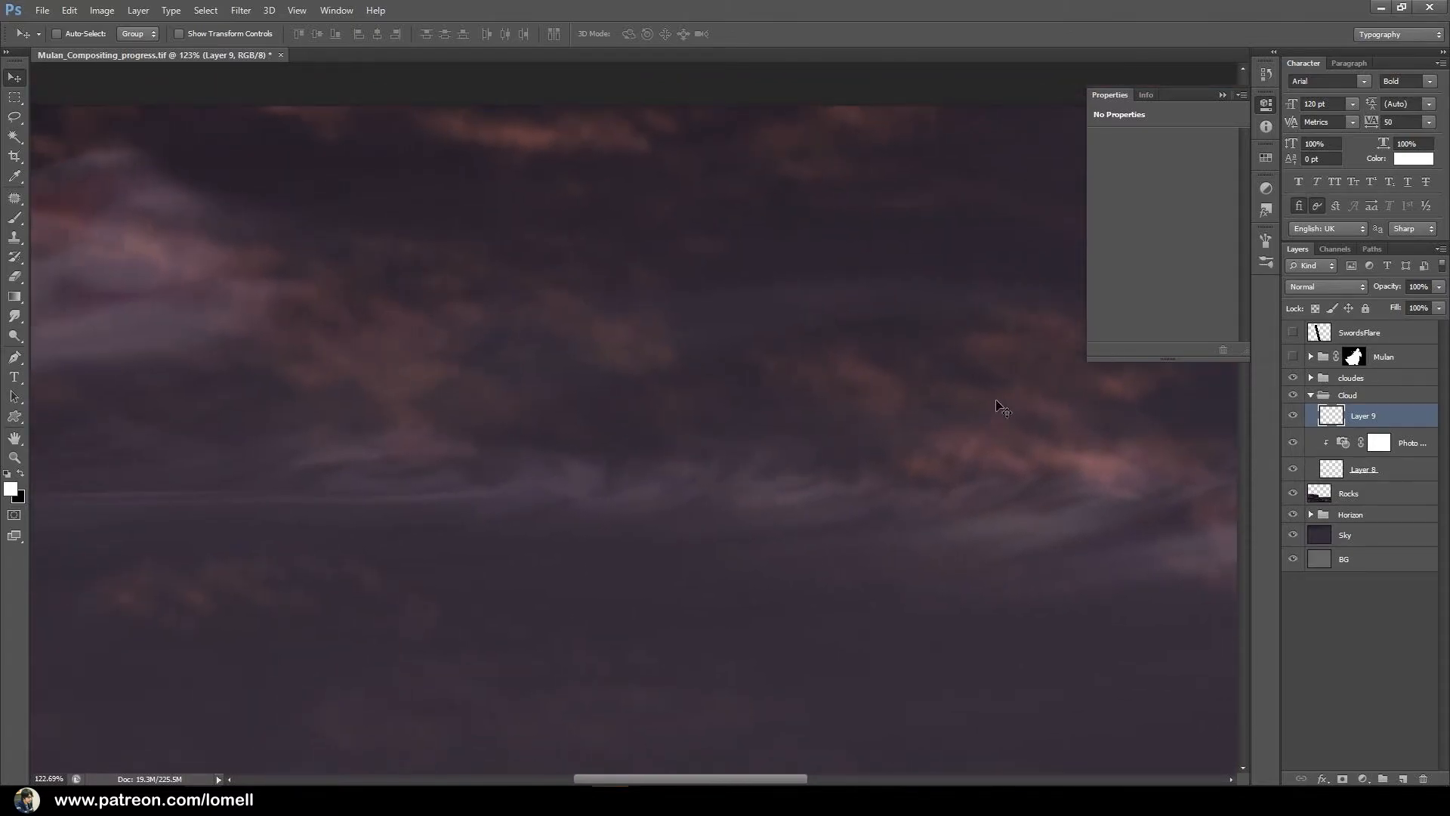
{"action": "left_click", "coordinate": [1293, 395]}
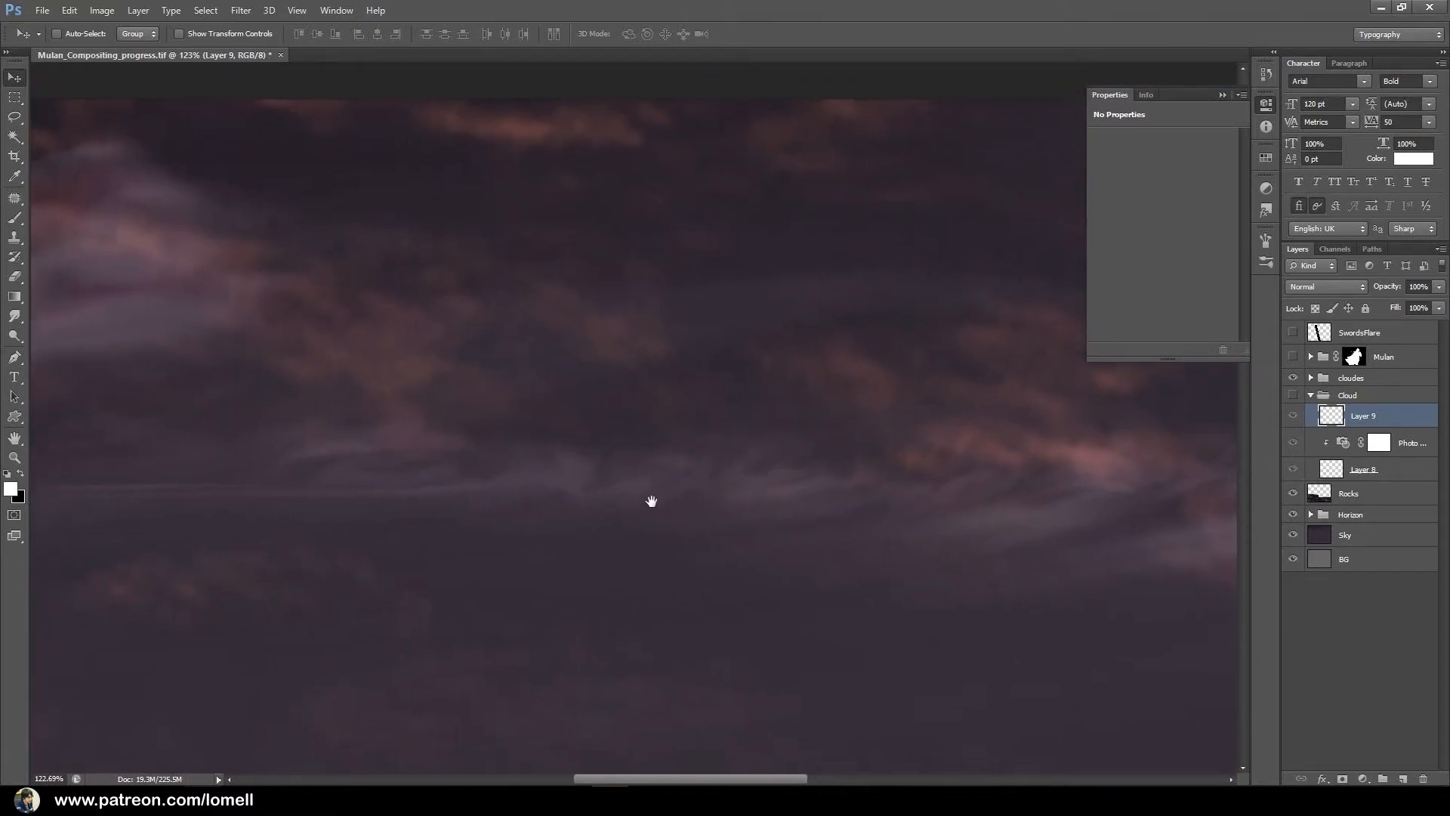
{"action": "left_click", "coordinate": [1293, 395]}
{"action": "left_click", "coordinate": [1311, 395]}
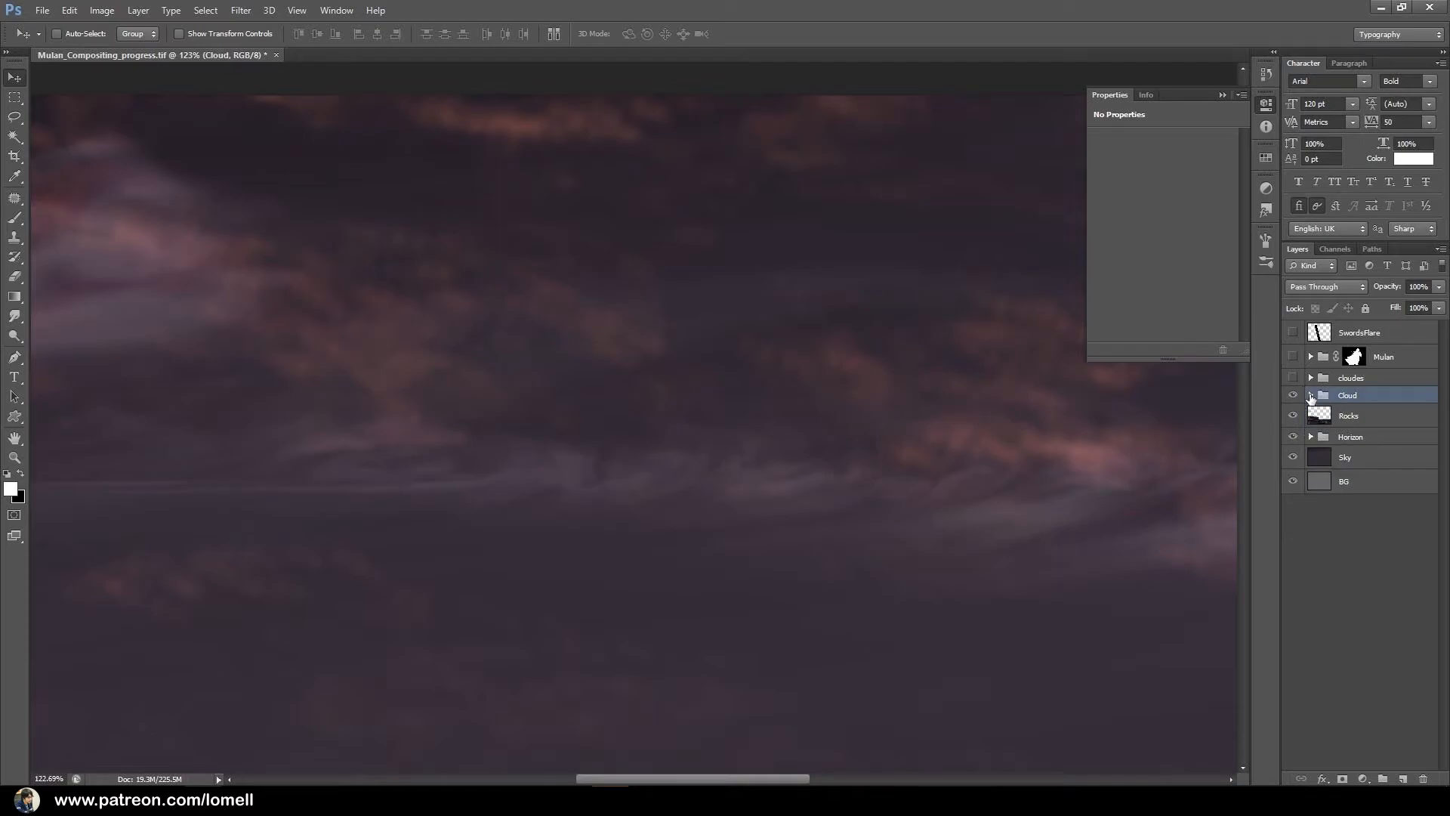
{"action": "left_click", "coordinate": [1310, 395]}
Paint white puffs over the cloud's thick centre on the new layer, using the Brush at 15% opacity and about 25 px.
{"action": "left_click", "coordinate": [1363, 420]}
{"action": "left_click_drag", "start_coordinate": [800, 444], "coordinate": [852, 429]}
{"action": "left_click", "coordinate": [710, 516], "text": "ctrl"}
{"action": "left_click_drag", "start_coordinate": [711, 516], "coordinate": [782, 432]}
{"action": "left_click", "coordinate": [770, 521], "text": "alt"}
{"action": "left_click_drag", "start_coordinate": [800, 604], "coordinate": [788, 509]}
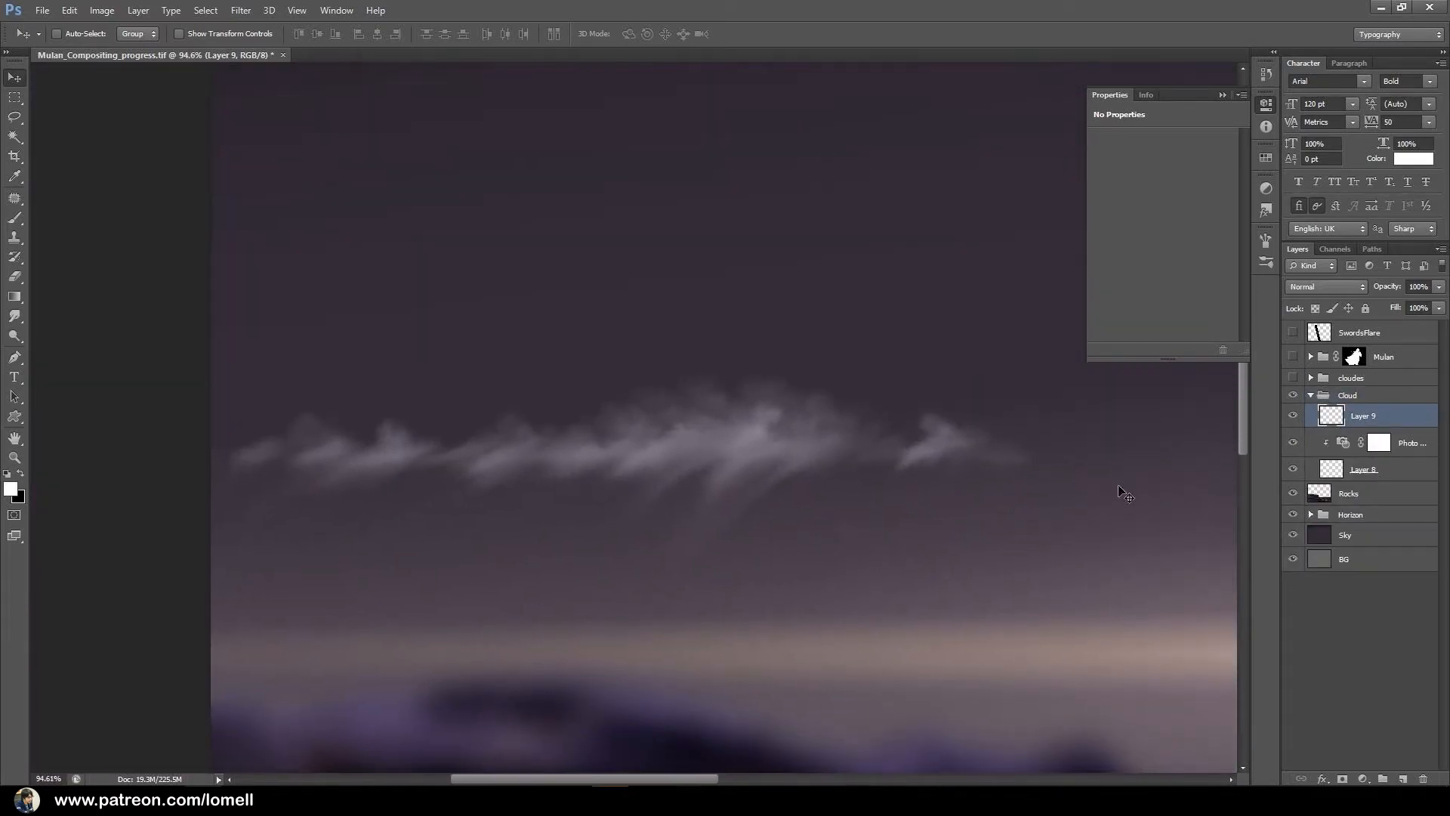
{"action": "left_click", "coordinate": [14, 218]}
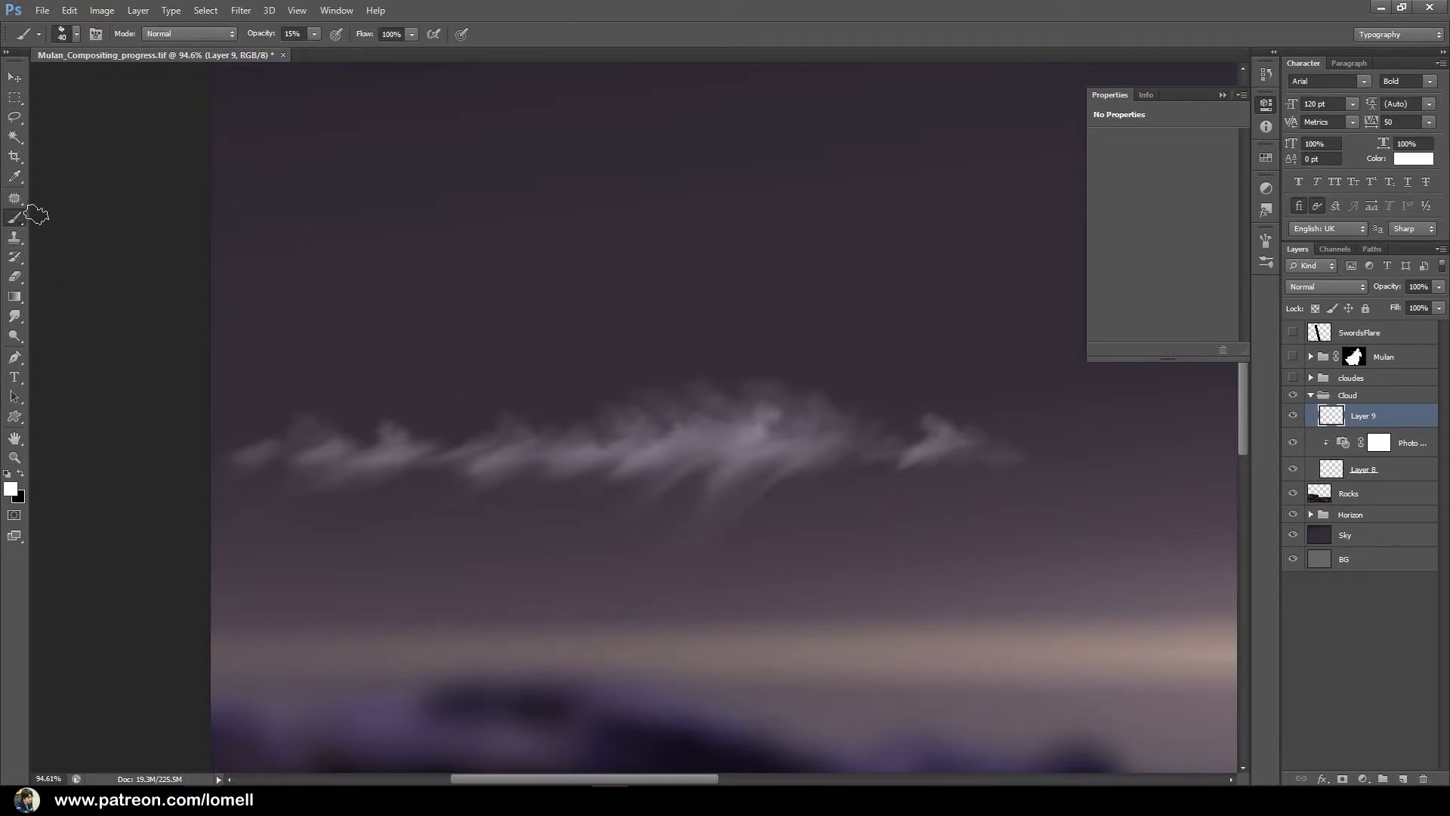
{"action": "left_click_drag", "start_coordinate": [747, 426], "coordinate": [769, 428]}
{"action": "key", "text": "bracketleft"}
{"action": "key", "text": "bracketleft"}
{"action": "key", "text": "bracketleft"}
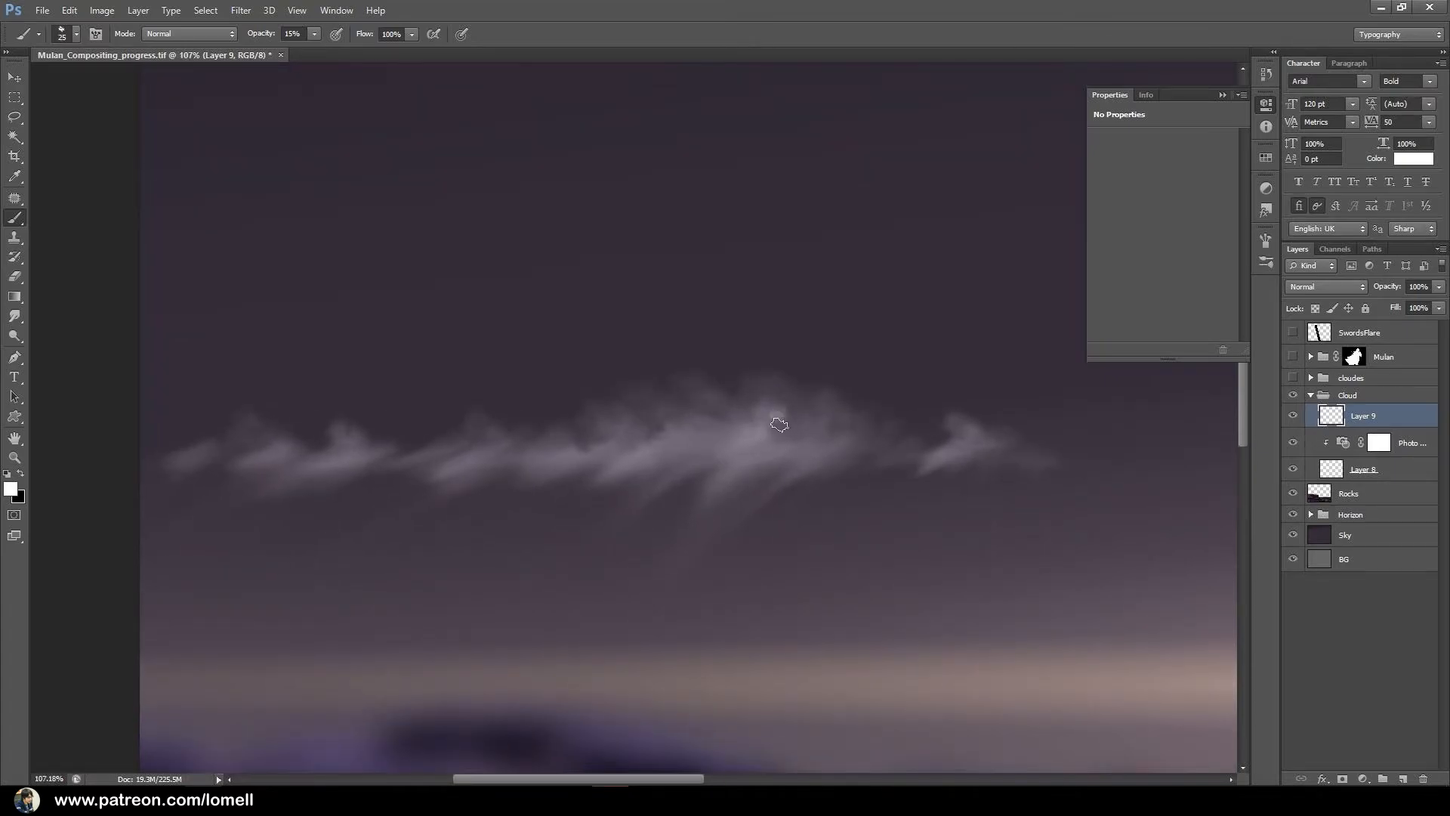
{"action": "mouse_move", "coordinate": [773, 414]}
{"action": "left_mouse_down"}
{"action": "mouse_move", "coordinate": [820, 429]}
{"action": "mouse_move", "coordinate": [793, 420]}
{"action": "mouse_move", "coordinate": [807, 407]}
{"action": "mouse_move", "coordinate": [861, 438]}
{"action": "mouse_move", "coordinate": [831, 421]}
{"action": "mouse_move", "coordinate": [848, 432]}
{"action": "mouse_move", "coordinate": [833, 437]}
{"action": "mouse_move", "coordinate": [904, 444]}
{"action": "mouse_move", "coordinate": [858, 435]}
{"action": "mouse_move", "coordinate": [839, 411]}
{"action": "mouse_move", "coordinate": [725, 393]}
{"action": "left_mouse_up"}
{"action": "key", "text": "bracketright"}
{"action": "key", "text": "bracketright"}
{"action": "key", "text": "bracketright"}
Dab white puffs over the small separate tuft at the cloud's right end.
{"action": "key", "text": "bracketleft"}
{"action": "left_click", "coordinate": [680, 405]}
{"action": "left_click", "coordinate": [722, 410]}
{"action": "left_click", "coordinate": [730, 425]}
Dab smaller puffs along the cloud's upper edge left of the centre, reducing the brush to about 8 px.
{"action": "key", "text": "bracketleft"}
{"action": "key", "text": "bracketleft"}
{"action": "key", "text": "bracketleft"}
{"action": "key", "text": "bracketleft"}
{"action": "key", "text": "bracketleft"}
{"action": "key", "text": "bracketright"}
{"action": "key", "text": "bracketright"}
{"action": "key", "text": "bracketright"}
{"action": "key", "text": "bracketright"}
{"action": "left_click", "coordinate": [964, 455]}
{"action": "left_click", "coordinate": [1035, 453]}
{"action": "left_click", "coordinate": [1006, 450]}
{"action": "left_click", "coordinate": [1001, 453]}
{"action": "key", "text": "bracketleft"}
{"action": "left_click", "coordinate": [642, 410]}
{"action": "left_click", "coordinate": [677, 407]}
{"action": "key", "text": "bracketleft"}
{"action": "key", "text": "bracketleft"}
{"action": "key", "text": "bracketleft"}
{"action": "left_click", "coordinate": [623, 407]}
{"action": "left_click", "coordinate": [569, 399]}
{"action": "left_click", "coordinate": [541, 396]}
{"action": "left_click", "coordinate": [498, 408]}
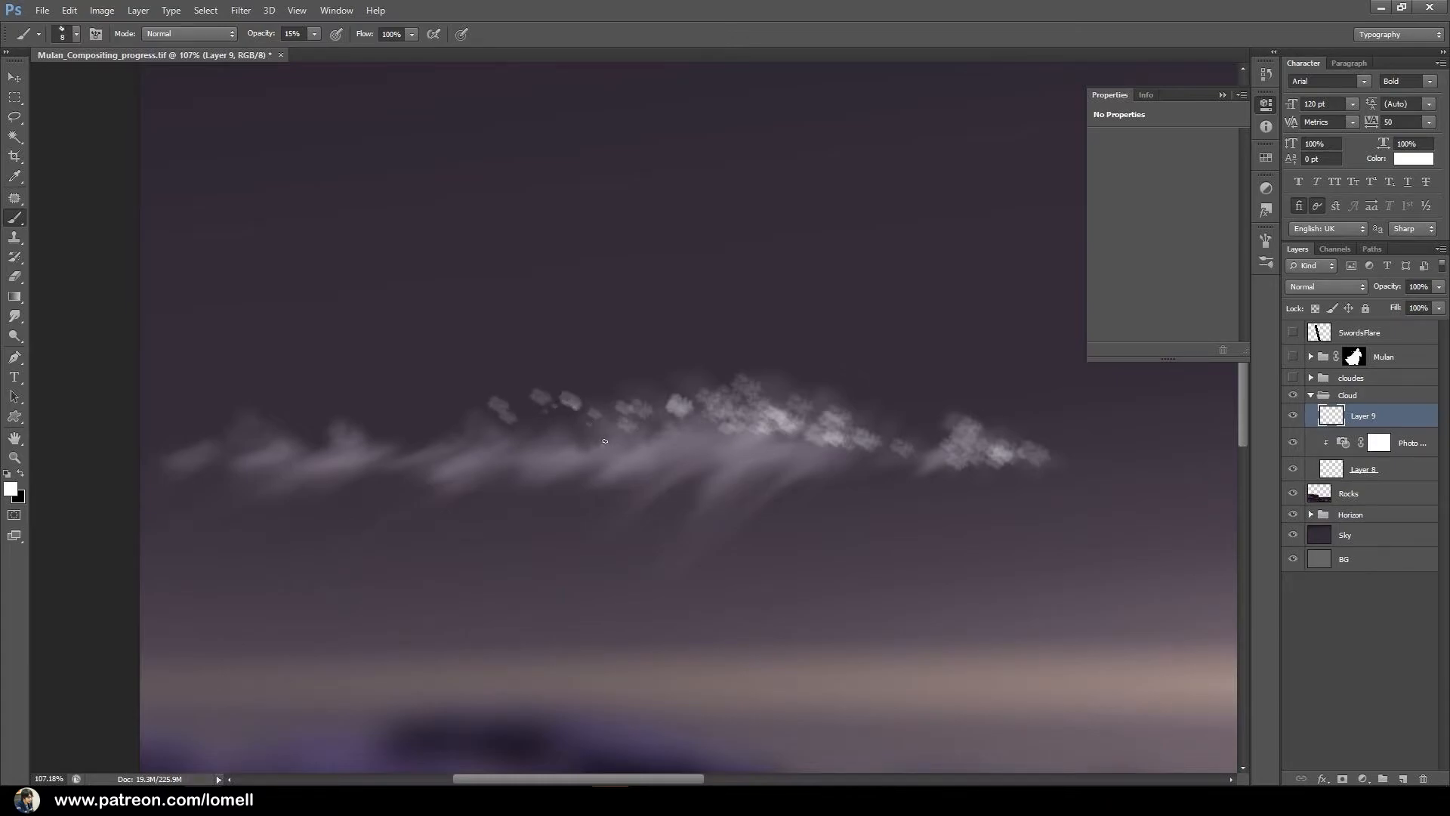
{"action": "left_click", "coordinate": [577, 427]}
{"action": "left_click", "coordinate": [530, 426]}
{"action": "left_click", "coordinate": [511, 425]}
Dab small puffs above the cloud's left end and a few below its body right of the centre.
{"action": "left_click", "coordinate": [344, 393]}
{"action": "key", "text": "bracketleft"}
{"action": "left_click", "coordinate": [343, 406]}
{"action": "key", "text": "bracketright"}
{"action": "key", "text": "bracketright"}
{"action": "key", "text": "bracketright"}
{"action": "left_click", "coordinate": [306, 423]}
{"action": "left_click", "coordinate": [256, 418]}
{"action": "left_click", "coordinate": [234, 402]}
{"action": "key", "text": "bracketleft"}
{"action": "key", "text": "bracketleft"}
{"action": "left_click", "coordinate": [846, 462]}
{"action": "left_click", "coordinate": [869, 455]}
Dab a trail of puffs rising from the cloud's centre toward the upper left with varying brush sizes.
{"action": "key", "text": "bracketright"}
{"action": "mouse_move", "coordinate": [683, 389]}
{"action": "left_mouse_down"}
{"action": "mouse_move", "coordinate": [606, 372]}
{"action": "mouse_move", "coordinate": [603, 387]}
{"action": "mouse_move", "coordinate": [555, 373]}
{"action": "mouse_move", "coordinate": [642, 396]}
{"action": "mouse_move", "coordinate": [553, 363]}
{"action": "mouse_move", "coordinate": [591, 362]}
{"action": "mouse_move", "coordinate": [528, 367]}
{"action": "mouse_move", "coordinate": [505, 353]}
{"action": "mouse_move", "coordinate": [601, 358]}
{"action": "mouse_move", "coordinate": [450, 341]}
{"action": "left_mouse_up"}
{"action": "key", "text": "bracketright"}
{"action": "key", "text": "bracketright"}
{"action": "key", "text": "bracketright"}
{"action": "left_click", "coordinate": [638, 397]}
{"action": "left_click", "coordinate": [567, 375]}
{"action": "left_click", "coordinate": [555, 363]}
{"action": "key", "text": "bracketright"}
{"action": "key", "text": "bracketright"}
{"action": "key", "text": "bracketright"}
{"action": "left_click", "coordinate": [564, 375]}
{"action": "key", "text": "bracketleft"}
{"action": "key", "text": "bracketleft"}
{"action": "key", "text": "bracketleft"}
{"action": "key", "text": "bracketleft"}
{"action": "key", "text": "bracketleft"}
{"action": "key", "text": "bracketright"}
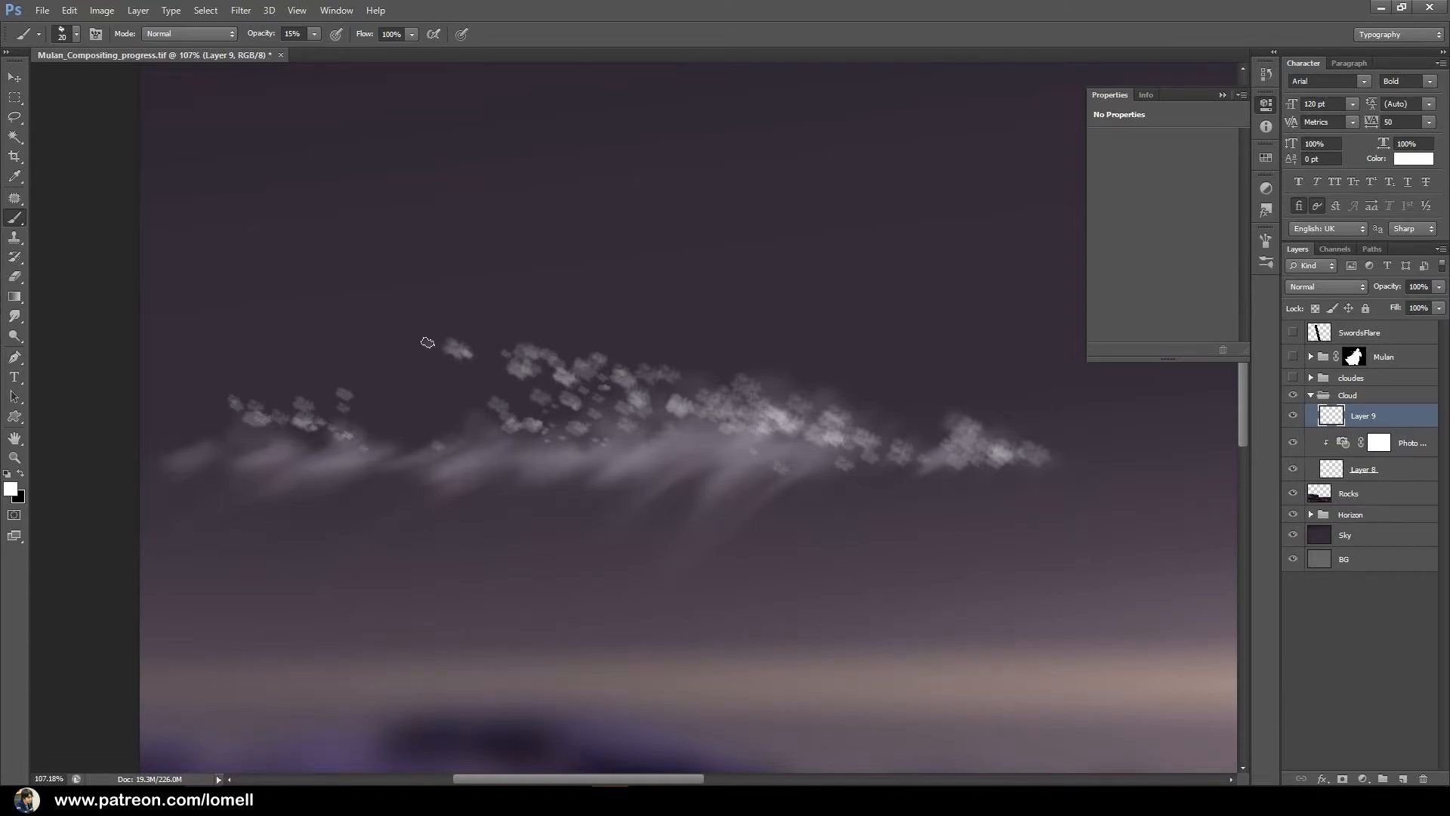
{"action": "left_click", "coordinate": [908, 429]}
{"action": "key", "text": "bracketright"}
{"action": "key", "text": "bracketright"}
Soften the painted puffs layer with a light Gaussian Blur.
{"action": "left_click", "coordinate": [241, 10]}
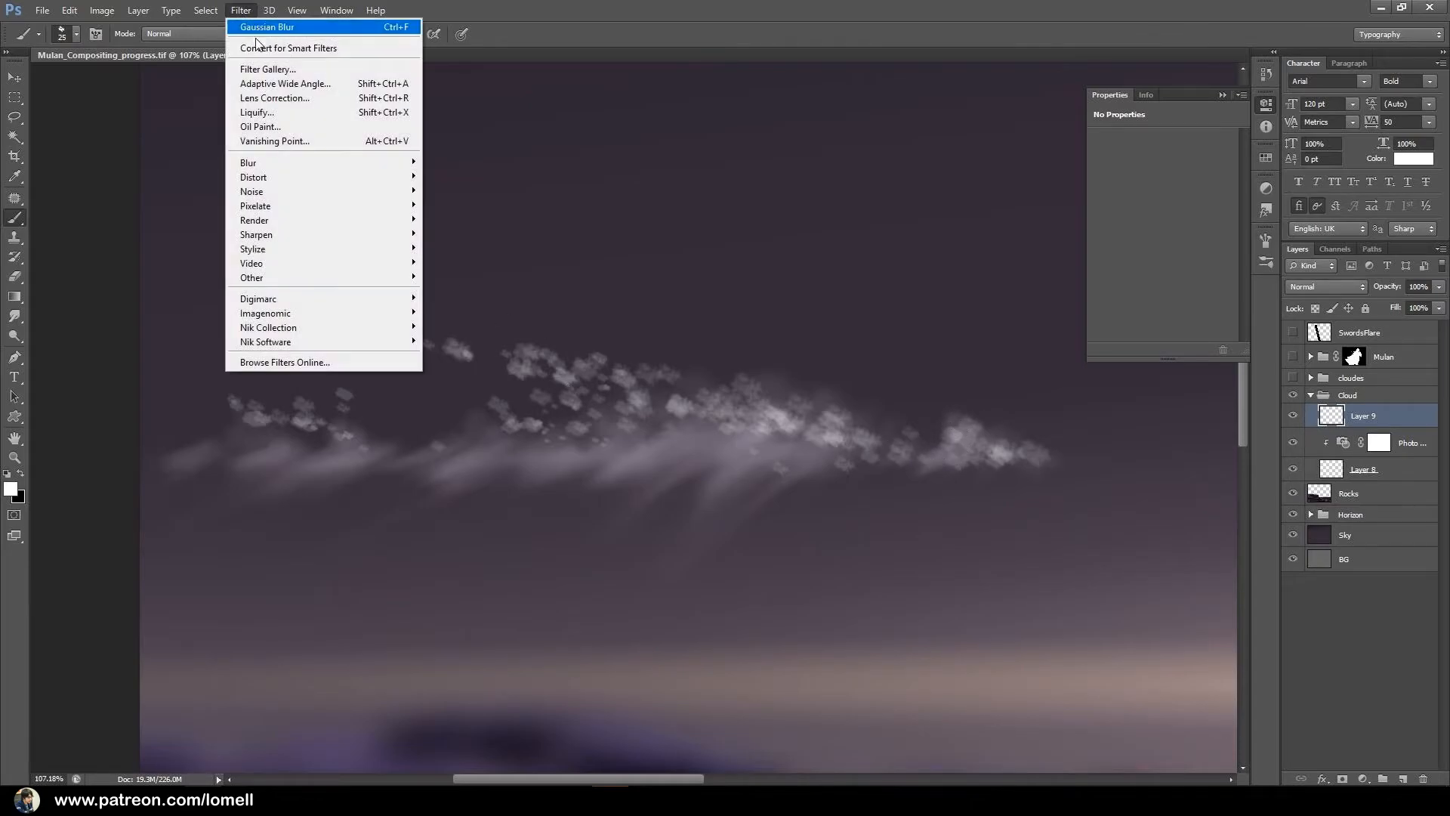
{"action": "mouse_move", "coordinate": [321, 163]}
{"action": "left_click", "coordinate": [474, 277]}
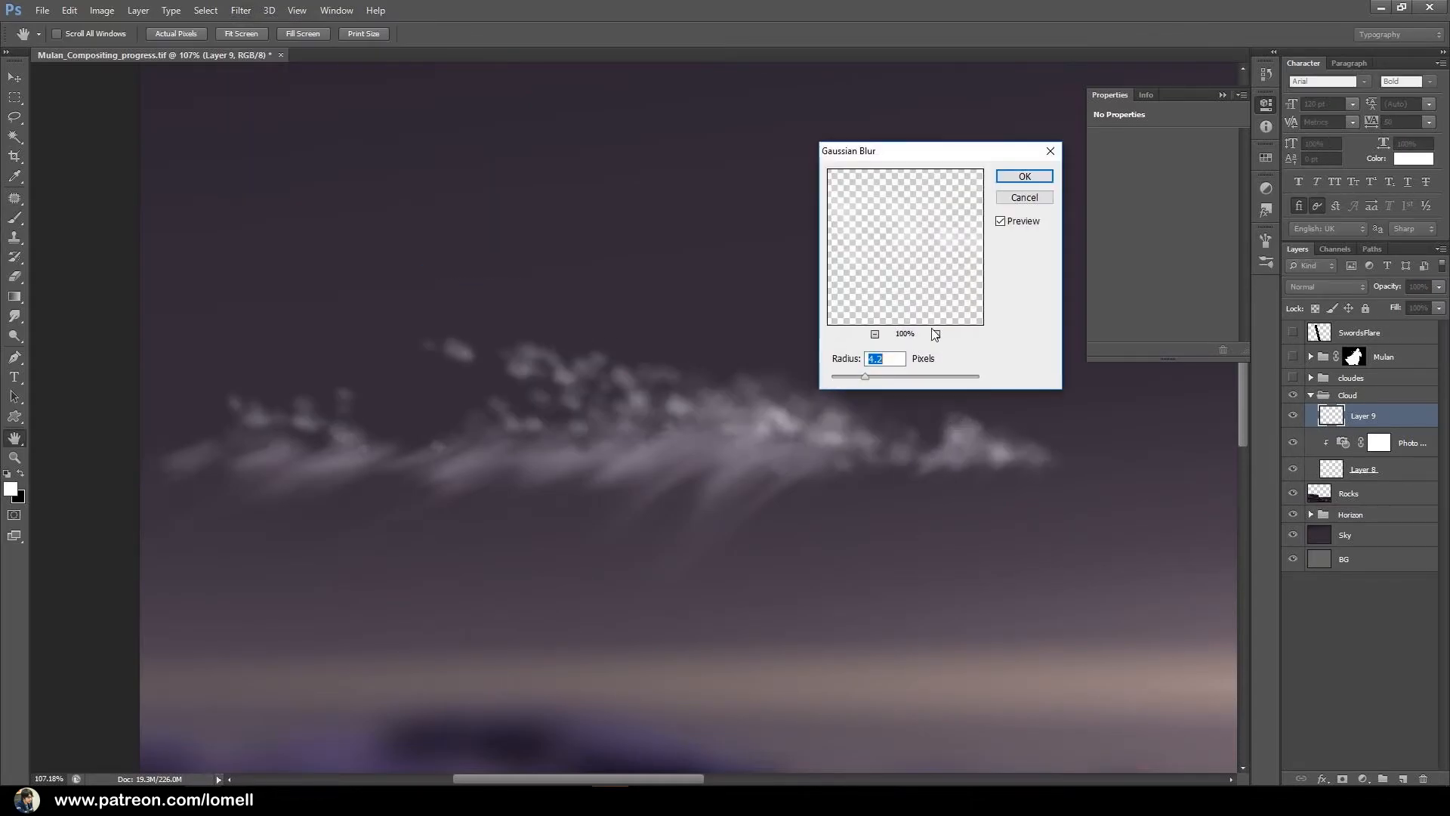
{"action": "left_click_drag", "start_coordinate": [866, 385], "coordinate": [860, 383]}
{"action": "left_click", "coordinate": [1024, 176]}
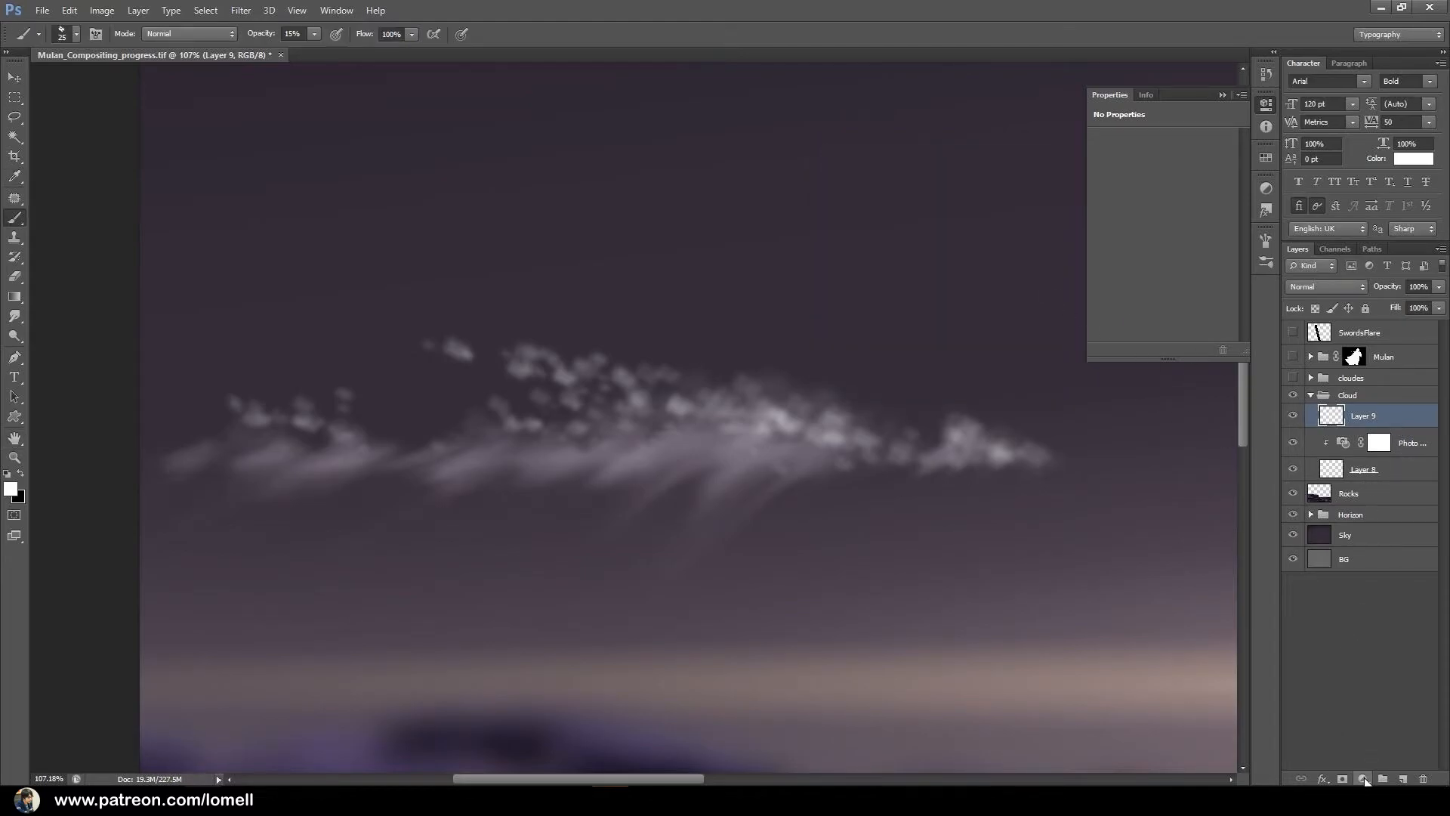
Add a Photo Filter adjustment clipped to the blurred puffs layer.
{"action": "left_click", "coordinate": [1363, 779]}
{"action": "left_click", "coordinate": [1334, 647]}
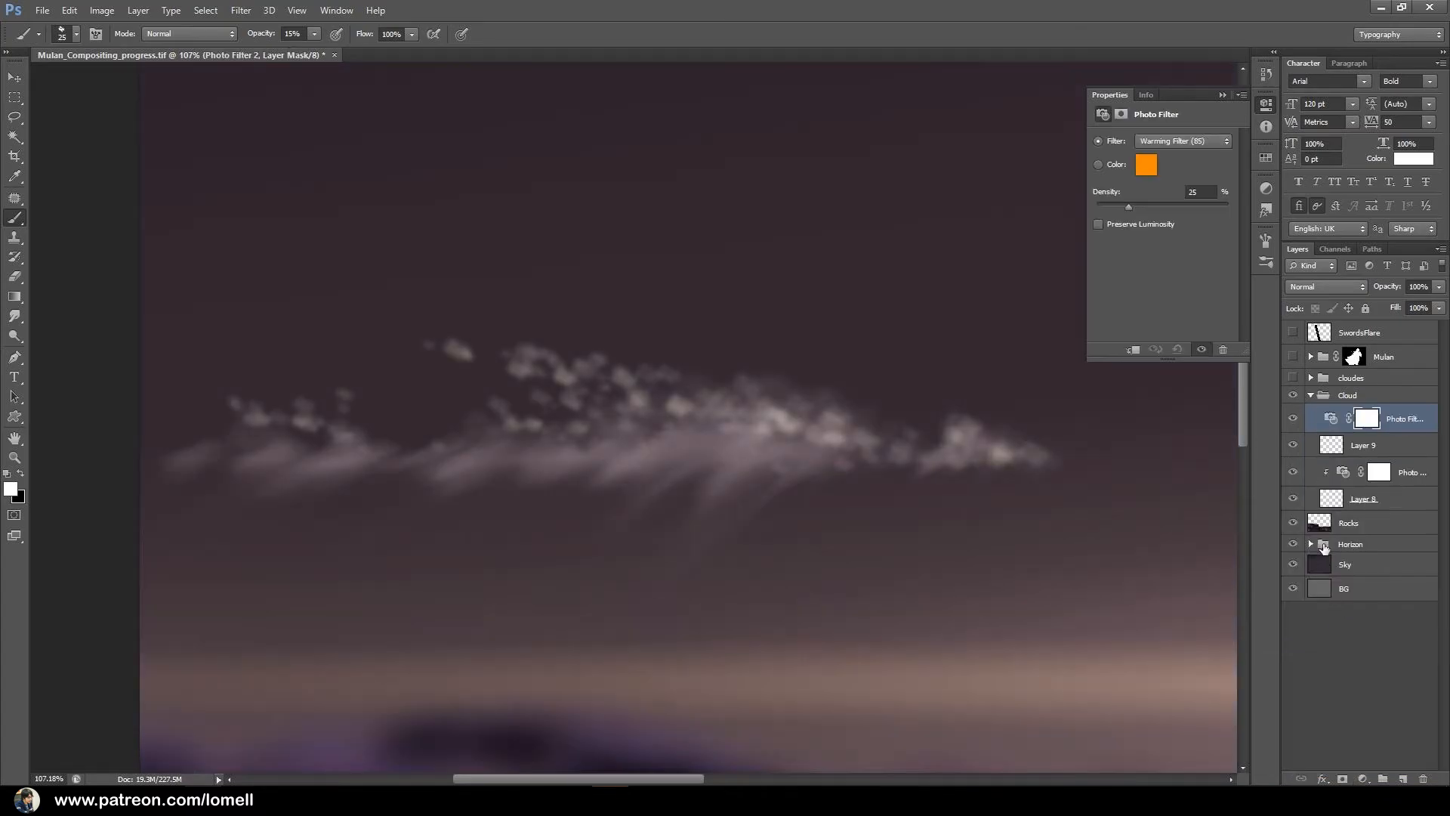
{"action": "right_click", "coordinate": [1414, 427]}
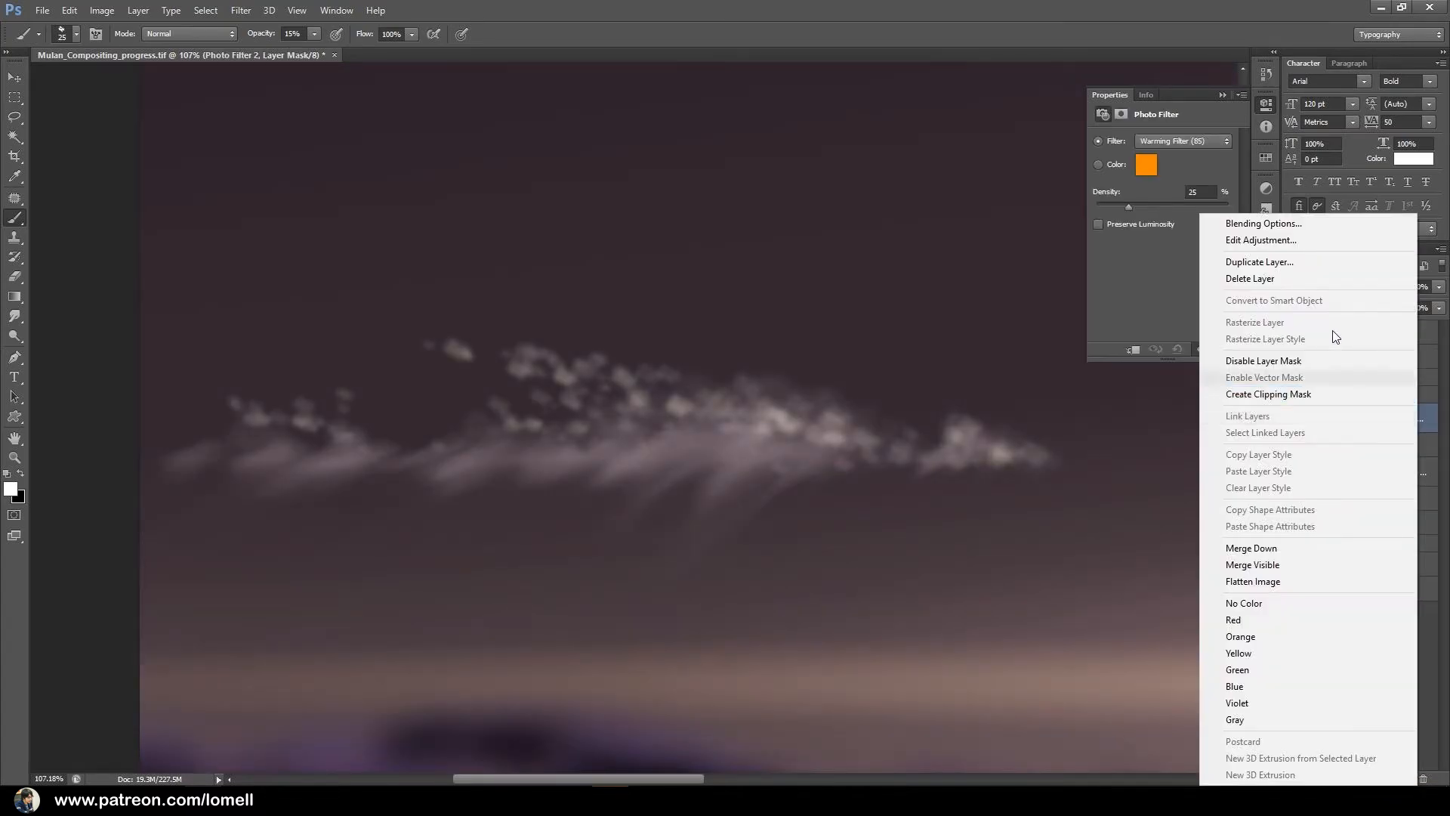
{"action": "left_click", "coordinate": [1299, 395]}
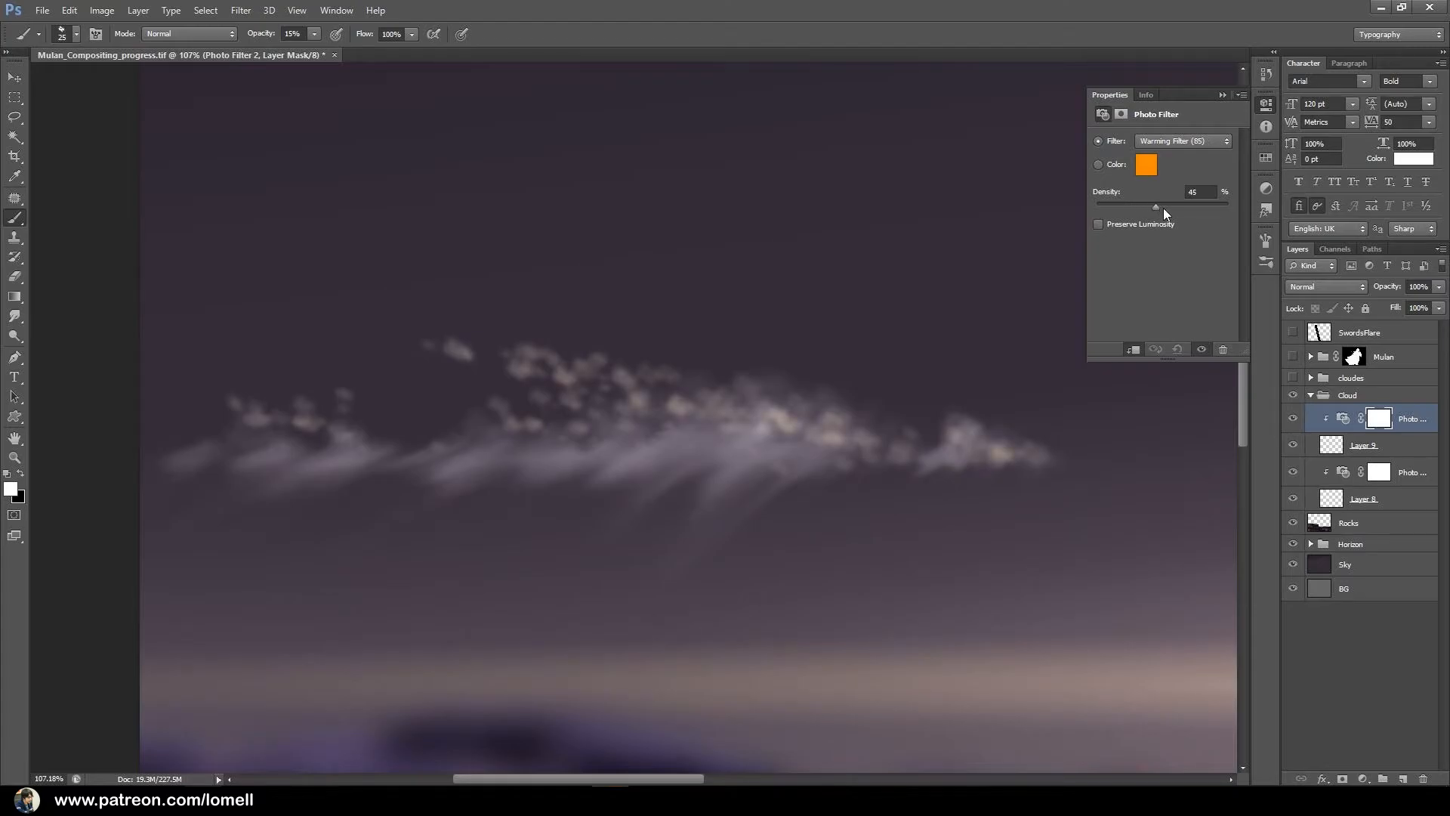
Set the puffs' Photo Filter to 65% density with the orange colour #ec6400.
{"action": "left_click", "coordinate": [1145, 165]}
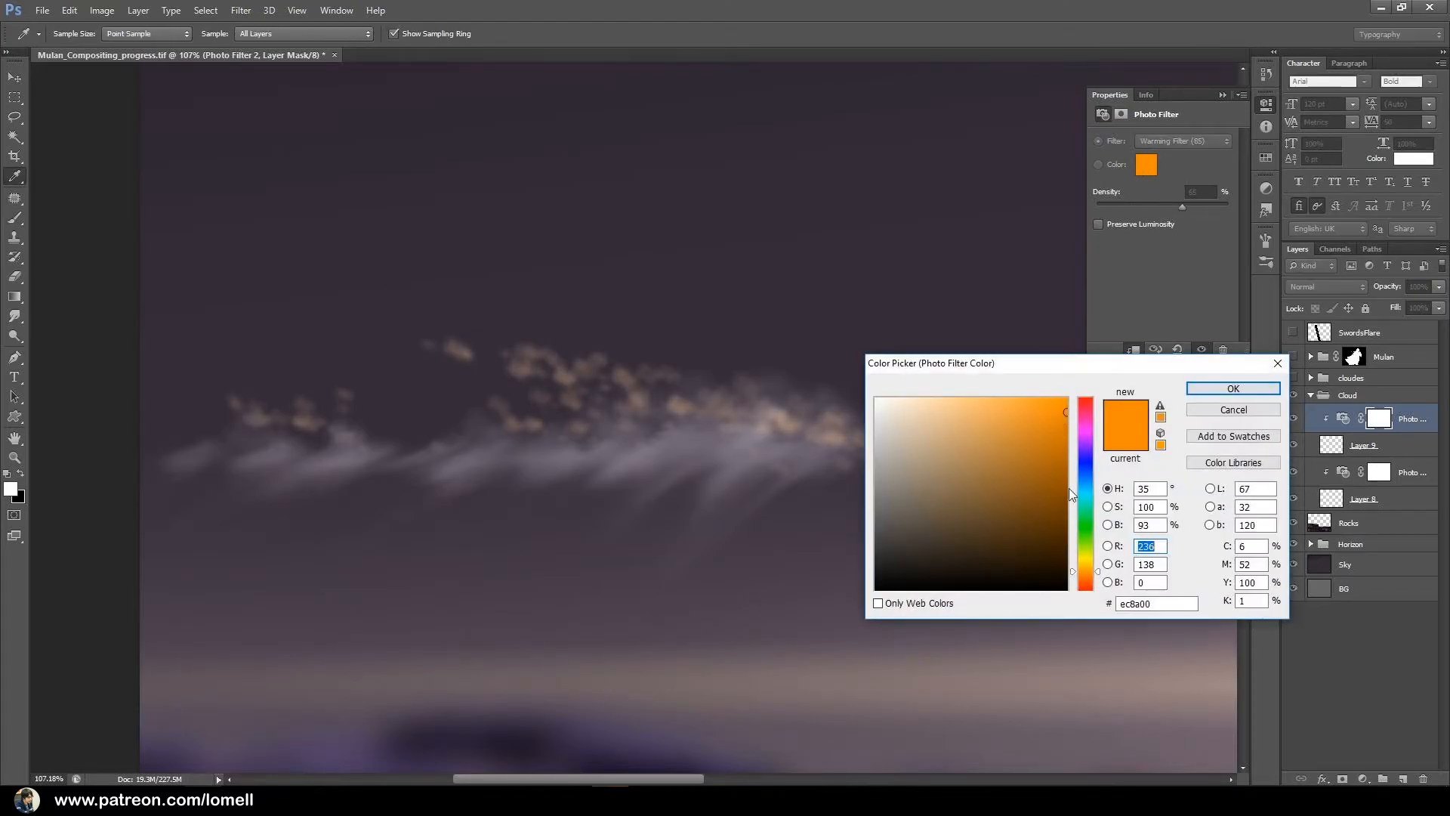
{"action": "left_click_drag", "start_coordinate": [1091, 571], "coordinate": [1086, 574]}
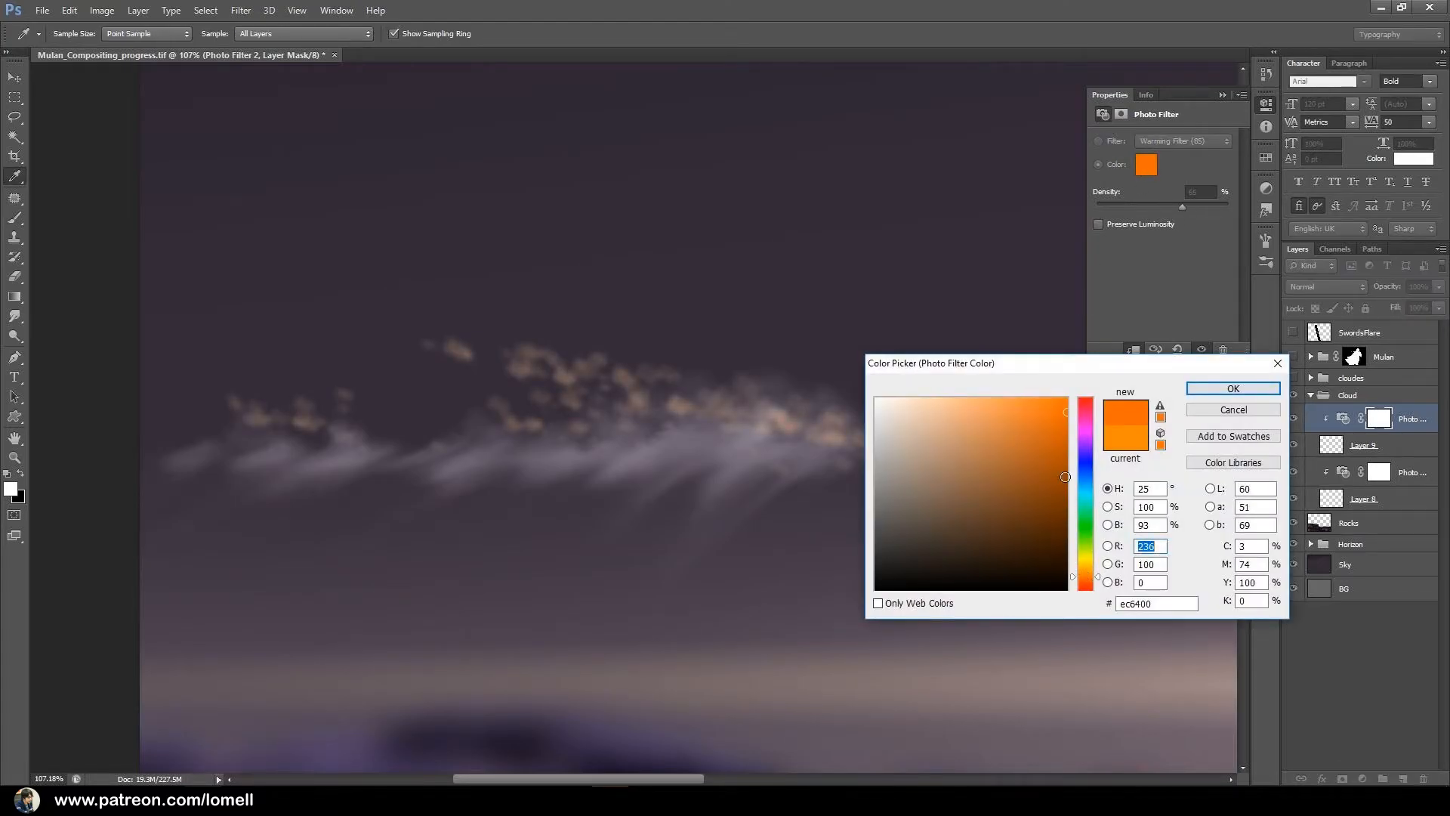
{"action": "left_click_drag", "start_coordinate": [667, 414], "coordinate": [627, 415]}
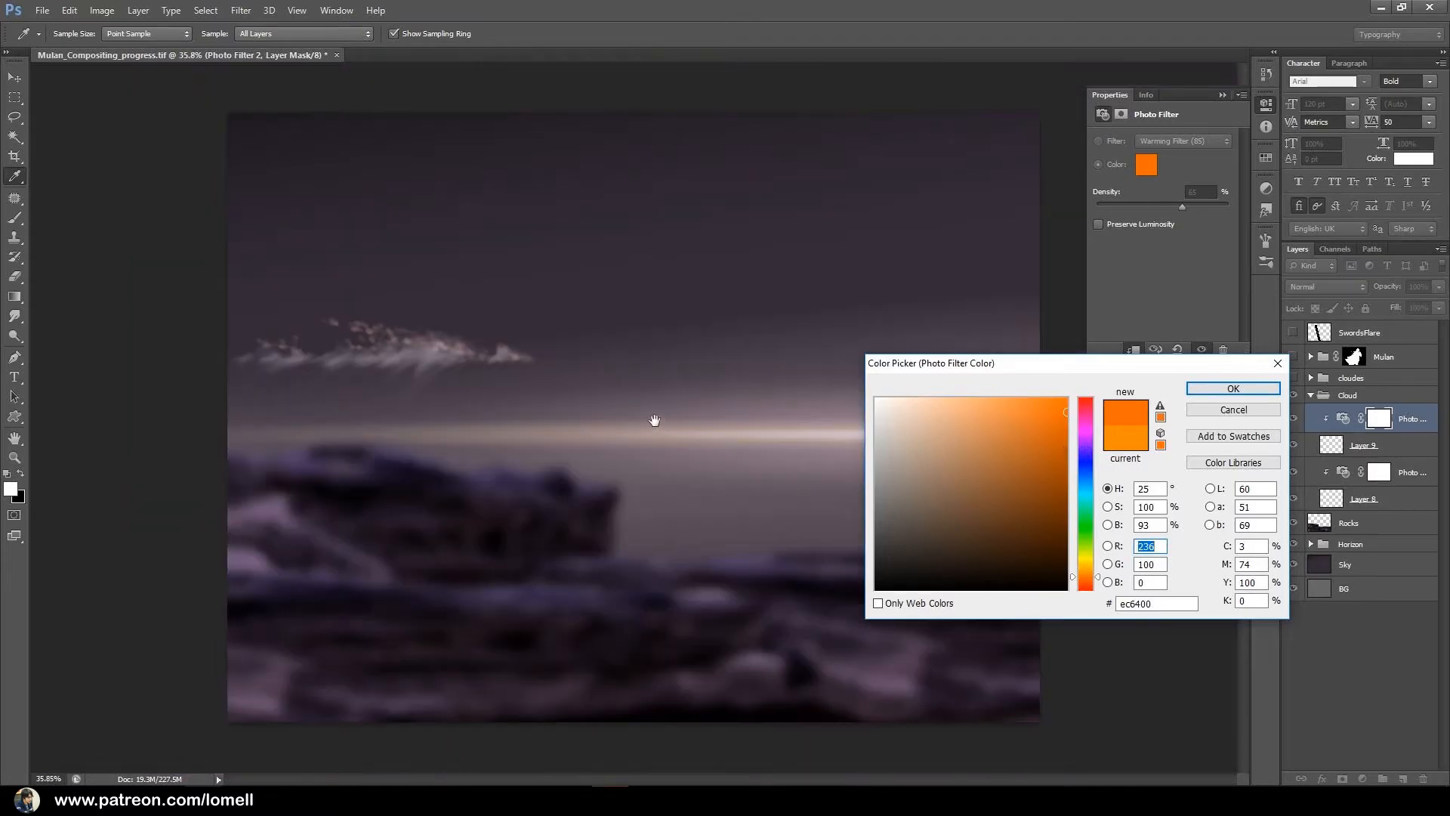
{"action": "left_click_drag", "start_coordinate": [435, 338], "coordinate": [499, 411]}
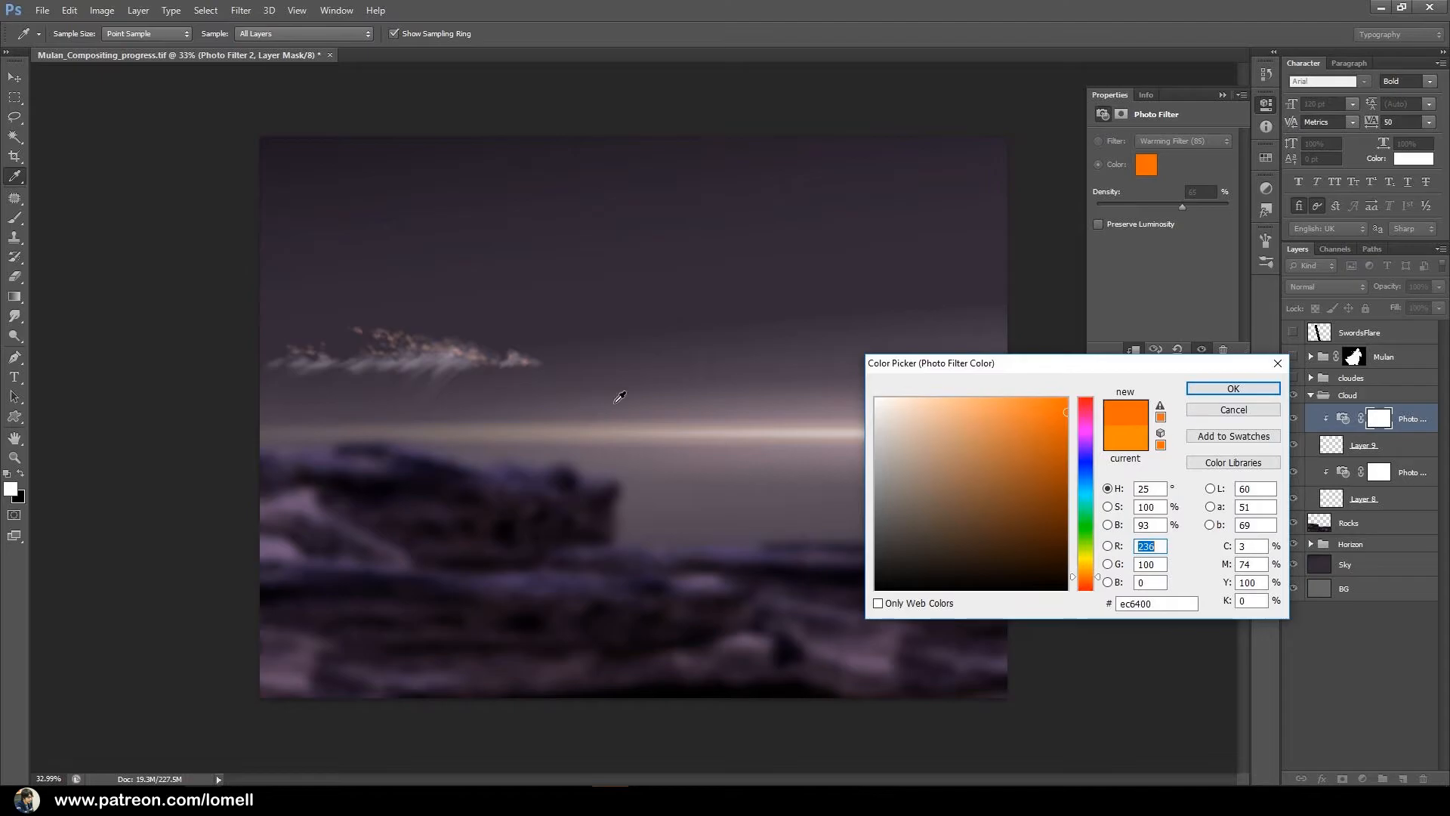
{"action": "left_click_drag", "start_coordinate": [383, 360], "coordinate": [505, 375]}
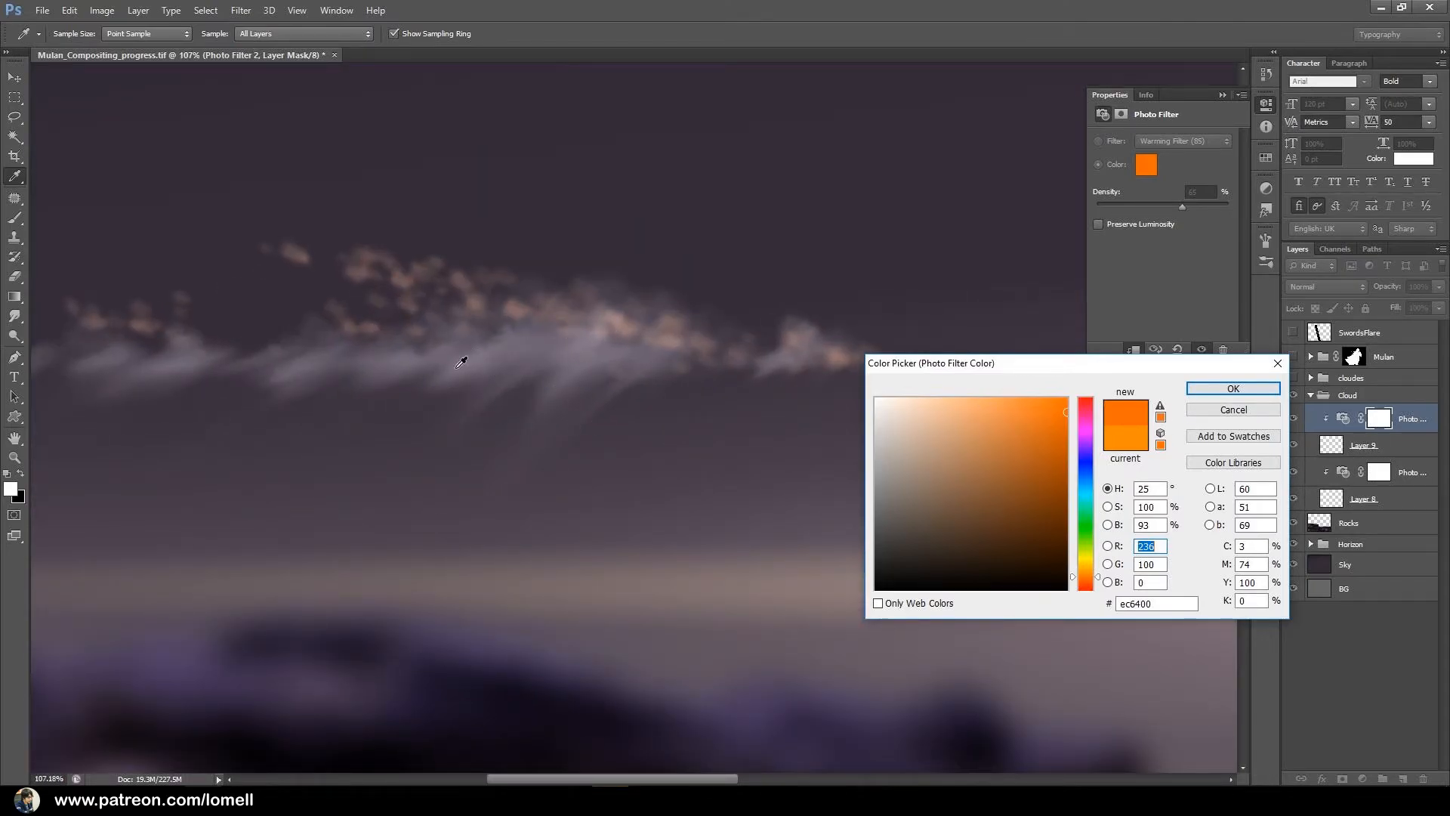
{"action": "left_click", "coordinate": [1233, 389]}
{"action": "scroll", "coordinate": [712, 450], "scroll_direction": "down", "scroll_amount": 5}
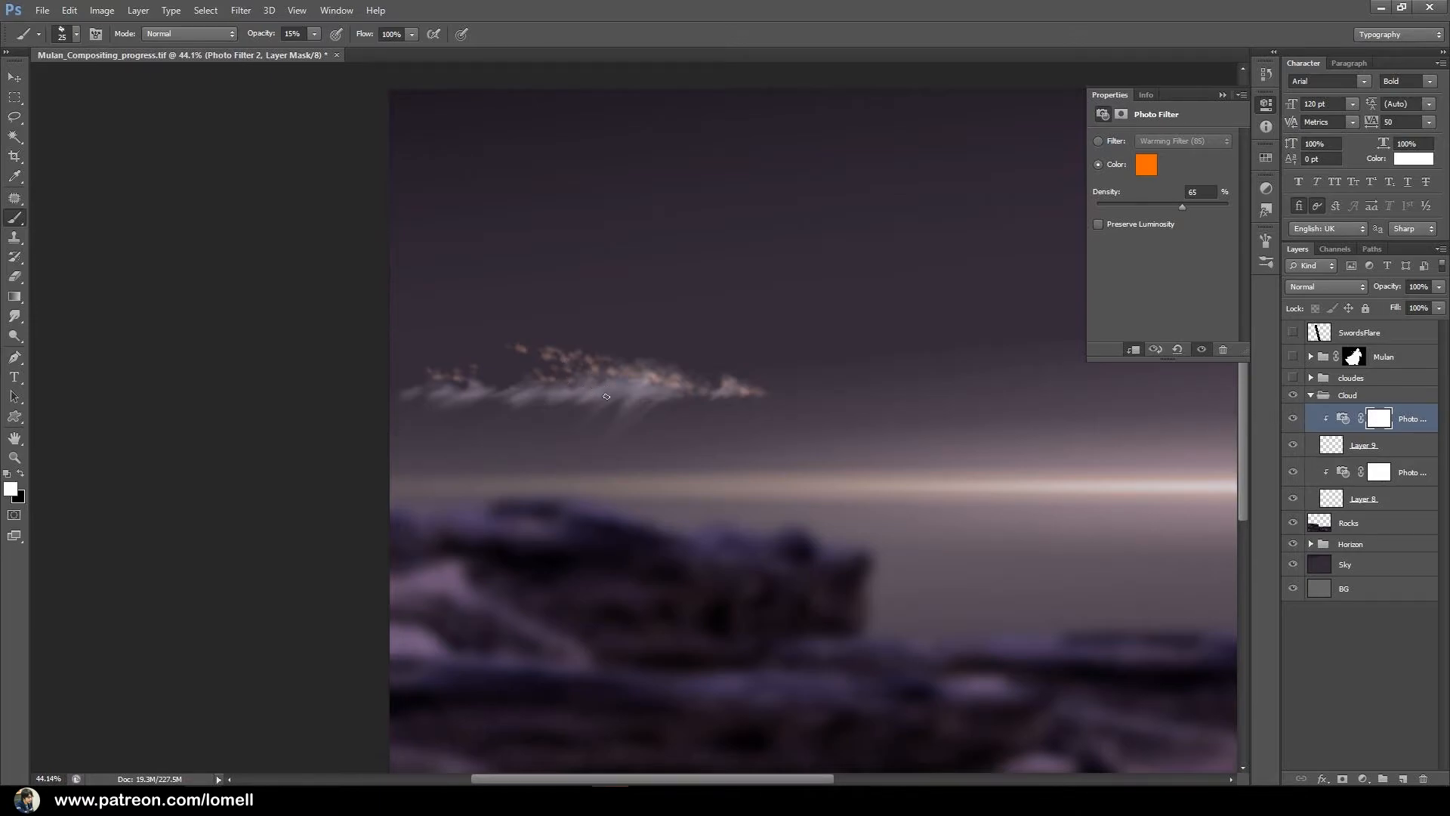
{"action": "left_click", "coordinate": [1414, 447]}
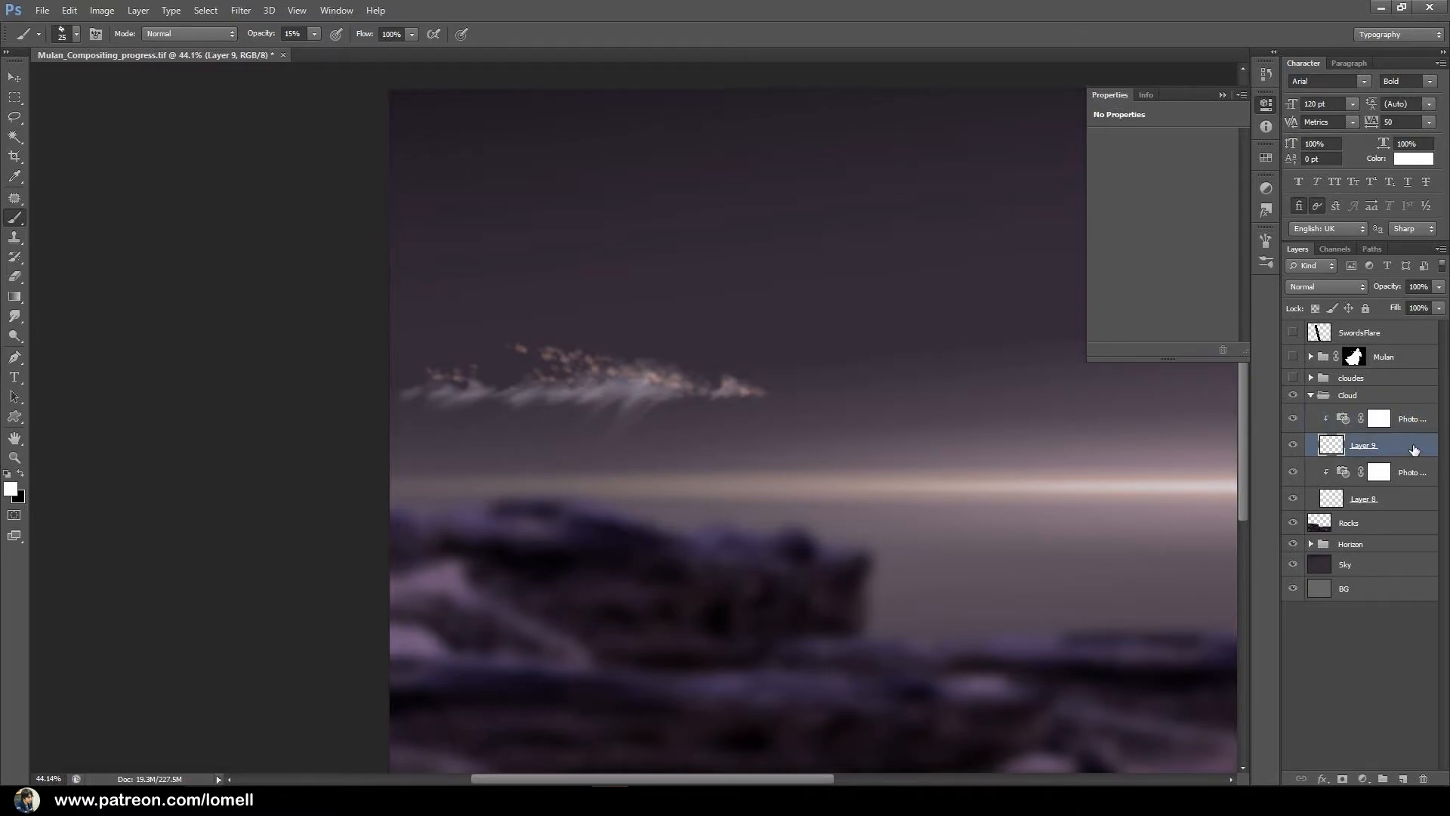
{"action": "left_click", "coordinate": [1400, 421]}
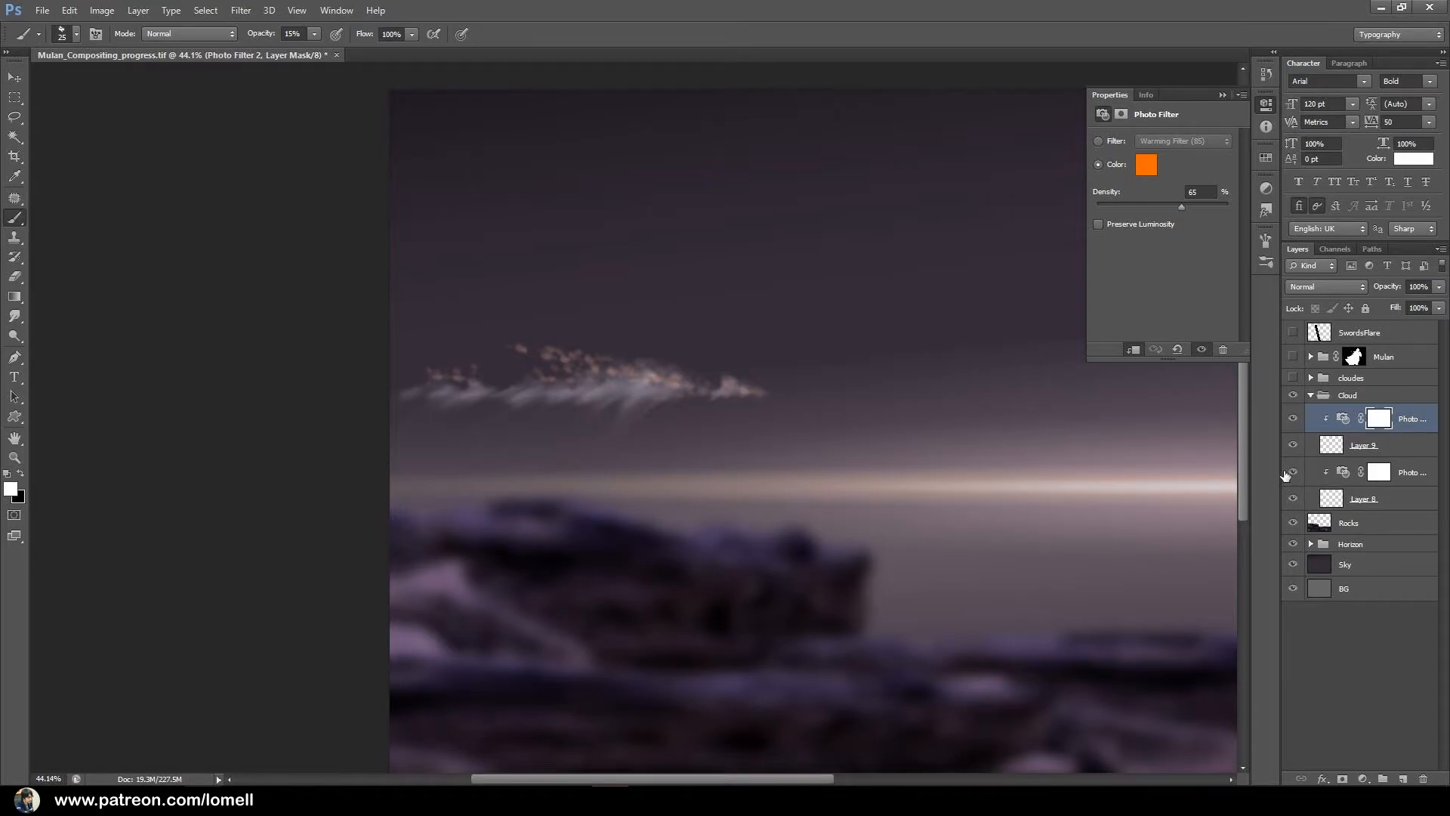
Collapse and hide the Cloud group, and show the finished cloudes group over the sky in its place.
{"action": "left_click", "coordinate": [1311, 395]}
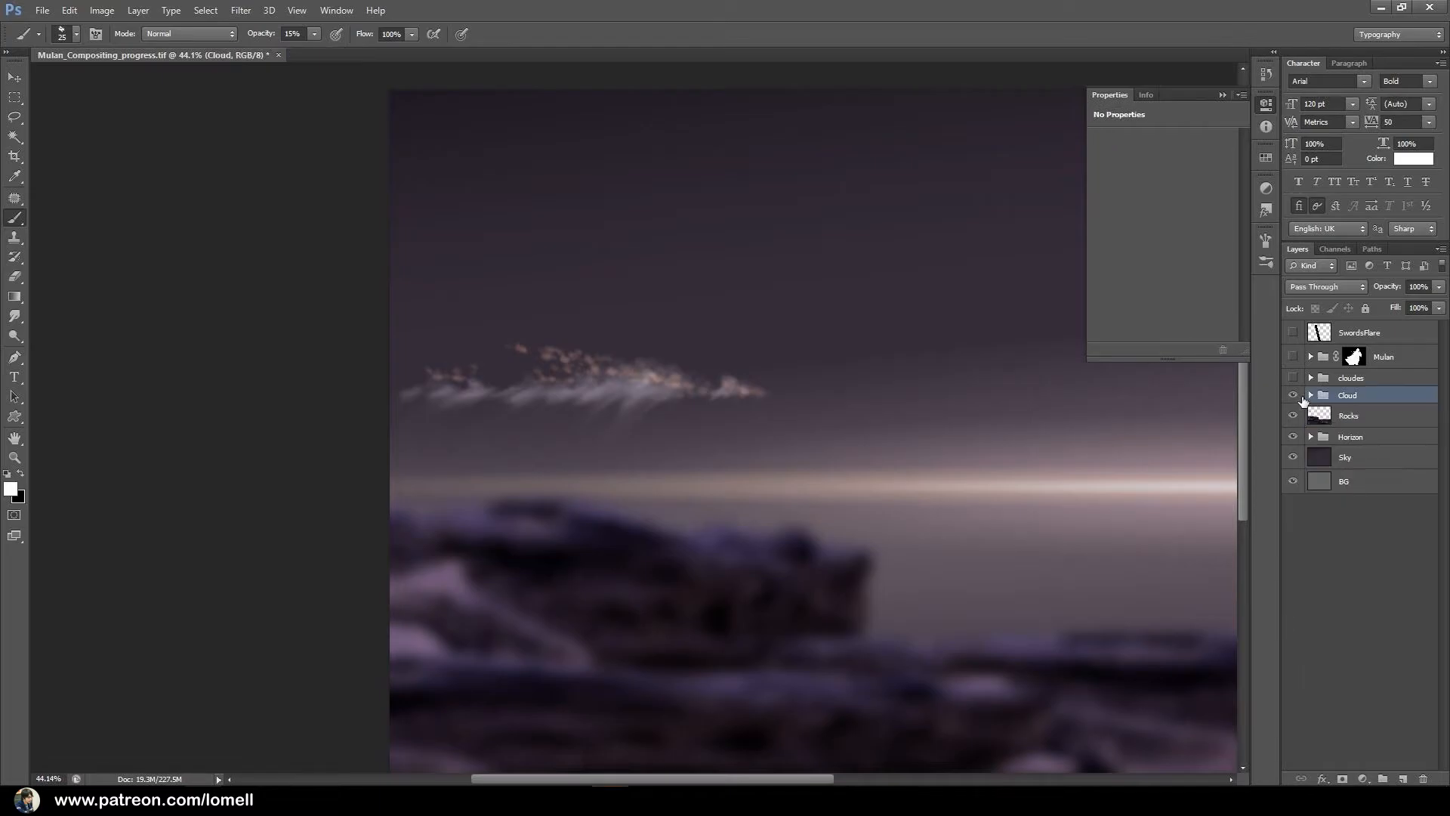
{"action": "left_click", "coordinate": [1293, 395]}
{"action": "left_click", "coordinate": [1293, 377]}
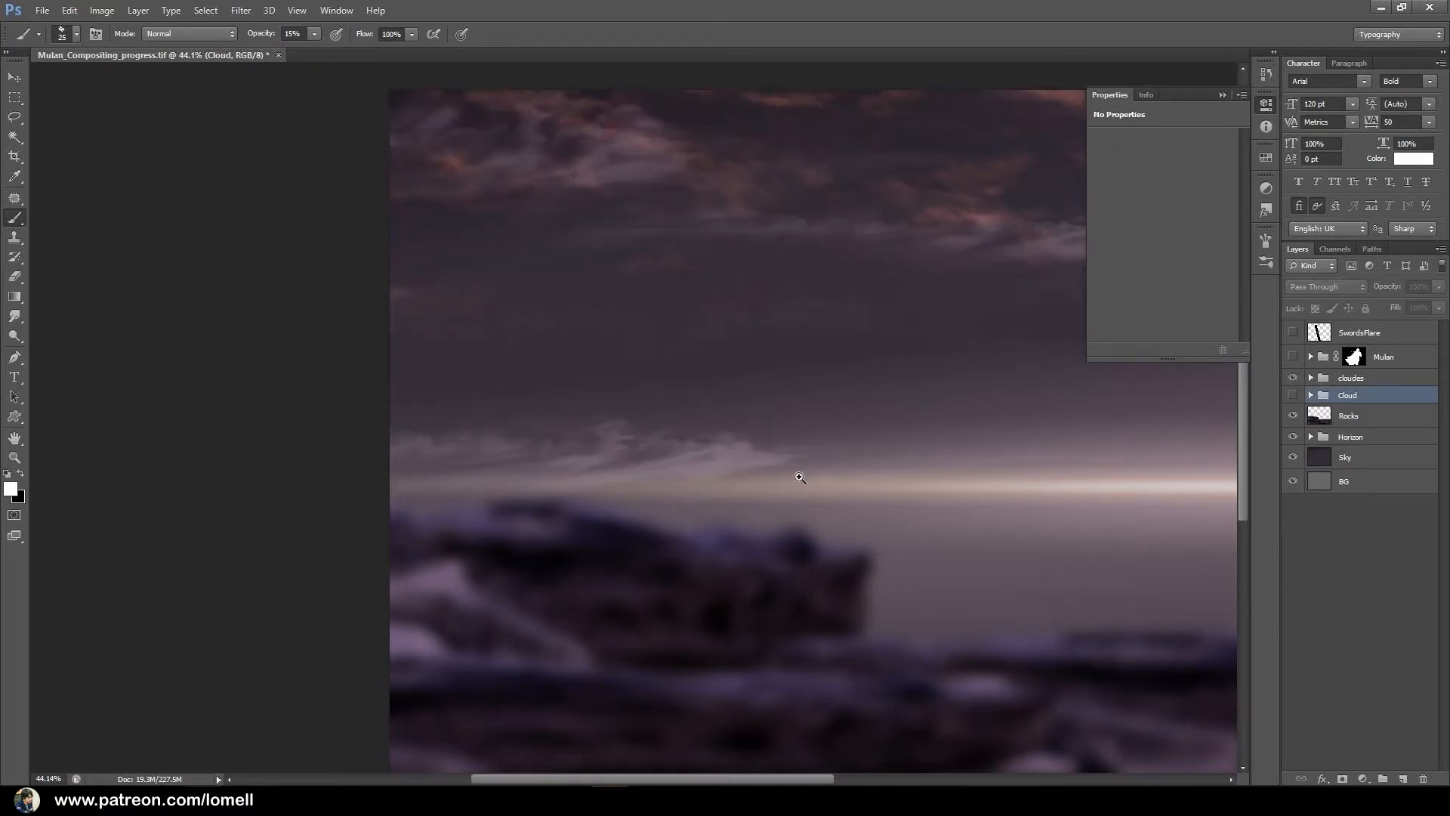
{"action": "left_click", "coordinate": [736, 467], "text": "alt"}
{"action": "left_click", "coordinate": [588, 316], "text": "ctrl"}
{"action": "left_click_drag", "start_coordinate": [674, 366], "coordinate": [688, 453]}
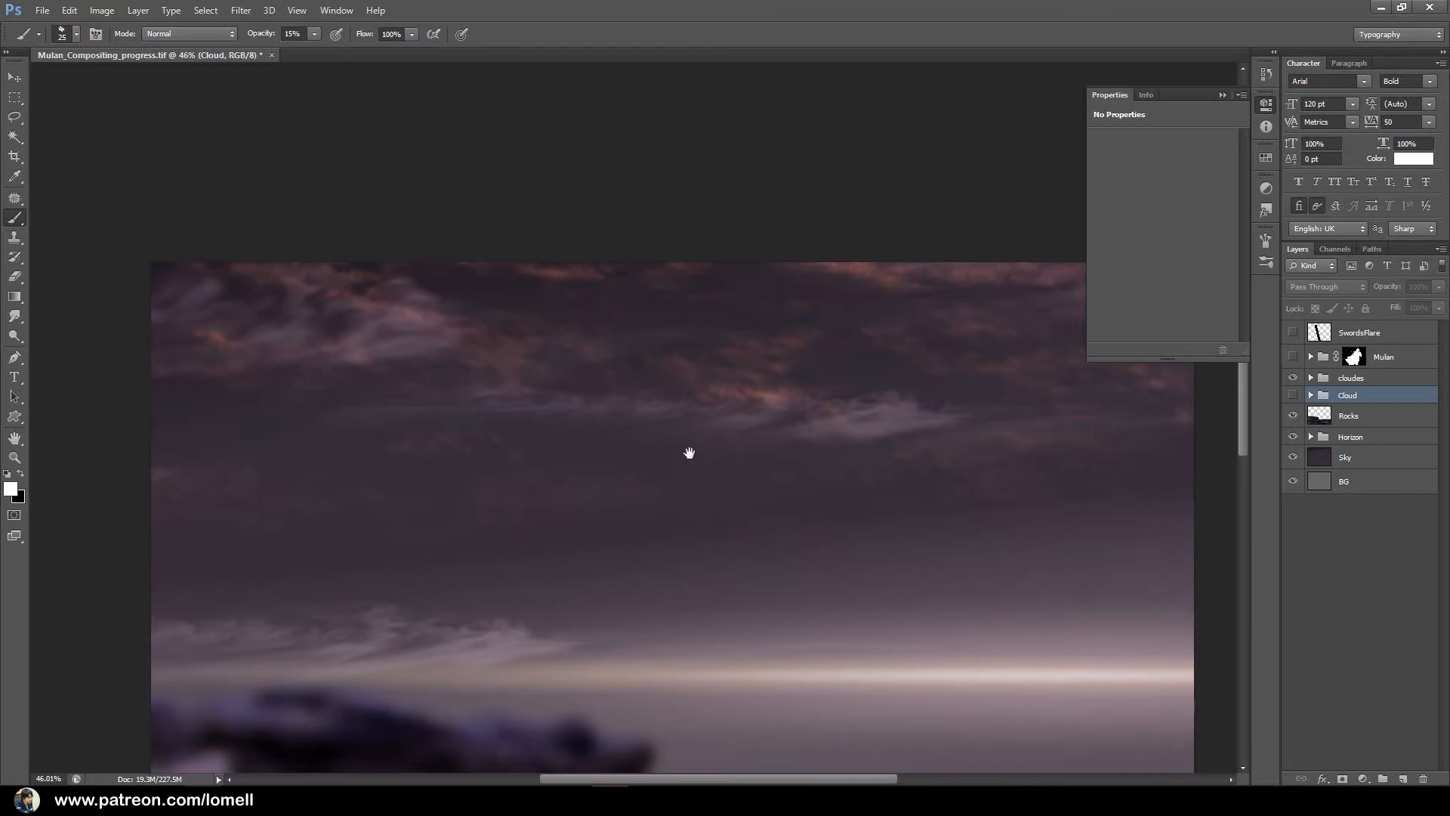
{"action": "left_click", "coordinate": [516, 395], "text": "ctrl"}
{"action": "left_click_drag", "start_coordinate": [462, 415], "coordinate": [534, 436]}
{"action": "left_click_drag", "start_coordinate": [696, 495], "coordinate": [656, 508]}
{"action": "left_click_drag", "start_coordinate": [698, 510], "coordinate": [642, 496]}
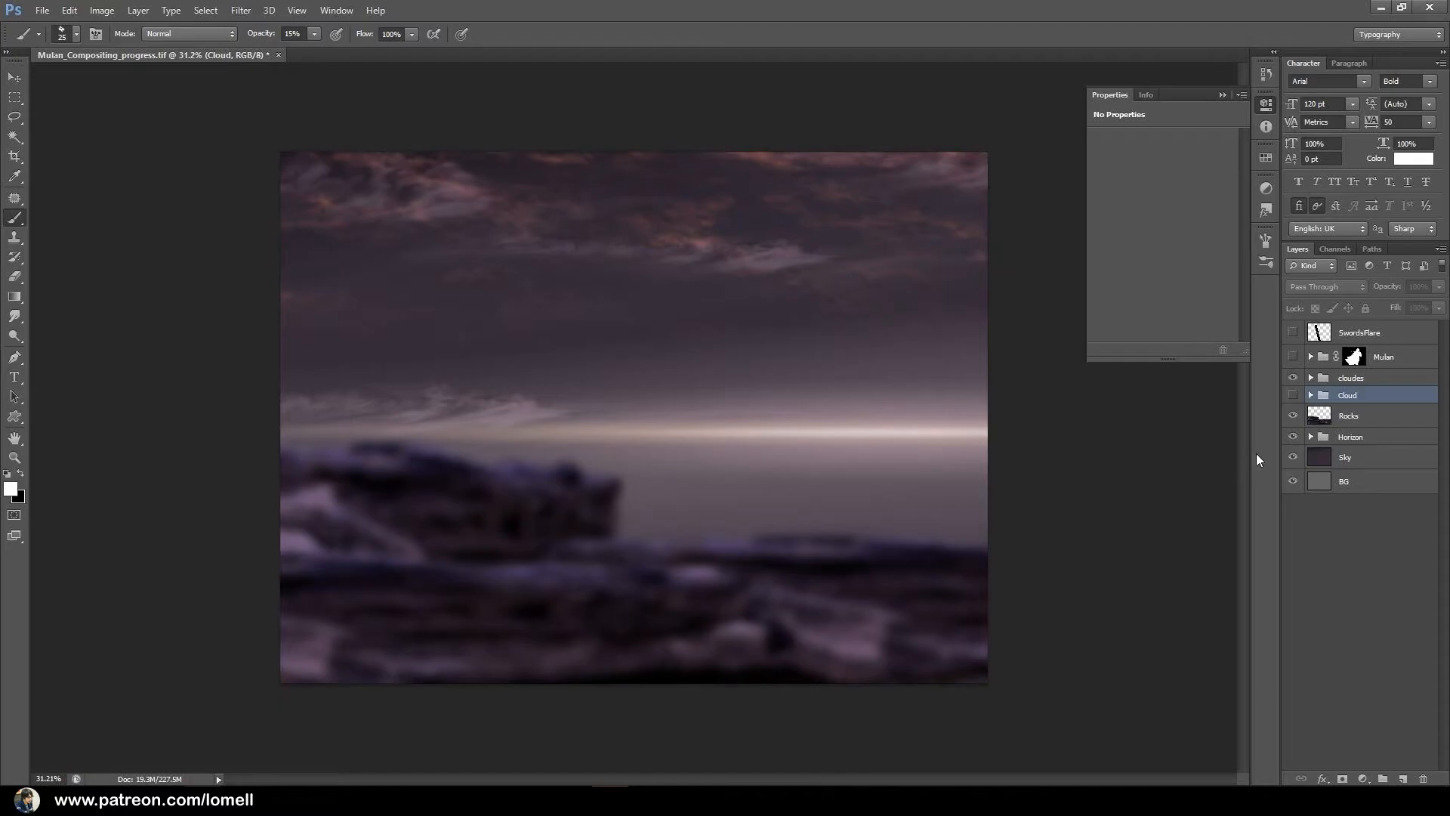
Show the Mulan group and the SwordsFlare layer, and delete the hidden Cloud group.
{"action": "left_click", "coordinate": [1293, 356]}
{"action": "left_click", "coordinate": [1293, 332]}
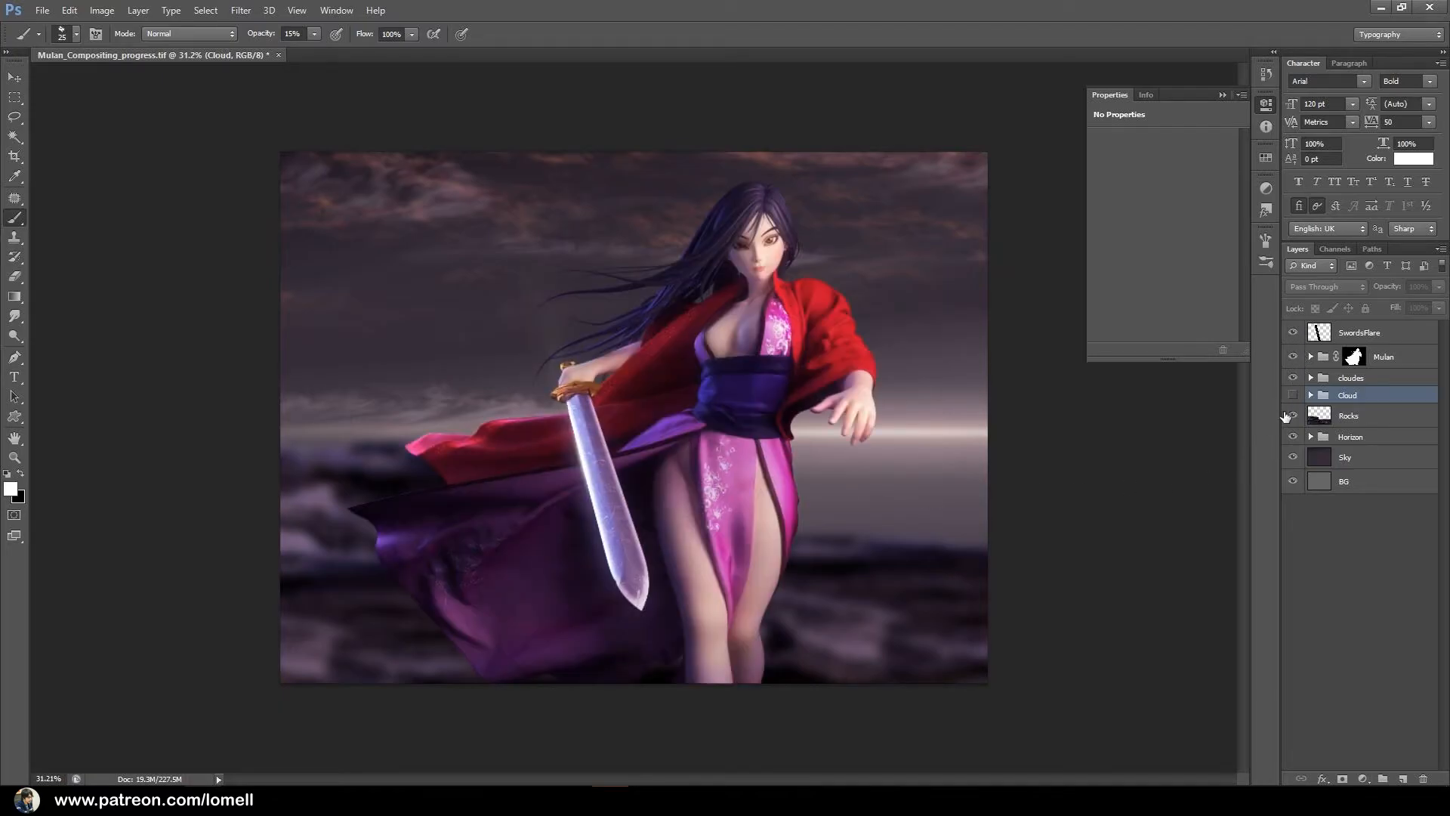
{"action": "left_click_drag", "start_coordinate": [1372, 397], "coordinate": [1423, 779]}
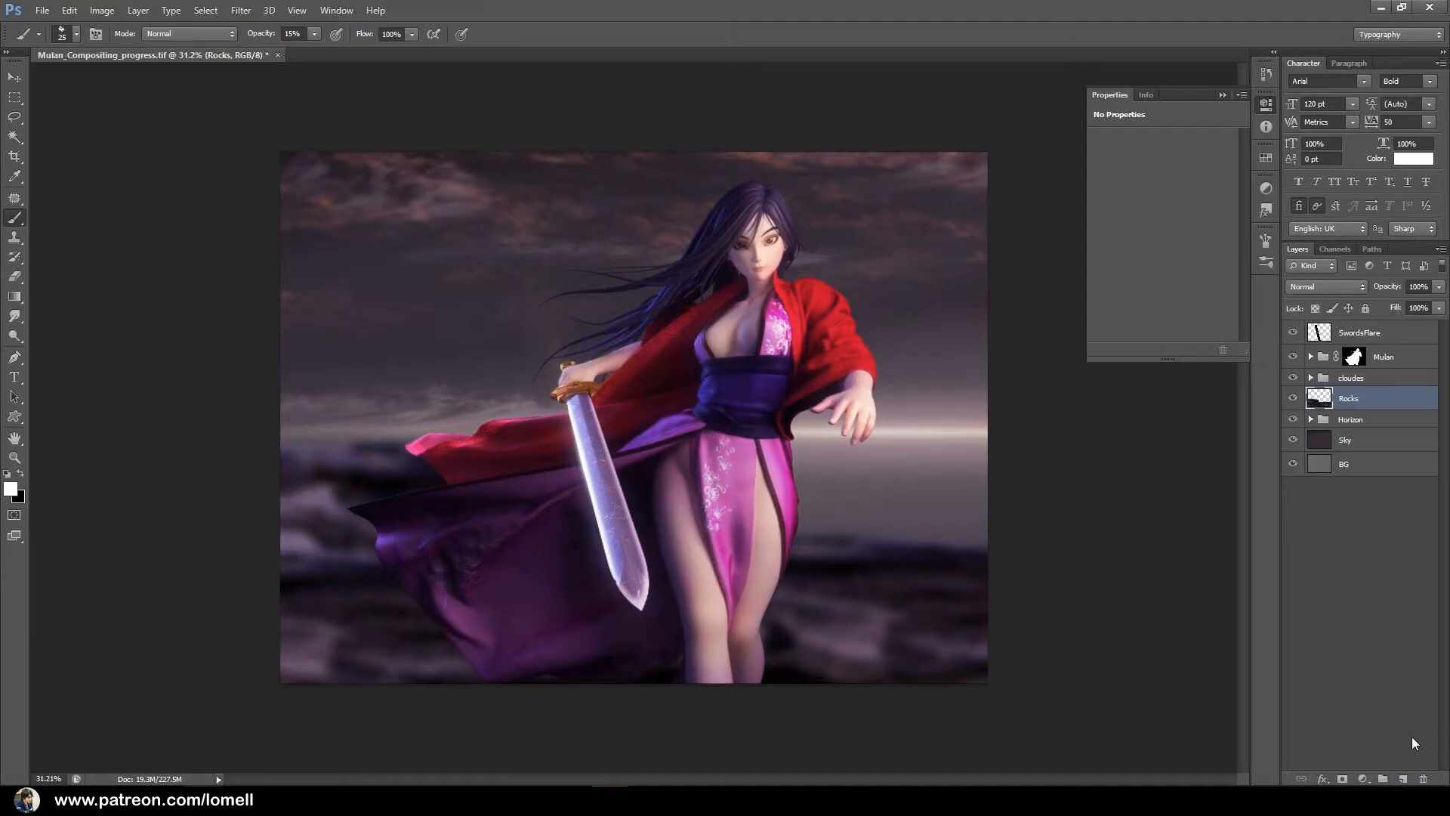
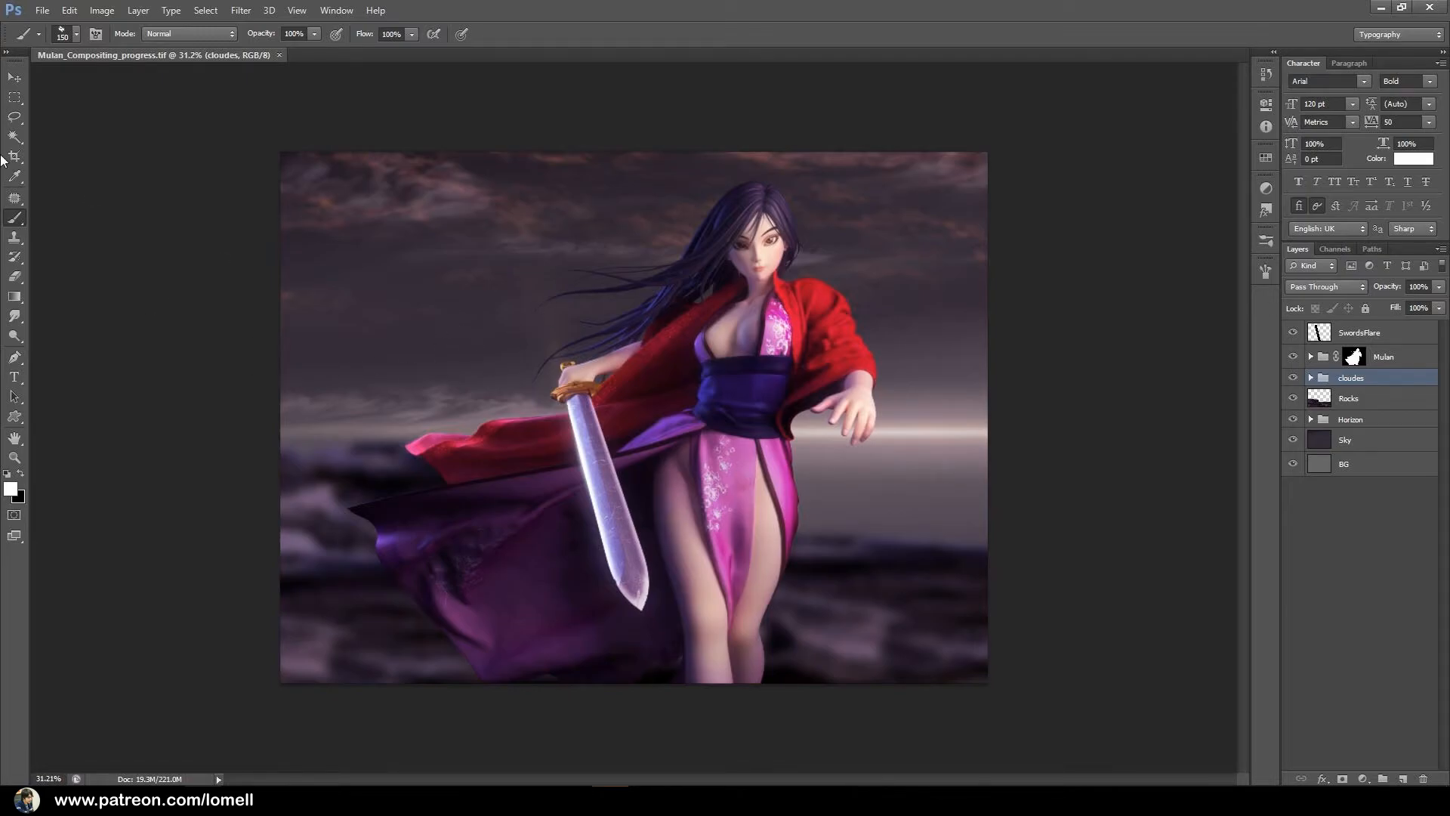
Create a white U.S. Letter document, 8.5 x 11 inches at 300 pixels/inch in RGB, and float its window.
{"action": "left_click", "coordinate": [42, 10]}
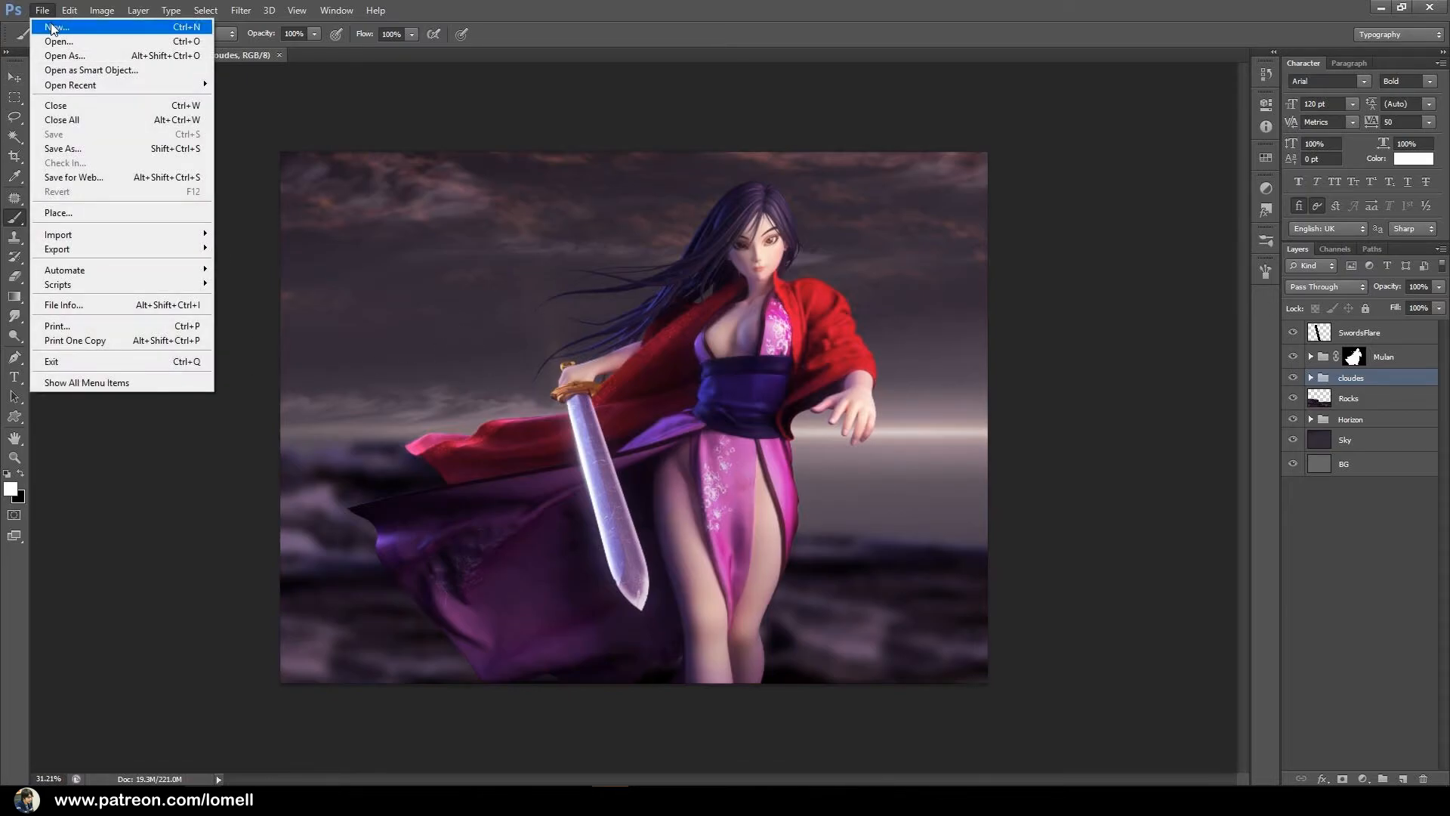
{"action": "left_click", "coordinate": [53, 28]}
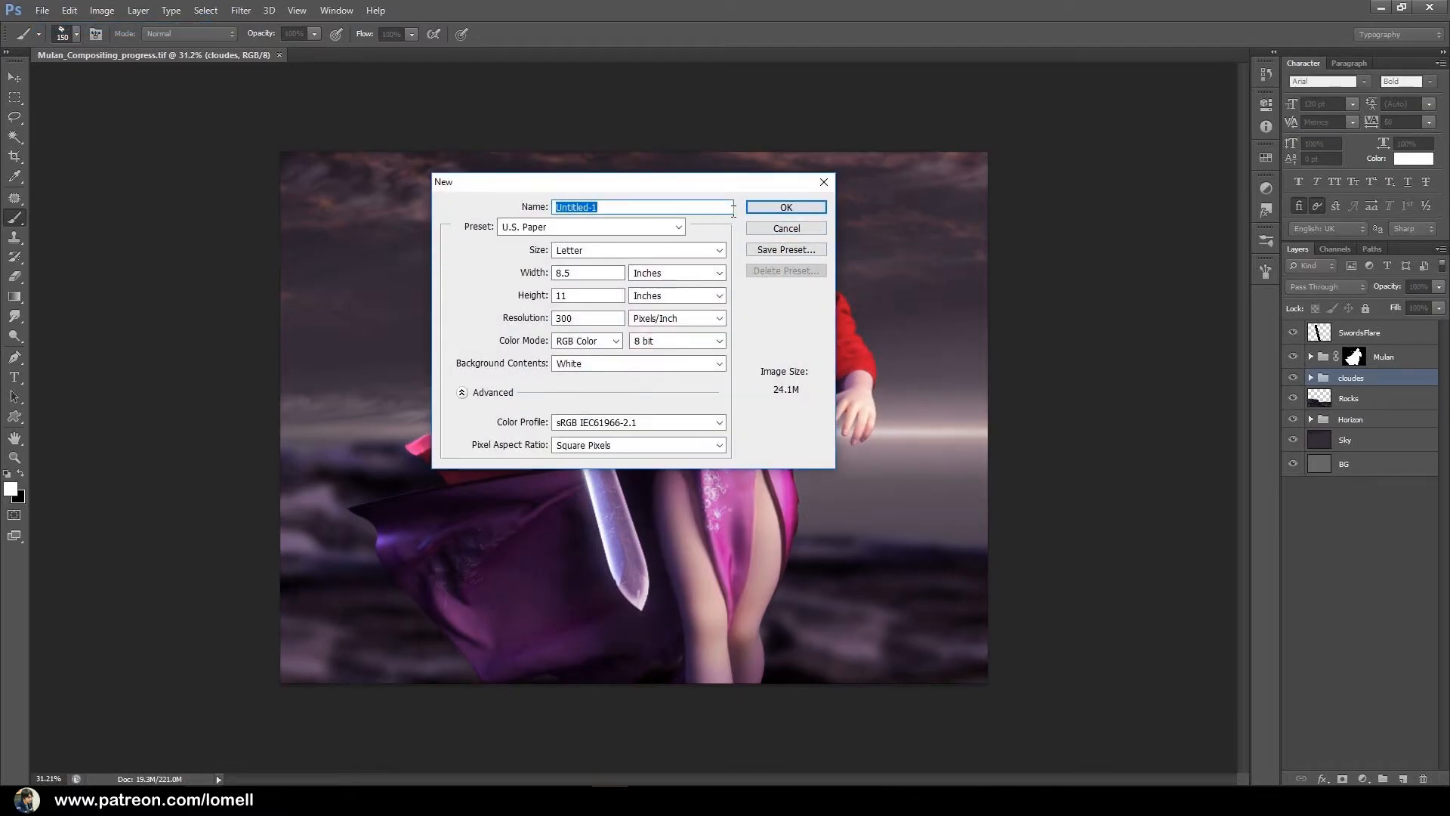
{"action": "left_click", "coordinate": [761, 209]}
{"action": "left_click_drag", "start_coordinate": [370, 79], "coordinate": [662, 100]}
Resize the new document's image to 250 x 250 pixels.
{"action": "right_click", "coordinate": [662, 97]}
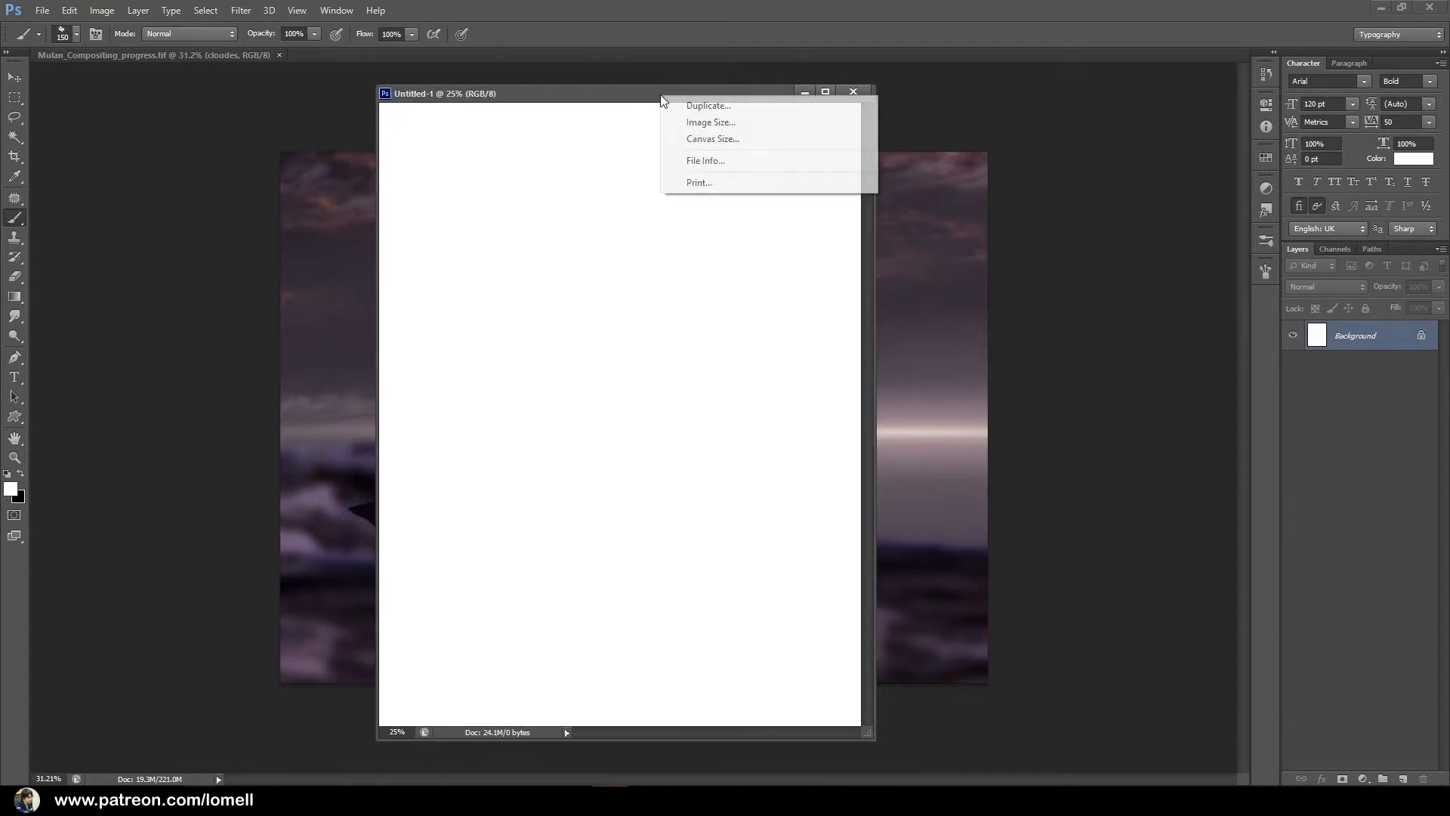
{"action": "left_click", "coordinate": [698, 130]}
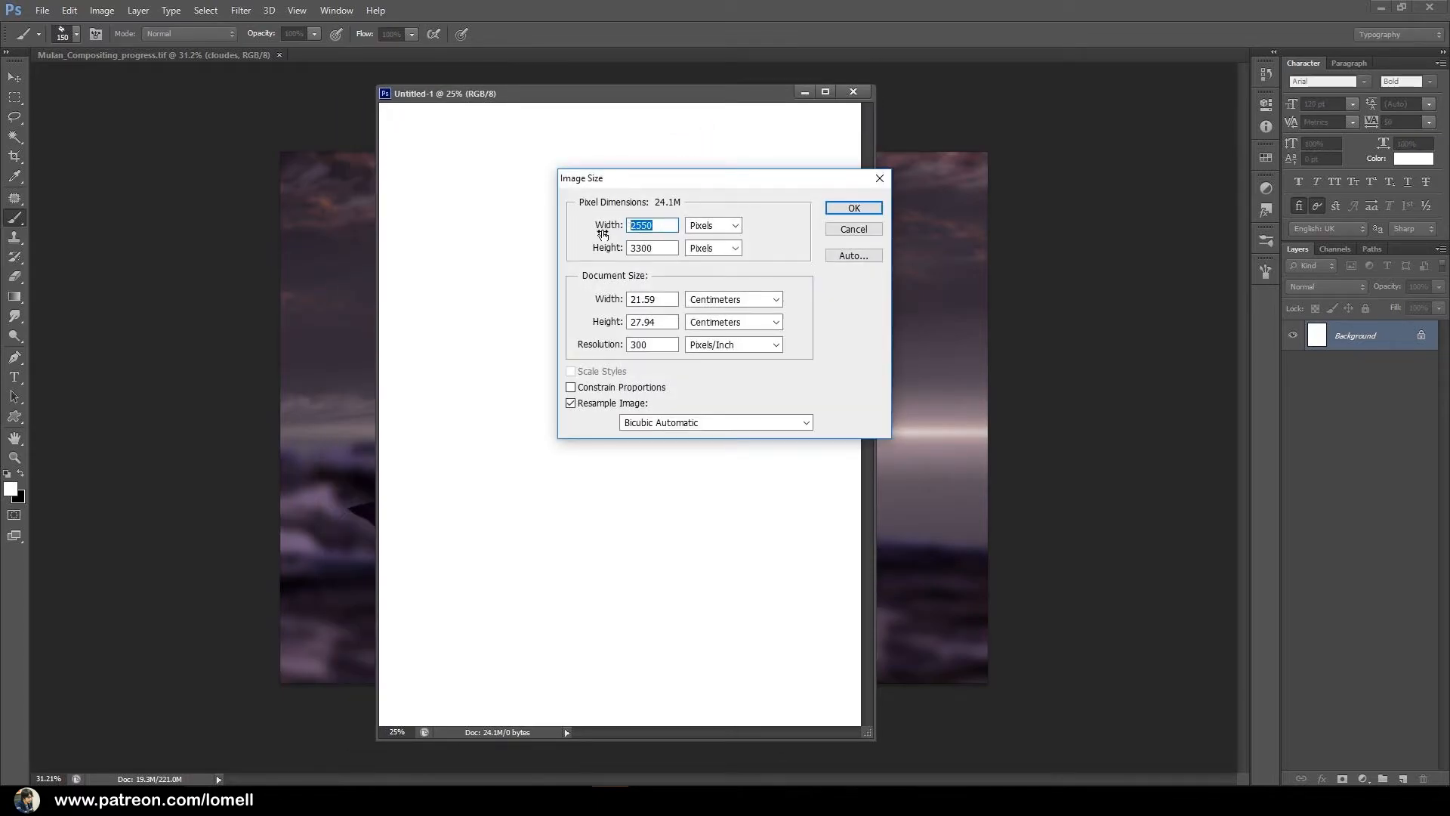
{"action": "type", "text": "50"}
{"action": "key", "text": "Tab"}
{"action": "type", "text": "250"}
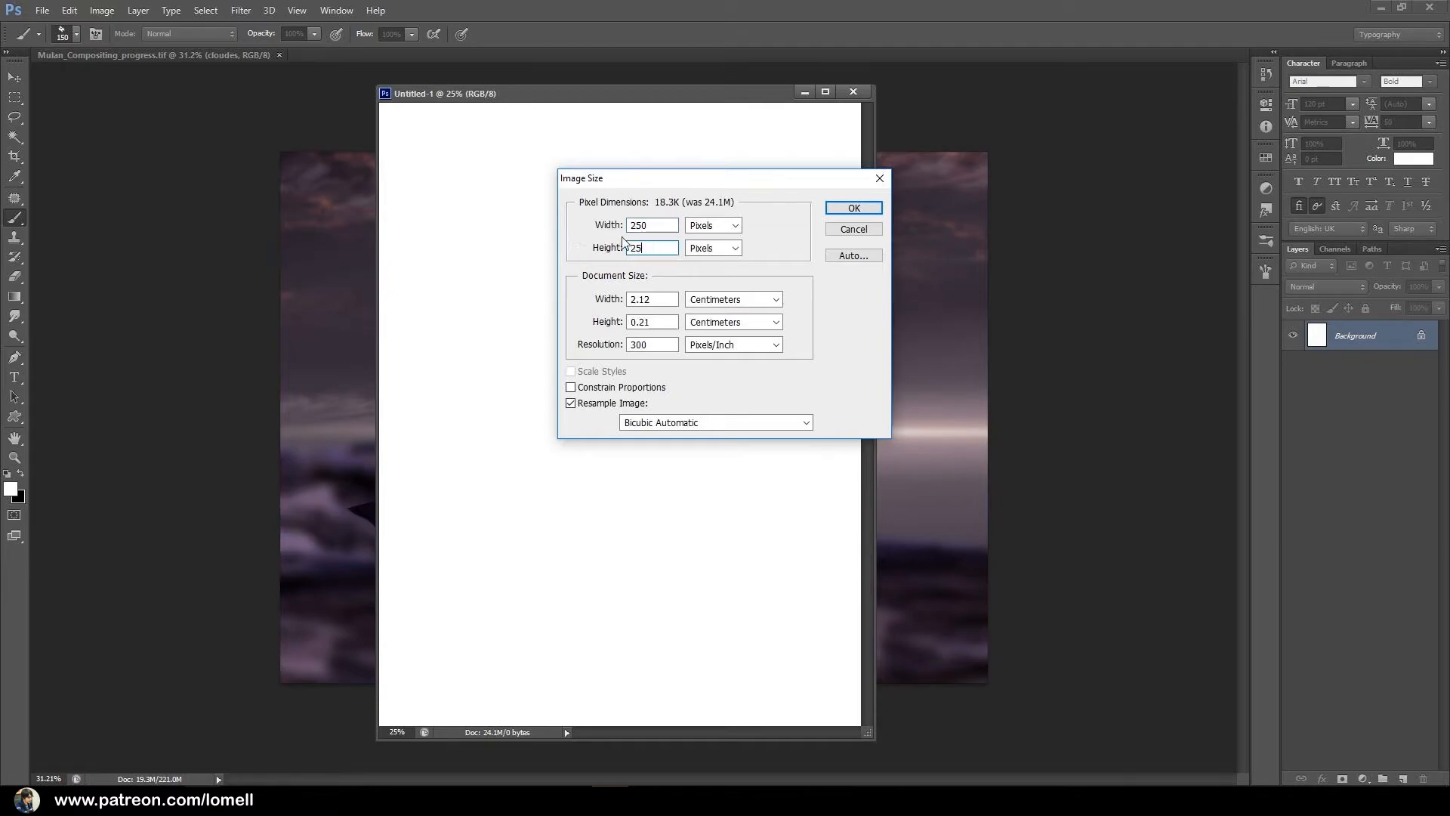
{"action": "left_click", "coordinate": [854, 208]}
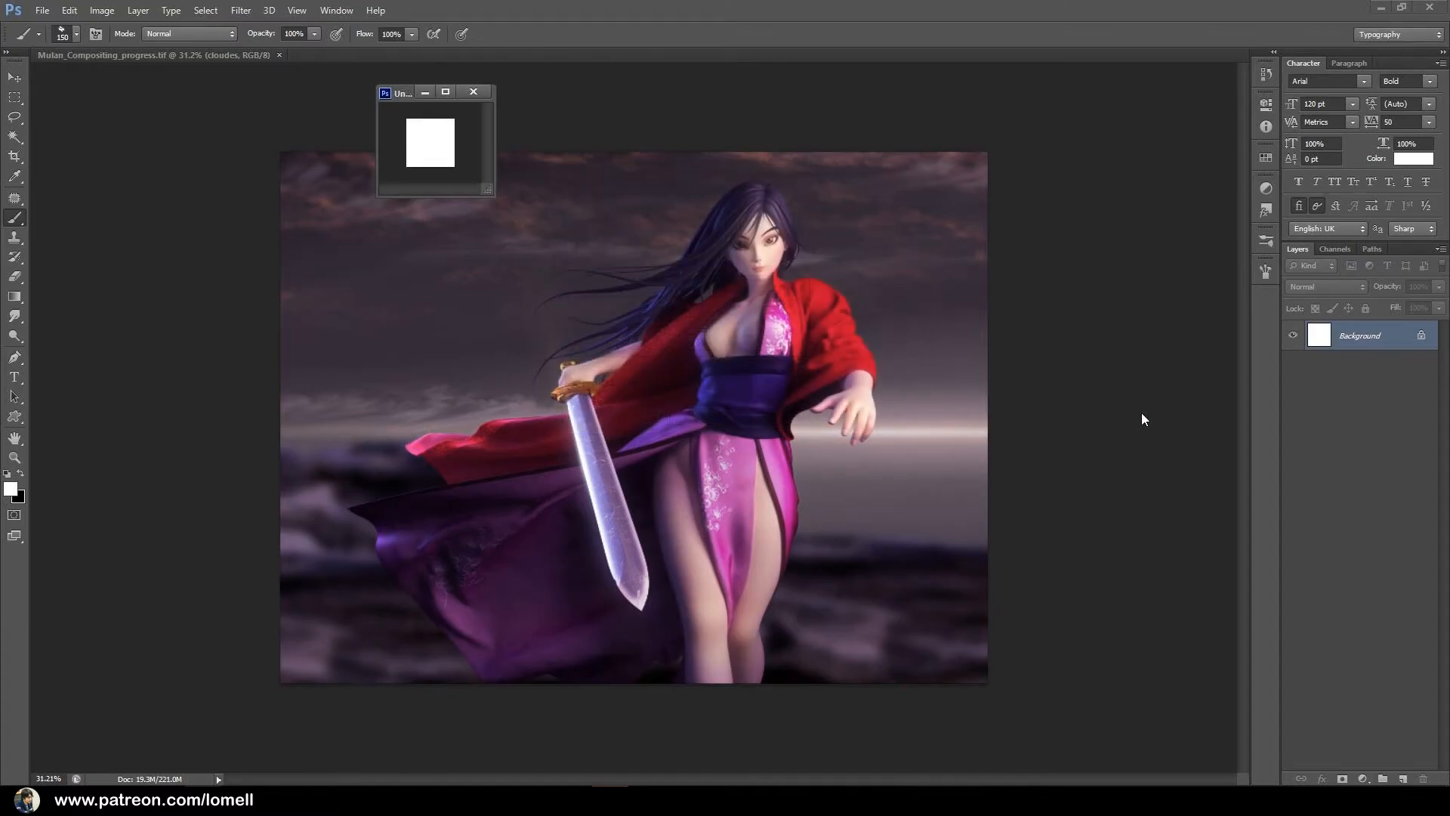
Start a leaf-shaped path with the Pen tool, from the pointed tip down the curved left edge to the stem base.
{"action": "key", "text": "ctrl+0"}
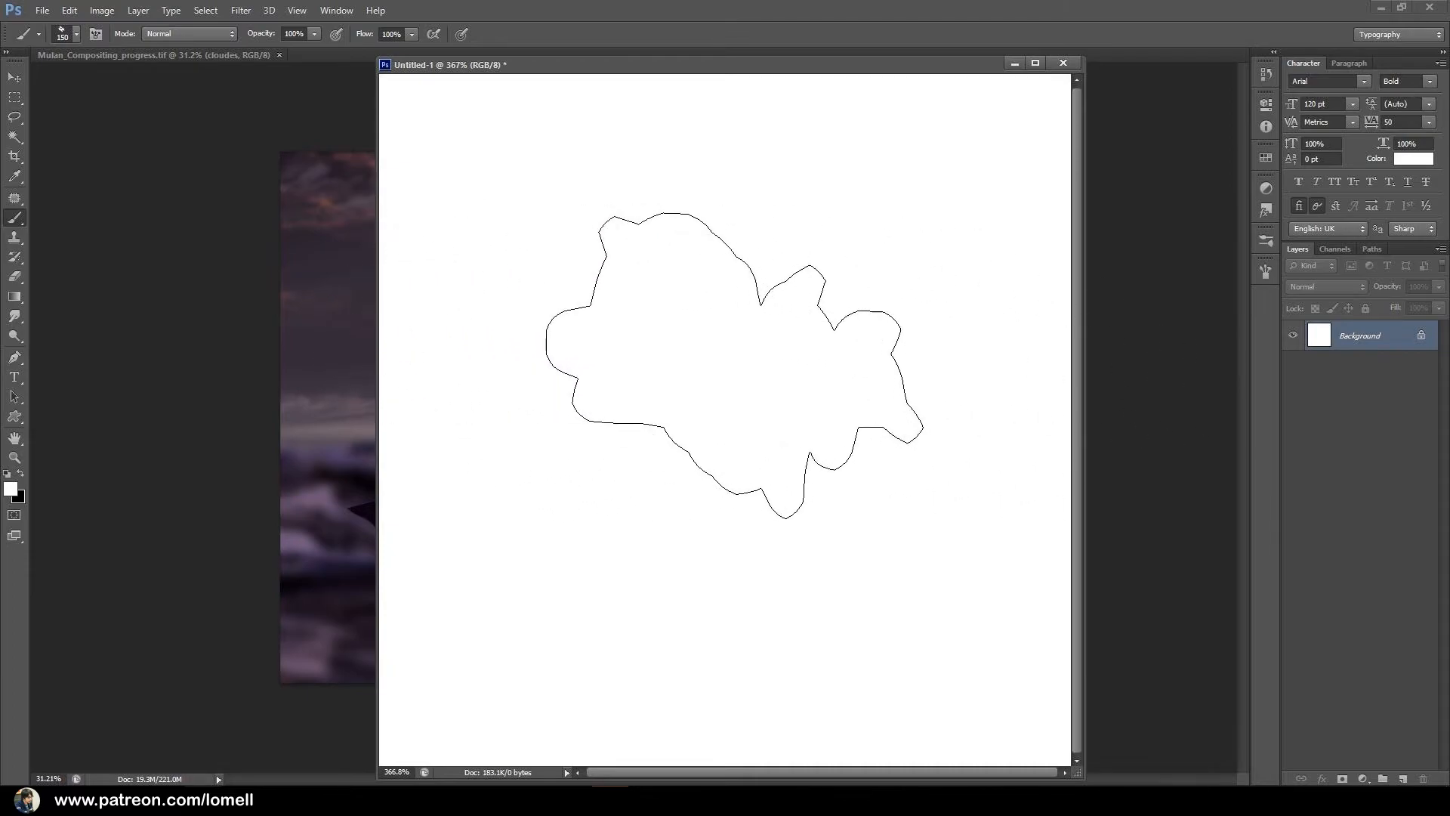
{"action": "key", "text": "p"}
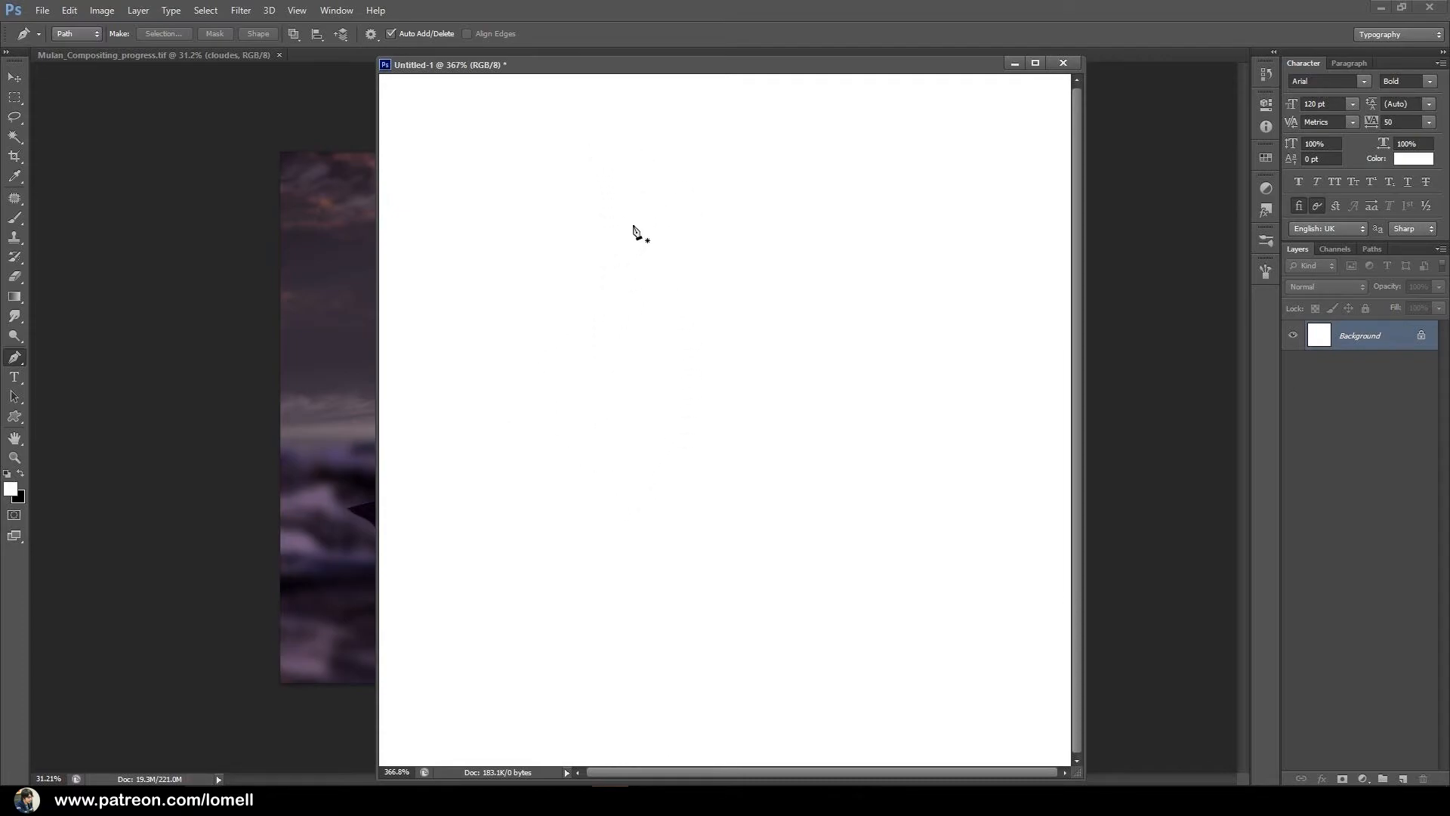
{"action": "left_click", "coordinate": [672, 137]}
{"action": "left_click_drag", "start_coordinate": [672, 220], "coordinate": [655, 259]}
{"action": "mouse_move", "coordinate": [644, 260]}
{"action": "left_mouse_down"}
{"action": "mouse_move", "coordinate": [633, 265]}
{"action": "mouse_move", "coordinate": [647, 265]}
{"action": "left_mouse_up"}
{"action": "left_click_drag", "start_coordinate": [603, 429], "coordinate": [617, 518]}
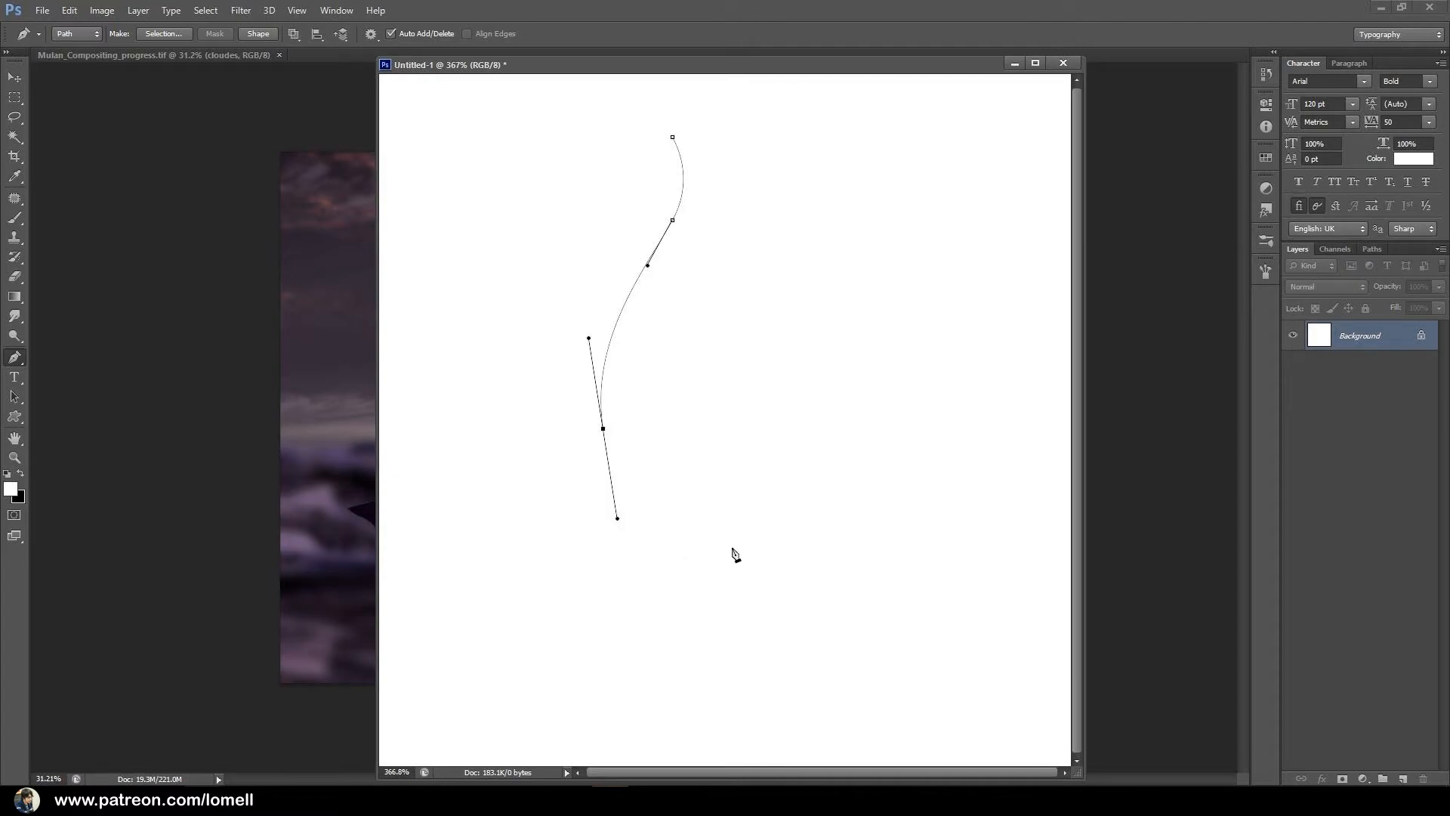
{"action": "left_click", "coordinate": [715, 525]}
Draw the leaf's rounded stem and curved right edge, closing the path at the tip.
{"action": "left_click_drag", "start_coordinate": [707, 586], "coordinate": [726, 644]}
{"action": "left_click_drag", "start_coordinate": [744, 588], "coordinate": [748, 560]}
{"action": "left_click", "coordinate": [741, 521]}
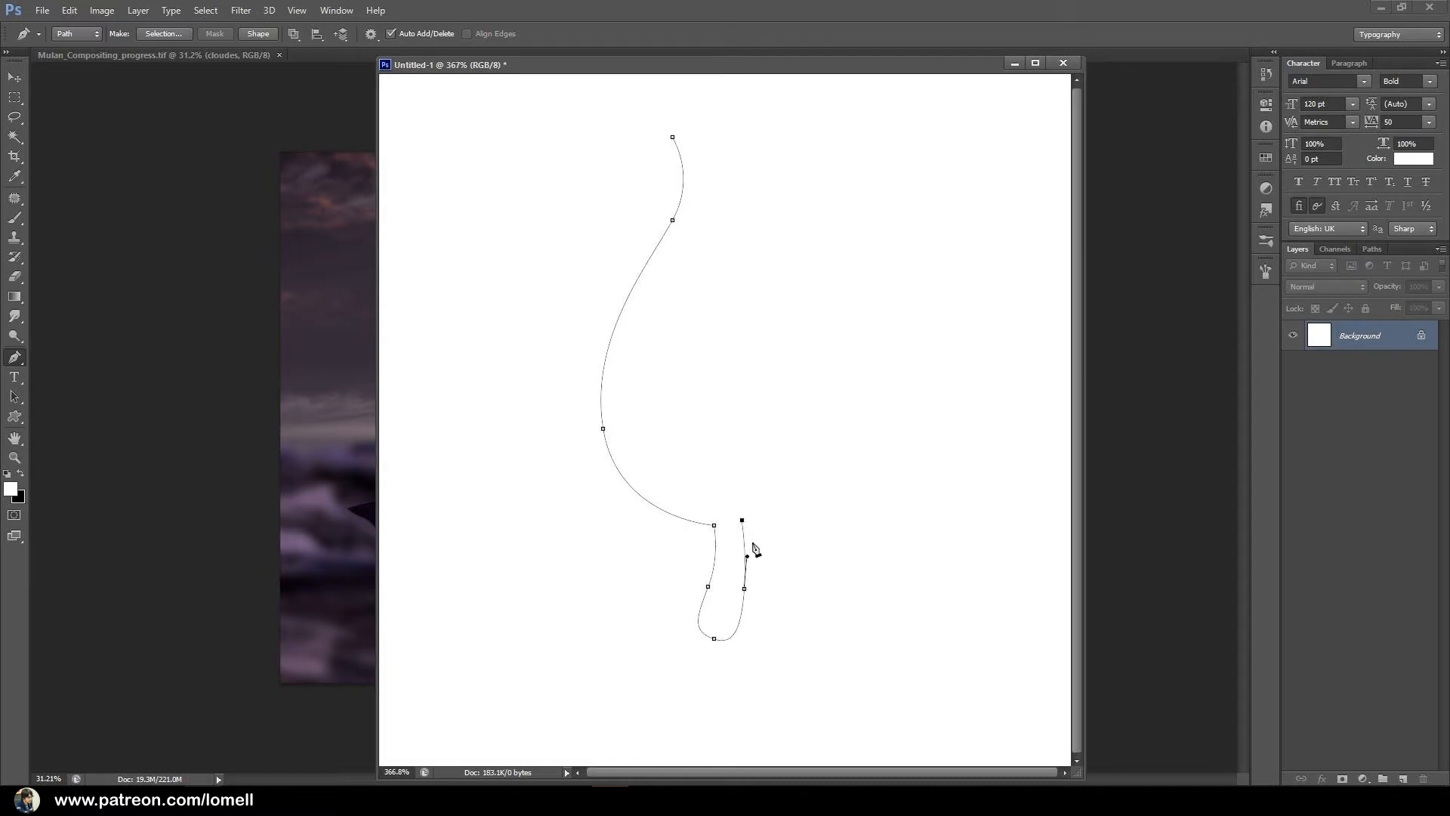
{"action": "left_click_drag", "start_coordinate": [846, 344], "coordinate": [814, 201]}
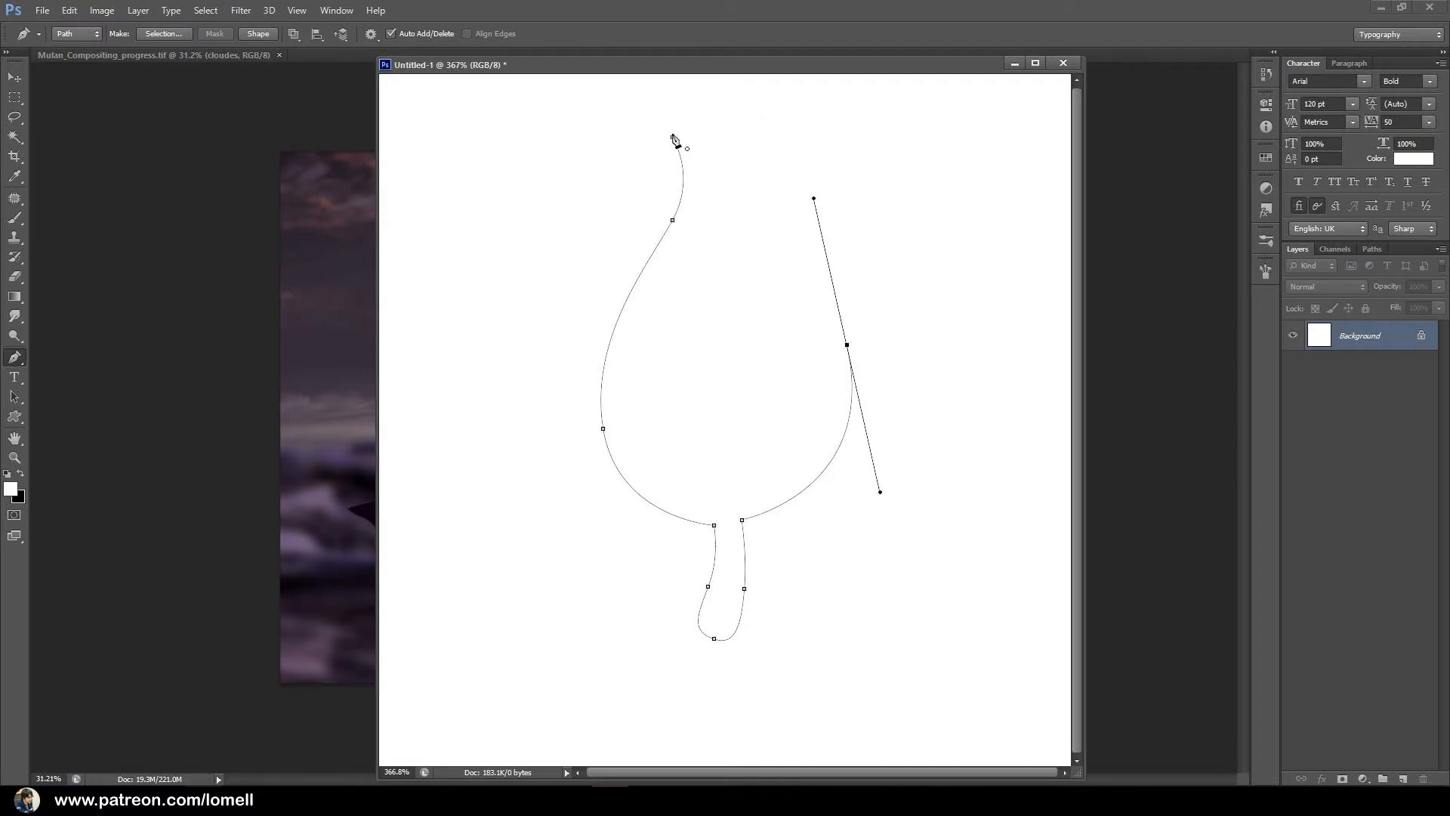
{"action": "left_click", "coordinate": [673, 142]}
Slim the leaf by moving the upper-left anchor down and the lower-left anchor inward.
{"action": "left_click", "coordinate": [659, 245], "text": "ctrl"}
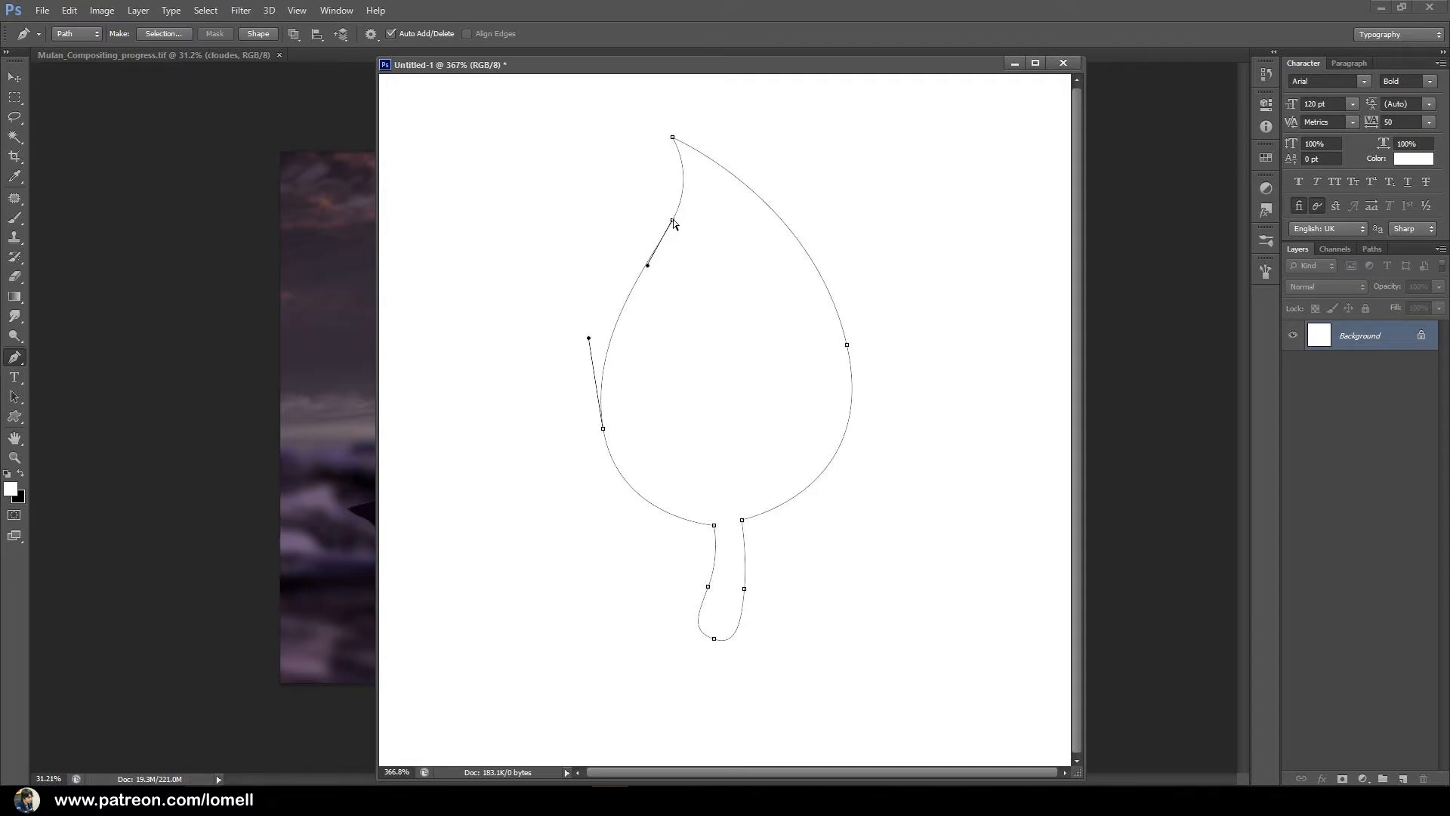
{"action": "left_click_drag", "start_coordinate": [673, 221], "coordinate": [636, 305]}
{"action": "left_click", "coordinate": [603, 428]}
{"action": "left_click_drag", "start_coordinate": [604, 429], "coordinate": [623, 444]}
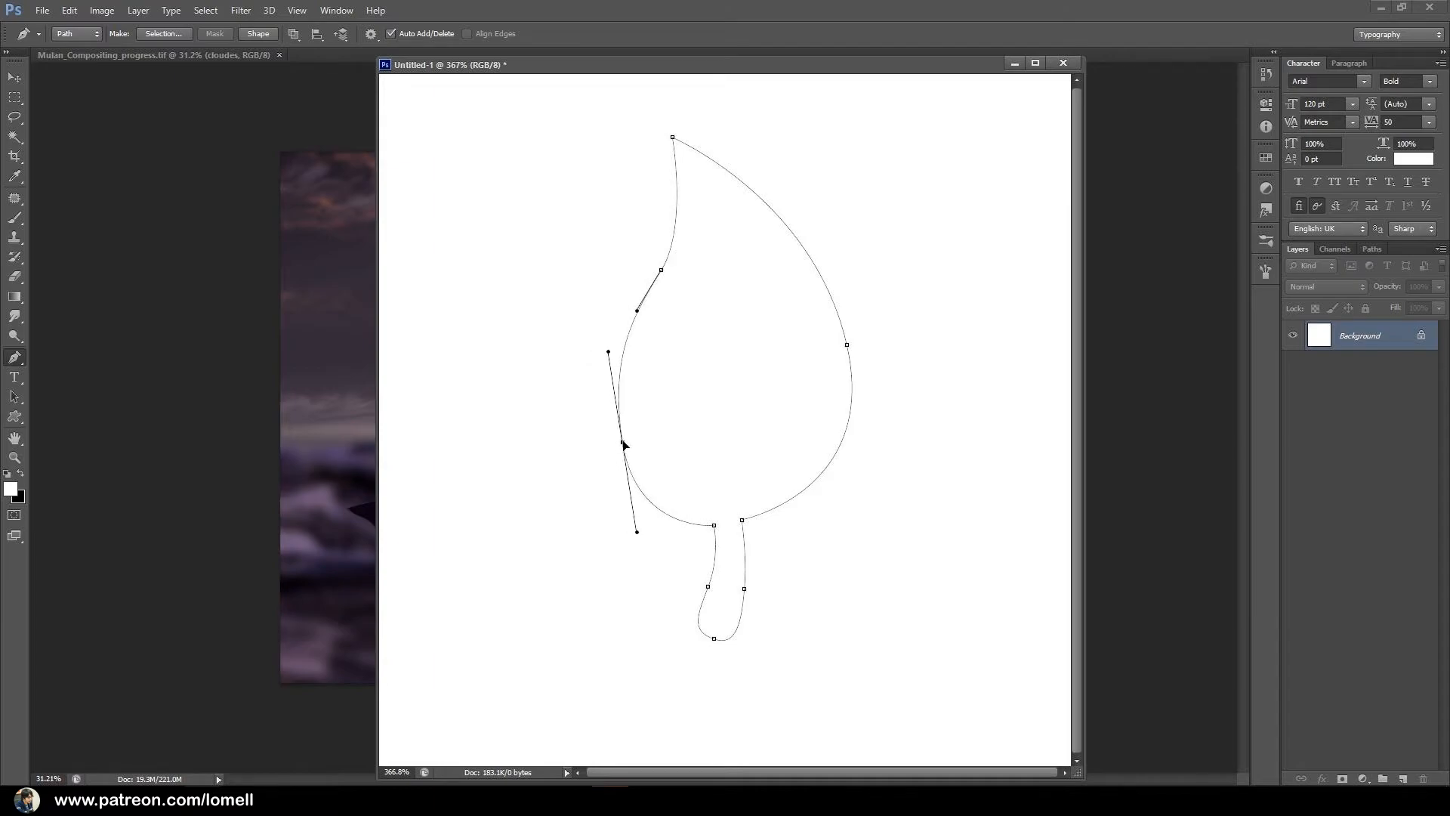
Shorten the leaf's stem by repositioning its anchors and base points, and refine the lower-left curve.
{"action": "left_click_drag", "start_coordinate": [638, 533], "coordinate": [719, 633]}
{"action": "left_click", "coordinate": [744, 588]}
{"action": "left_click", "coordinate": [747, 539]}
{"action": "left_click_drag", "start_coordinate": [748, 540], "coordinate": [751, 552]}
{"action": "left_click_drag", "start_coordinate": [622, 443], "coordinate": [623, 461]}
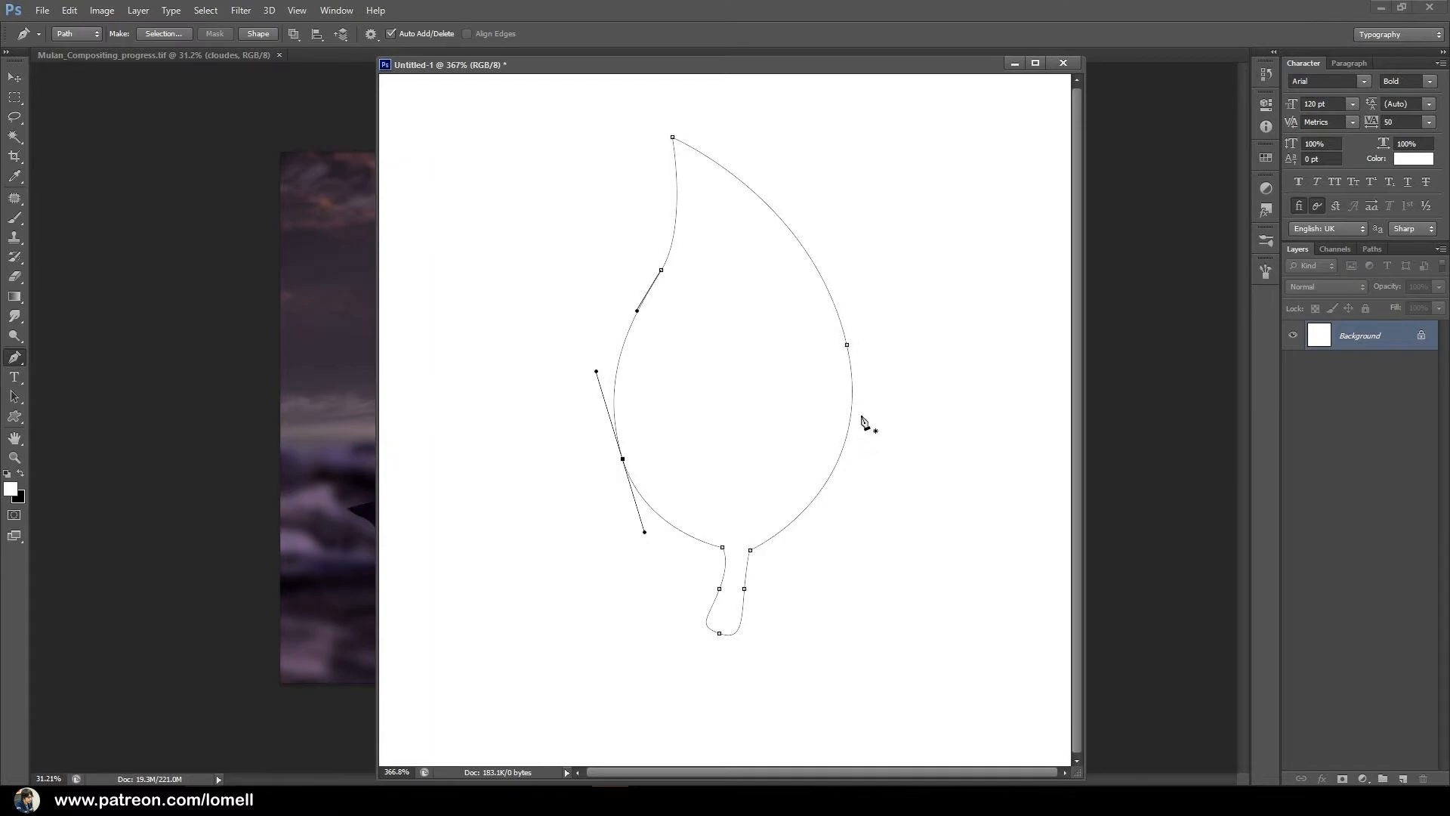
Rebuild the curve at the leaf's right-edge anchor, move the anchor slightly down, and lengthen its lower handle.
{"action": "left_click", "coordinate": [847, 345], "text": "alt"}
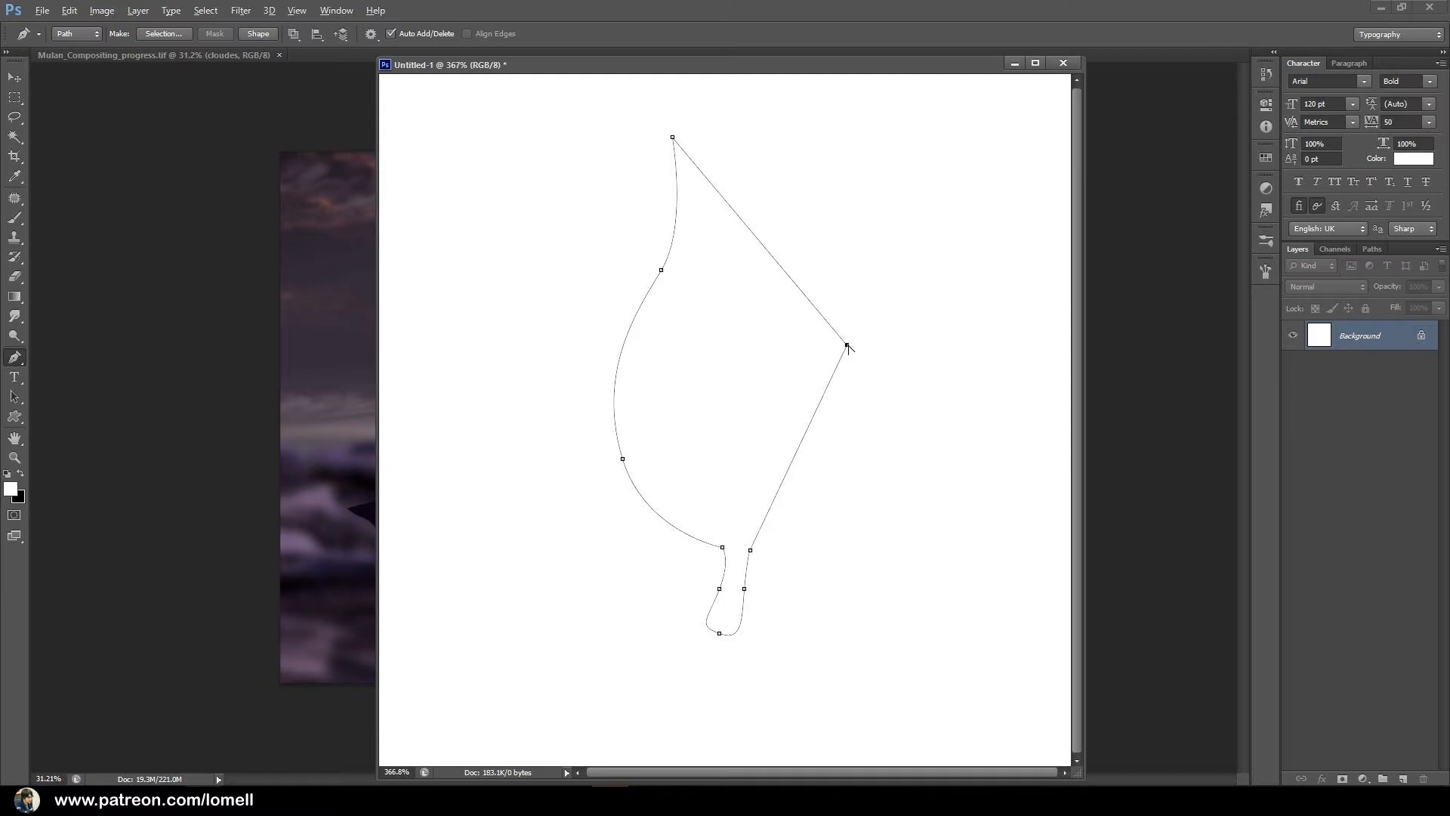
{"action": "left_click_drag", "start_coordinate": [847, 345], "coordinate": [826, 228]}
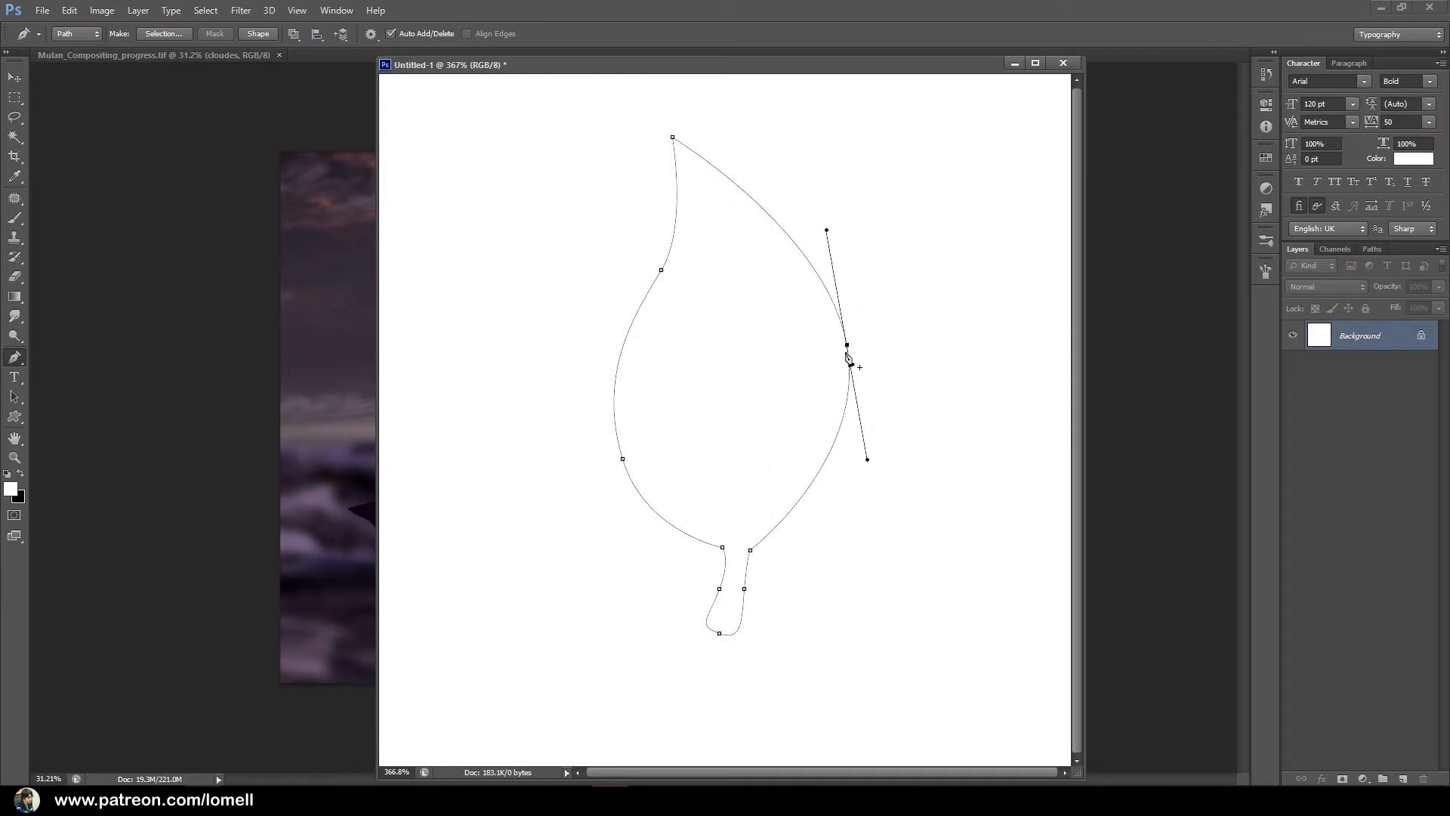
{"action": "left_click_drag", "start_coordinate": [847, 346], "coordinate": [853, 366]}
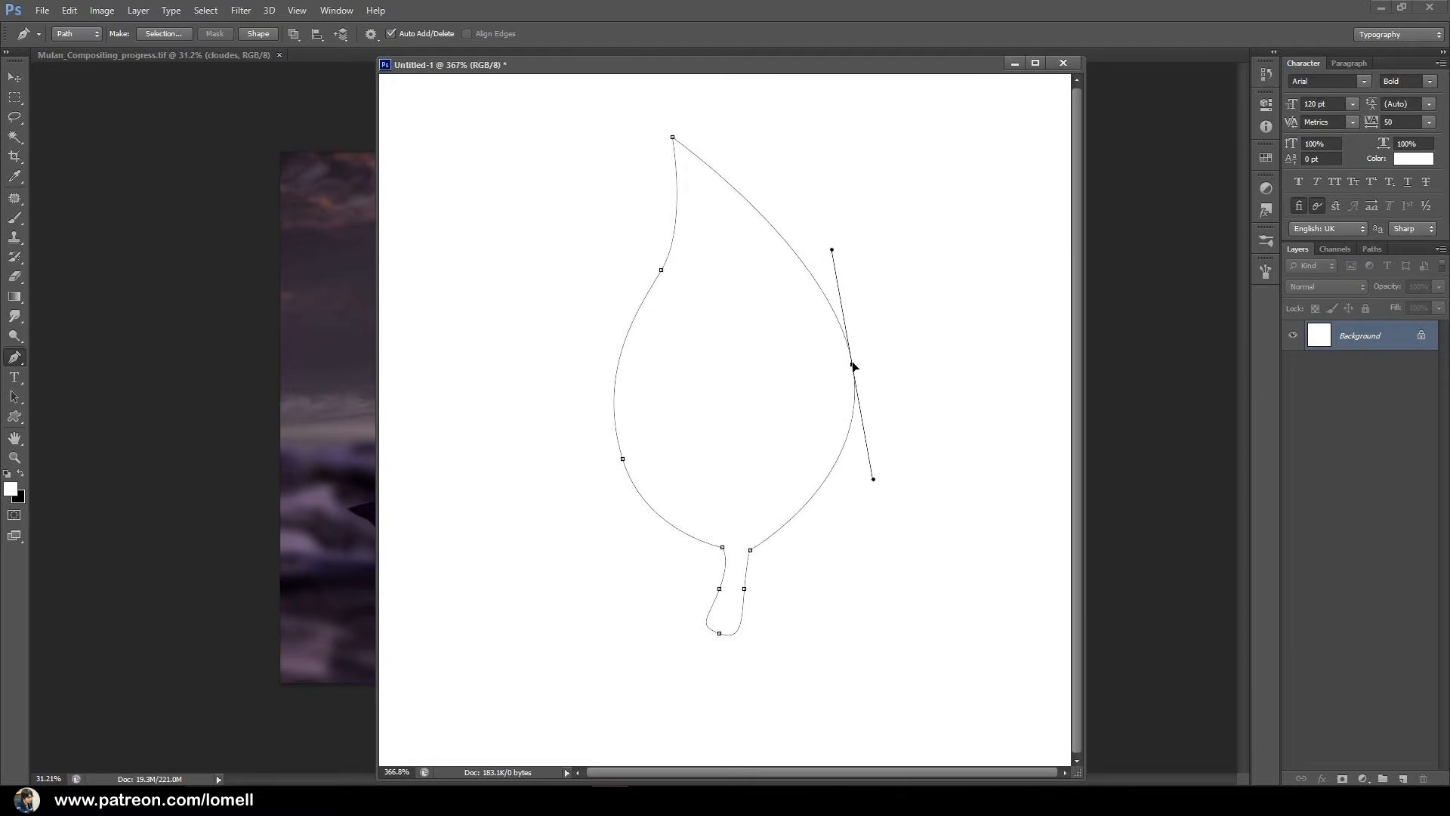
{"action": "left_click_drag", "start_coordinate": [873, 480], "coordinate": [878, 503]}
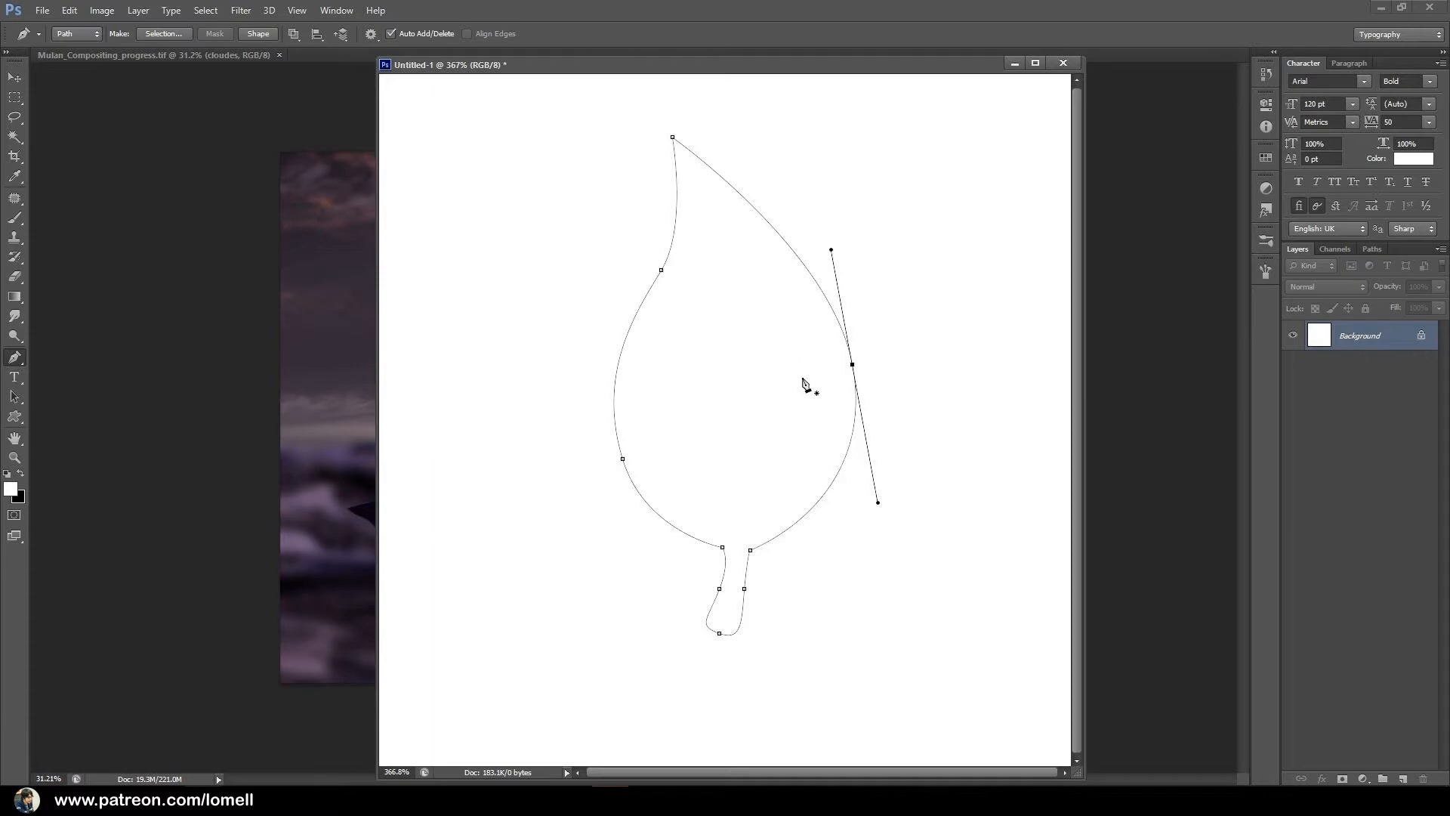
Convert the leaf path into a new anti-aliased selection.
{"action": "right_click", "coordinate": [754, 303]}
{"action": "left_click", "coordinate": [801, 374]}
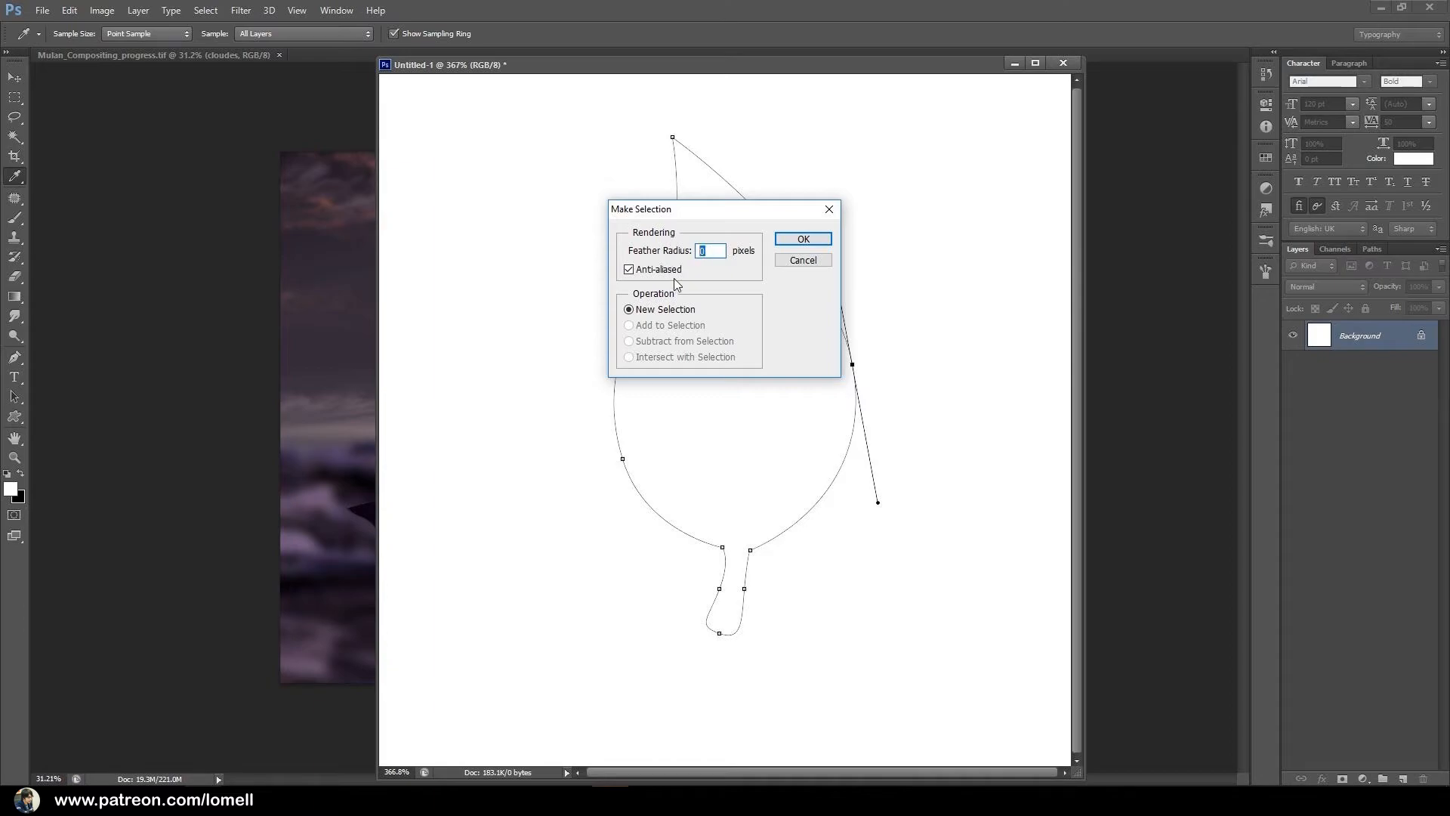
{"action": "left_click", "coordinate": [803, 239]}
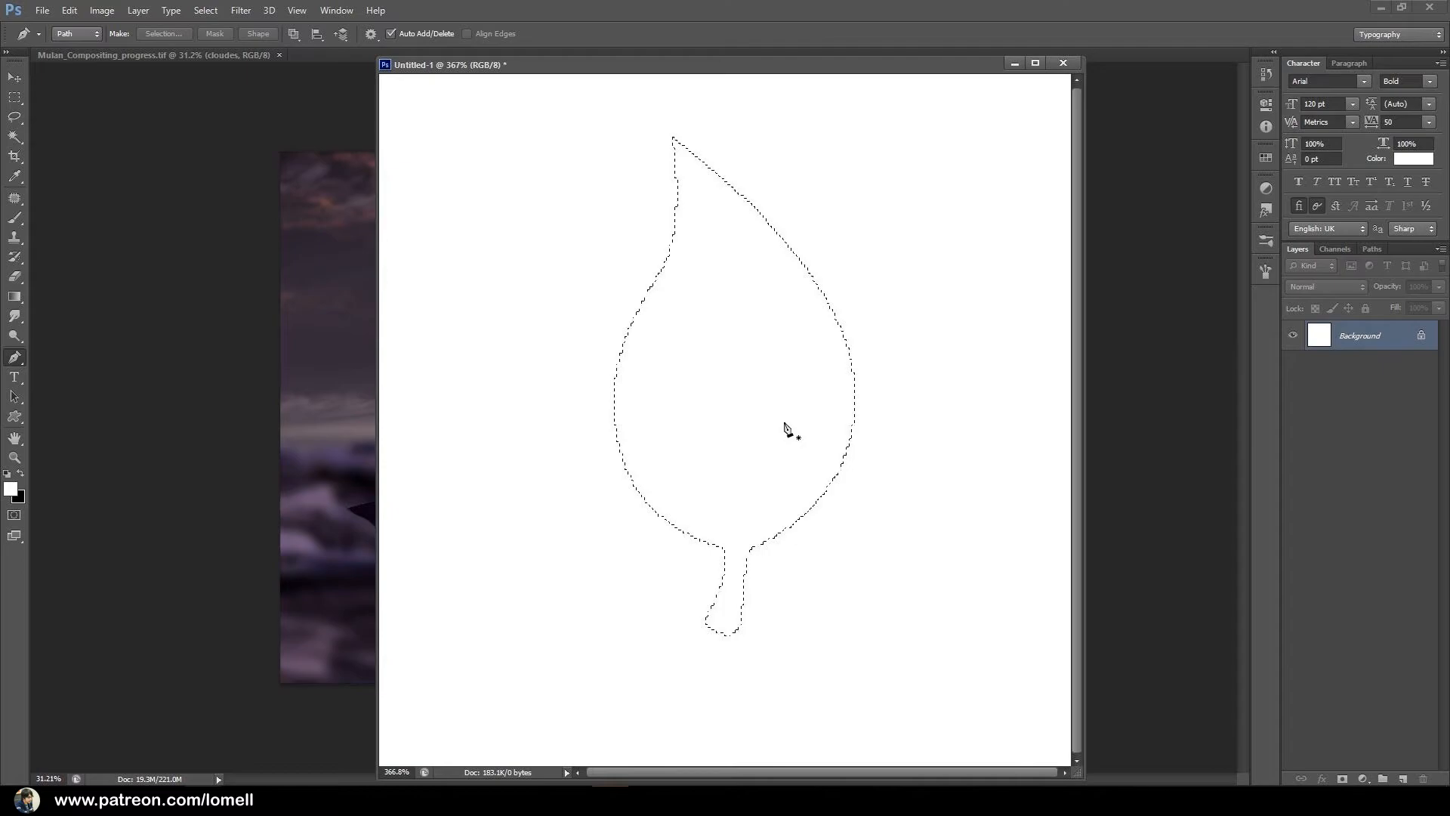
Fill the leaf selection with the black background colour #000000 and deselect it.
{"action": "left_click", "coordinate": [18, 499]}
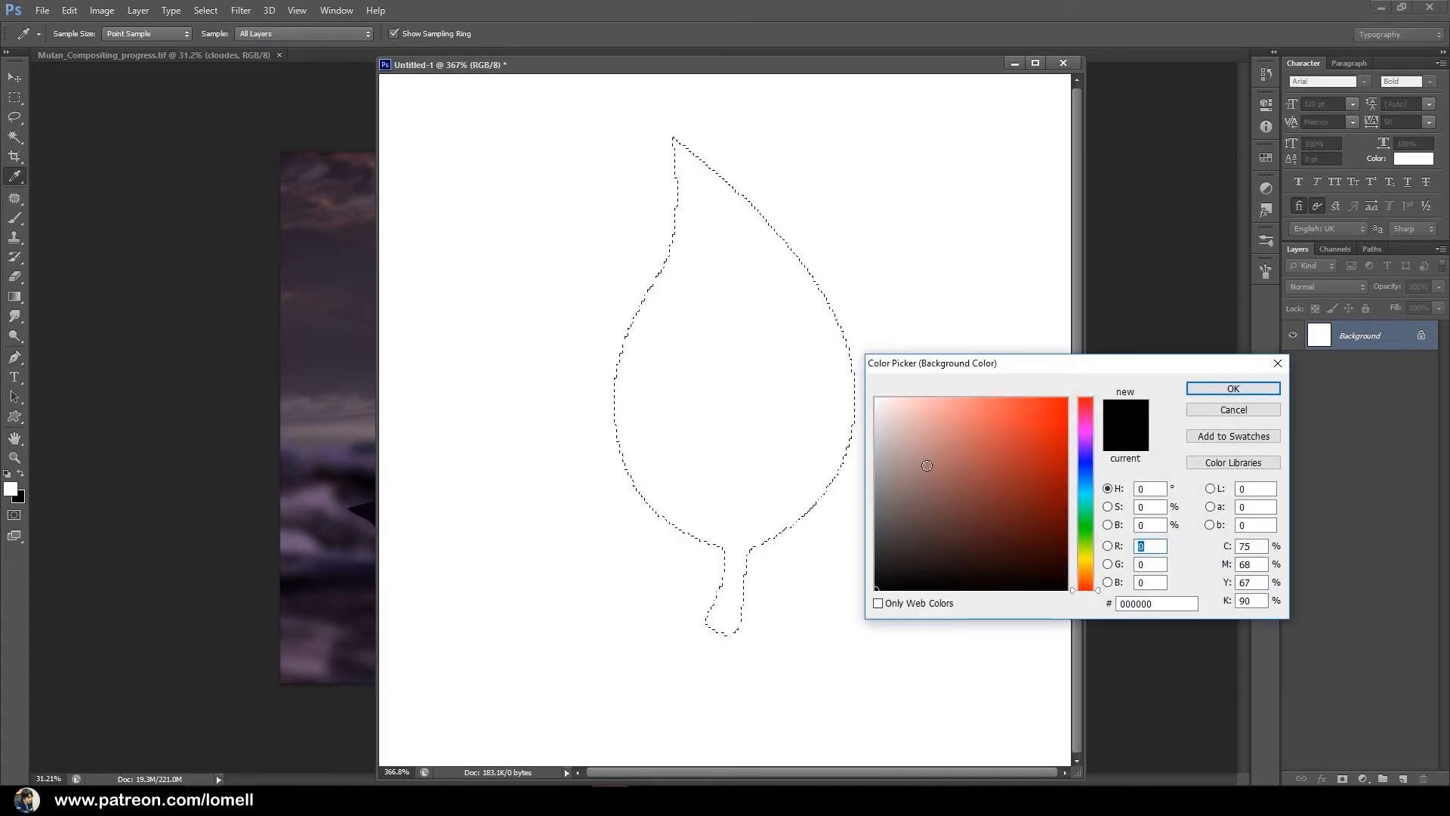
{"action": "left_click", "coordinate": [1233, 388]}
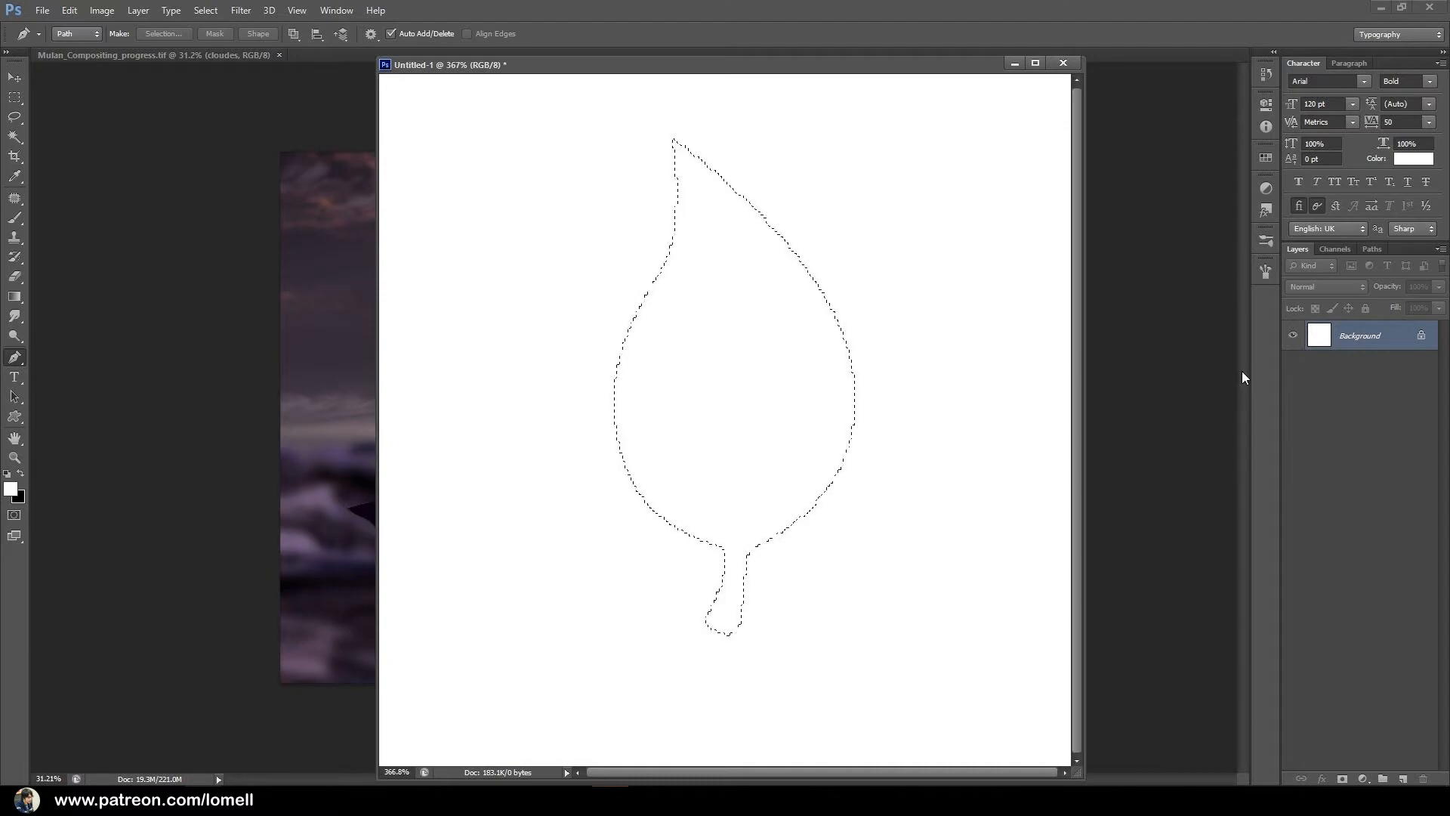
{"action": "key", "text": "ctrl+BackSpace"}
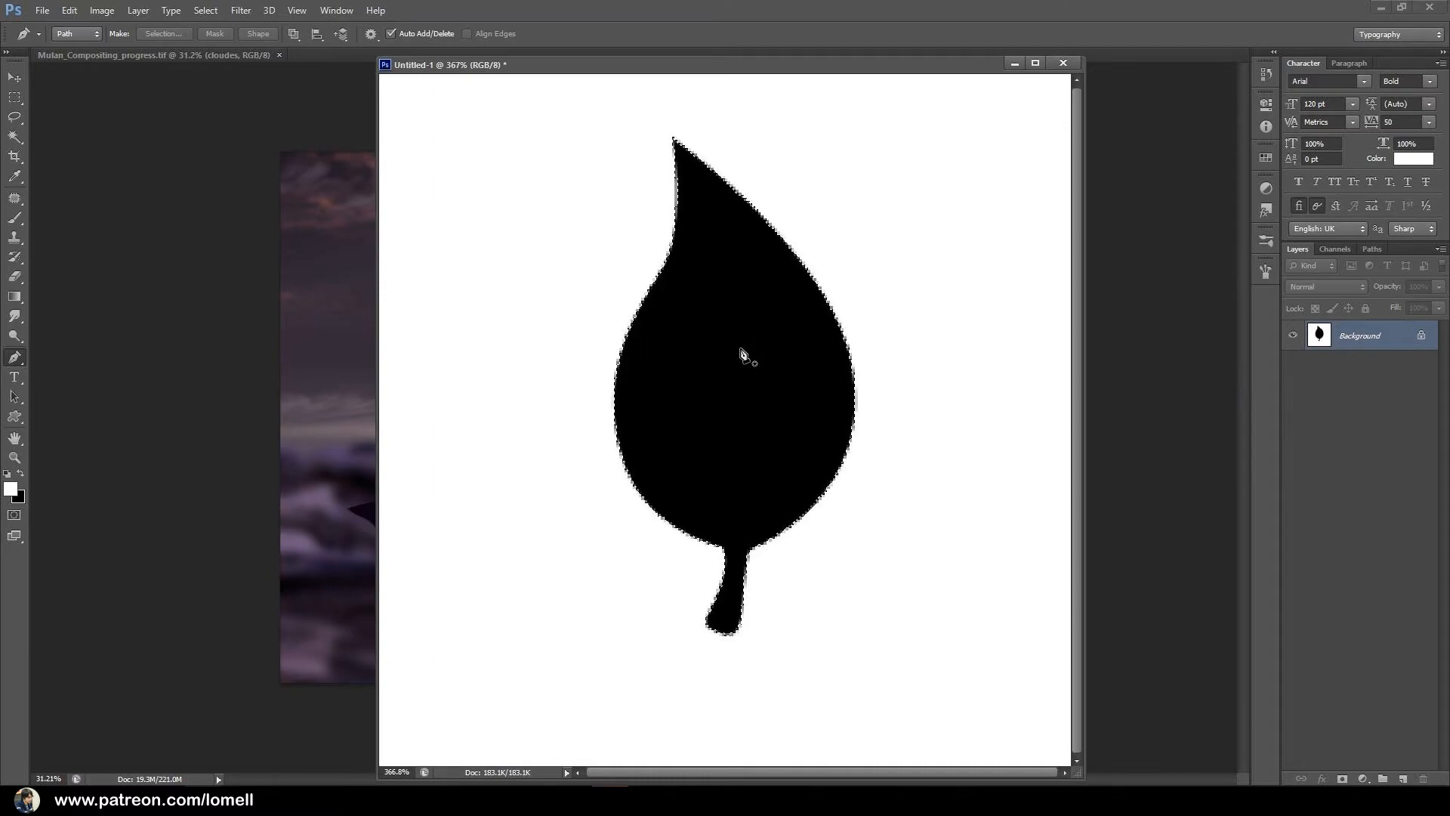
{"action": "key", "text": "ctrl+d"}
Define the black leaf shape as a brush preset named "My Leaf".
{"action": "key", "text": "ctrl+minus"}
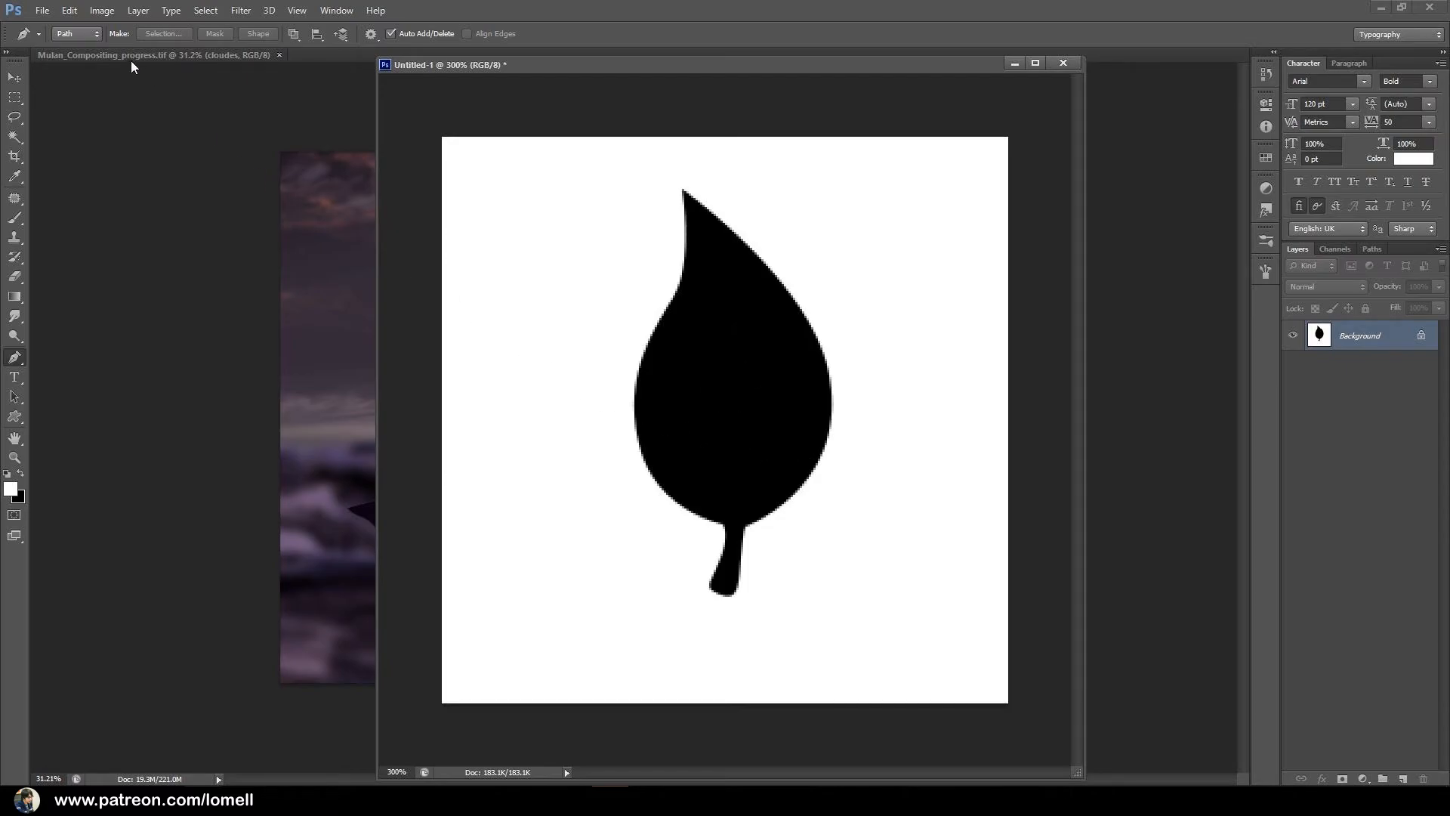
{"action": "left_click", "coordinate": [68, 12]}
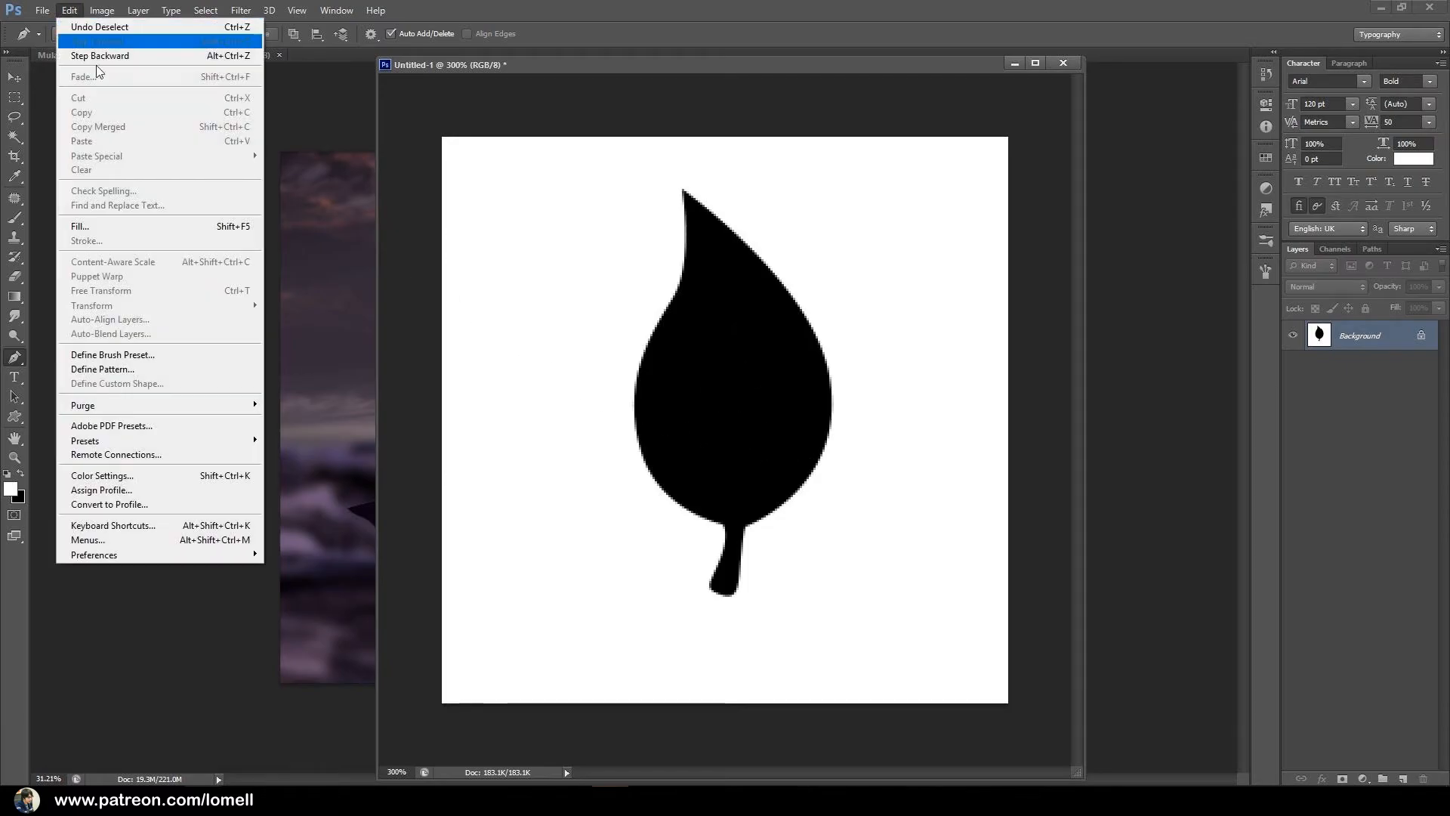
{"action": "left_click", "coordinate": [116, 357]}
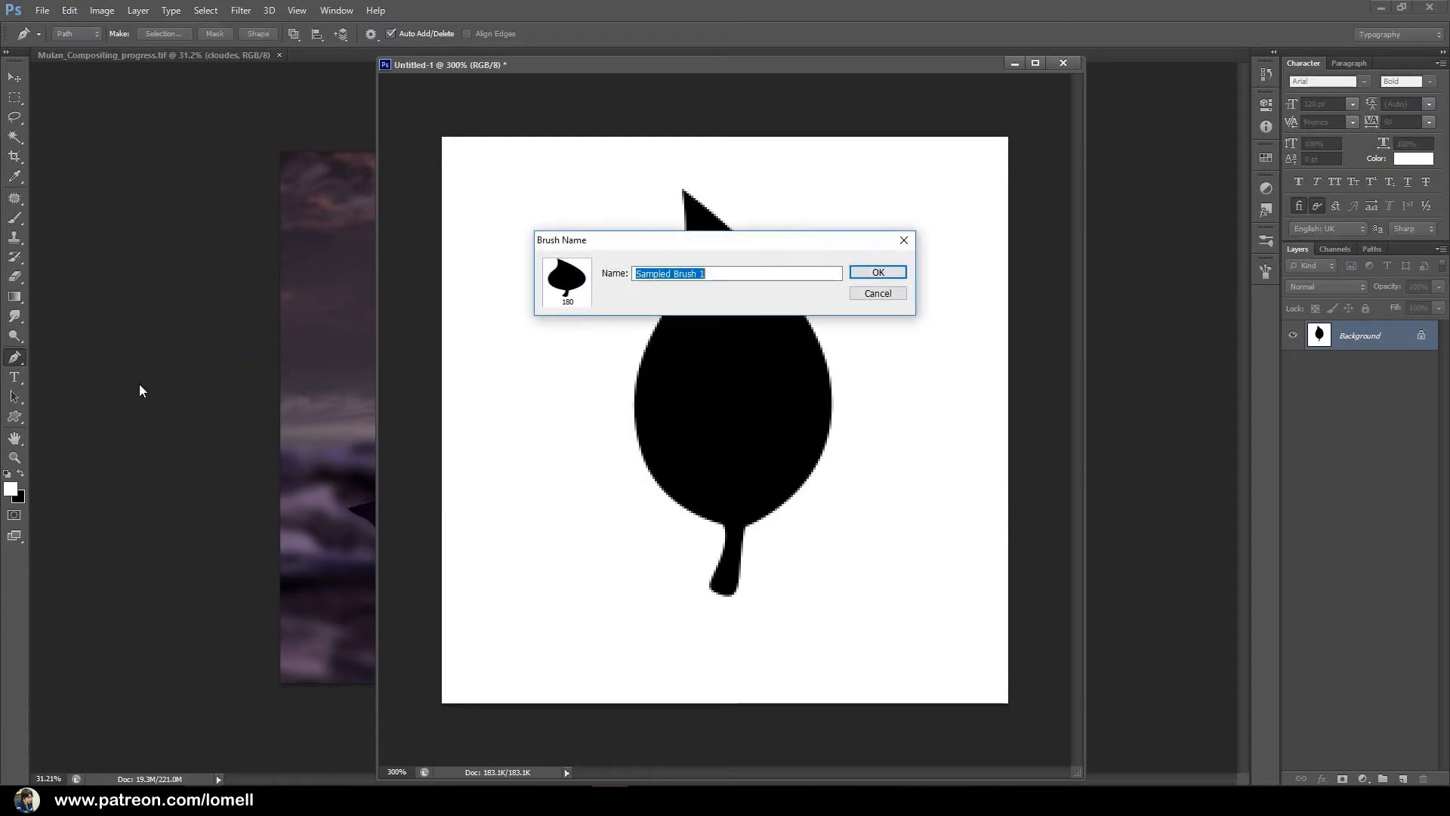
{"action": "type", "text": "M"}
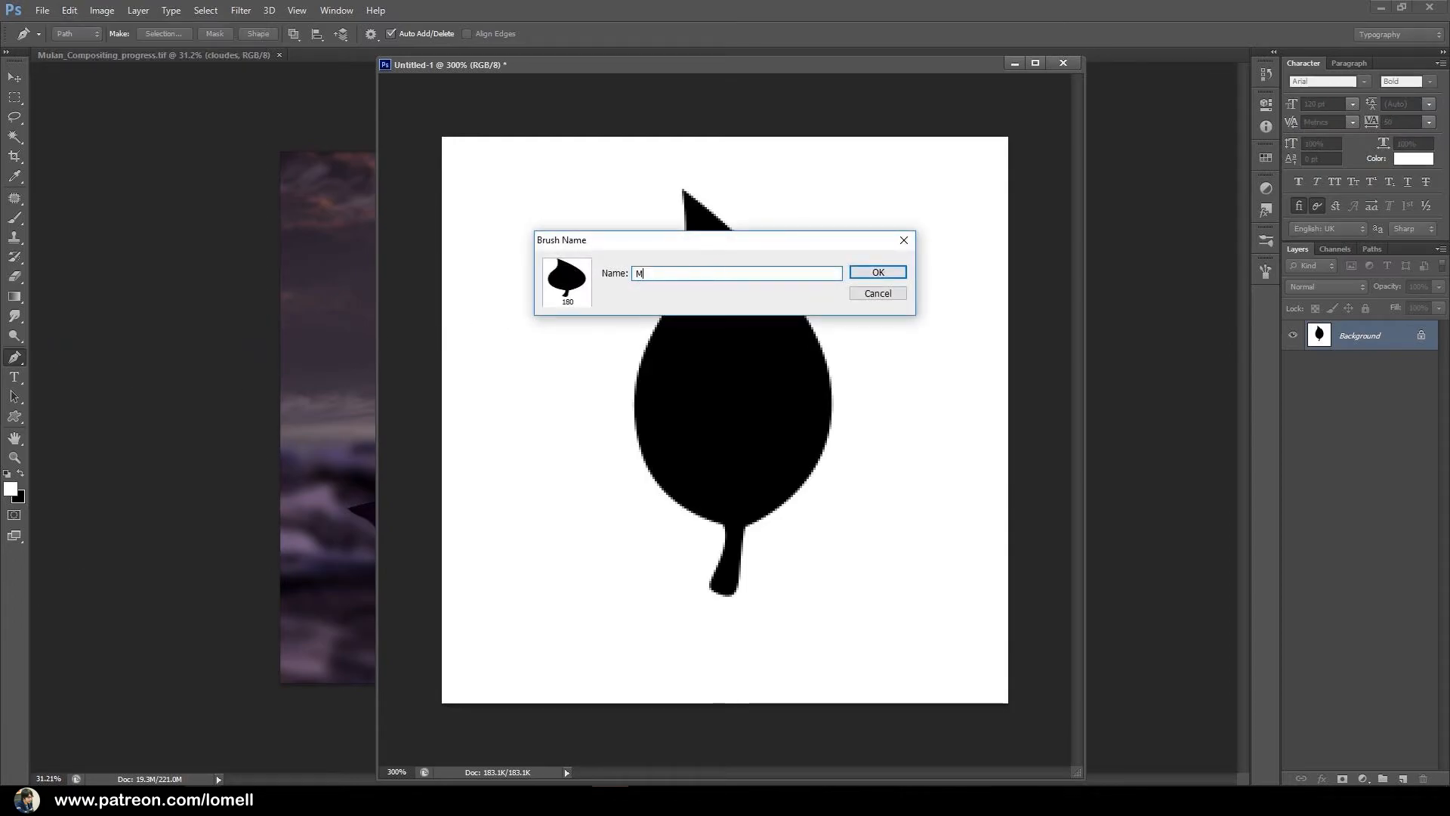
{"action": "type", "text": "y Leaf"}
{"action": "left_click_drag", "start_coordinate": [648, 277], "coordinate": [613, 299]}
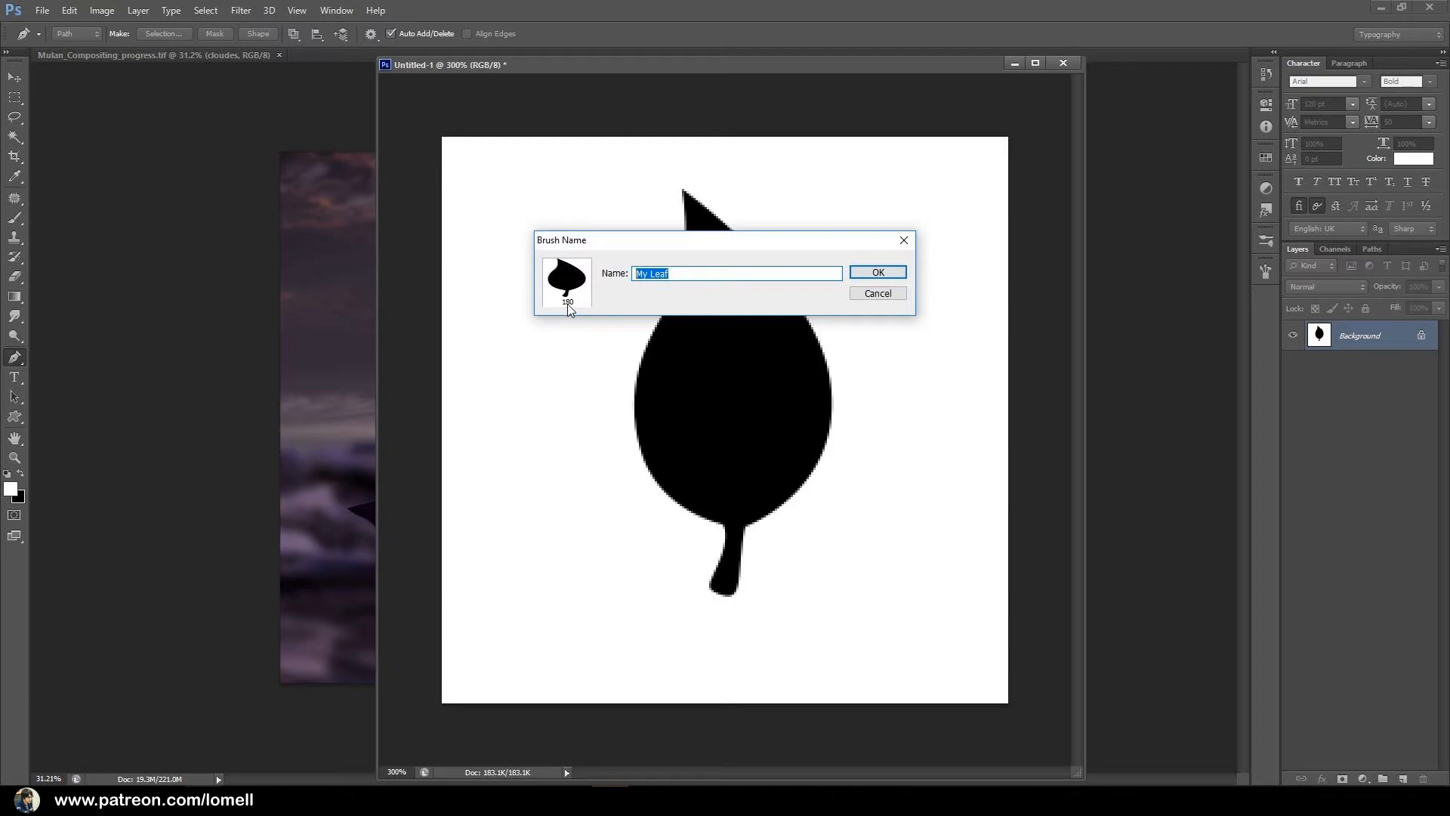
{"action": "left_click", "coordinate": [890, 273]}
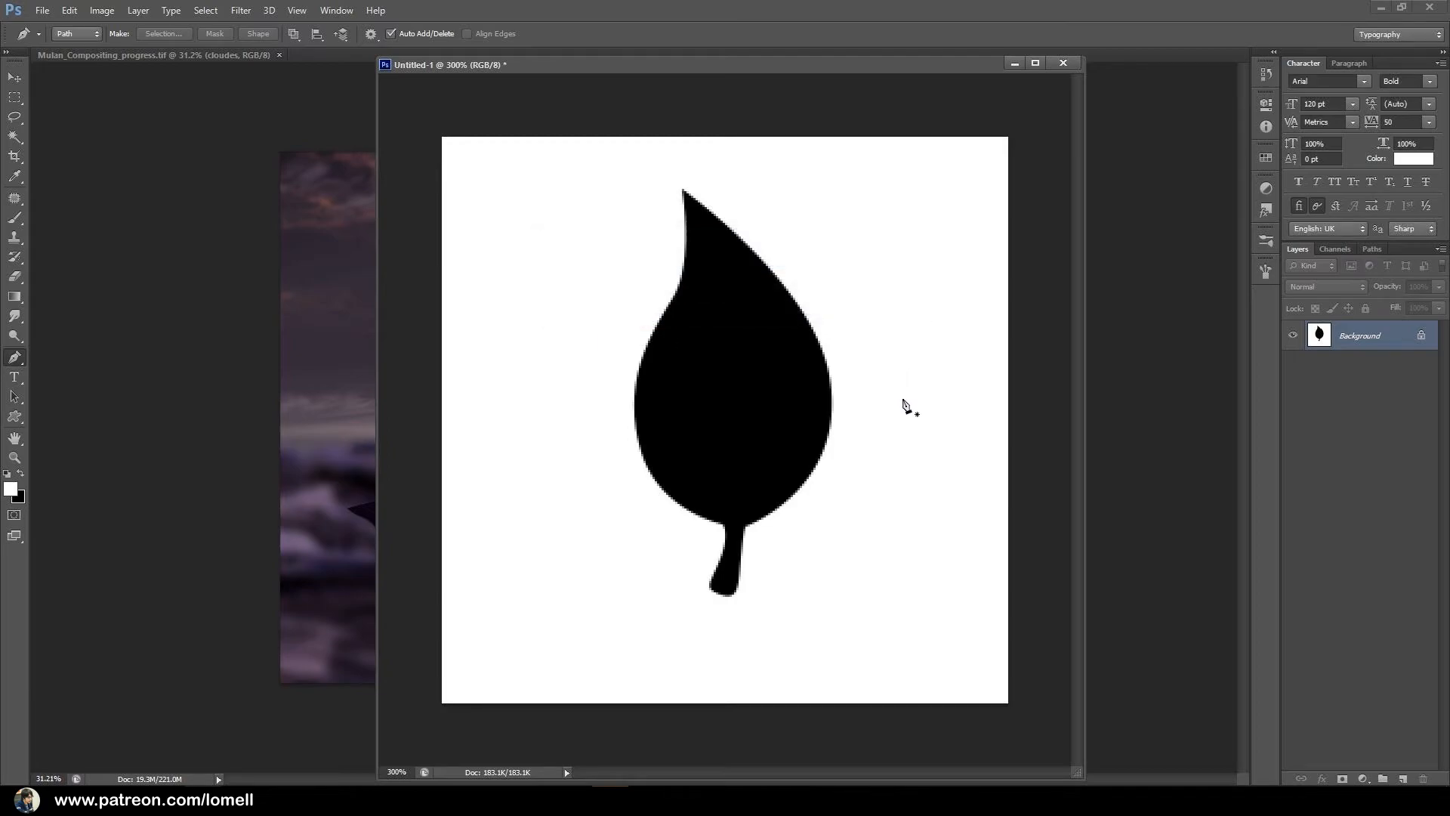
Activate the Brush tool with the new 180 px leaf brush preset.
{"action": "left_click", "coordinate": [14, 221]}
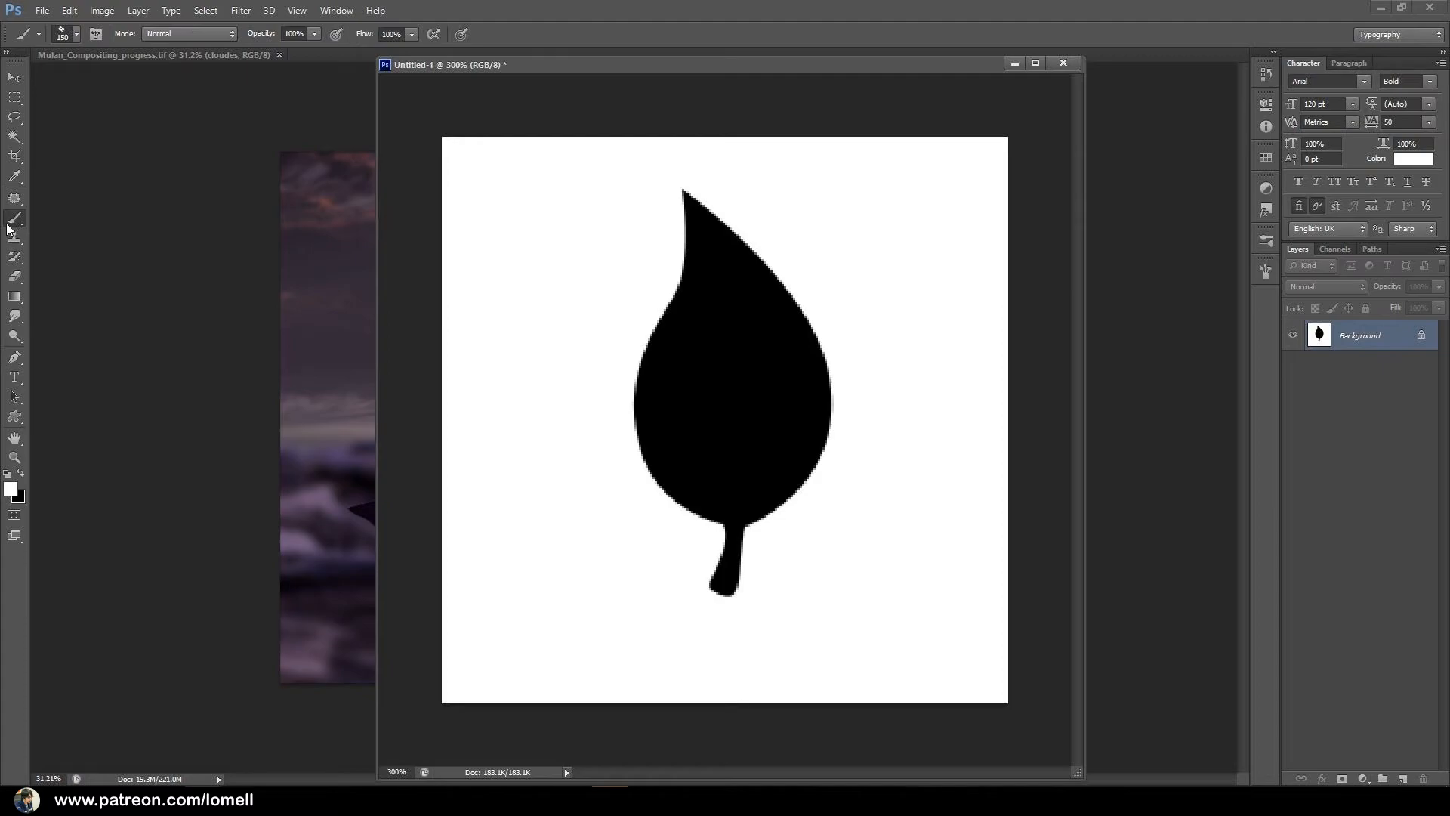
{"action": "left_click", "coordinate": [76, 34]}
{"action": "mouse_move", "coordinate": [169, 208]}
{"action": "left_mouse_down"}
{"action": "mouse_move", "coordinate": [171, 160]}
{"action": "mouse_move", "coordinate": [174, 219]}
{"action": "left_mouse_up"}
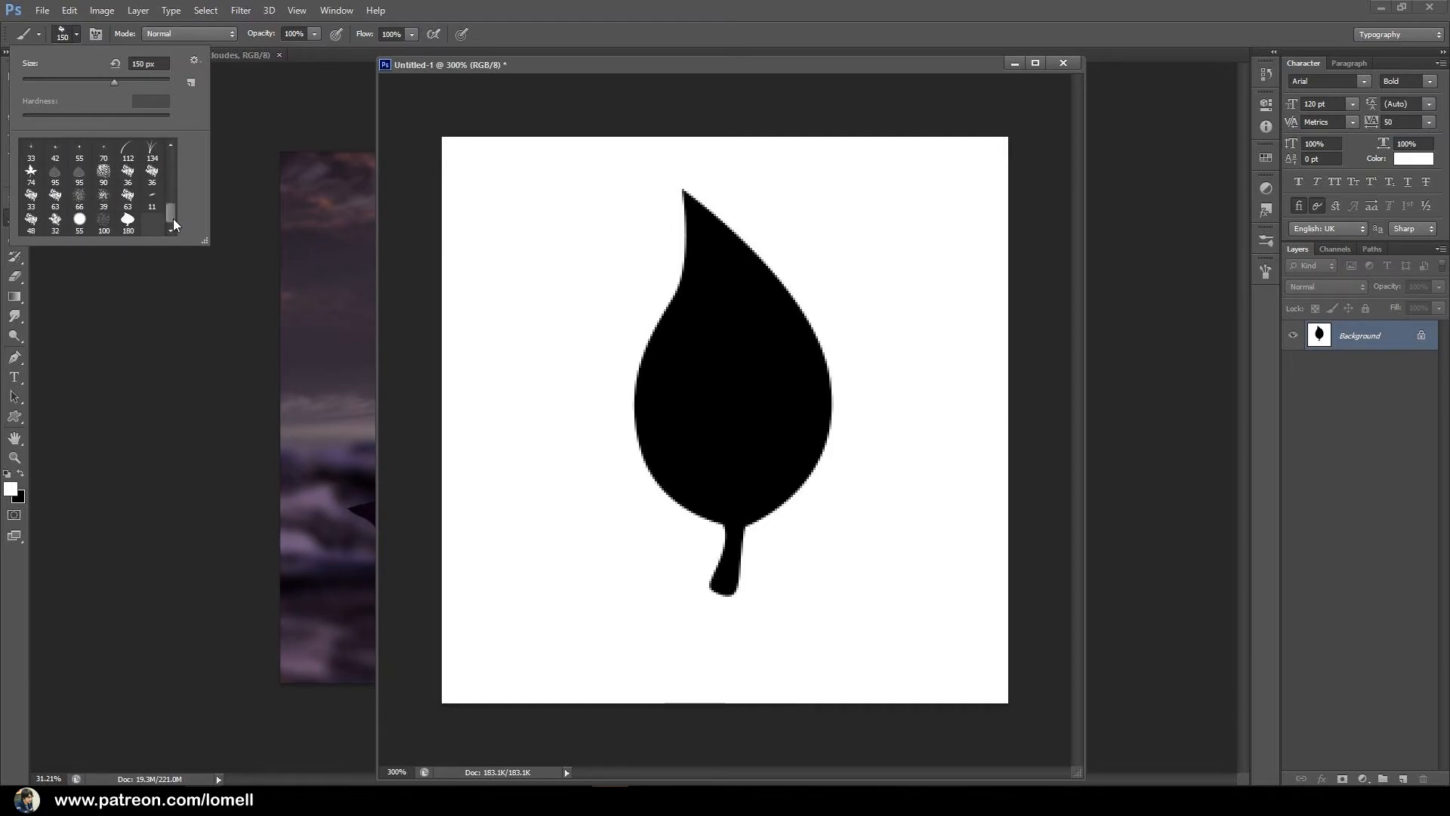
{"action": "left_click", "coordinate": [129, 235]}
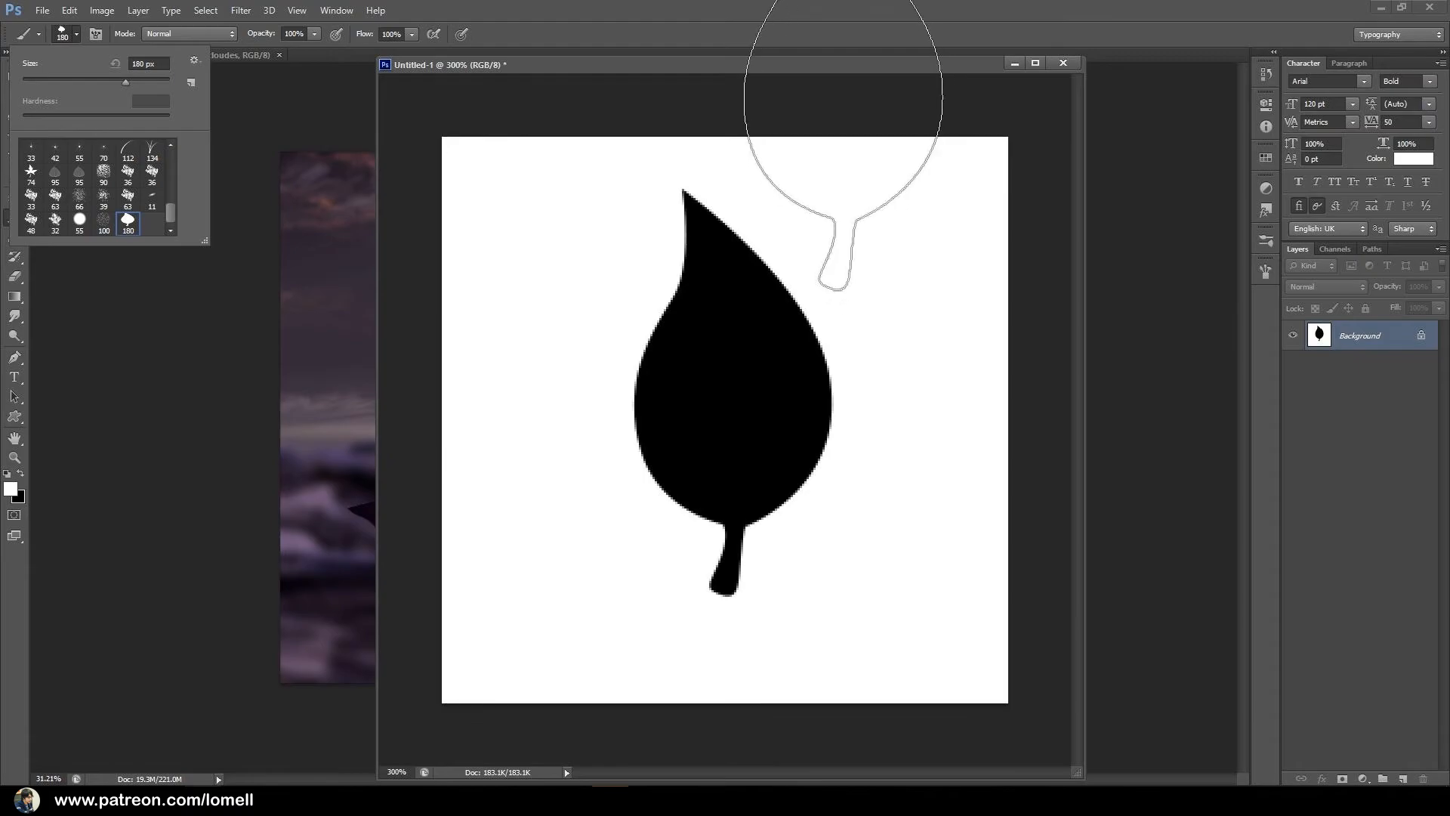
Close the leaf document without saving and select the Mulan group in the compositing file.
{"action": "left_click_drag", "start_coordinate": [842, 65], "coordinate": [796, 102]}
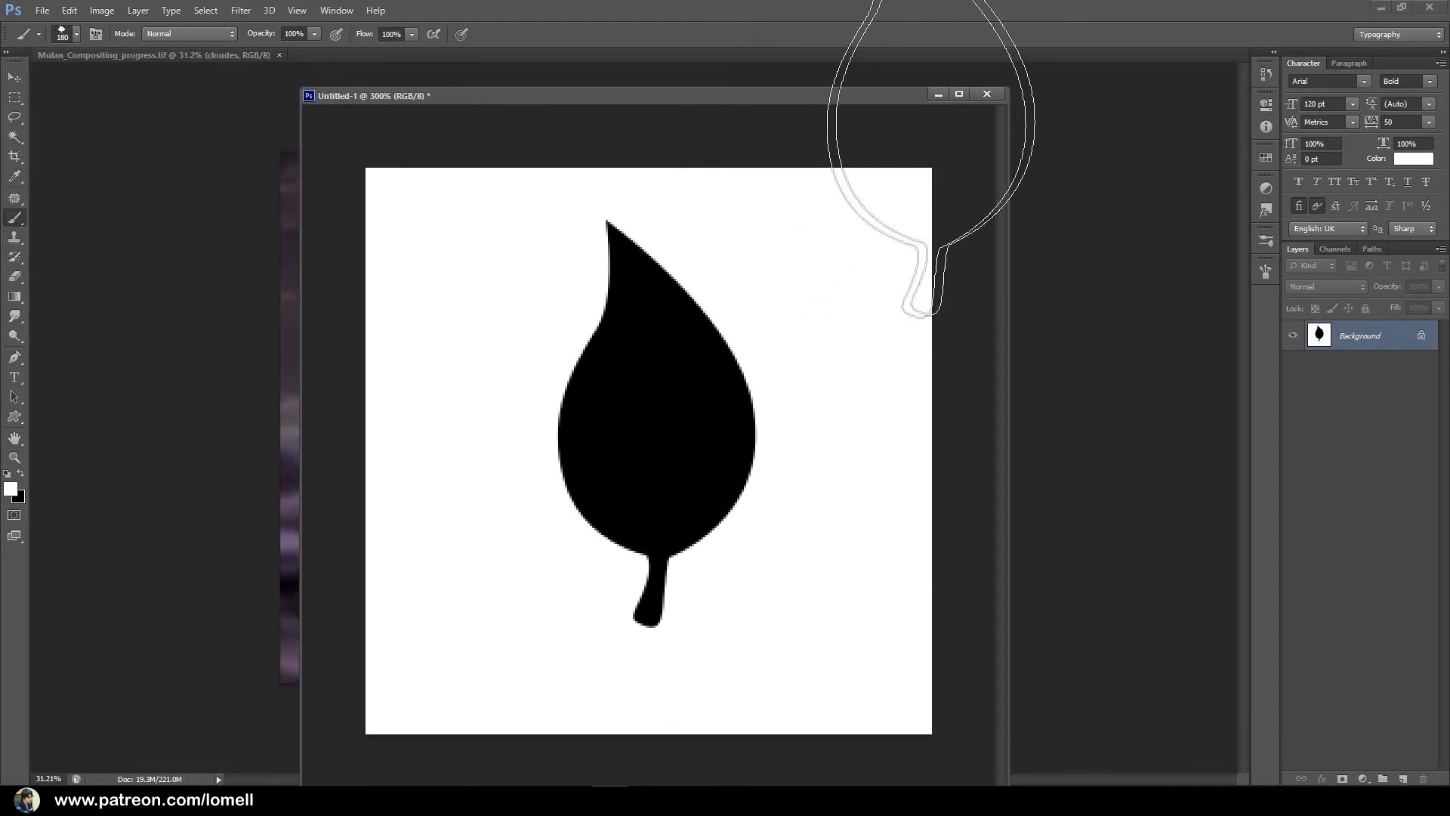
{"action": "left_click", "coordinate": [985, 93]}
{"action": "left_click", "coordinate": [727, 301]}
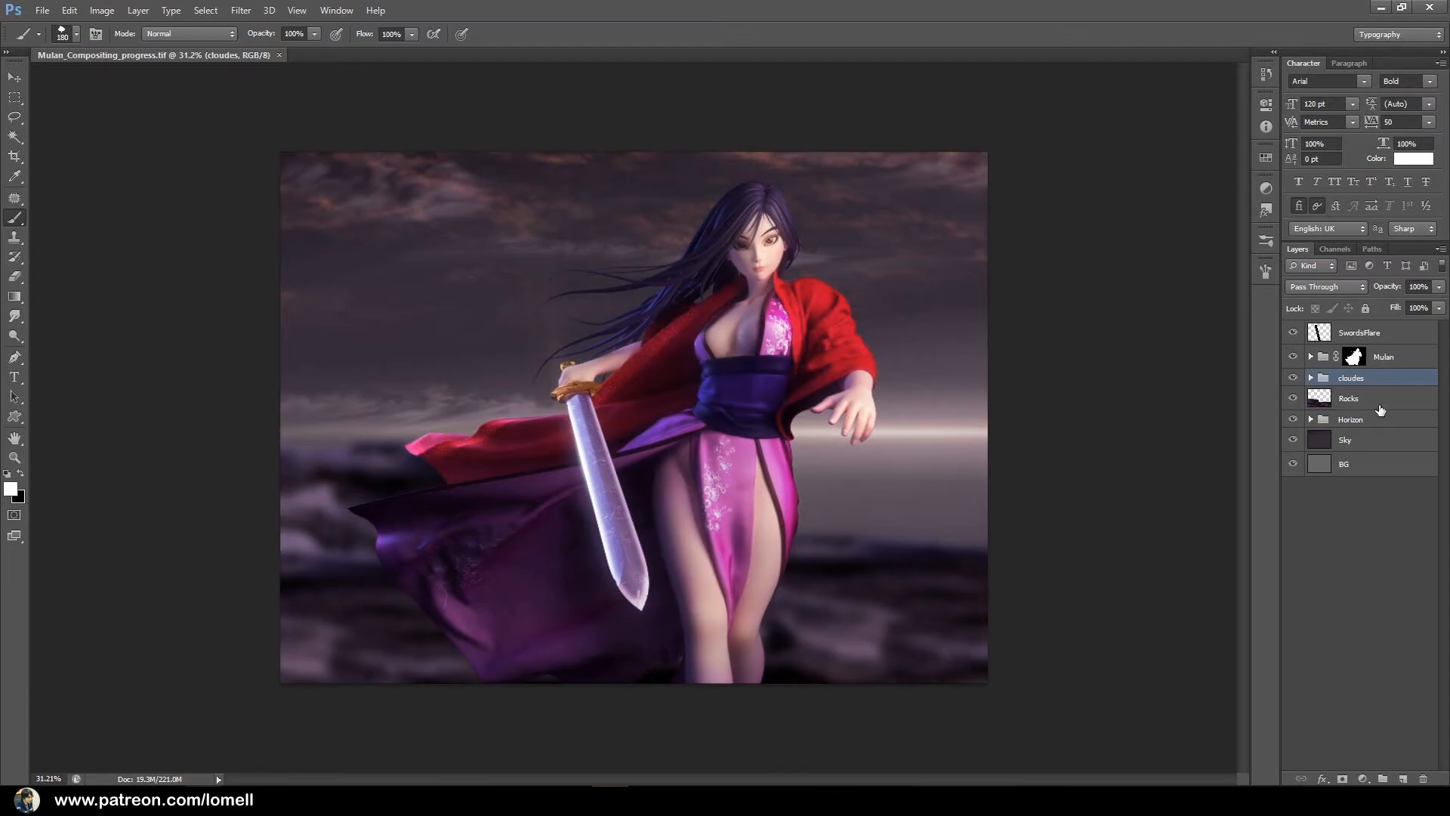
{"action": "left_click", "coordinate": [1394, 362]}
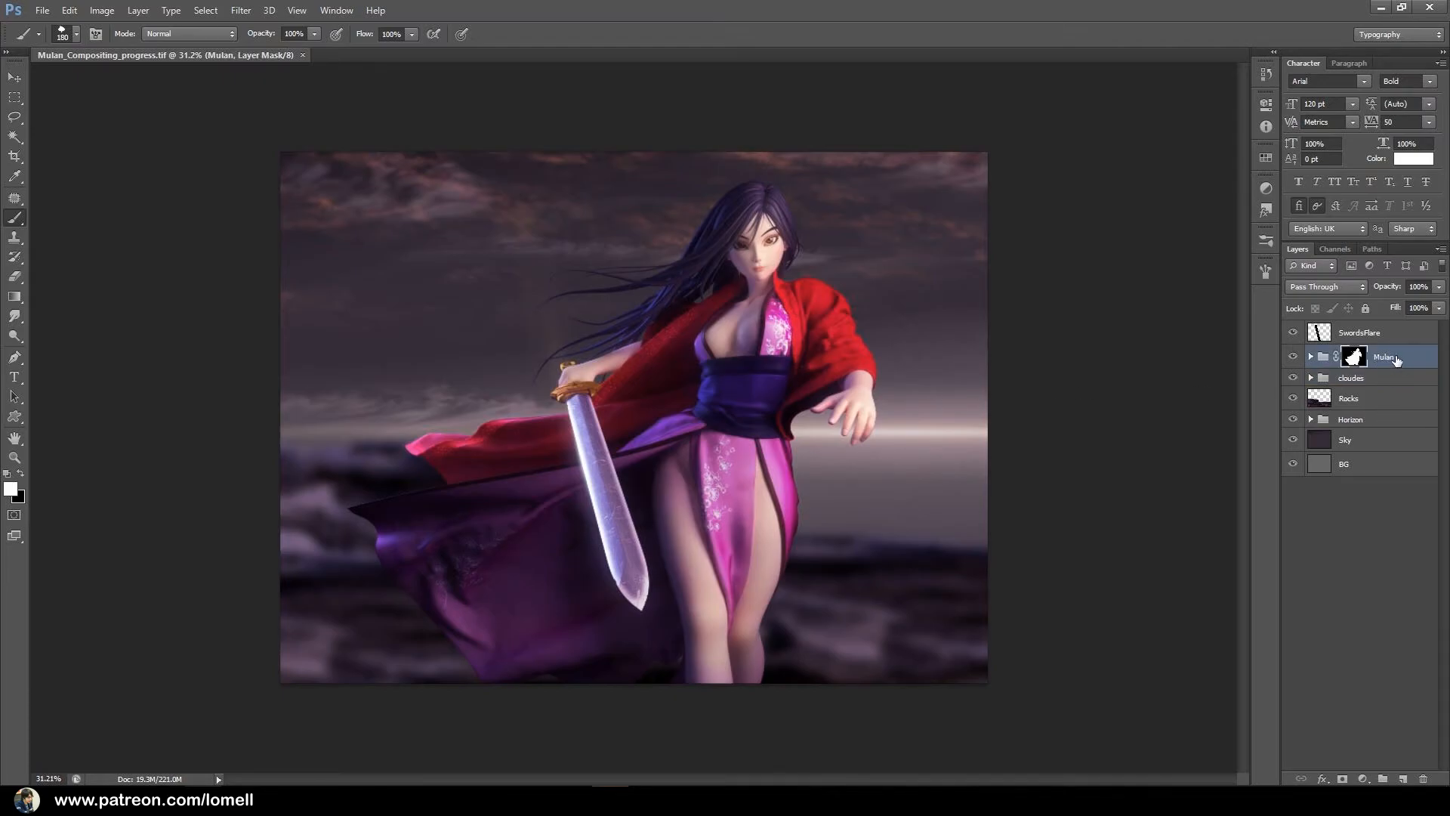
Add a new layer above the Mulan group and set the leaf brush's spacing to 367%.
{"action": "left_click", "coordinate": [1401, 779]}
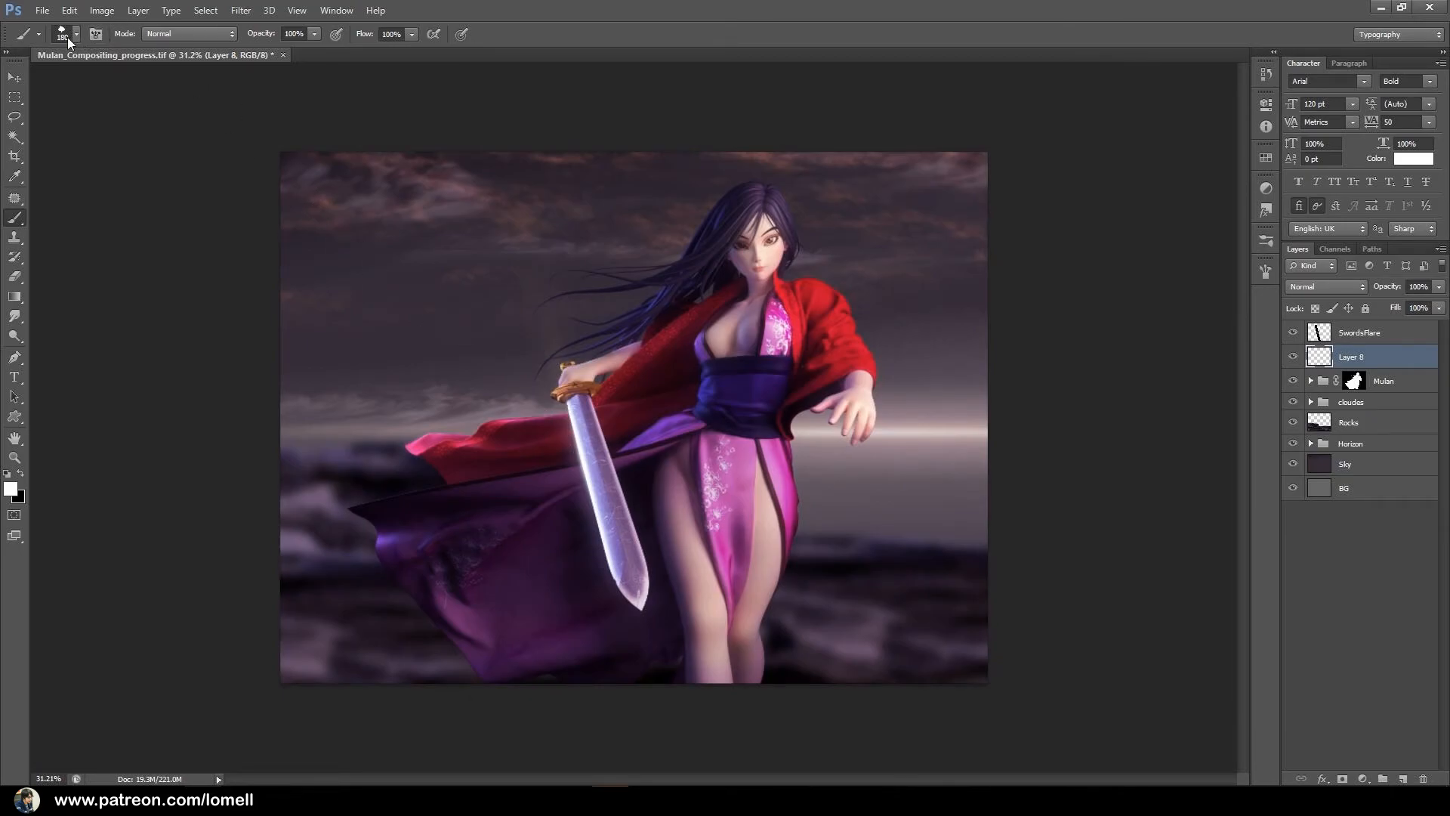
{"action": "left_click", "coordinate": [94, 35]}
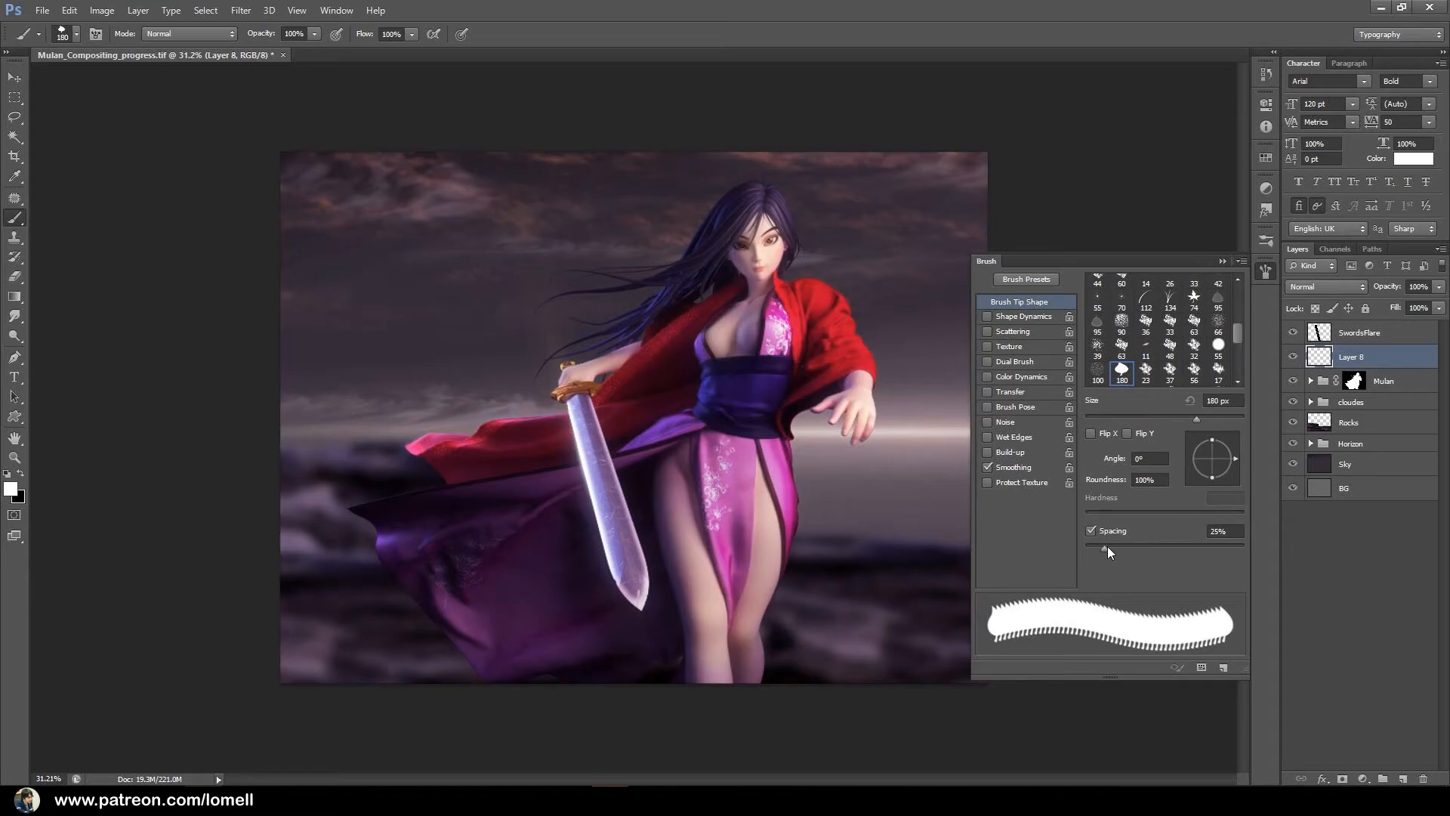
{"action": "left_click_drag", "start_coordinate": [1105, 547], "coordinate": [1217, 546]}
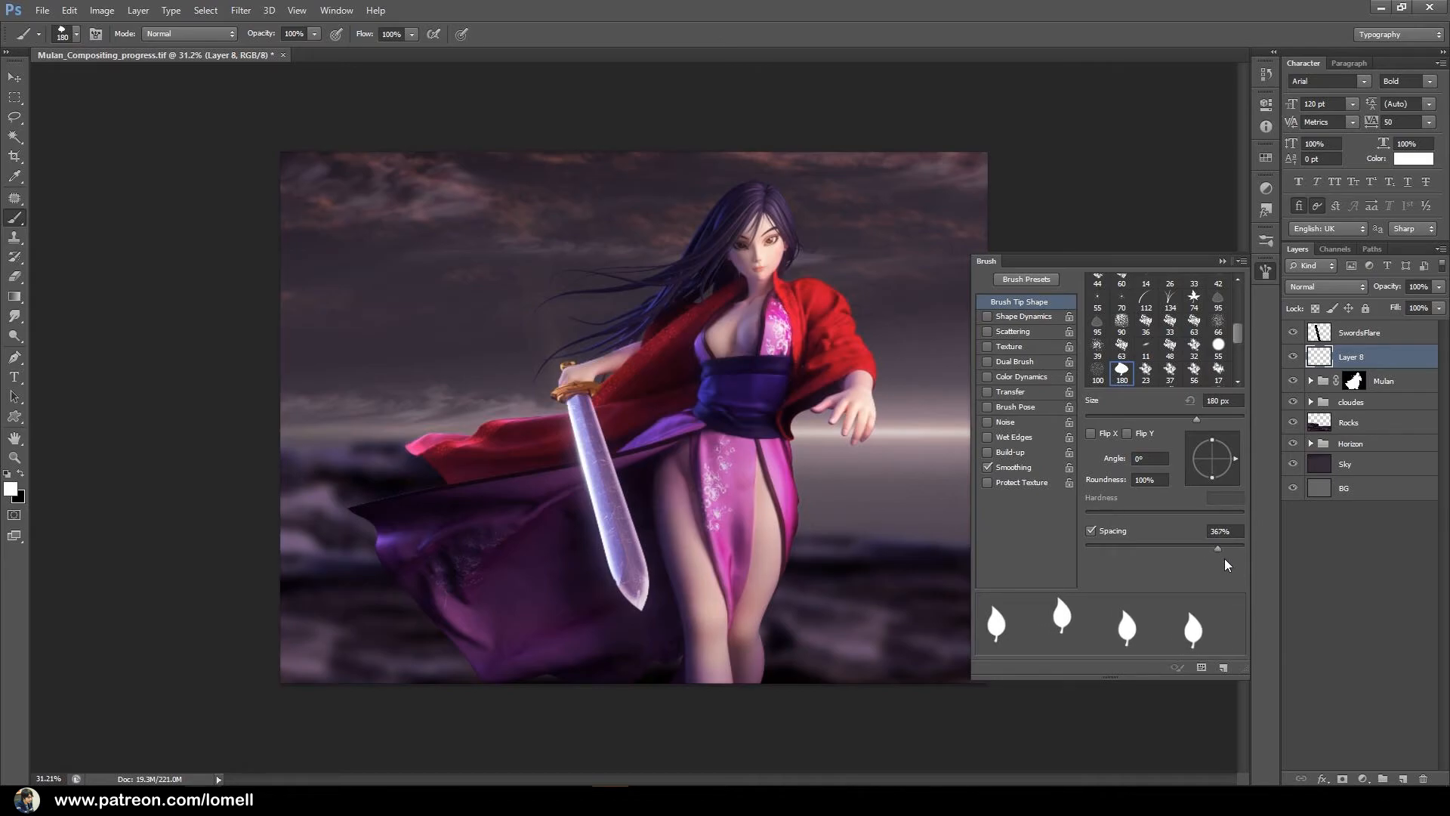
Enable Shape Dynamics for the leaf brush with 0% size jitter, 30% minimum diameter and 37% angle jitter.
{"action": "left_click", "coordinate": [987, 317]}
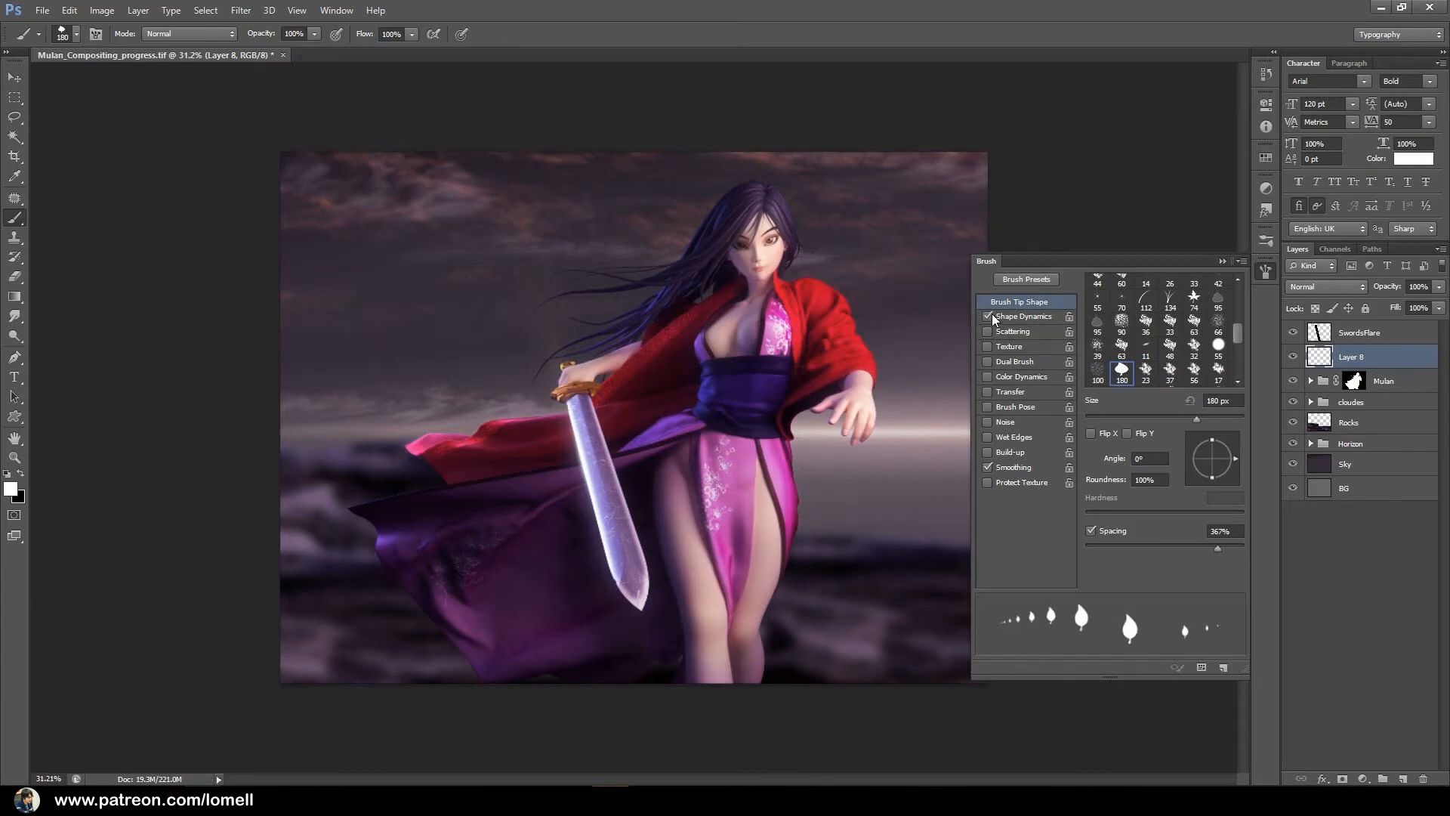
{"action": "left_click", "coordinate": [1026, 318]}
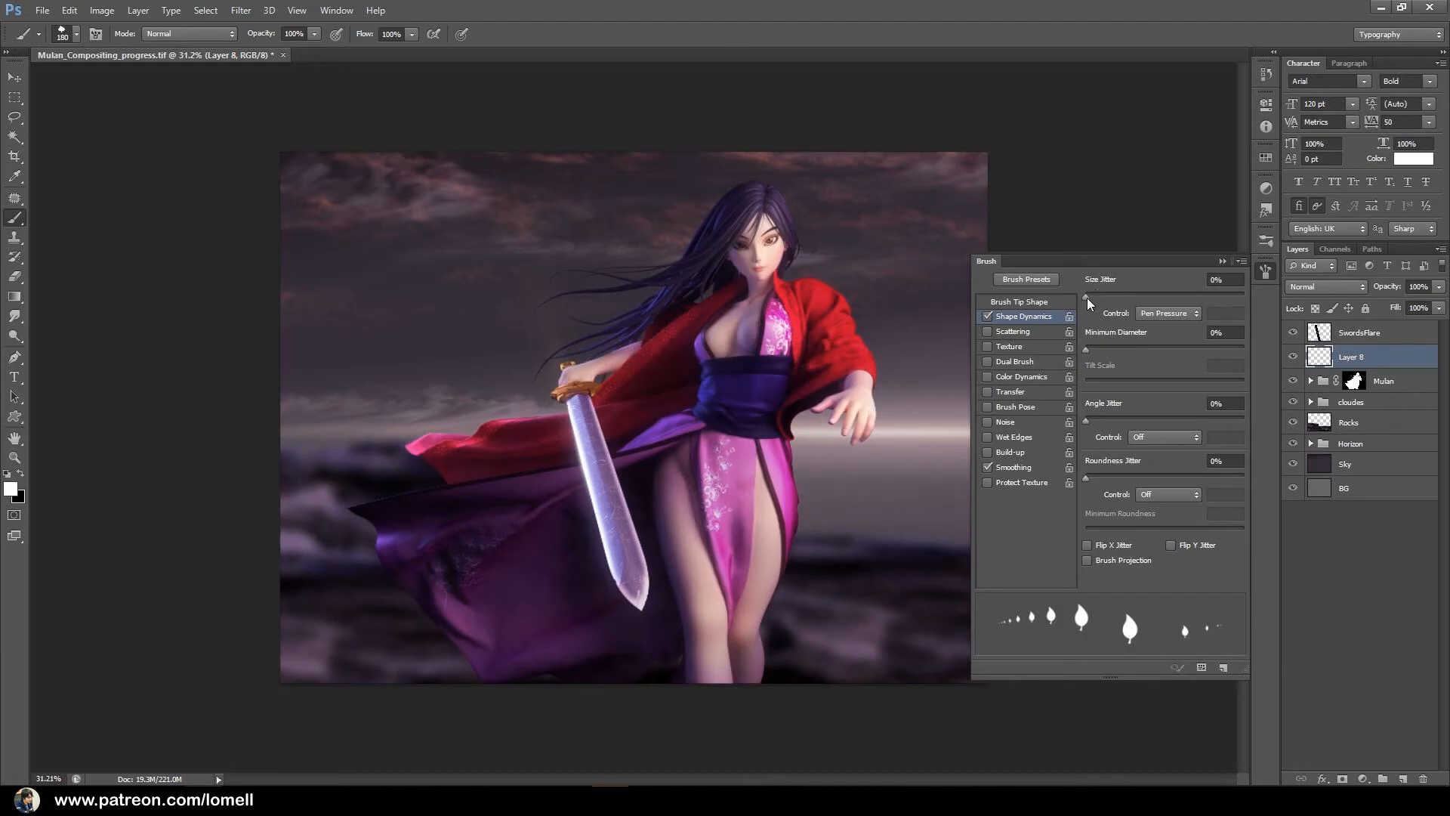
{"action": "mouse_move", "coordinate": [1089, 300]}
{"action": "left_mouse_down"}
{"action": "mouse_move", "coordinate": [1259, 306]}
{"action": "mouse_move", "coordinate": [1076, 315]}
{"action": "left_mouse_up"}
{"action": "mouse_move", "coordinate": [1077, 352]}
{"action": "left_mouse_down"}
{"action": "mouse_move", "coordinate": [1179, 355]}
{"action": "mouse_move", "coordinate": [1132, 363]}
{"action": "left_mouse_up"}
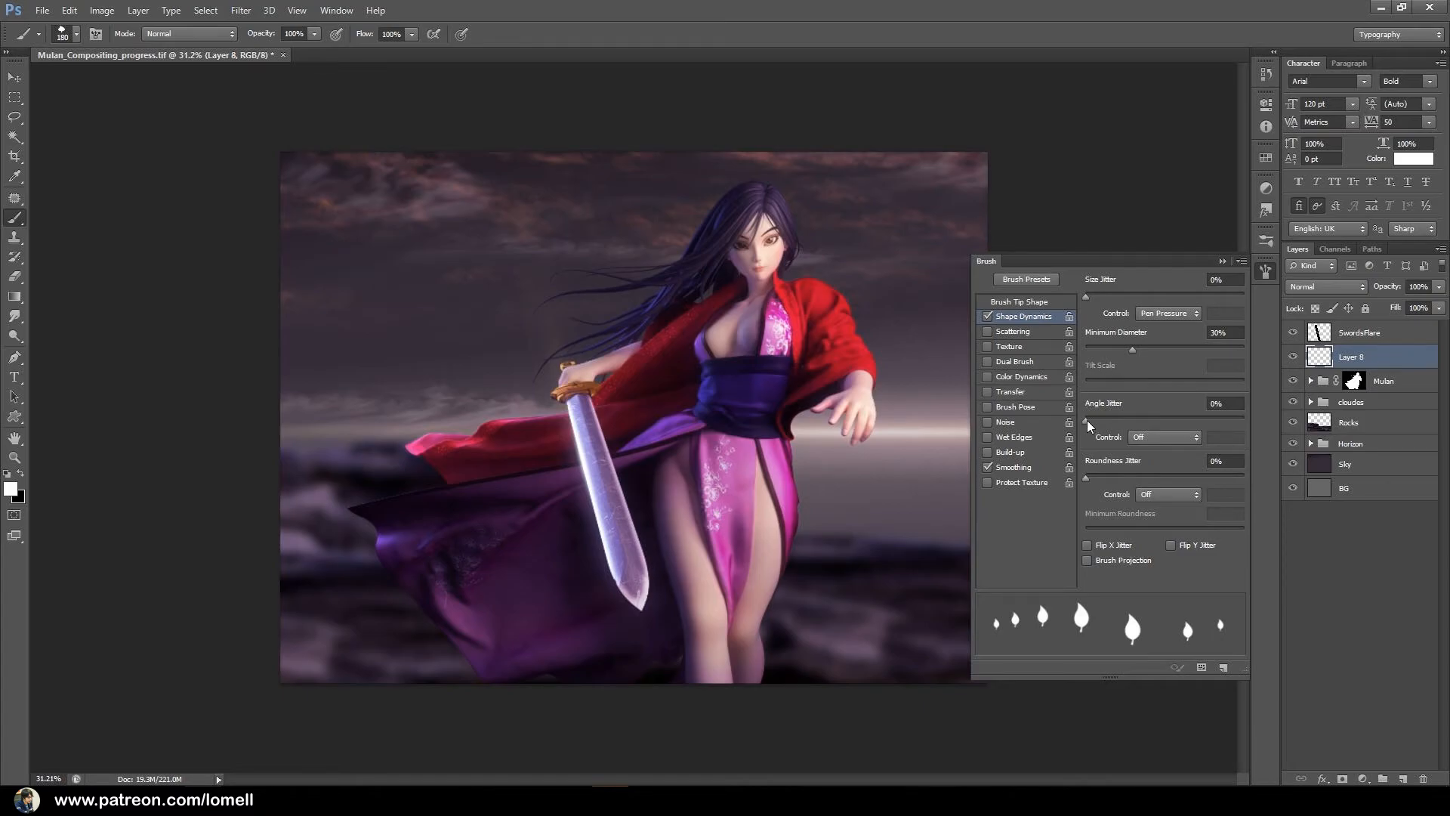
{"action": "mouse_move", "coordinate": [1086, 423]}
{"action": "left_mouse_down"}
{"action": "mouse_move", "coordinate": [1157, 420]}
{"action": "mouse_move", "coordinate": [1144, 423]}
{"action": "left_mouse_up"}
Enable Scattering for the leaf brush and set the scatter to 1000% on both axes.
{"action": "left_click", "coordinate": [986, 334]}
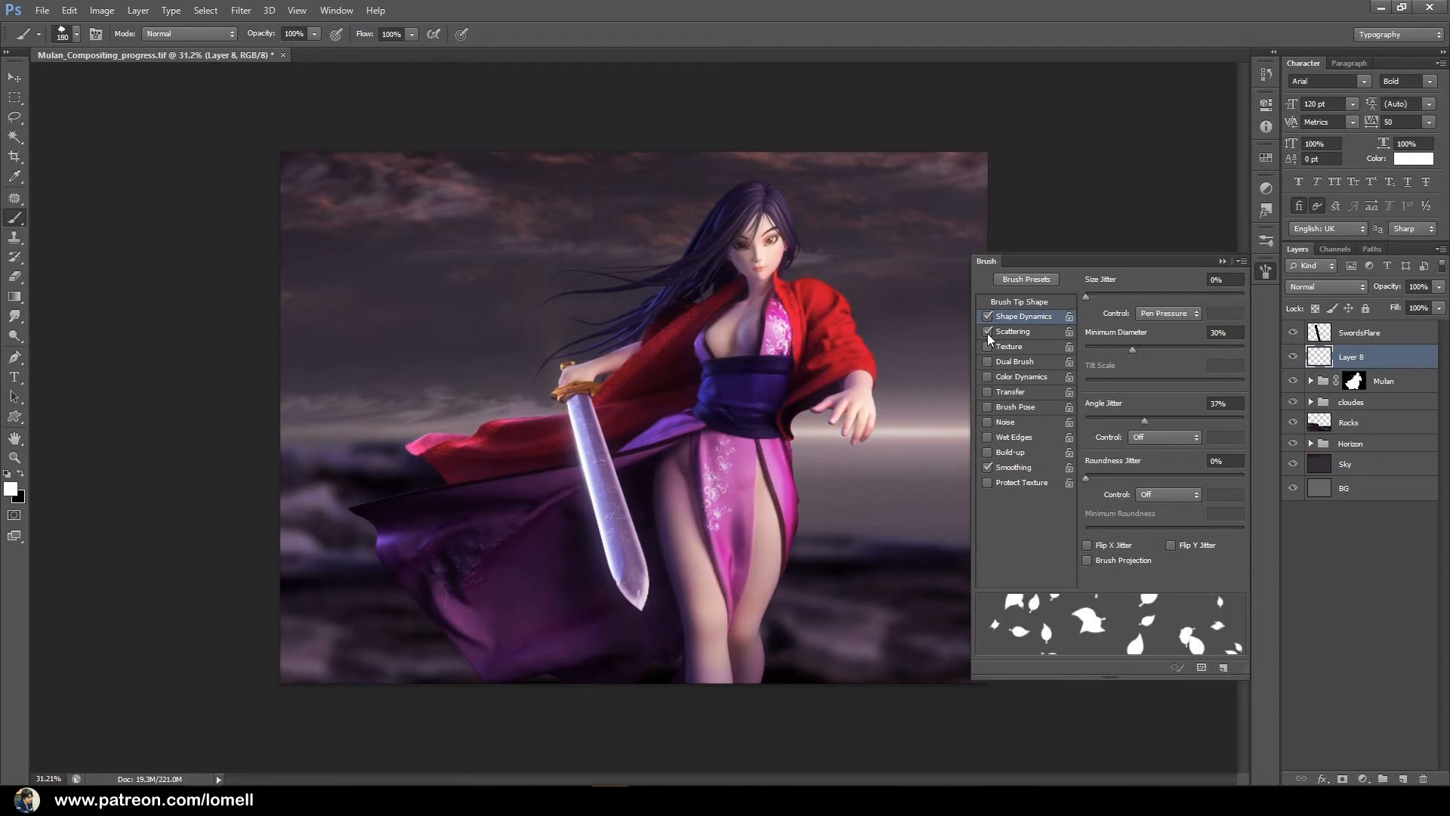
{"action": "left_click", "coordinate": [1012, 333]}
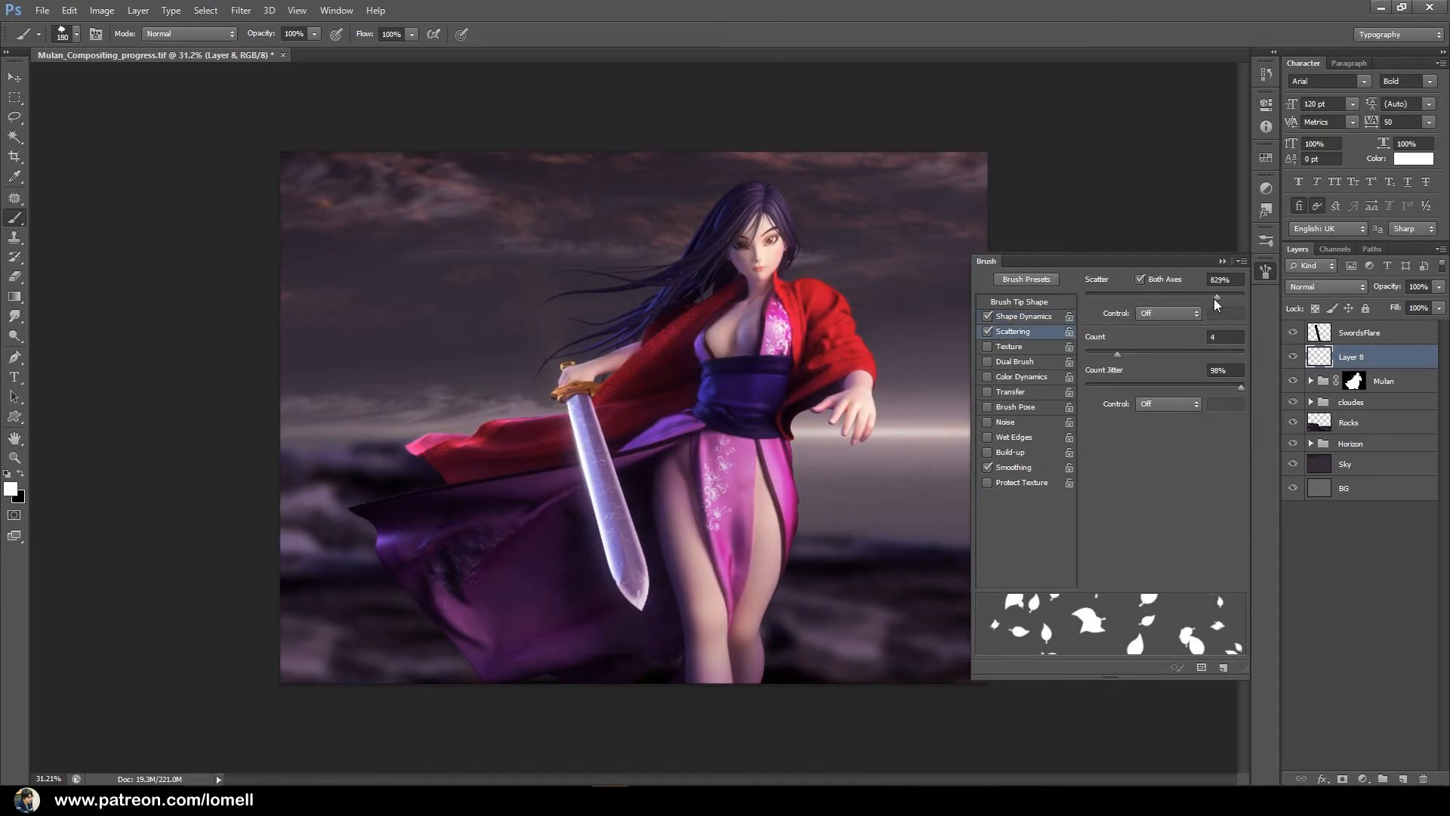
{"action": "mouse_move", "coordinate": [1212, 299]}
{"action": "left_mouse_down"}
{"action": "mouse_move", "coordinate": [1084, 298]}
{"action": "mouse_move", "coordinate": [1265, 291]}
{"action": "left_mouse_up"}
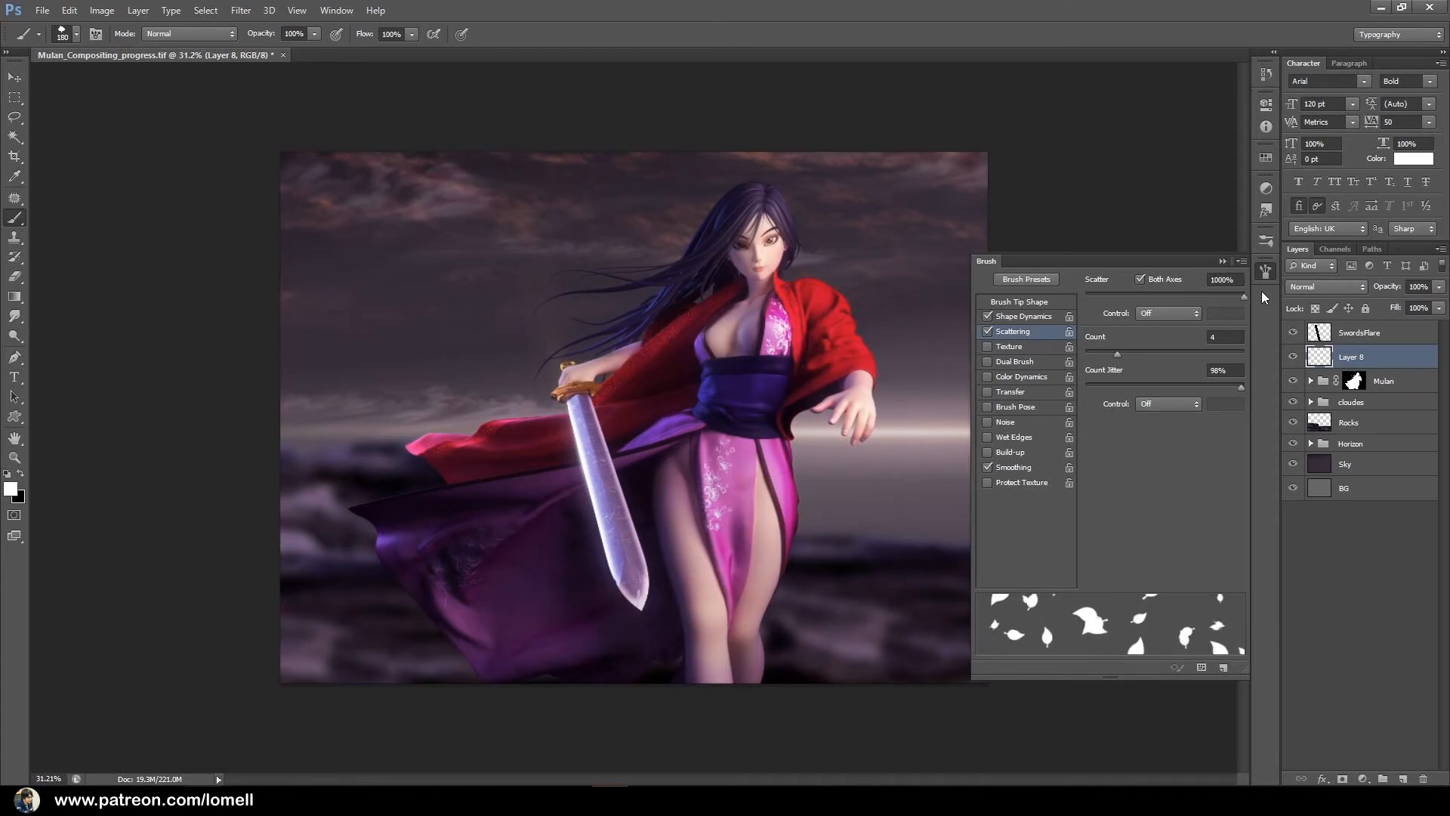
Increase the leaf brush's spacing to 979% and close the brush settings.
{"action": "left_click", "coordinate": [1031, 302]}
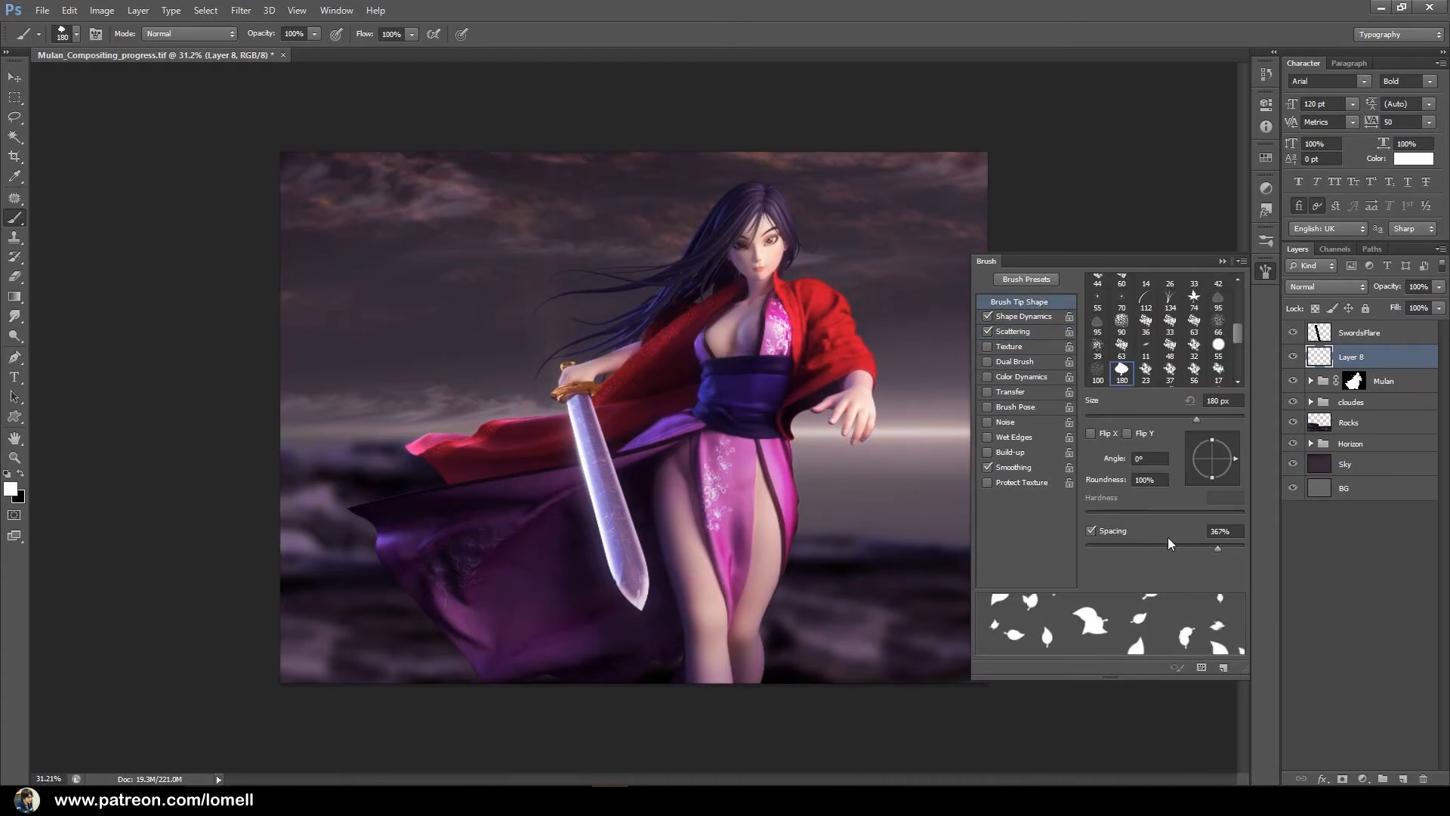
{"action": "left_click_drag", "start_coordinate": [1214, 547], "coordinate": [1237, 547]}
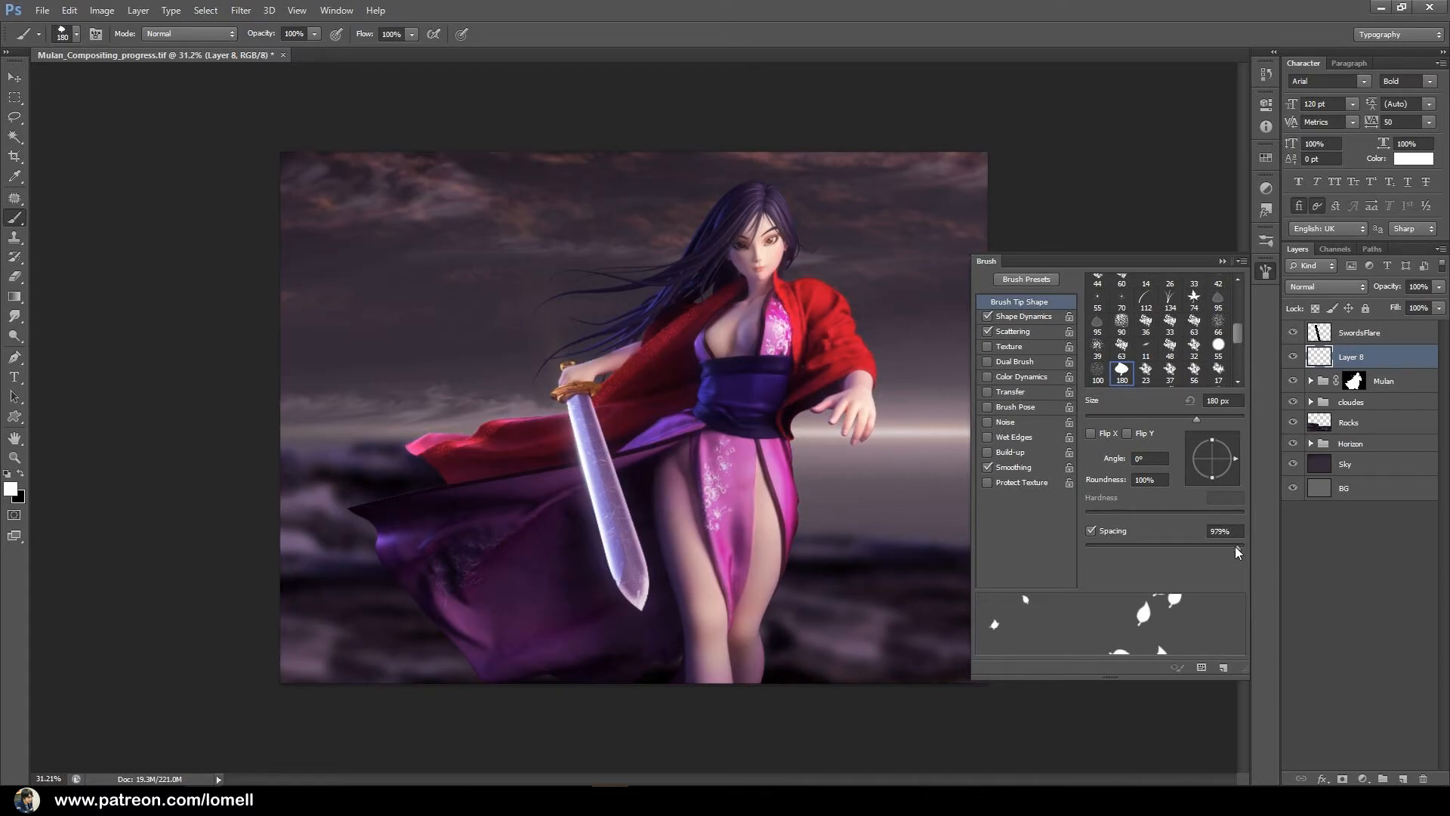
{"action": "left_click", "coordinate": [1223, 261]}
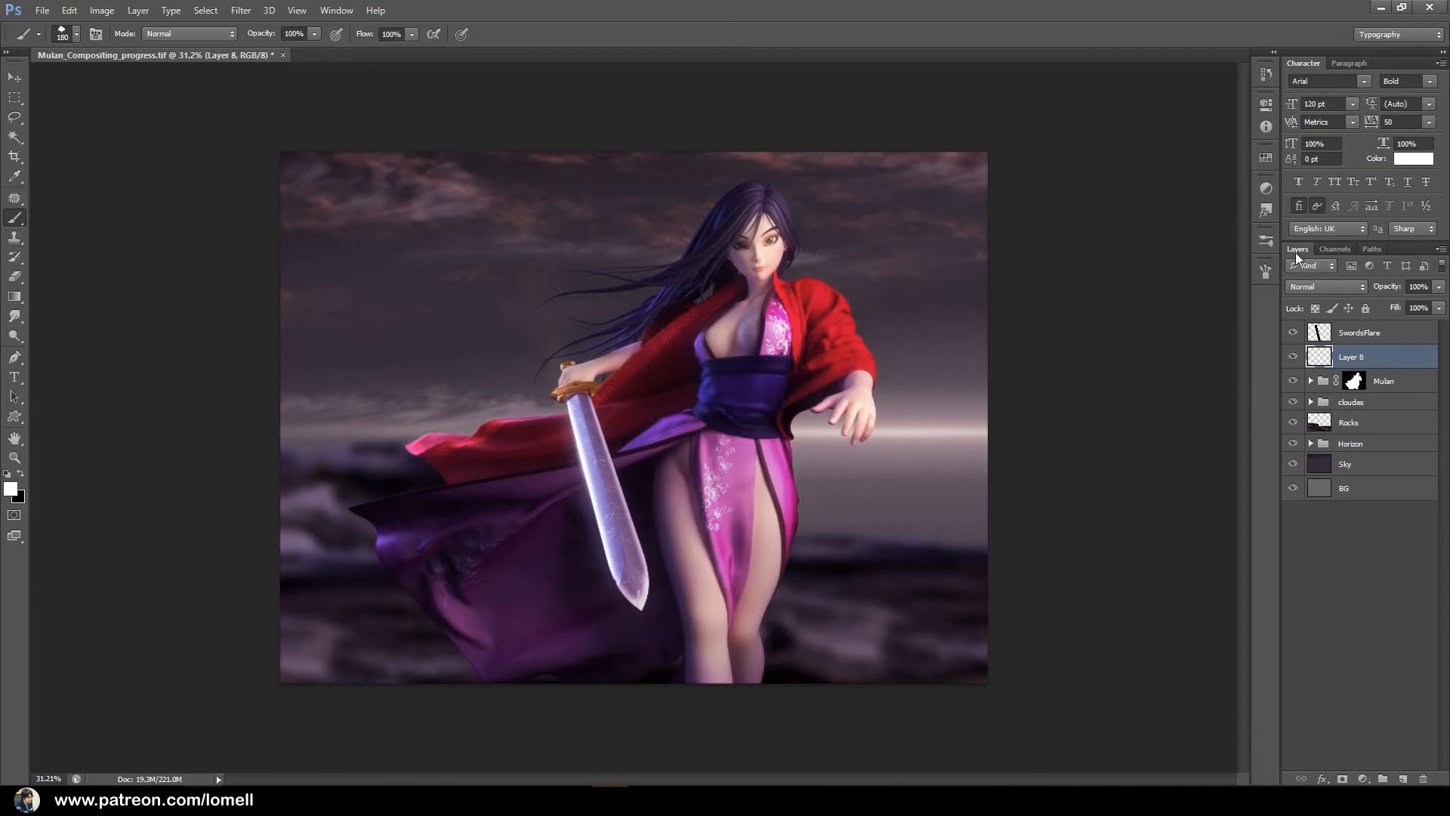
{"action": "left_click", "coordinate": [1267, 272]}
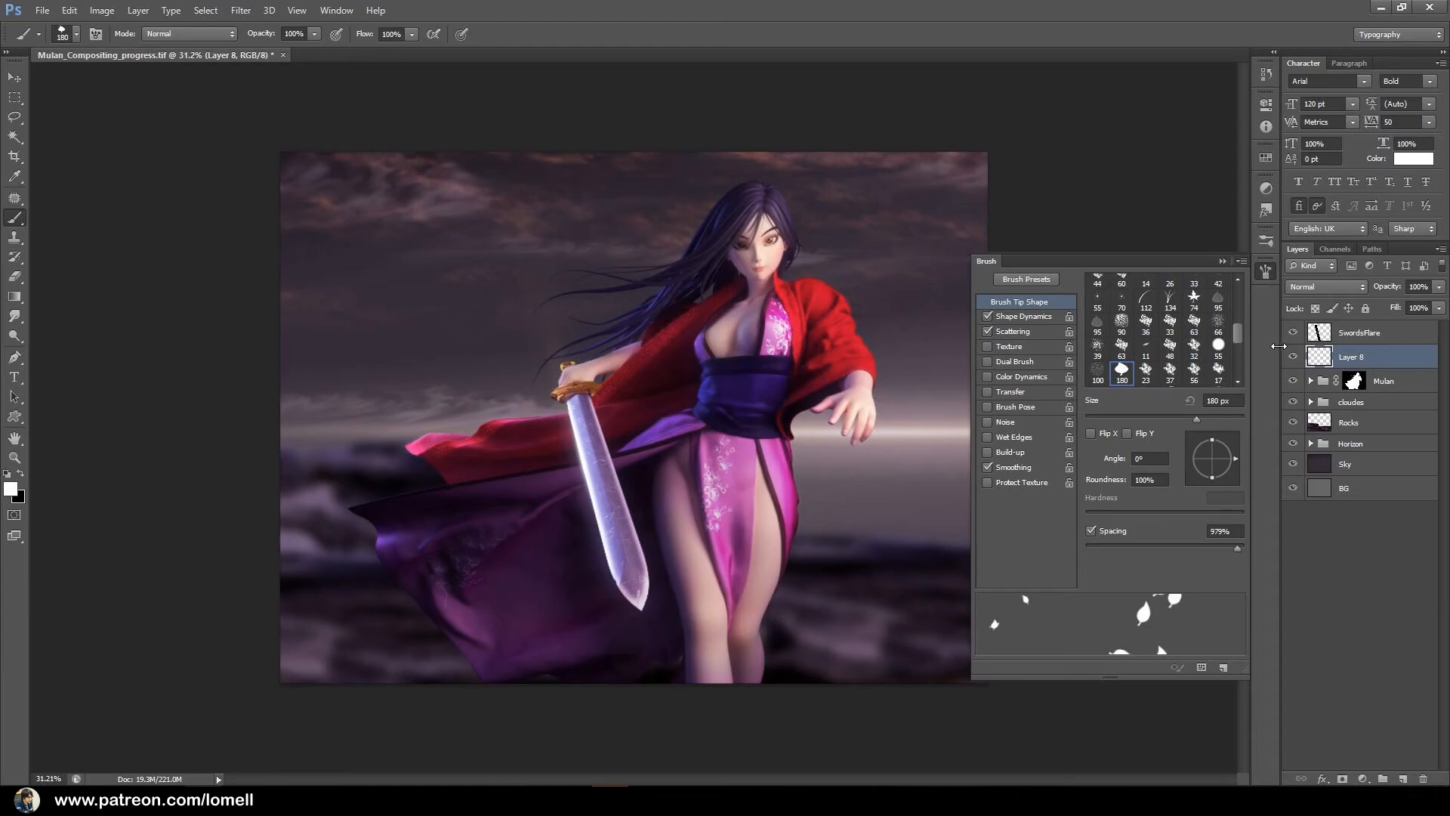
{"action": "left_click", "coordinate": [1223, 261]}
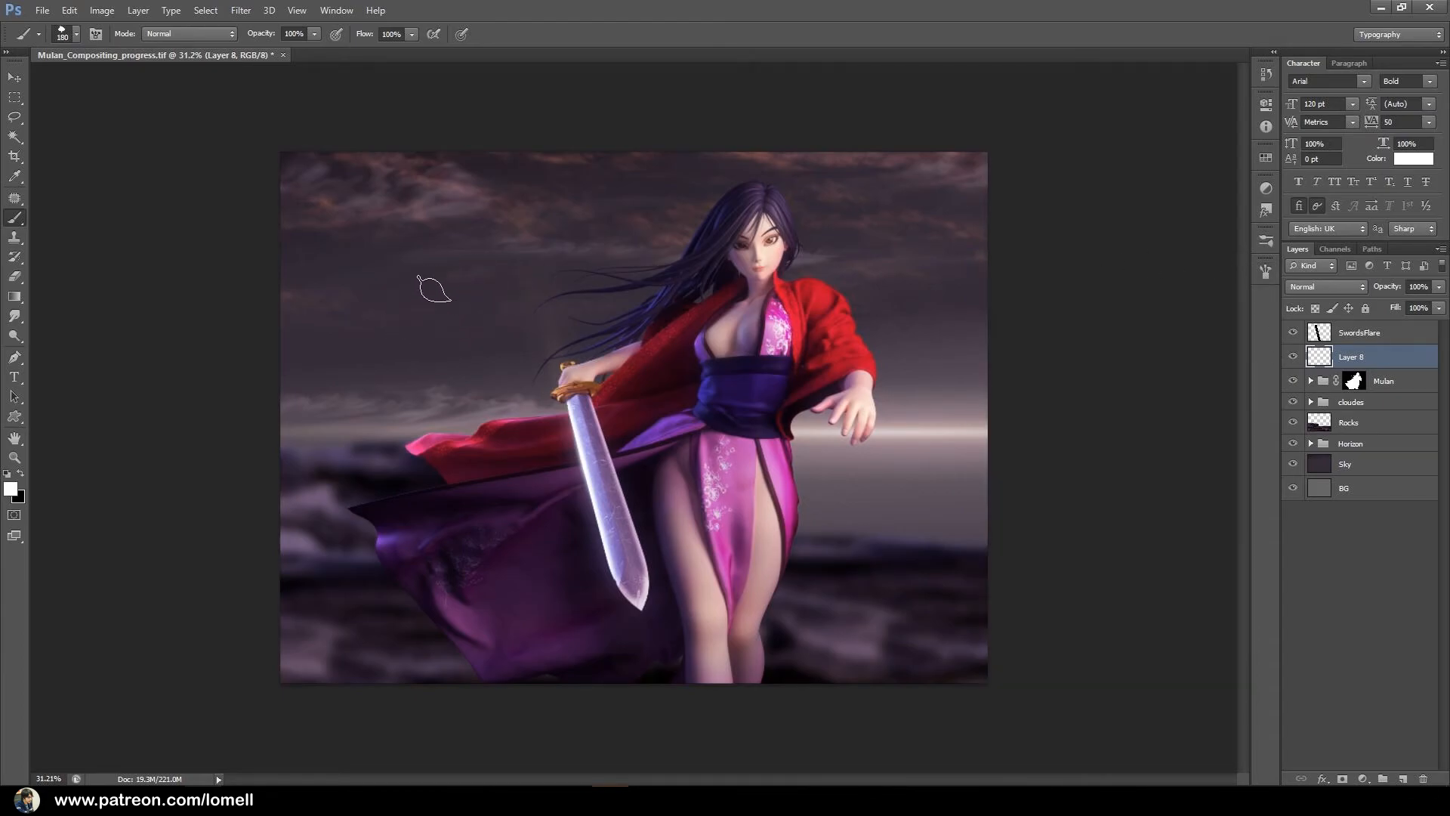
Try the leaf brush with white strokes across the sky and figure, and undo them.
{"action": "left_click", "coordinate": [423, 302]}
{"action": "left_click", "coordinate": [587, 305]}
{"action": "left_click", "coordinate": [816, 339]}
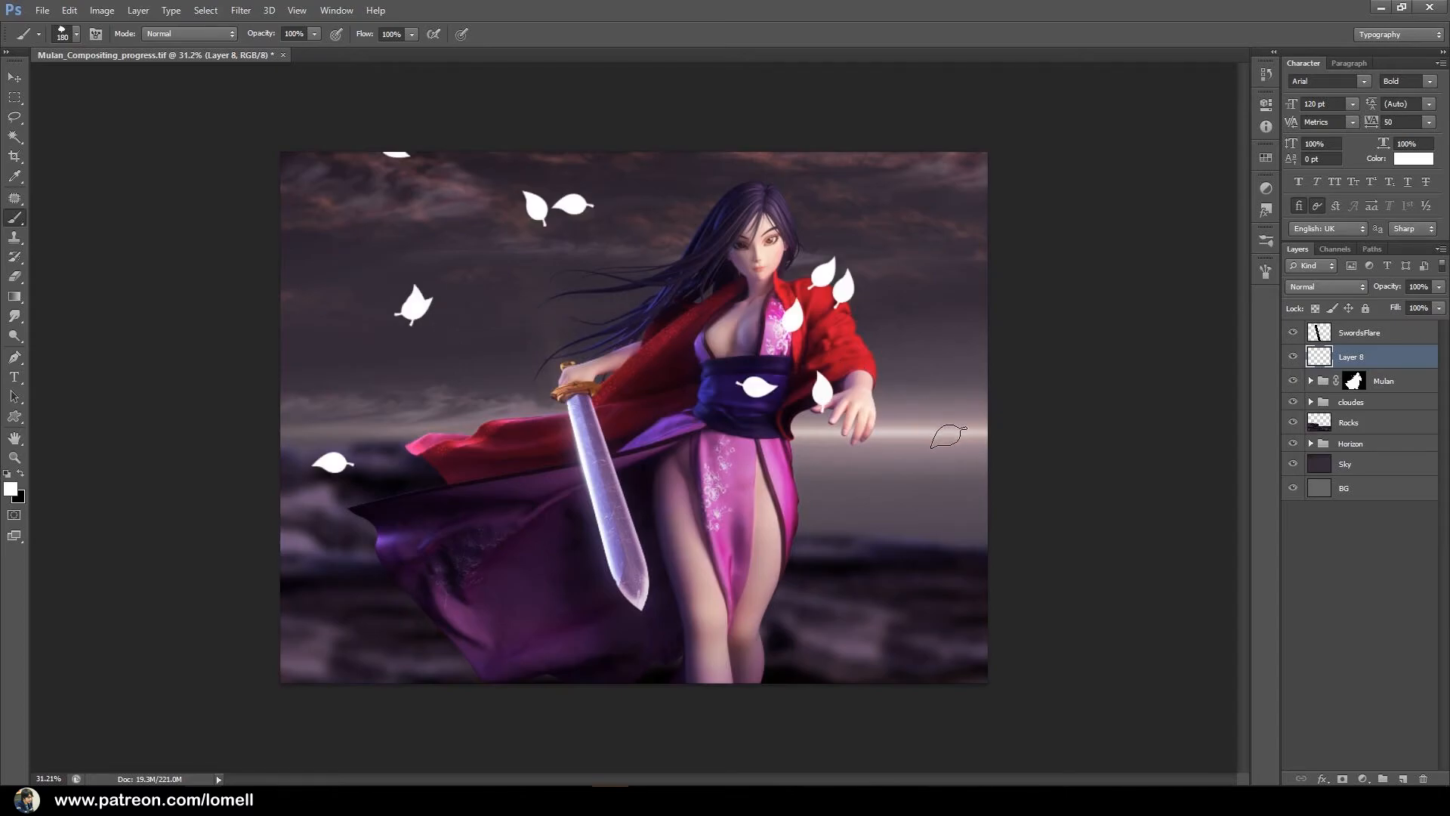
{"action": "key", "text": "ctrl+alt+z"}
{"action": "key", "text": "ctrl+alt+z"}
{"action": "key", "text": "ctrl+alt+z"}
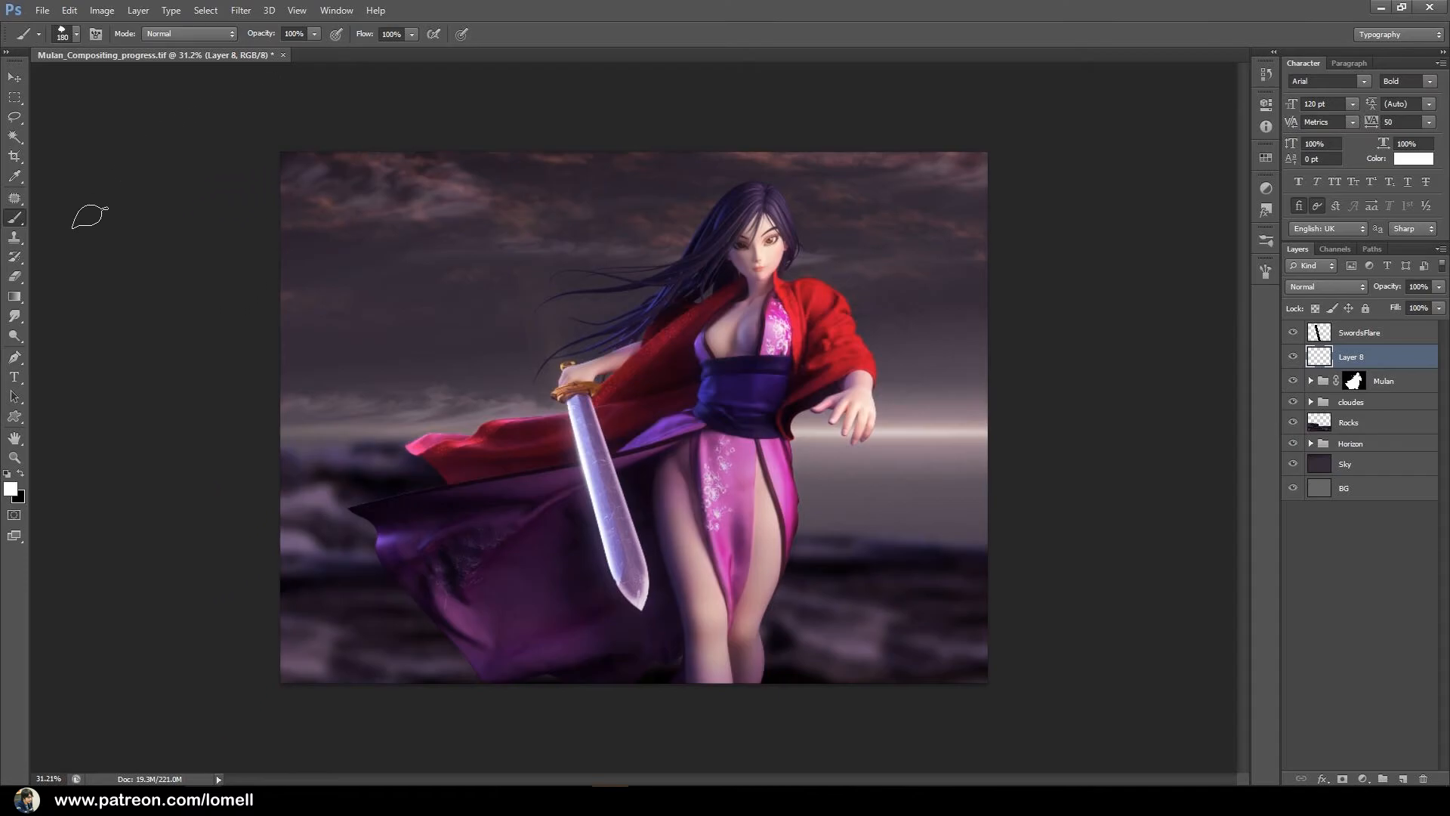
Reduce the leaf brush size to 30 px.
{"action": "key", "text": "["}
{"action": "key", "text": "bracketleft"}
{"action": "key", "text": "bracketleft"}
{"action": "key", "text": "bracketleft"}
{"action": "key", "text": "bracketleft"}
{"action": "key", "text": "bracketleft"}
{"action": "key", "text": "bracketleft"}
{"action": "key", "text": "bracketleft"}
Try the smaller leaf brush over the sky and the figure, and undo the strokes.
{"action": "left_click_drag", "start_coordinate": [558, 327], "coordinate": [742, 364]}
{"action": "key", "text": "ctrl+z"}
{"action": "key", "text": "ctrl+z"}
{"action": "left_click_drag", "start_coordinate": [344, 361], "coordinate": [382, 362]}
{"action": "key", "text": "ctrl+z"}
Enable Color Dynamics for the leaf brush and set the foreground colour to a light orange.
{"action": "left_click", "coordinate": [1265, 272]}
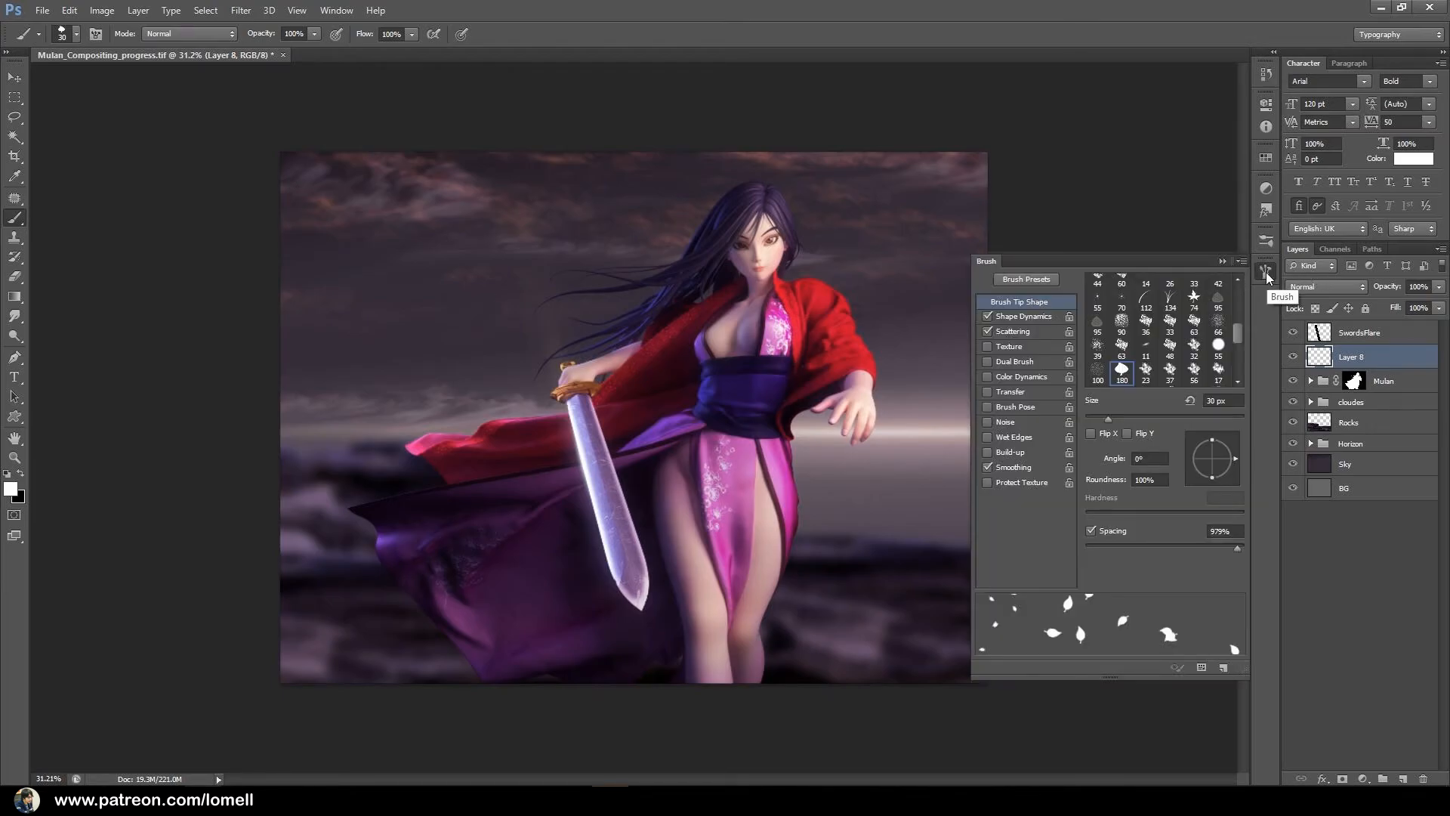
{"action": "left_click", "coordinate": [1010, 377]}
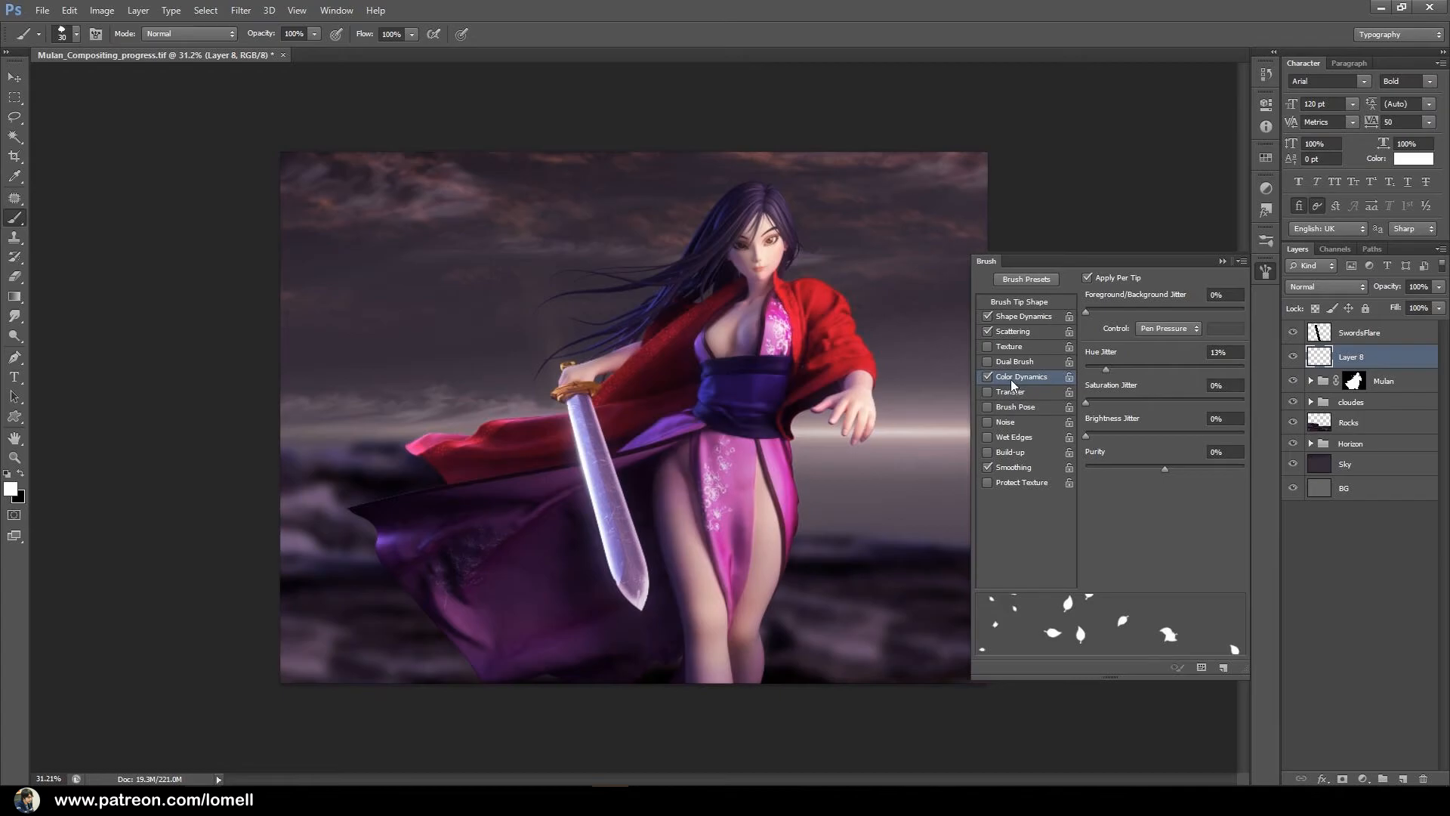
{"action": "left_click", "coordinate": [15, 493]}
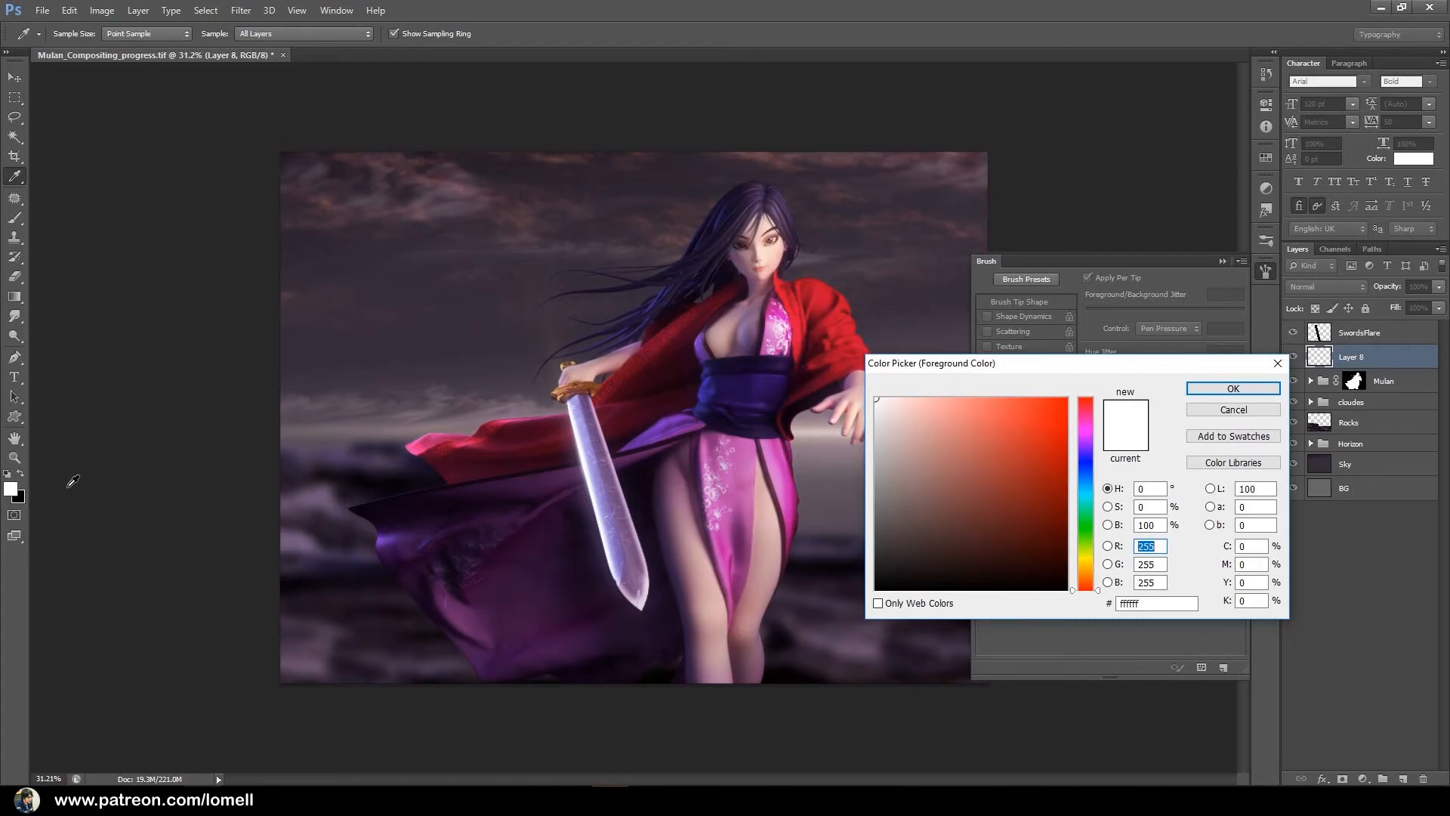
{"action": "left_click_drag", "start_coordinate": [1092, 559], "coordinate": [1094, 572]}
{"action": "left_click", "coordinate": [1027, 443]}
{"action": "left_click_drag", "start_coordinate": [1012, 452], "coordinate": [940, 422]}
{"action": "left_click", "coordinate": [1232, 388]}
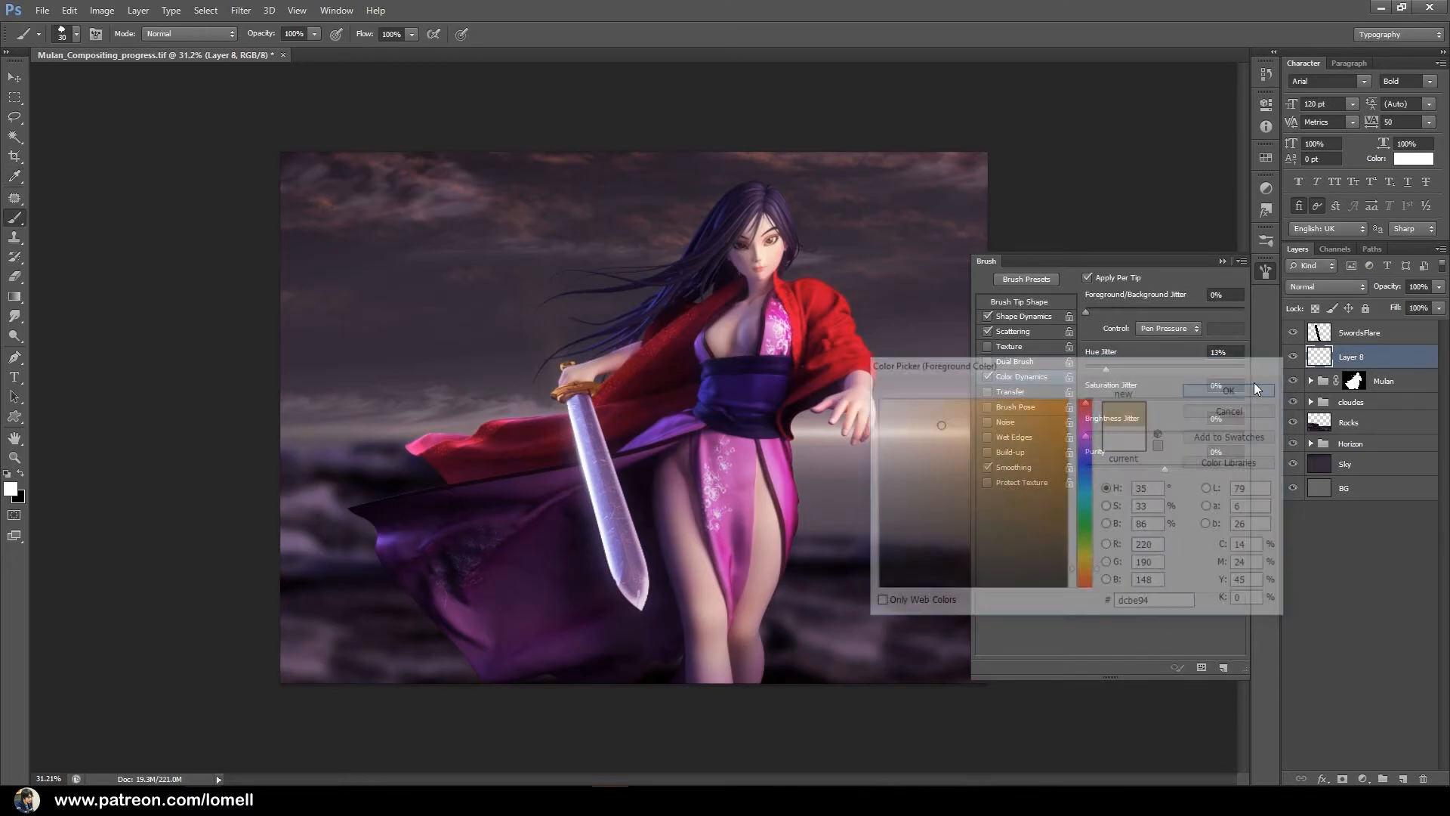
Set the background colour to the green #668b42.
{"action": "left_click", "coordinate": [17, 497]}
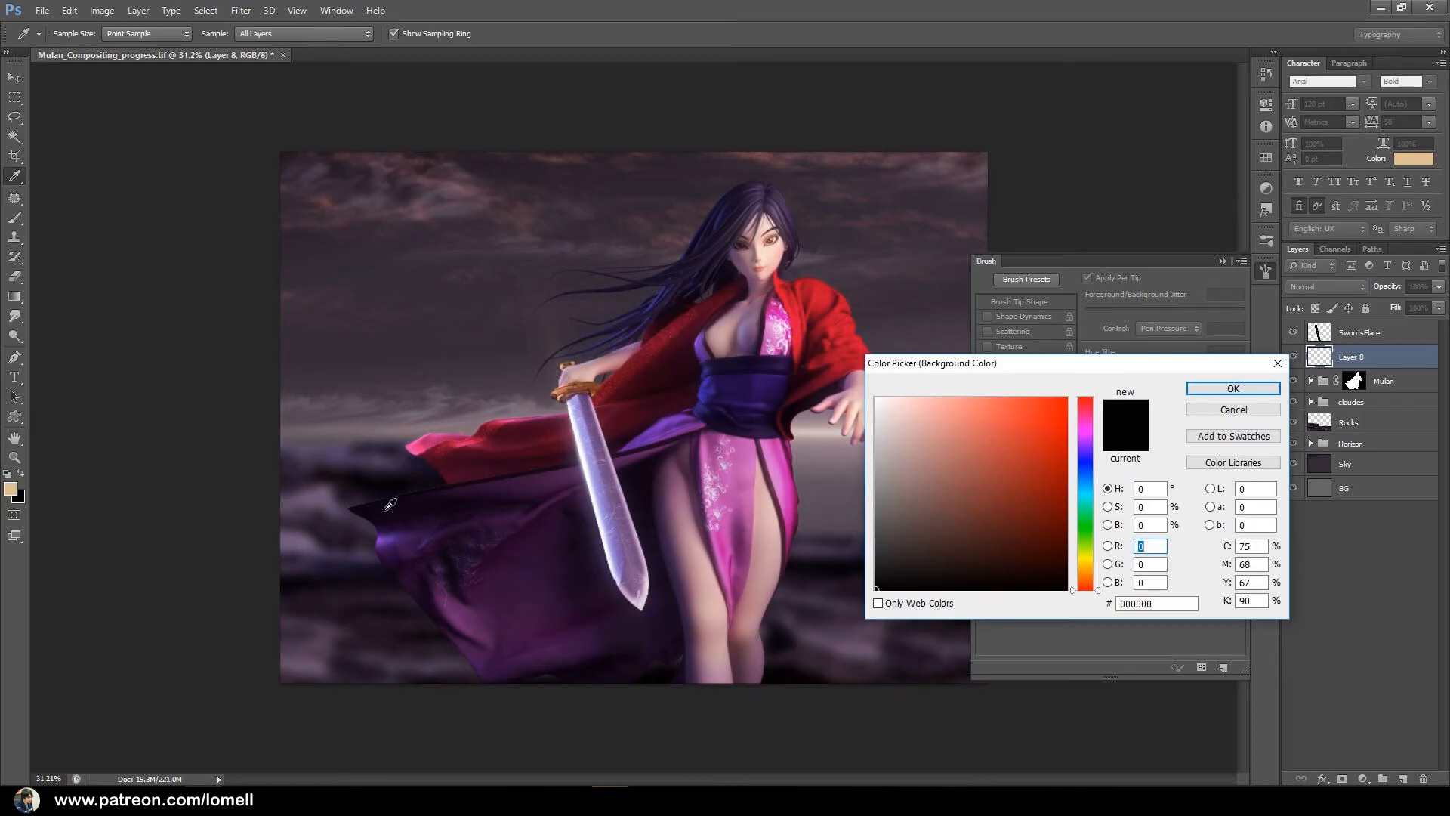
{"action": "left_click", "coordinate": [1085, 542]}
{"action": "left_click_drag", "start_coordinate": [1016, 464], "coordinate": [975, 485]}
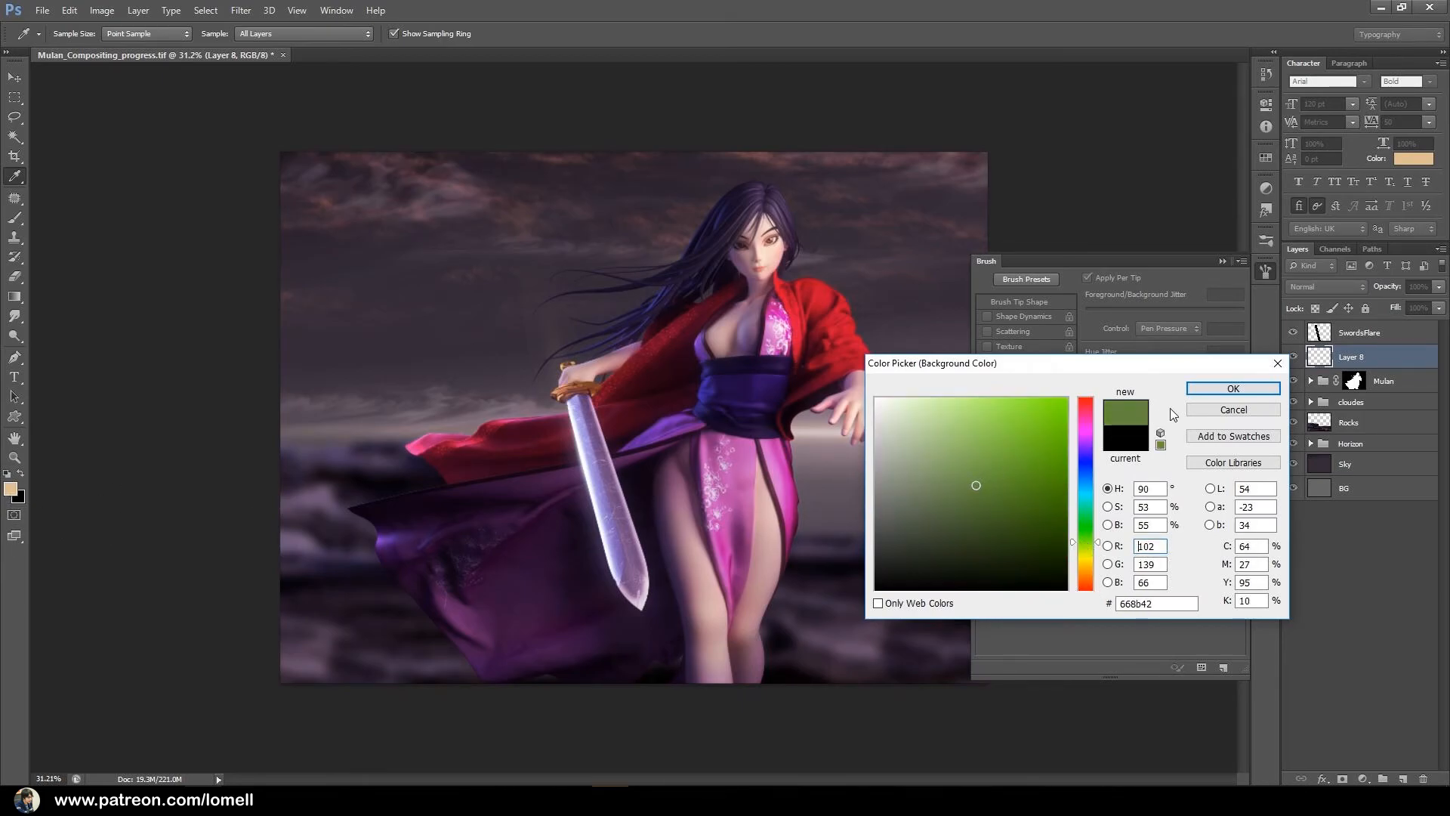
{"action": "left_click", "coordinate": [1232, 388]}
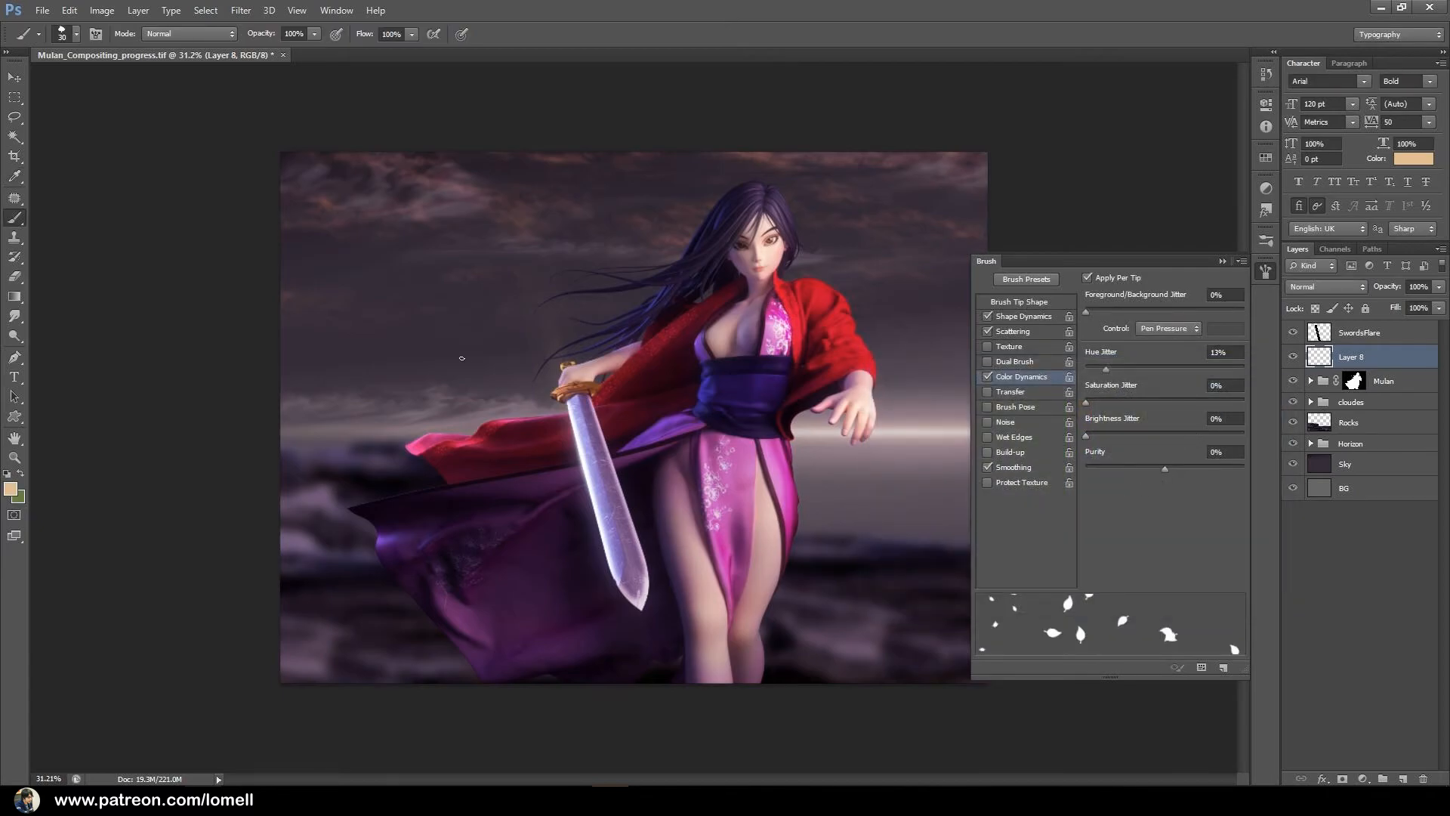
Try the coloured leaf brush with strokes across the sky and figure and inspect the leaves' colour variation up close.
{"action": "mouse_move", "coordinate": [464, 325]}
{"action": "left_mouse_down"}
{"action": "mouse_move", "coordinate": [599, 319]}
{"action": "mouse_move", "coordinate": [678, 354]}
{"action": "left_mouse_up"}
{"action": "key", "text": "ctrl+z"}
{"action": "mouse_move", "coordinate": [371, 335]}
{"action": "left_mouse_down"}
{"action": "mouse_move", "coordinate": [492, 355]}
{"action": "mouse_move", "coordinate": [594, 333]}
{"action": "mouse_move", "coordinate": [696, 337]}
{"action": "mouse_move", "coordinate": [799, 386]}
{"action": "mouse_move", "coordinate": [836, 441]}
{"action": "left_mouse_up"}
{"action": "left_click_drag", "start_coordinate": [522, 376], "coordinate": [742, 428]}
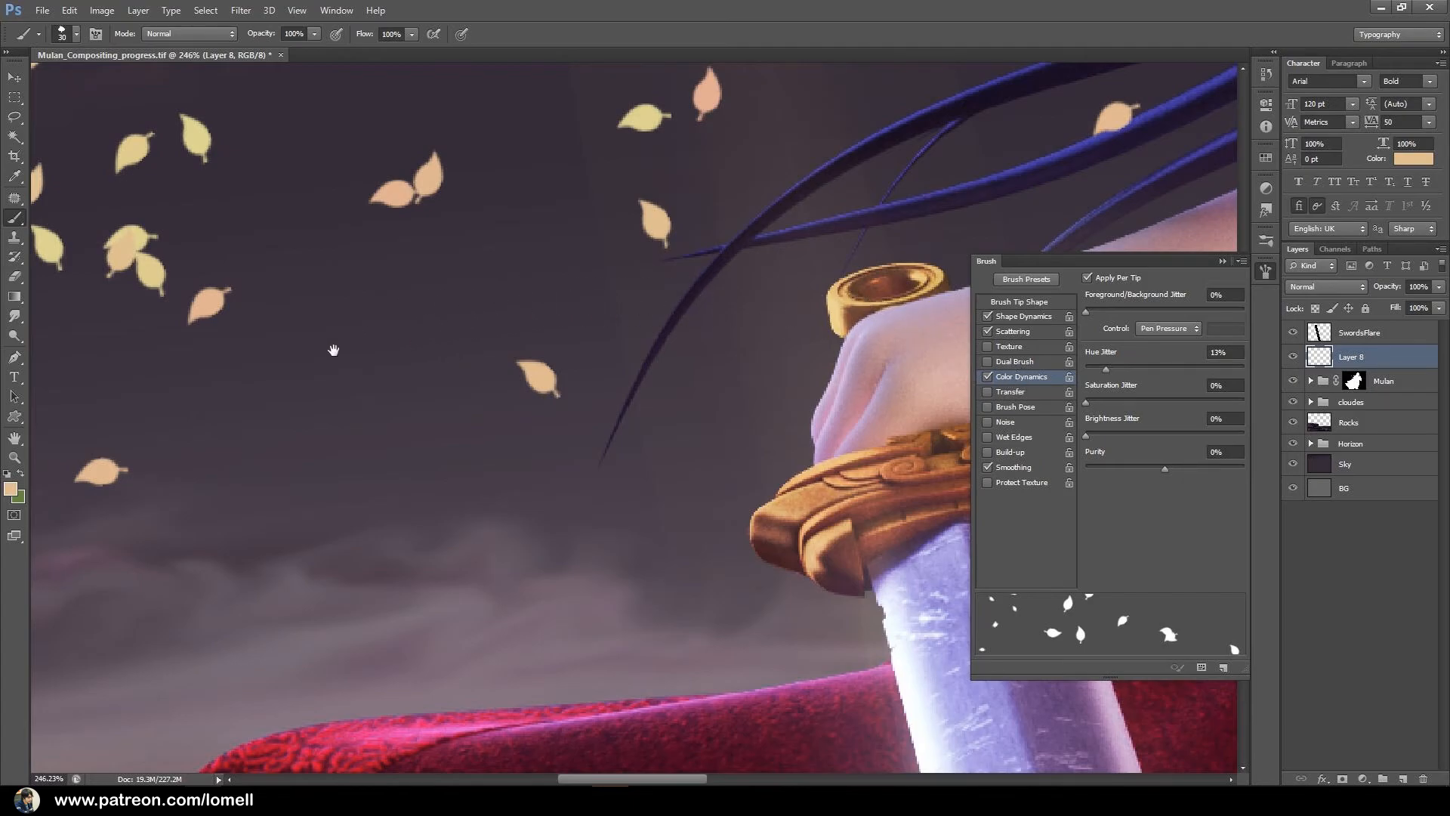
{"action": "left_click_drag", "start_coordinate": [337, 347], "coordinate": [491, 377]}
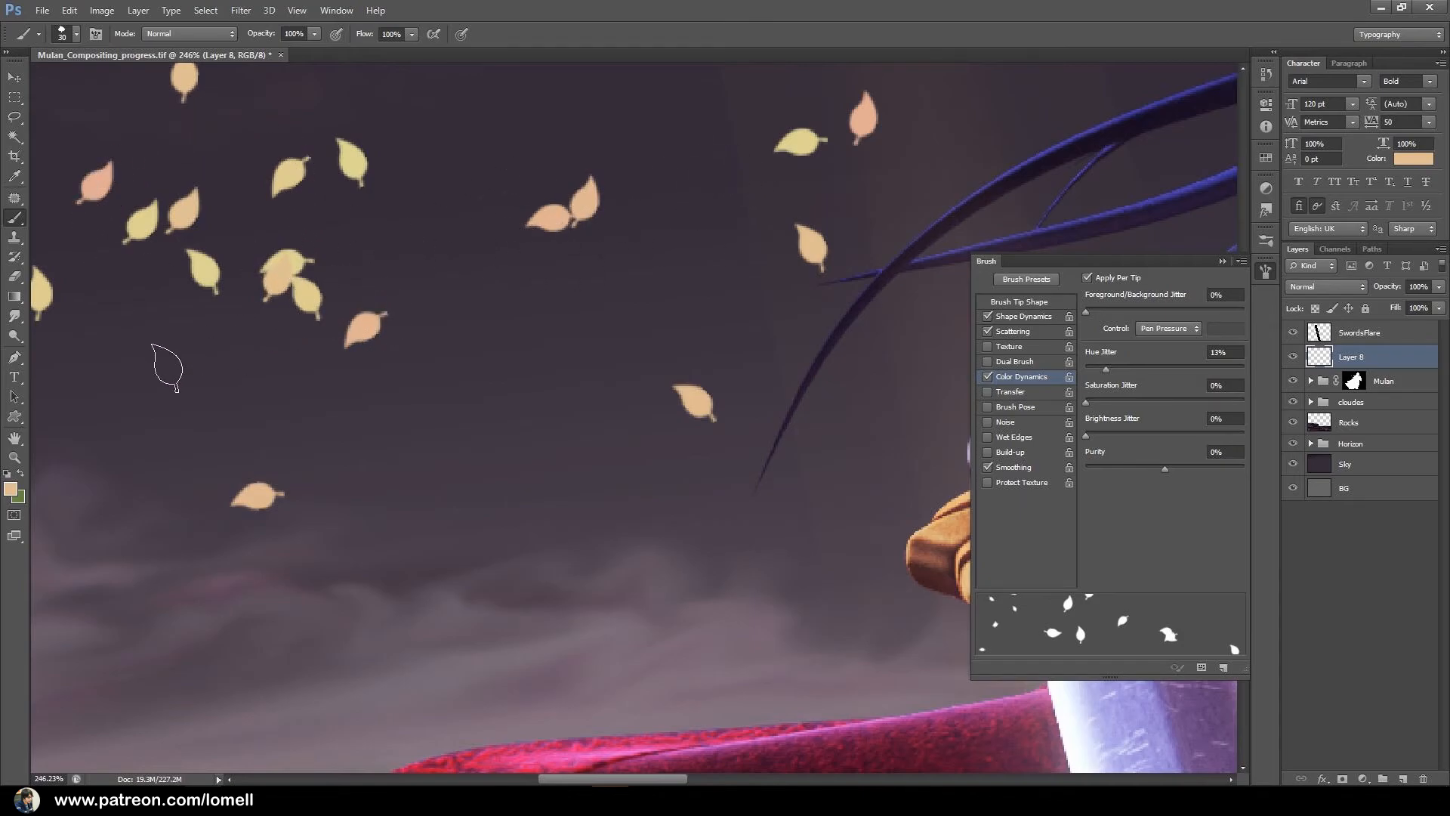
Change the background colour to the darker green #45701a.
{"action": "left_click", "coordinate": [19, 497]}
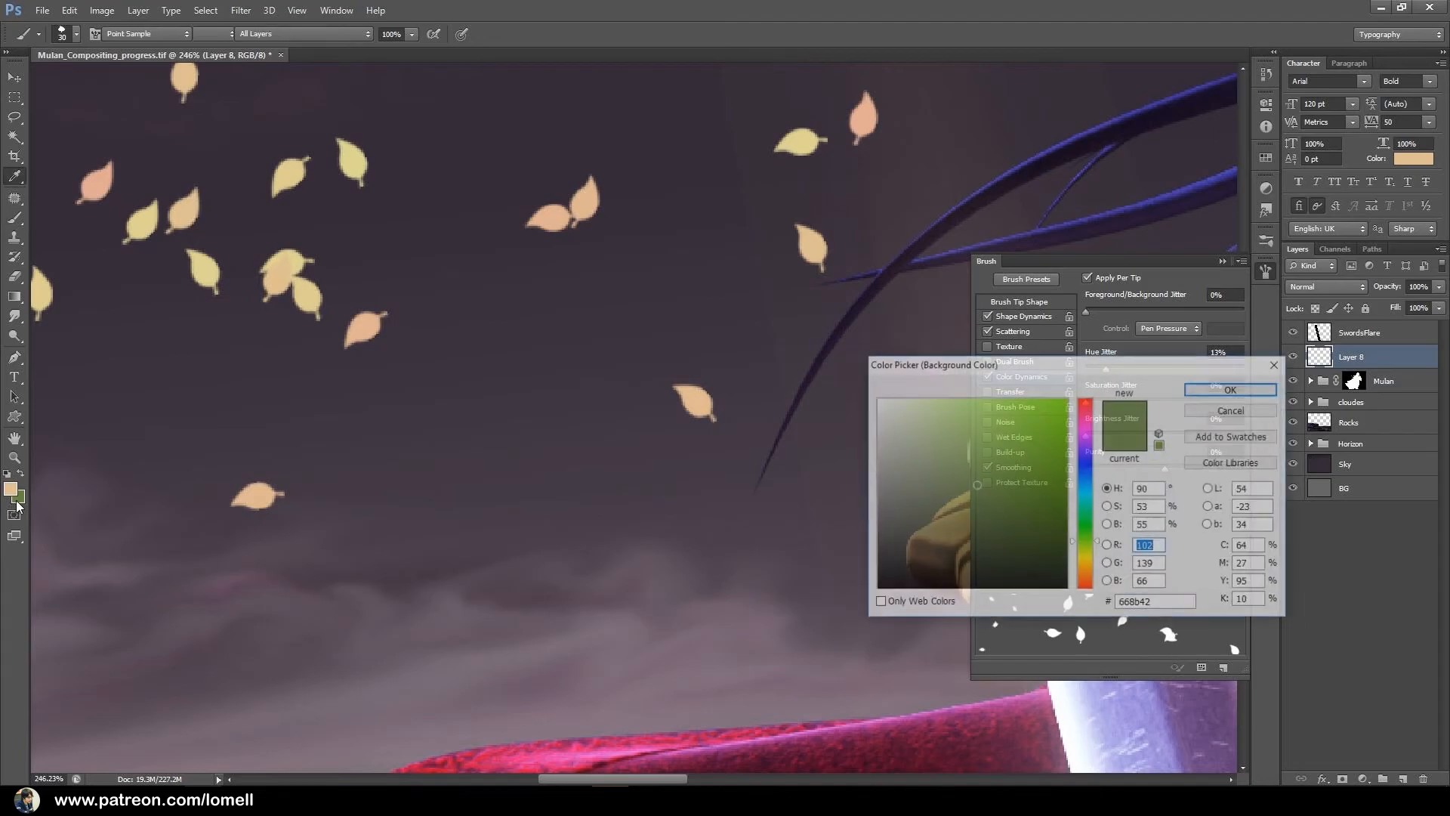
{"action": "left_click", "coordinate": [1138, 545]}
{"action": "left_click_drag", "start_coordinate": [1023, 491], "coordinate": [1022, 505]}
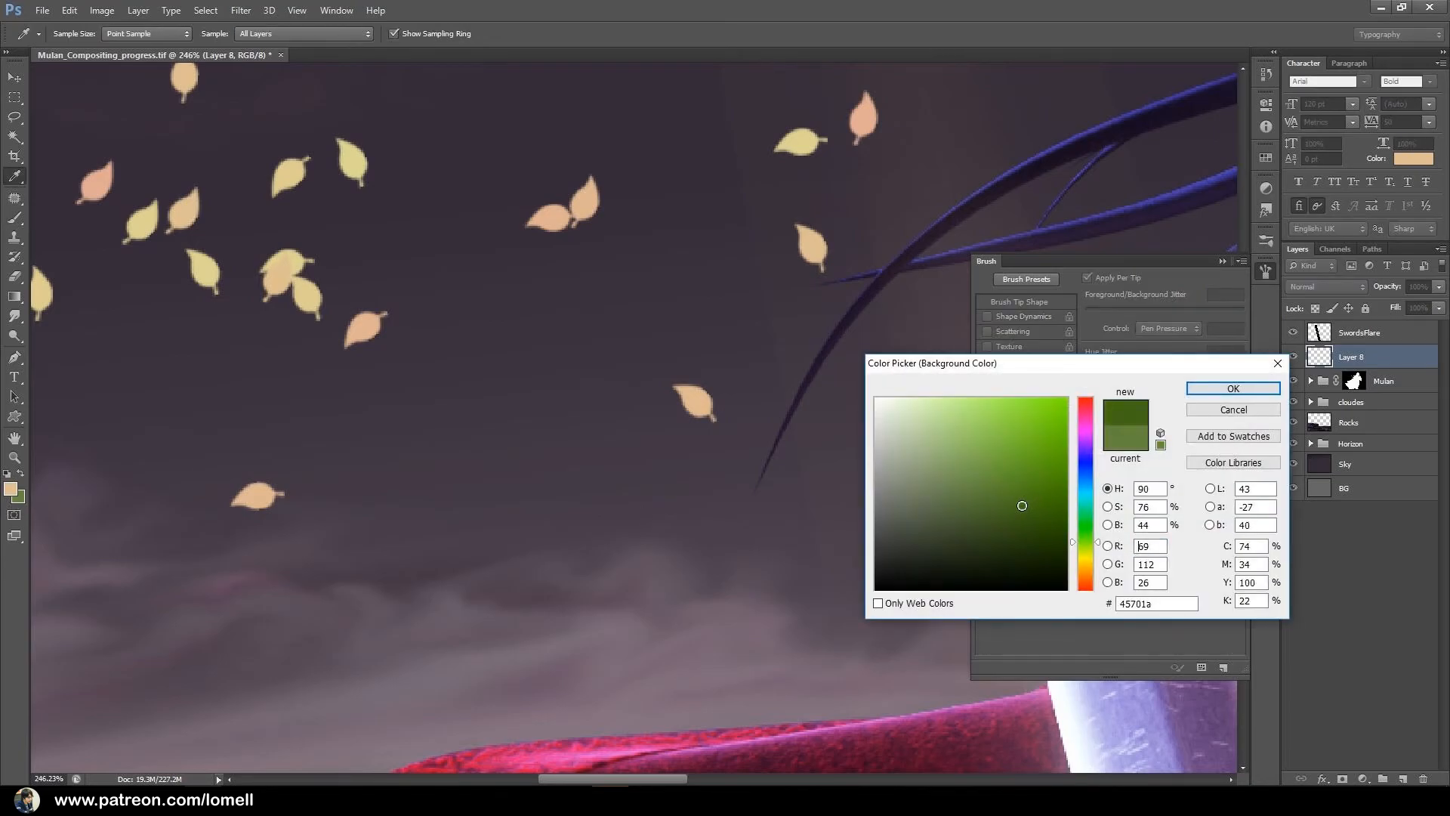
{"action": "left_click", "coordinate": [1228, 389]}
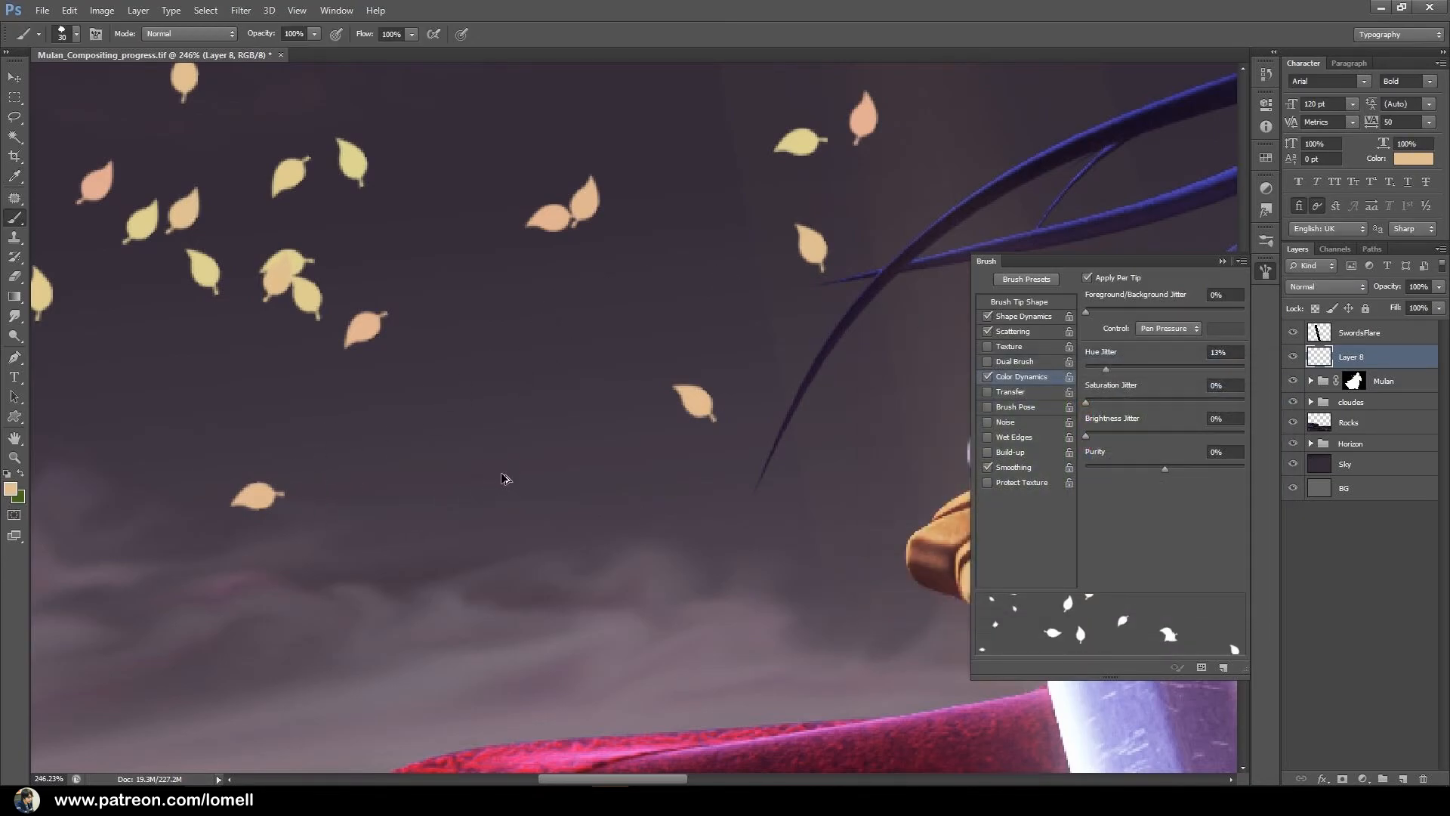
Undo the test leaves and try the brush again in the sky beside the sword hand with the darker background colour.
{"action": "key", "text": "ctrl+z"}
{"action": "mouse_move", "coordinate": [347, 339]}
{"action": "left_mouse_down"}
{"action": "mouse_move", "coordinate": [628, 330]}
{"action": "mouse_move", "coordinate": [754, 476]}
{"action": "left_mouse_up"}
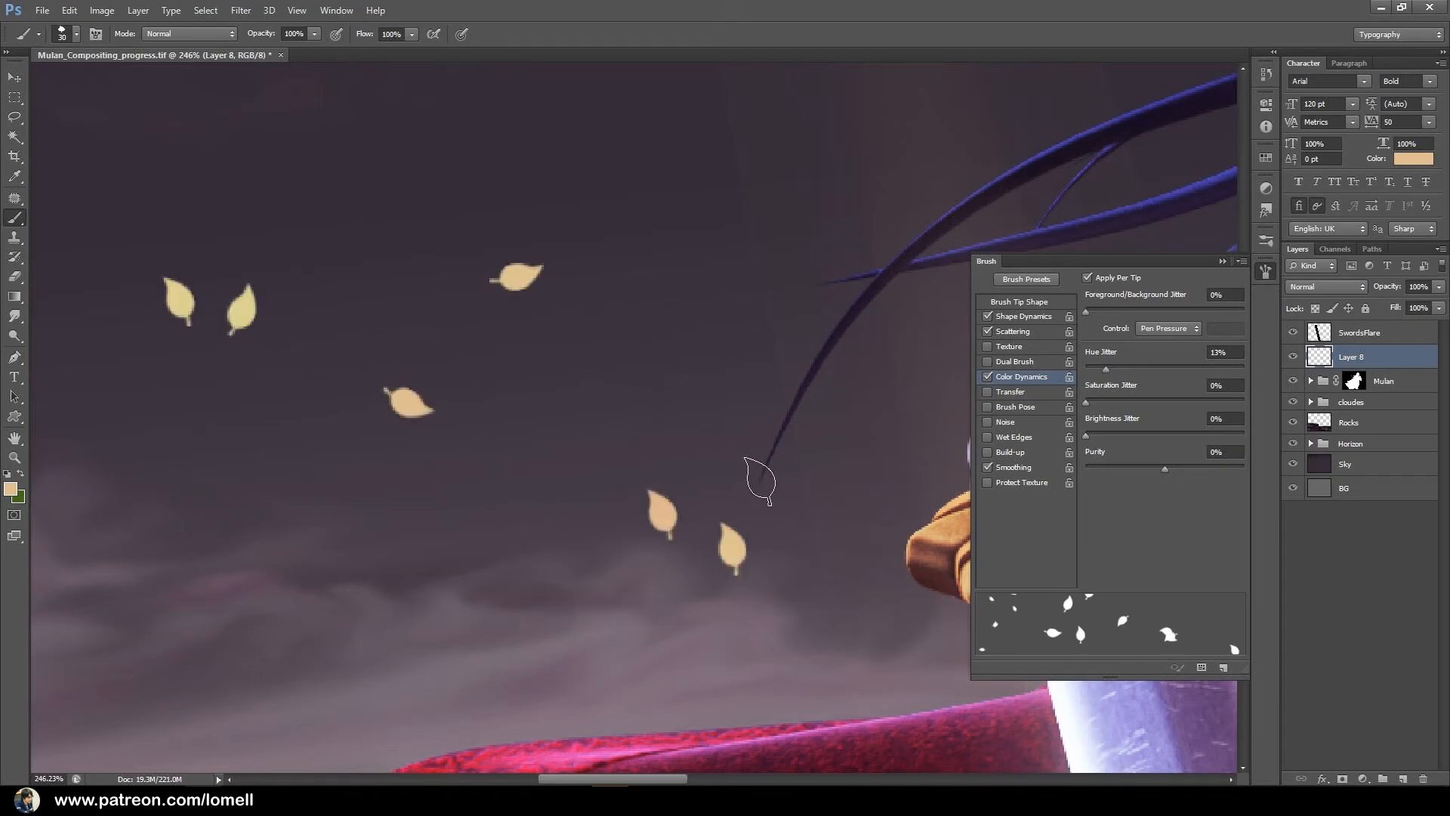
{"action": "key", "text": "ctrl+z"}
{"action": "left_click", "coordinate": [702, 481], "text": "alt"}
{"action": "left_click", "coordinate": [700, 484], "text": "alt"}
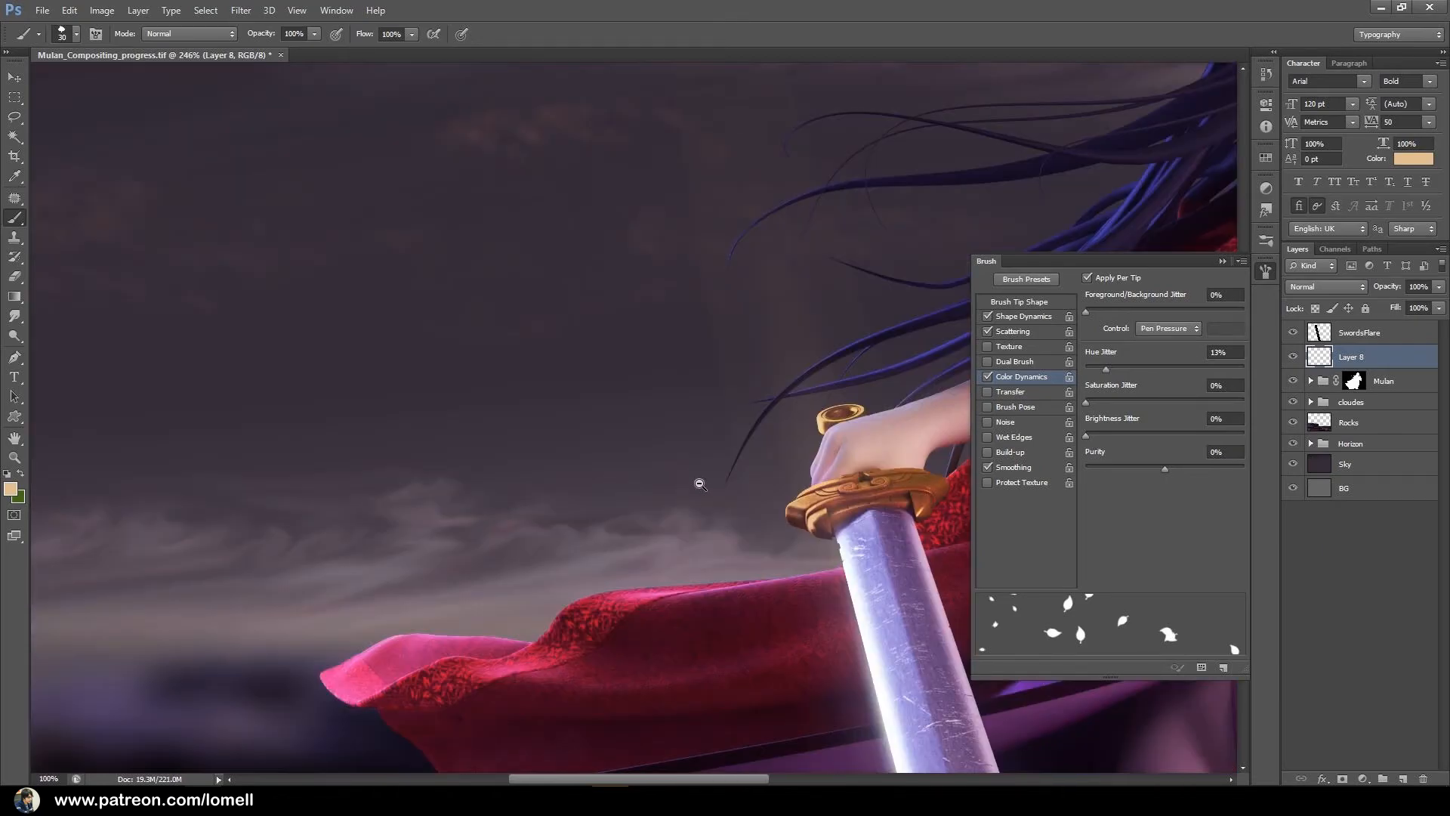
{"action": "left_click", "coordinate": [700, 484], "text": "alt"}
{"action": "left_click", "coordinate": [700, 484], "text": "alt"}
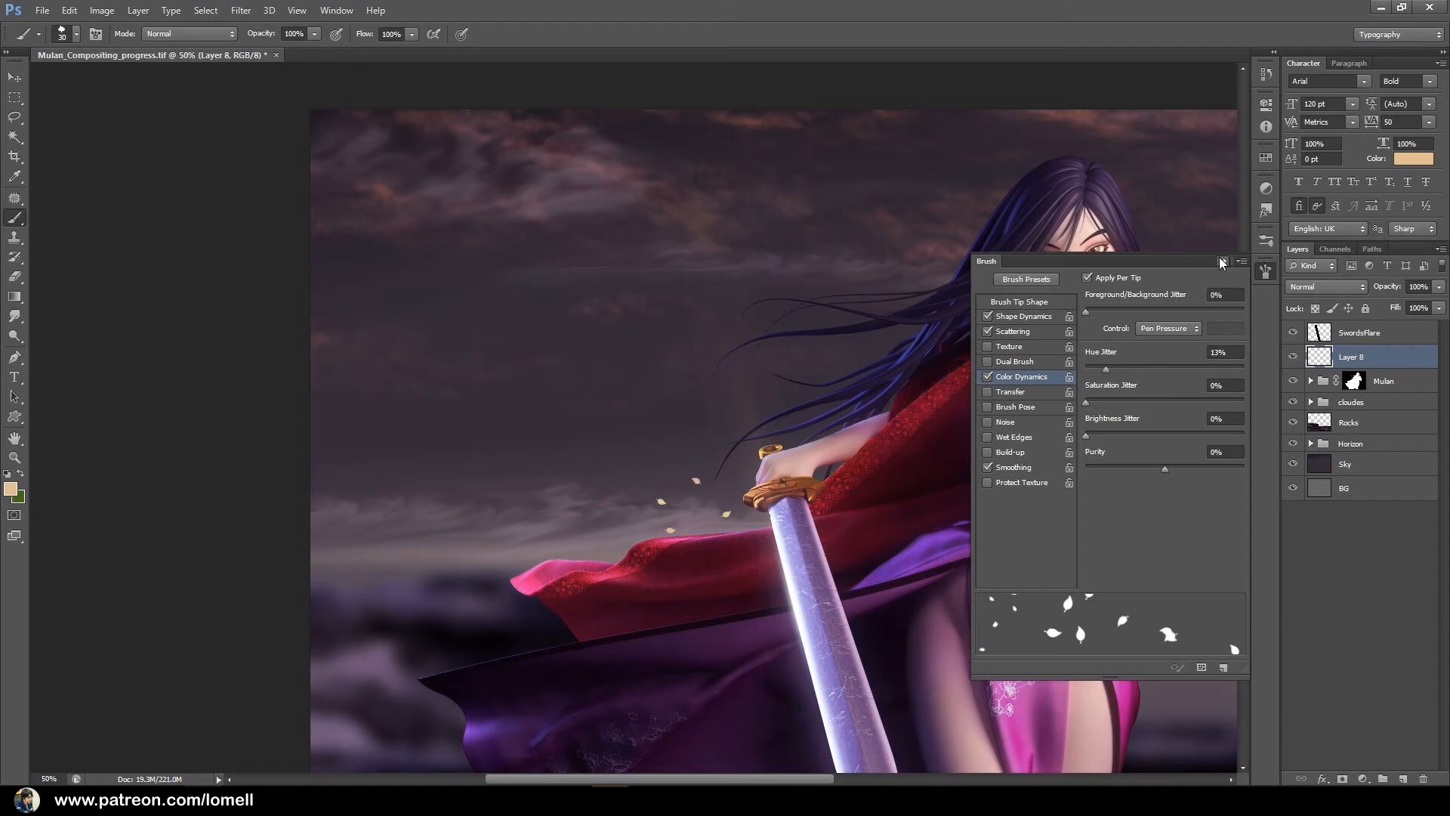
Paint scattered leaves from the lower rocks across the purple cape to the sword, starting with a 60 px brush and enlarging it.
{"action": "left_click", "coordinate": [1221, 261]}
{"action": "left_click_drag", "start_coordinate": [514, 483], "coordinate": [530, 427]}
{"action": "left_click", "coordinate": [537, 432], "text": "alt"}
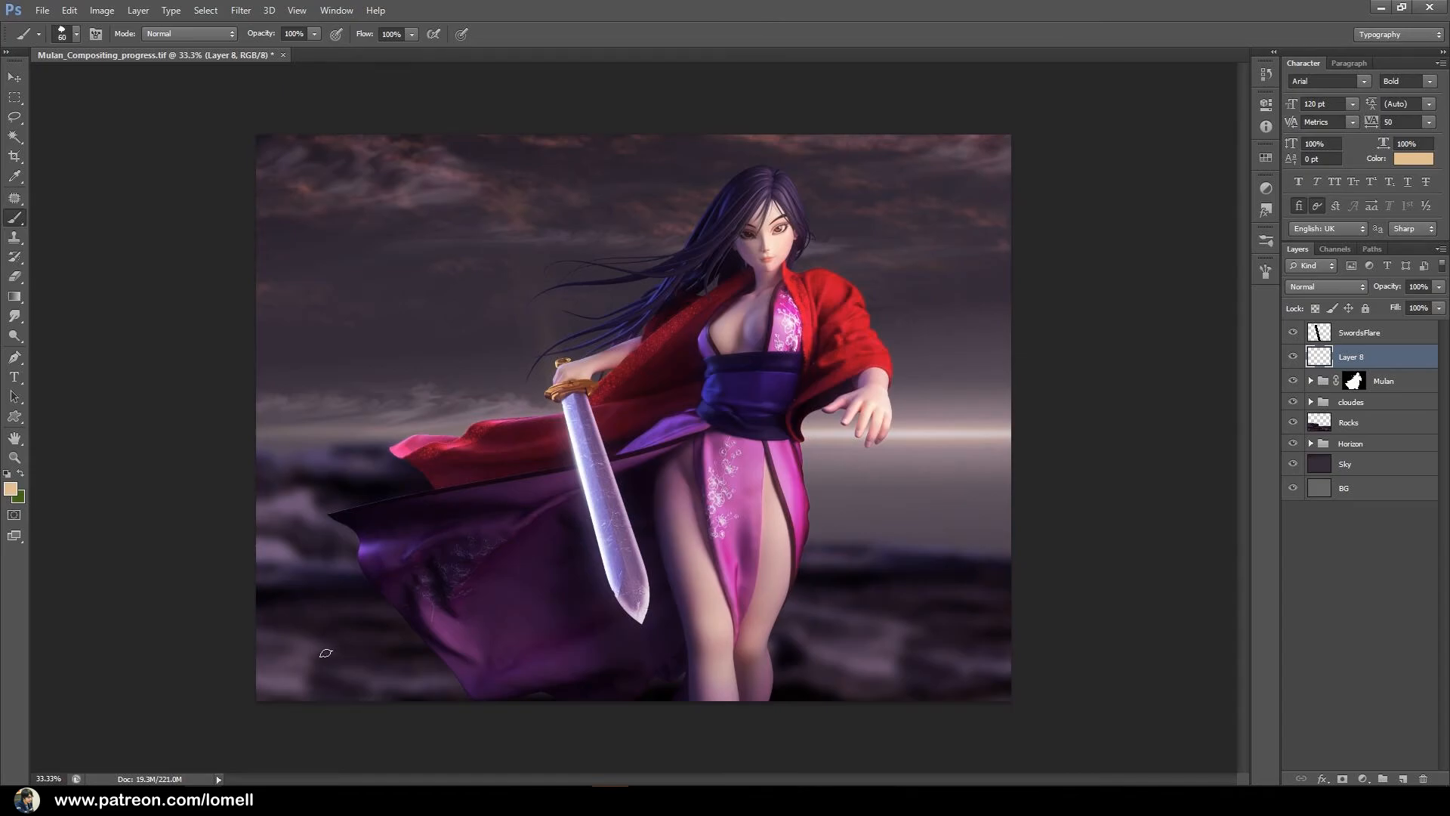
{"action": "left_click_drag", "start_coordinate": [358, 649], "coordinate": [386, 634]}
{"action": "key", "text": "bracketright"}
{"action": "key", "text": "bracketright"}
{"action": "mouse_move", "coordinate": [453, 579]}
{"action": "left_mouse_down"}
{"action": "mouse_move", "coordinate": [565, 604]}
{"action": "mouse_move", "coordinate": [635, 553]}
{"action": "mouse_move", "coordinate": [595, 539]}
{"action": "mouse_move", "coordinate": [705, 531]}
{"action": "left_mouse_up"}
Paint smaller leaves from the dress up past the outstretched hand toward the horizon, reducing the brush size.
{"action": "key", "text": "bracketright"}
{"action": "key", "text": "bracketleft"}
{"action": "key", "text": "bracketleft"}
{"action": "mouse_move", "coordinate": [753, 487]}
{"action": "left_mouse_down"}
{"action": "mouse_move", "coordinate": [794, 479]}
{"action": "mouse_move", "coordinate": [880, 418]}
{"action": "left_mouse_up"}
{"action": "key", "text": "bracketleft"}
{"action": "key", "text": "bracketleft"}
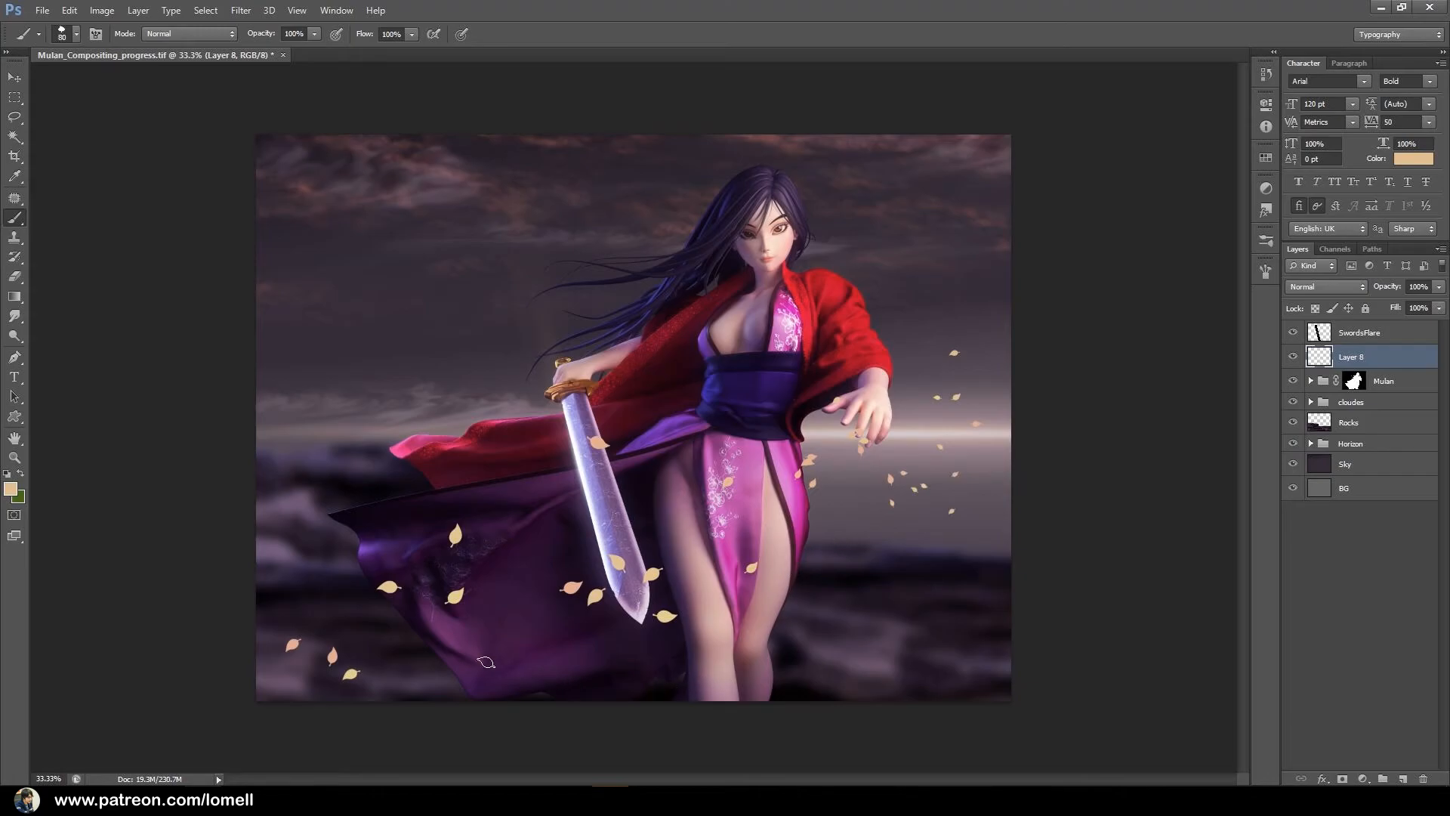
Paint more leaves over the lower cape and, with a larger brush, around the cape's outer tips and red sleeve.
{"action": "left_click_drag", "start_coordinate": [497, 666], "coordinate": [447, 633]}
{"action": "key", "text": "bracketright"}
{"action": "key", "text": "bracketright"}
{"action": "mouse_move", "coordinate": [262, 509]}
{"action": "left_mouse_down"}
{"action": "mouse_move", "coordinate": [312, 516]}
{"action": "mouse_move", "coordinate": [462, 425]}
{"action": "left_mouse_up"}
{"action": "key", "text": "bracketleft"}
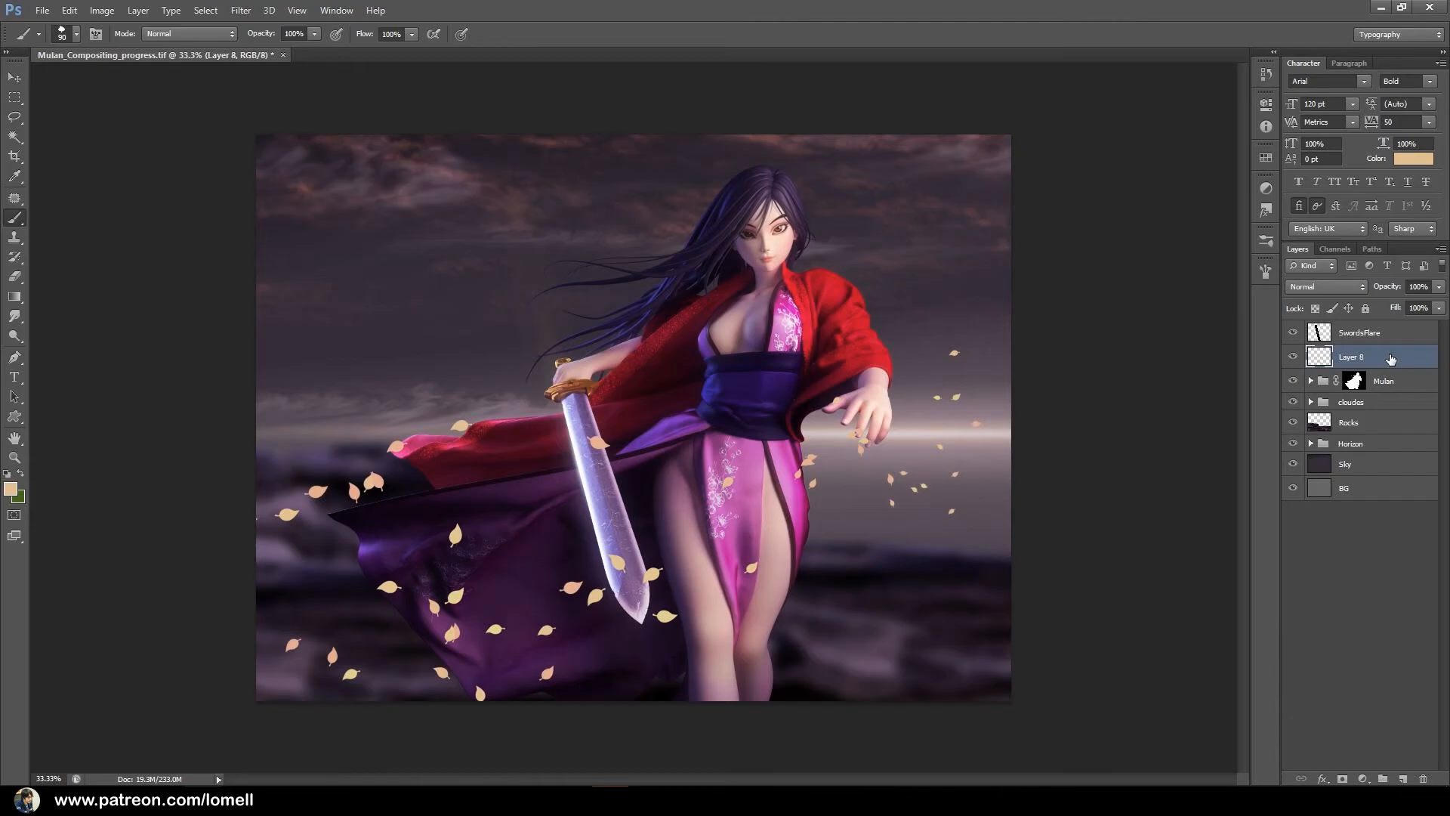
Add a new layer above the cloudes group and paint small leaves in the sky behind the cape and beyond the outstretched hand.
{"action": "left_click", "coordinate": [1383, 402]}
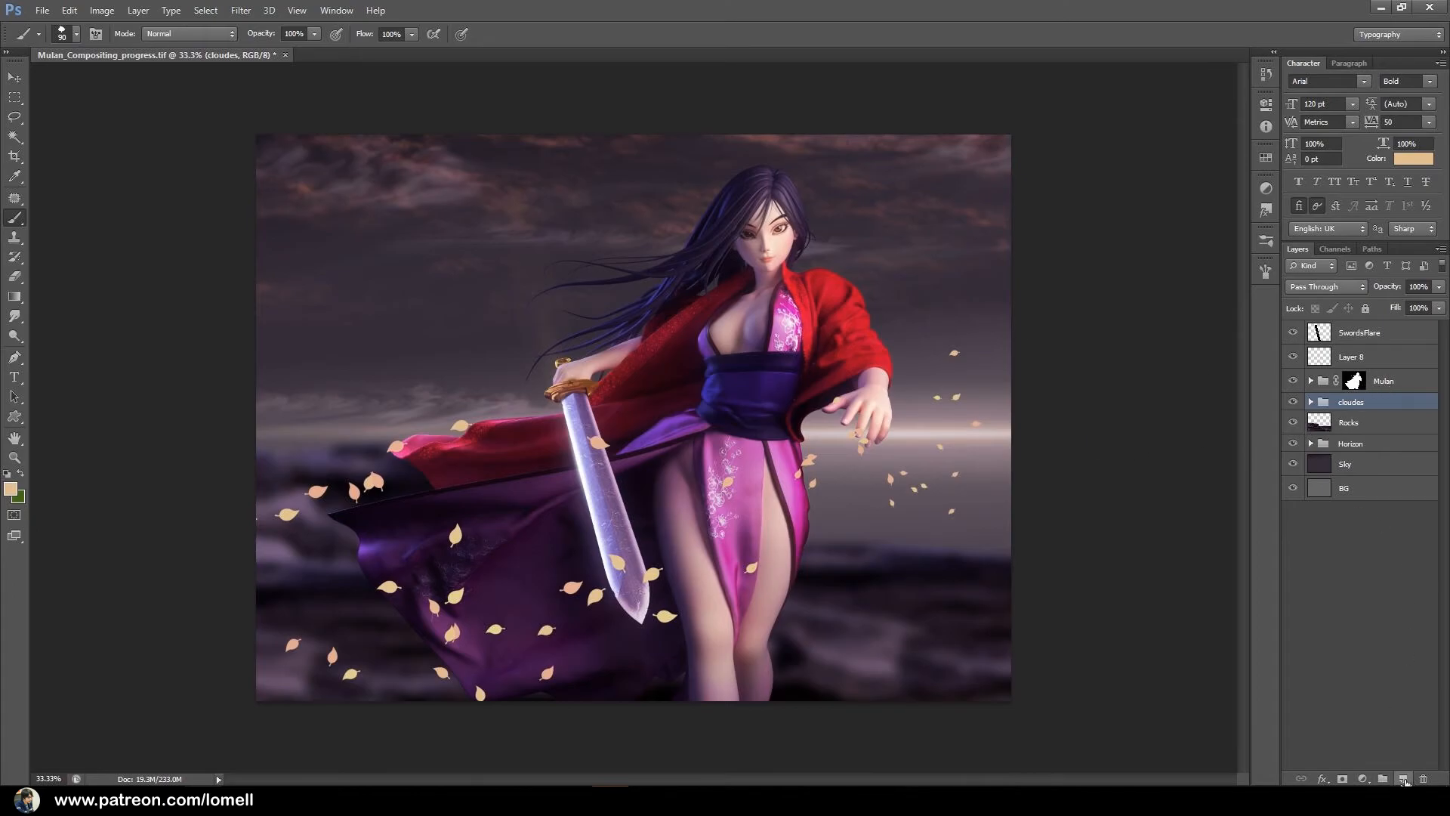
{"action": "left_click", "coordinate": [1403, 780]}
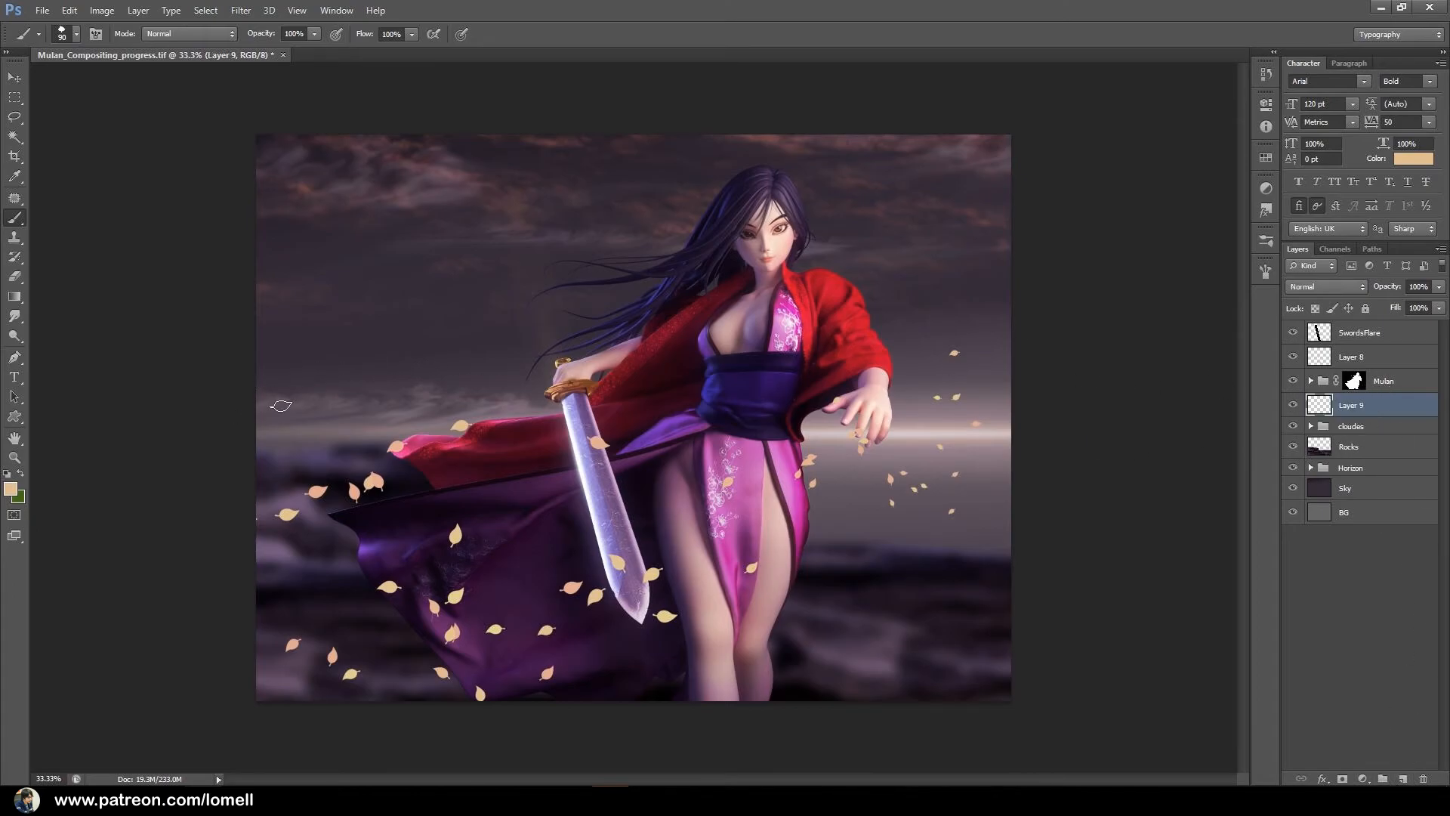
{"action": "mouse_move", "coordinate": [334, 376]}
{"action": "left_mouse_down"}
{"action": "mouse_move", "coordinate": [295, 396]}
{"action": "mouse_move", "coordinate": [408, 398]}
{"action": "left_mouse_up"}
{"action": "mouse_move", "coordinate": [991, 485]}
{"action": "left_mouse_down"}
{"action": "mouse_move", "coordinate": [989, 529]}
{"action": "mouse_move", "coordinate": [950, 543]}
{"action": "left_mouse_up"}
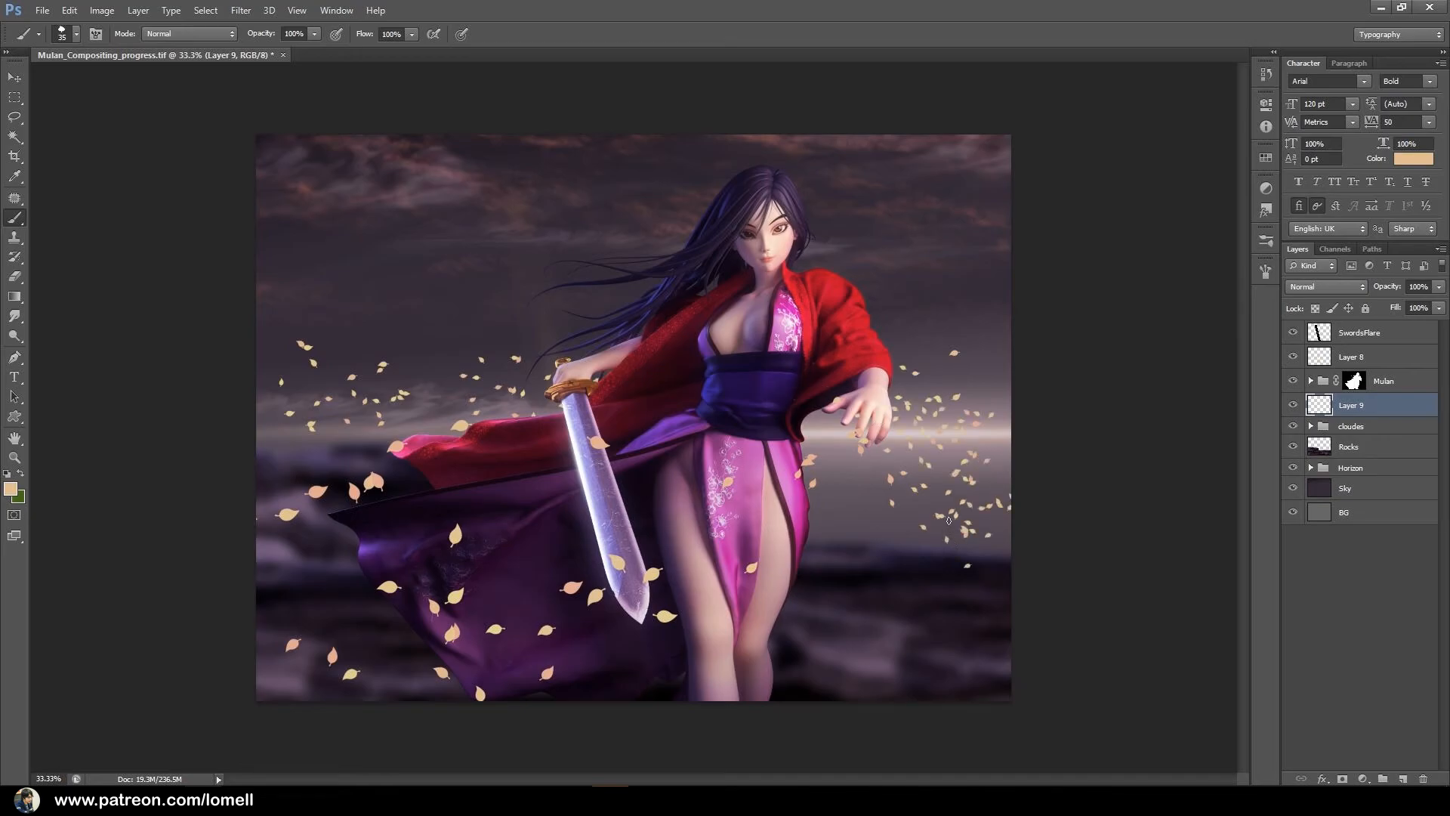
Undo the dense leaves beyond the outstretched hand and paint a sparser scatter over the rocks beside the dress, varying the brush size.
{"action": "key", "text": "ctrl+z"}
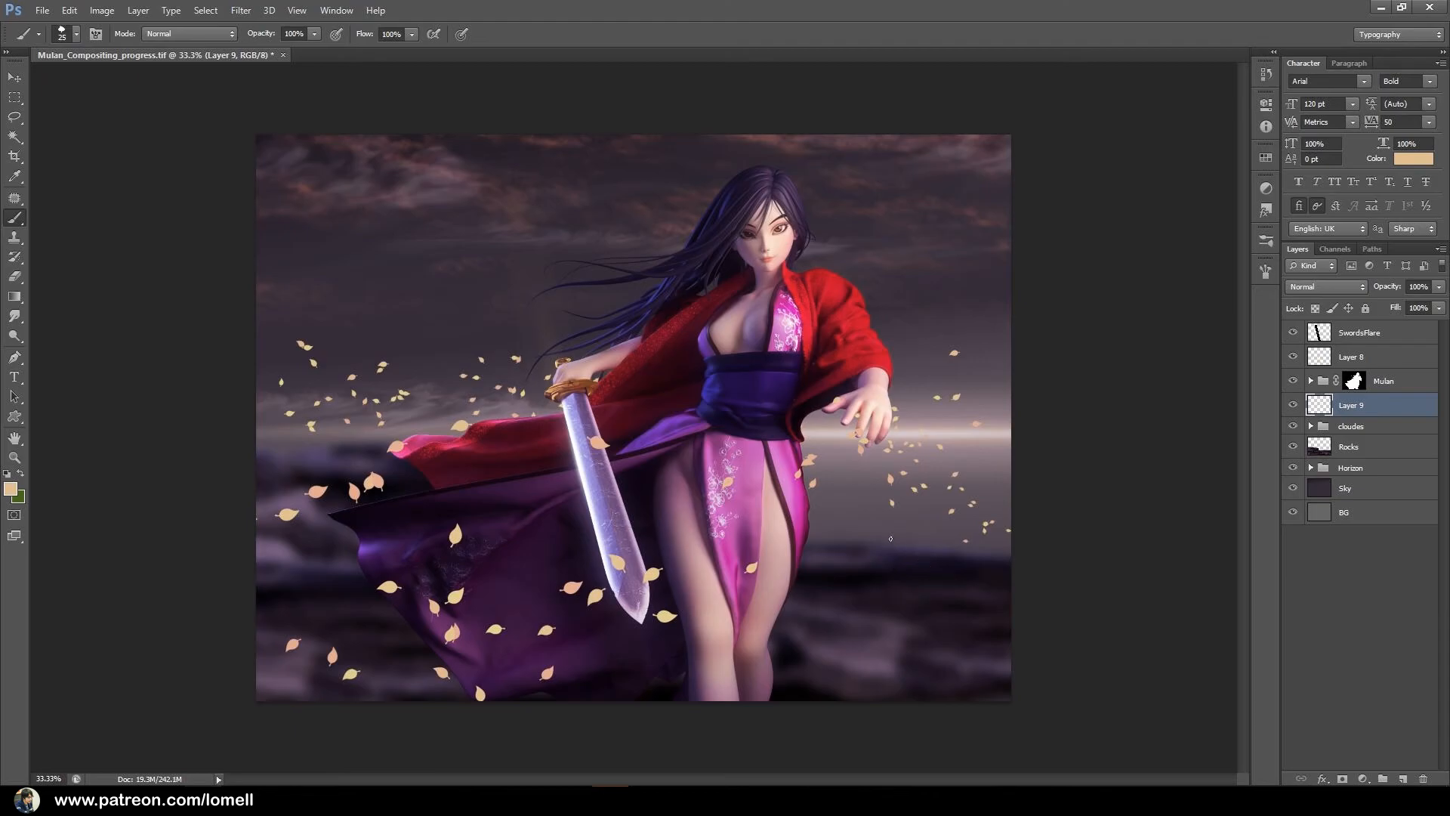
{"action": "left_click_drag", "start_coordinate": [927, 580], "coordinate": [891, 567]}
{"action": "left_click", "coordinate": [840, 511]}
Compare the composite with and without the background leaf layer, Layer 9.
{"action": "left_click", "coordinate": [1294, 405]}
{"action": "left_click", "coordinate": [1293, 406]}
{"action": "left_click", "coordinate": [1292, 406]}
{"action": "left_click", "coordinate": [1292, 405]}
{"action": "left_click", "coordinate": [1292, 406]}
{"action": "left_click", "coordinate": [1292, 406]}
{"action": "left_click", "coordinate": [1292, 406]}
{"action": "left_click", "coordinate": [1292, 407]}
Soften the small background leaves behind the cape on Layer 9 with the Blur tool at 1000 px.
{"action": "left_click", "coordinate": [15, 318]}
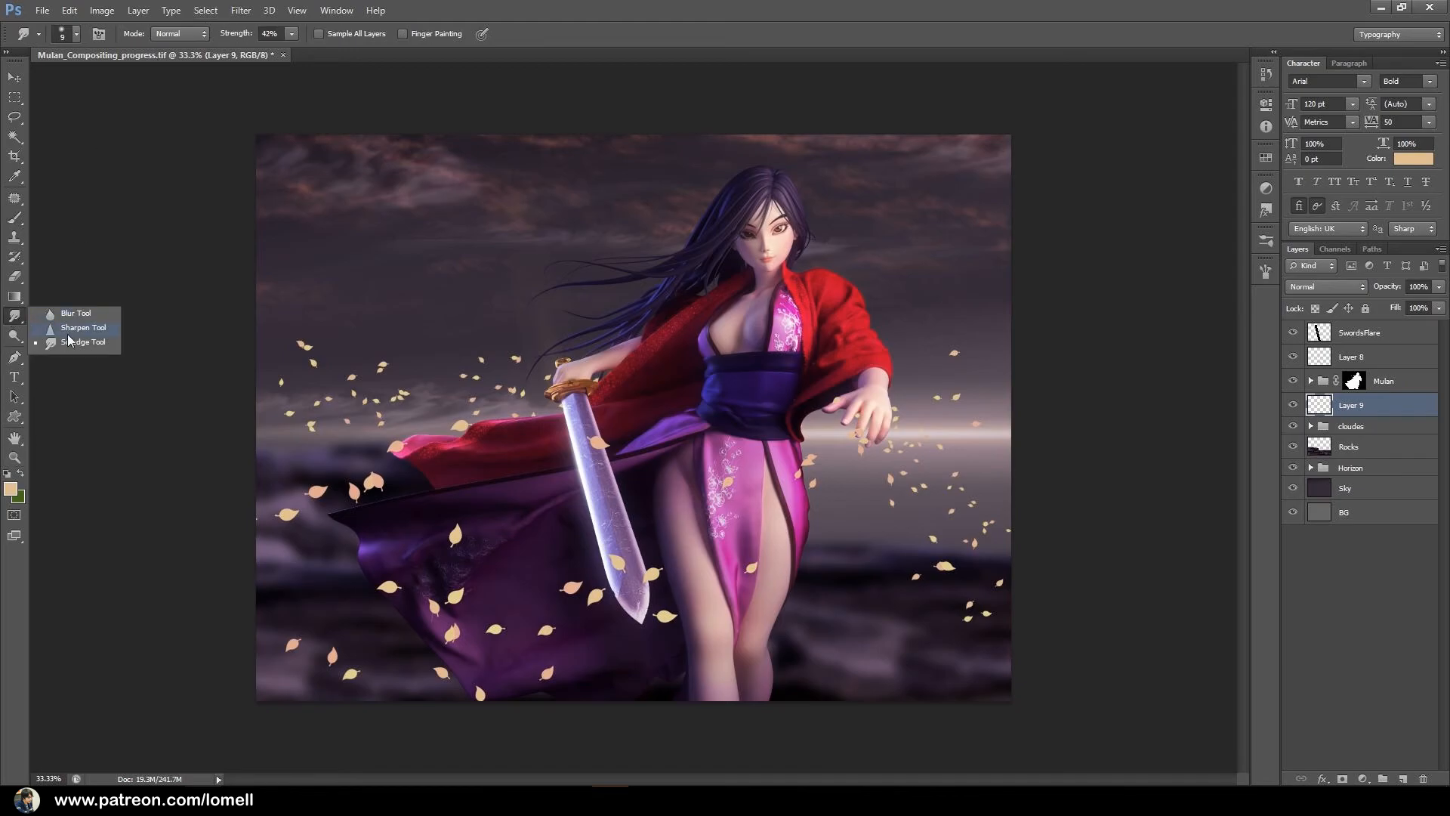
{"action": "left_click", "coordinate": [75, 313]}
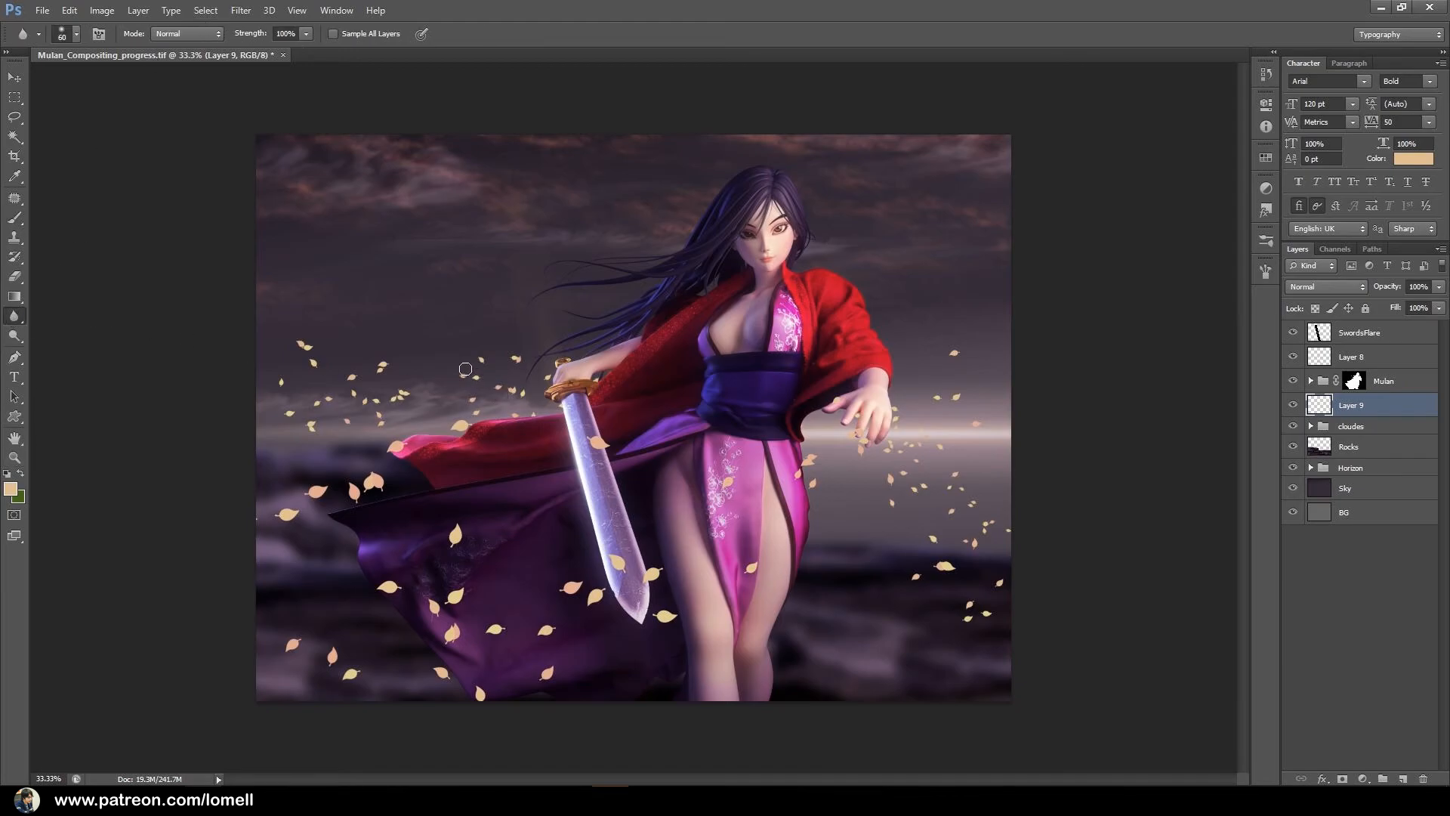
{"action": "key", "text": "bracketright"}
{"action": "key", "text": "bracketright"}
{"action": "key", "text": "bracketright"}
{"action": "key", "text": "bracketright"}
{"action": "key", "text": "bracketright"}
{"action": "key", "text": "bracketright"}
{"action": "key", "text": "bracketright"}
{"action": "key", "text": "bracketright"}
{"action": "key", "text": "bracketright"}
{"action": "key", "text": "bracketright"}
{"action": "key", "text": "bracketright"}
{"action": "key", "text": "bracketright"}
{"action": "key", "text": "bracketright"}
{"action": "key", "text": "bracketright"}
{"action": "key", "text": "bracketright"}
{"action": "left_click_drag", "start_coordinate": [315, 369], "coordinate": [422, 389]}
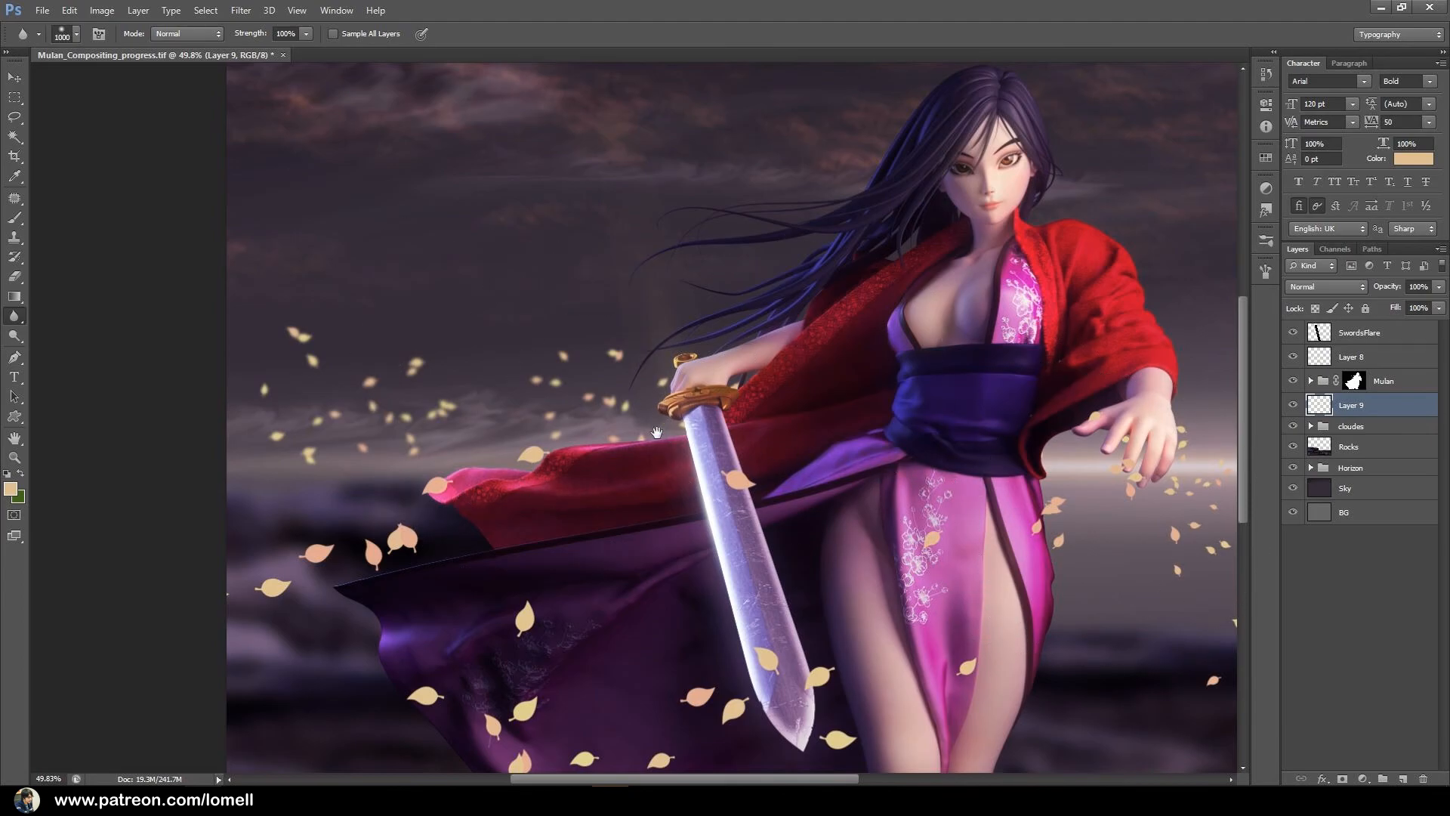
{"action": "left_click_drag", "start_coordinate": [674, 436], "coordinate": [315, 360]}
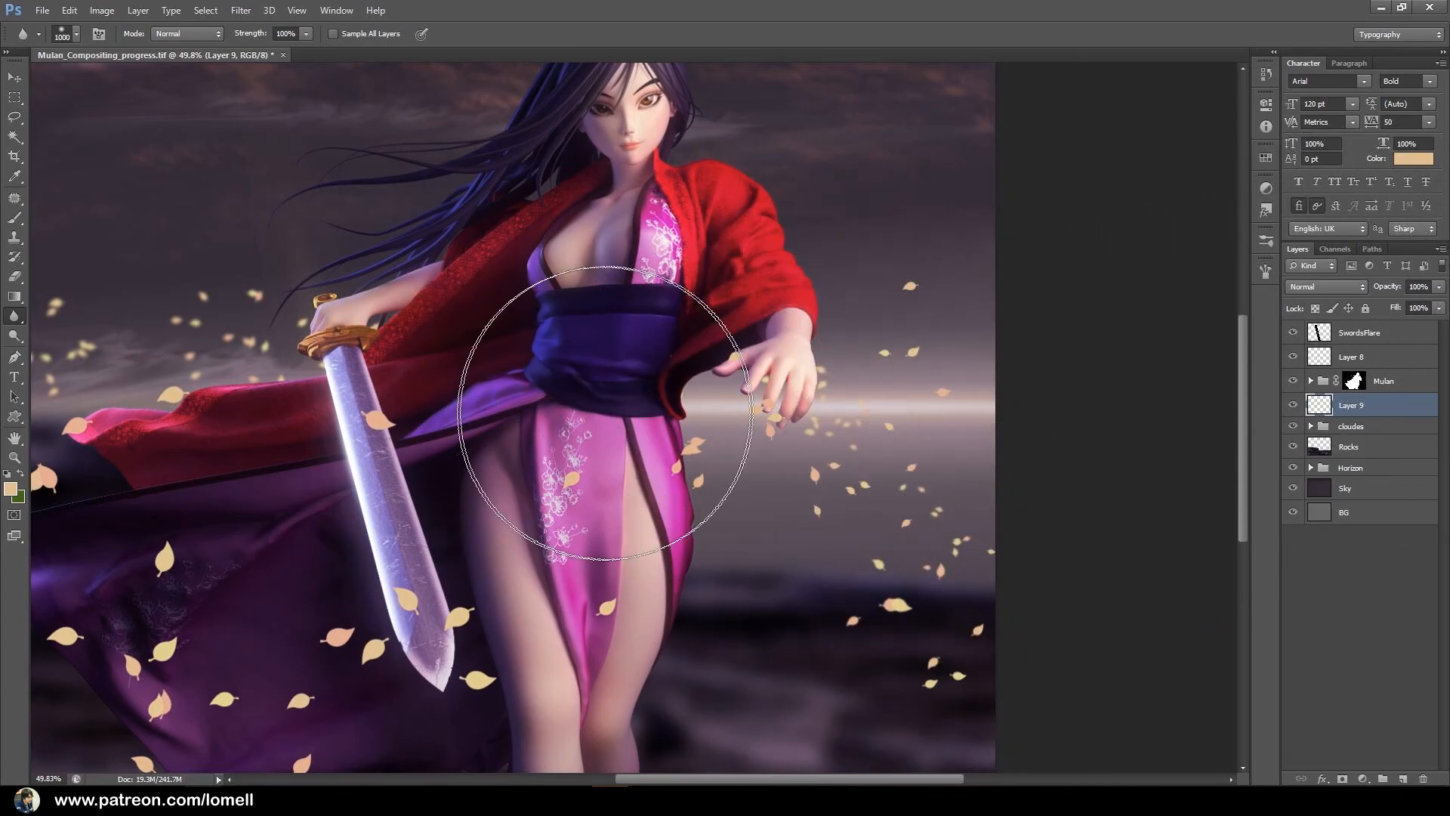
Check and select the foreground leaf layer, Layer 8, and soften its leaves over the lower cape with the Blur tool.
{"action": "key", "text": "ctrl+minus"}
{"action": "key", "text": "ctrl+minus"}
{"action": "left_click", "coordinate": [1290, 360]}
{"action": "left_click", "coordinate": [1291, 361]}
{"action": "left_click", "coordinate": [1344, 358]}
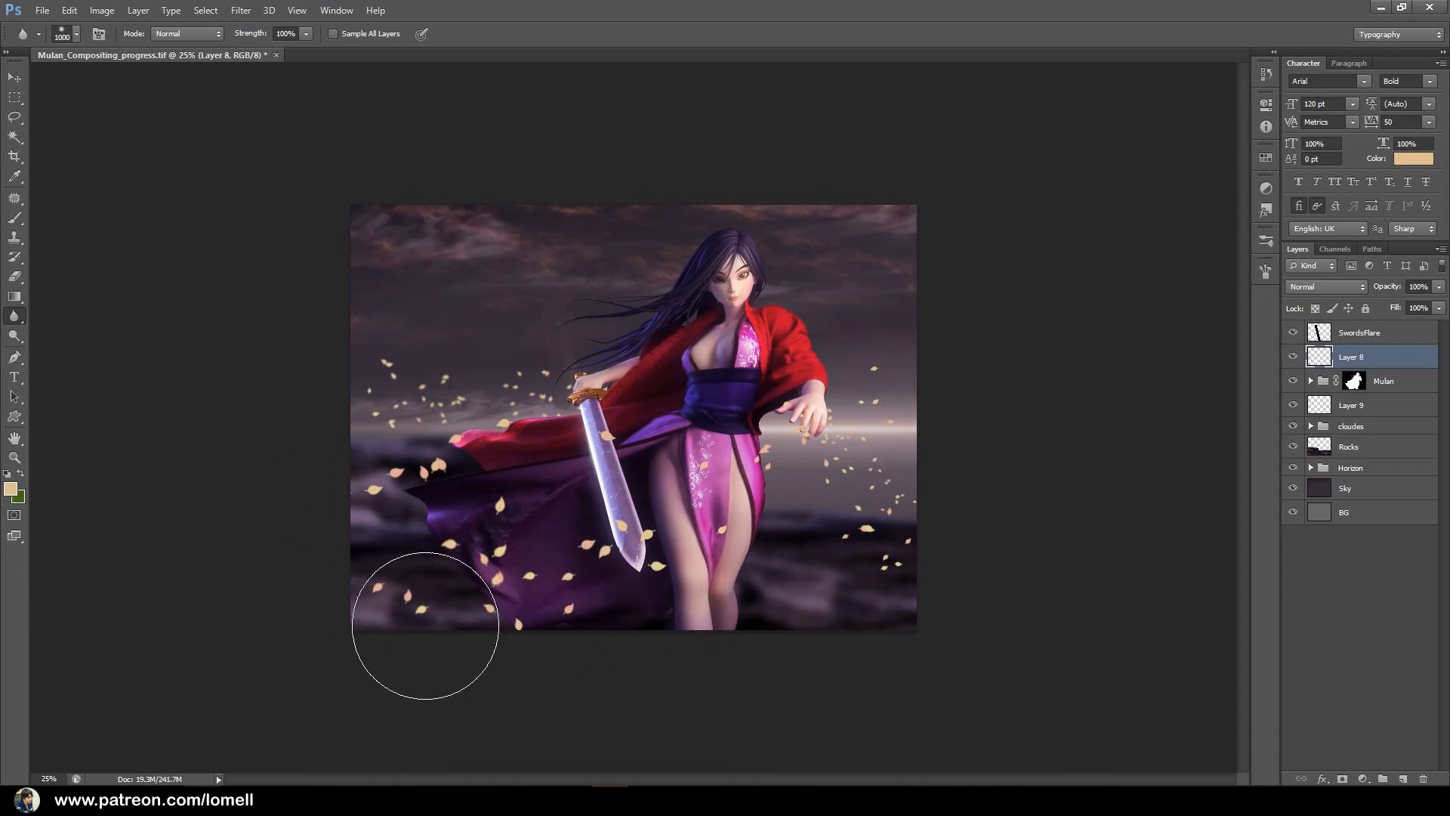
{"action": "left_click", "coordinate": [664, 551]}
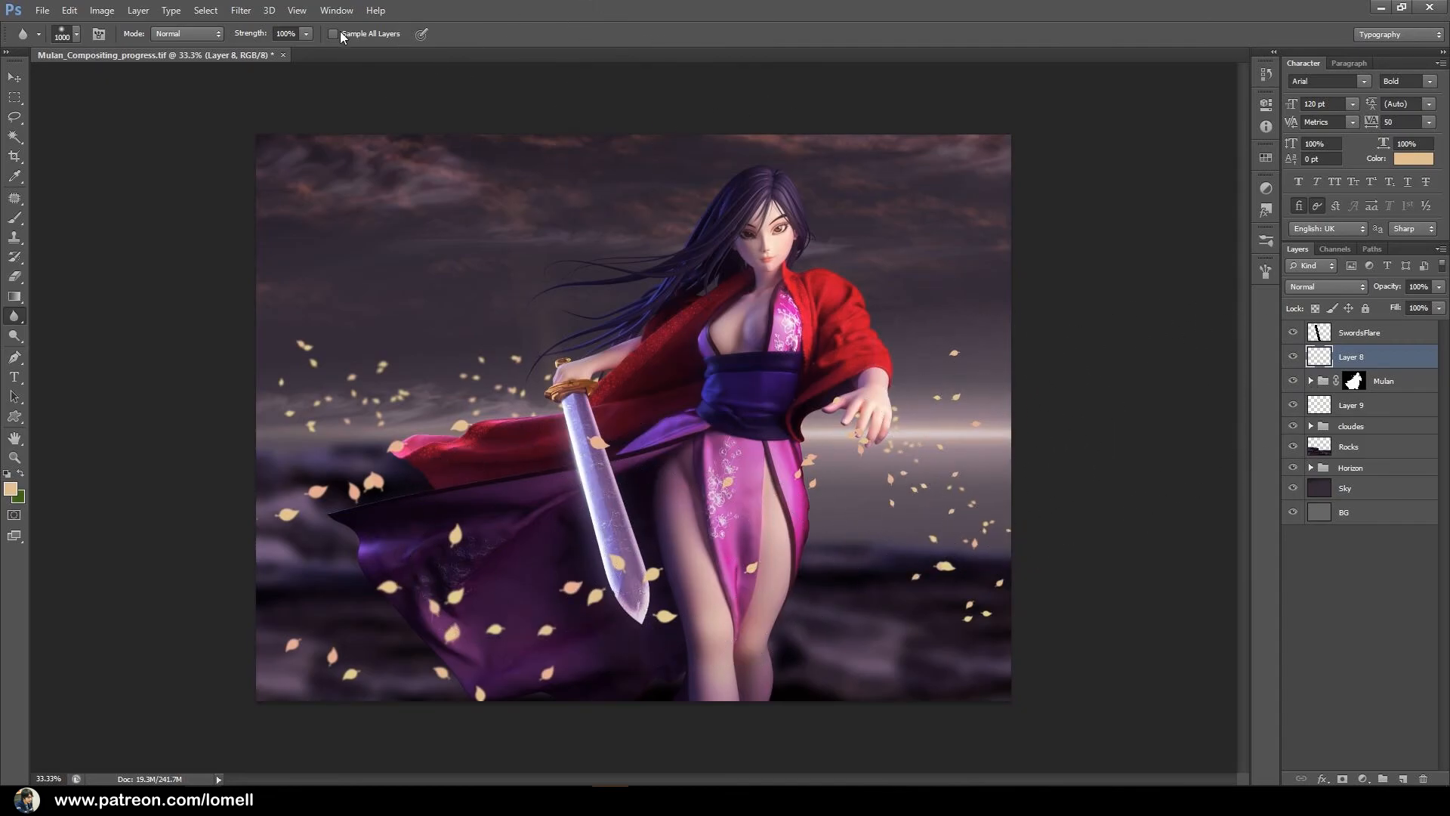
Start an Iris Blur on Layer 8 and move its focus ellipse over the upper skirt below the sash.
{"action": "left_click", "coordinate": [241, 10]}
{"action": "mouse_move", "coordinate": [308, 164]}
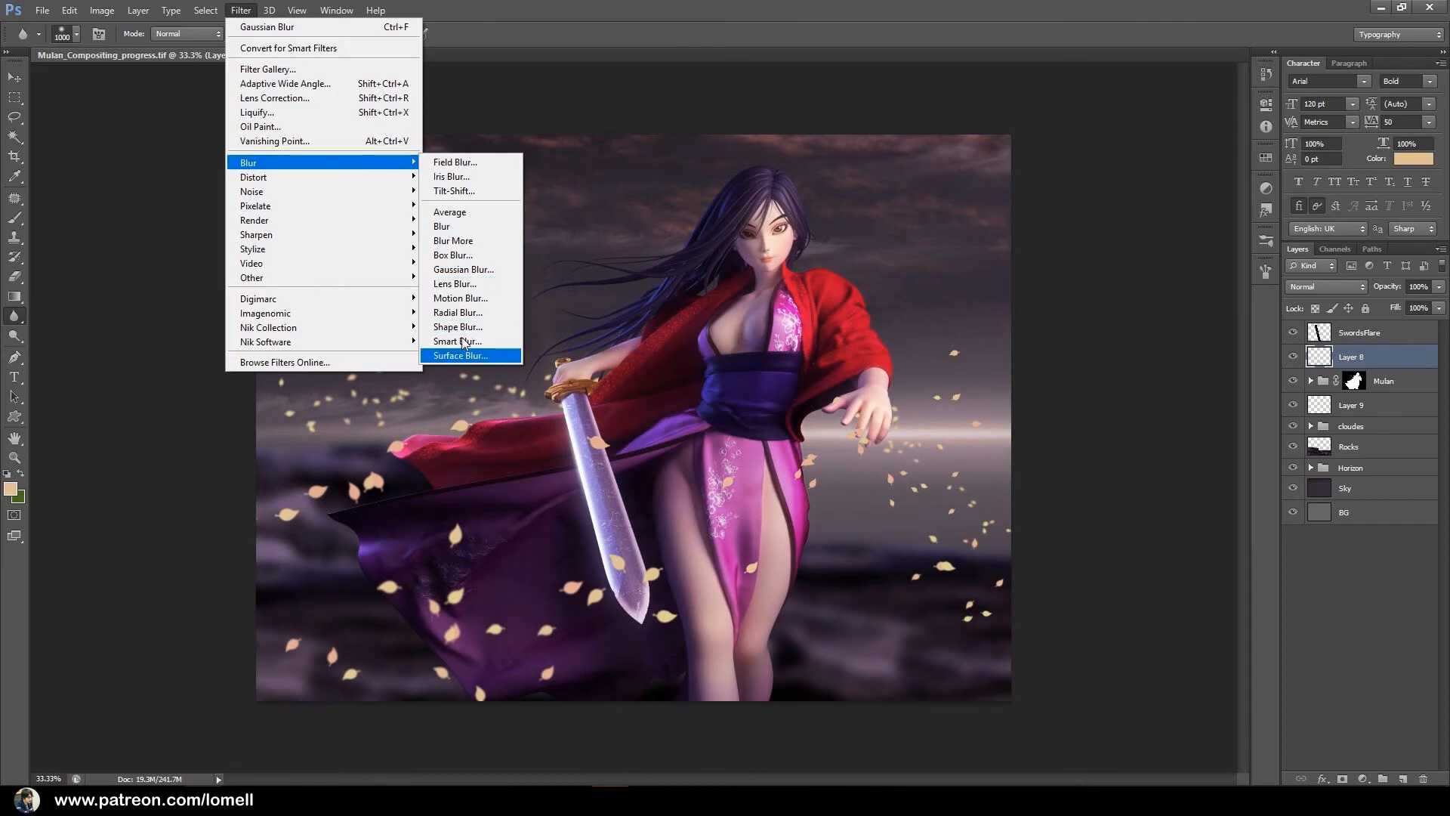
{"action": "left_click", "coordinate": [451, 177]}
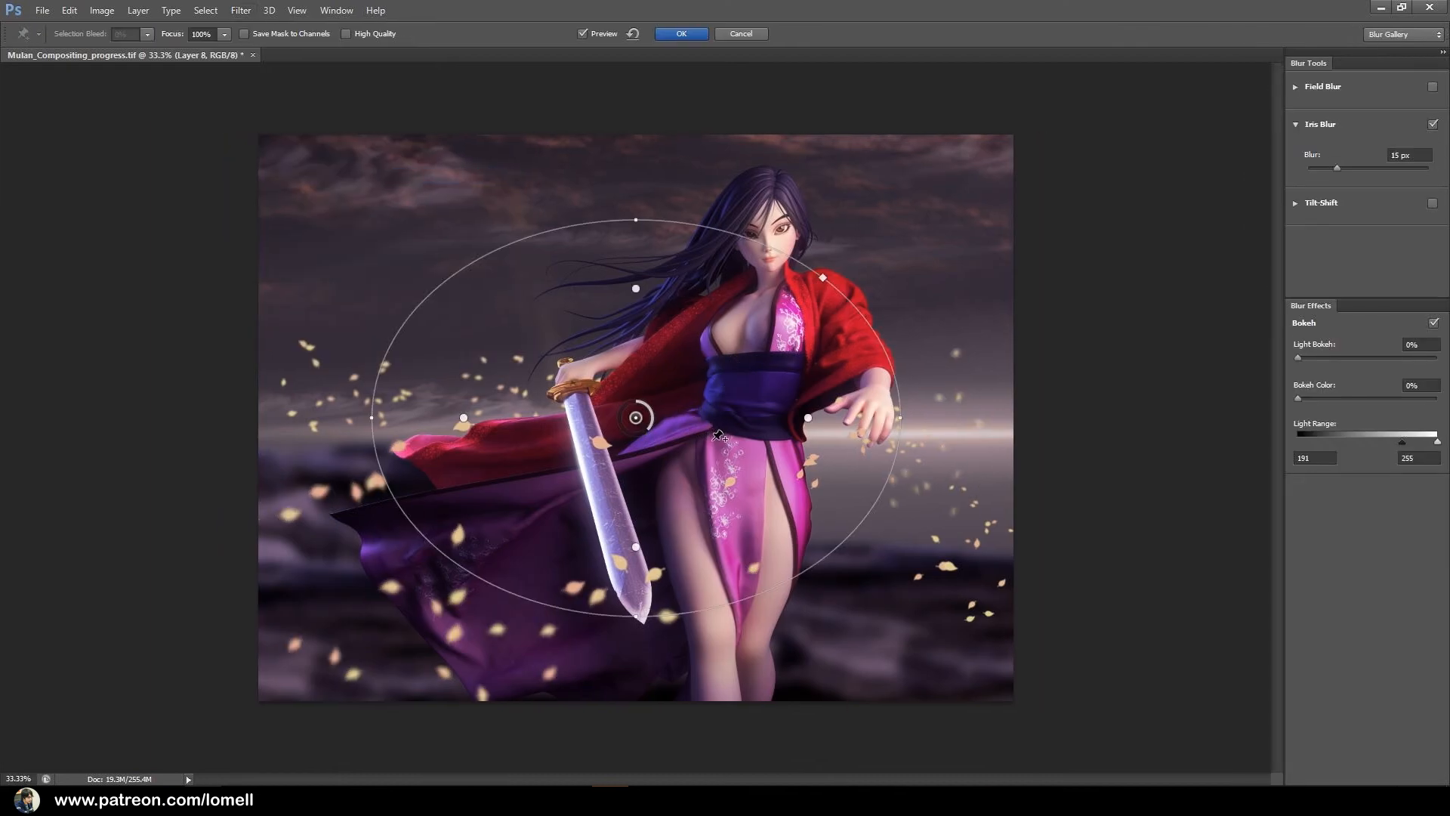
{"action": "left_click_drag", "start_coordinate": [636, 421], "coordinate": [778, 466]}
{"action": "mouse_move", "coordinate": [512, 480]}
{"action": "left_mouse_down"}
{"action": "mouse_move", "coordinate": [570, 540]}
{"action": "mouse_move", "coordinate": [510, 498]}
{"action": "left_mouse_up"}
{"action": "mouse_move", "coordinate": [926, 420]}
{"action": "left_mouse_down"}
{"action": "mouse_move", "coordinate": [897, 371]}
{"action": "mouse_move", "coordinate": [937, 430]}
{"action": "left_mouse_up"}
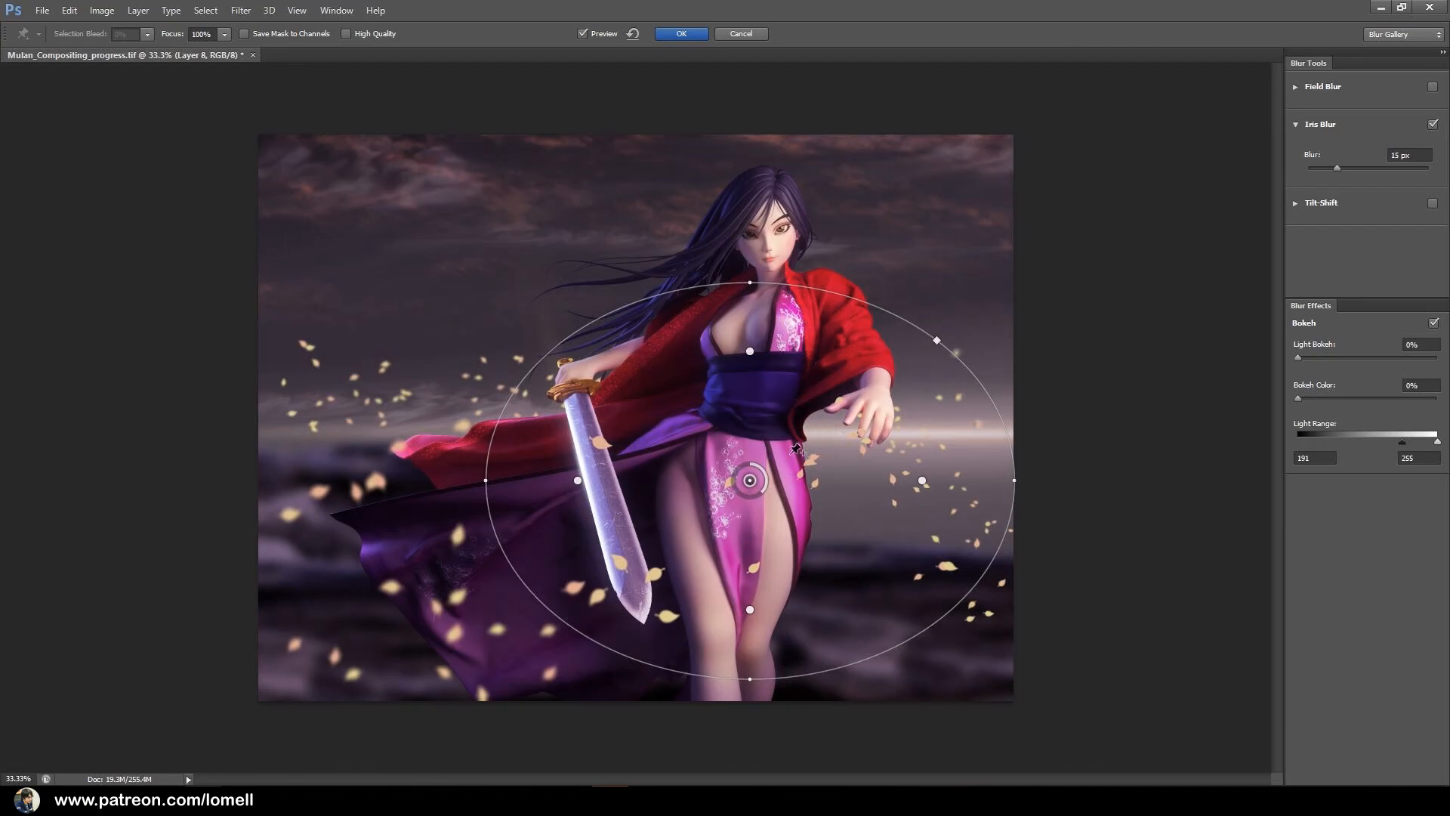
{"action": "mouse_move", "coordinate": [824, 460]}
{"action": "left_mouse_down"}
{"action": "mouse_move", "coordinate": [860, 465]}
{"action": "mouse_move", "coordinate": [834, 465]}
{"action": "left_mouse_up"}
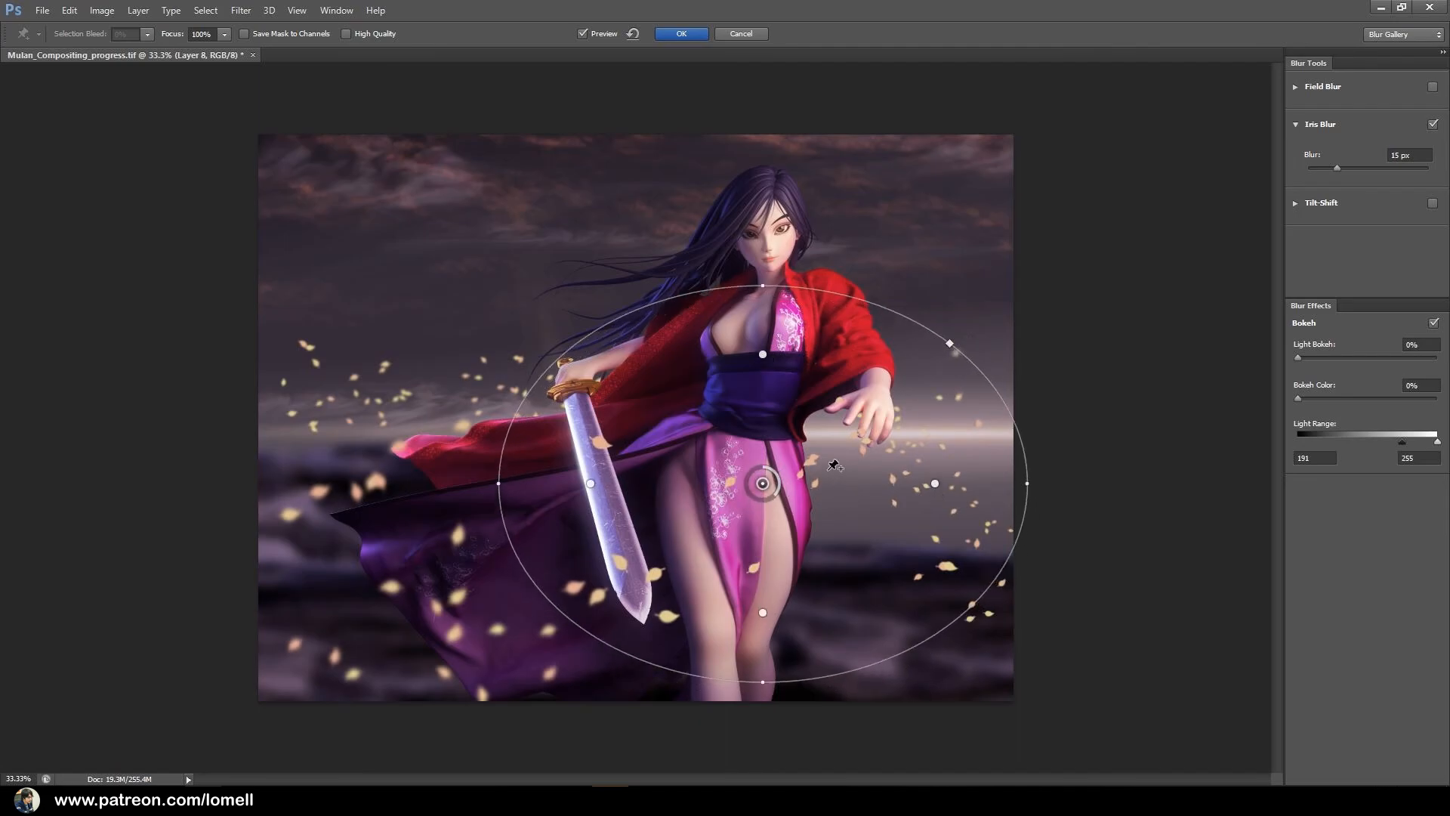
Rotate and enlarge the focus ellipse into a near circle and shift it slightly toward the outstretched hand, leaving the cape's leaves outside.
{"action": "left_click_drag", "start_coordinate": [949, 343], "coordinate": [915, 277]}
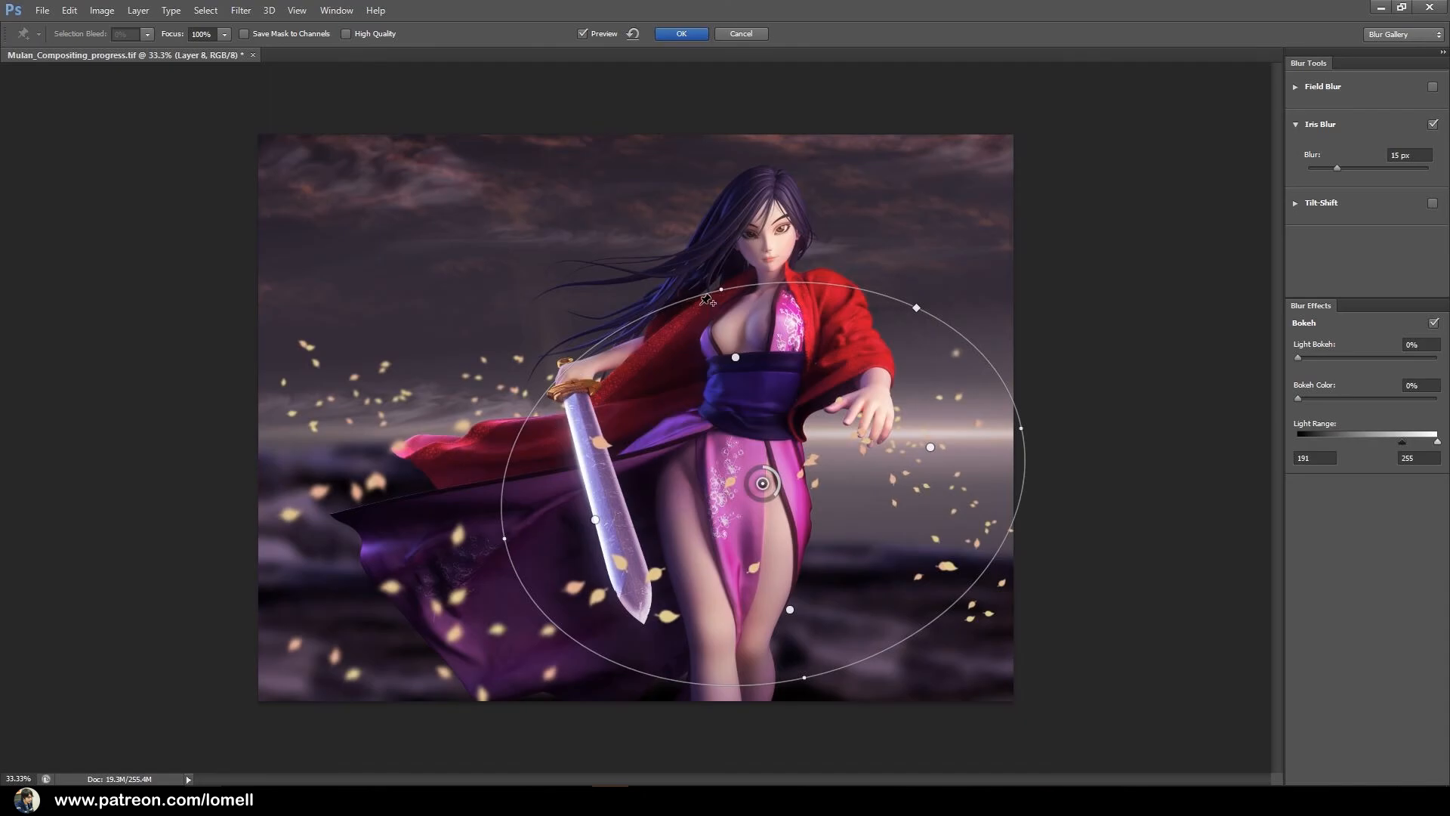
{"action": "left_click_drag", "start_coordinate": [712, 278], "coordinate": [692, 241]}
{"action": "left_click_drag", "start_coordinate": [496, 567], "coordinate": [502, 579]}
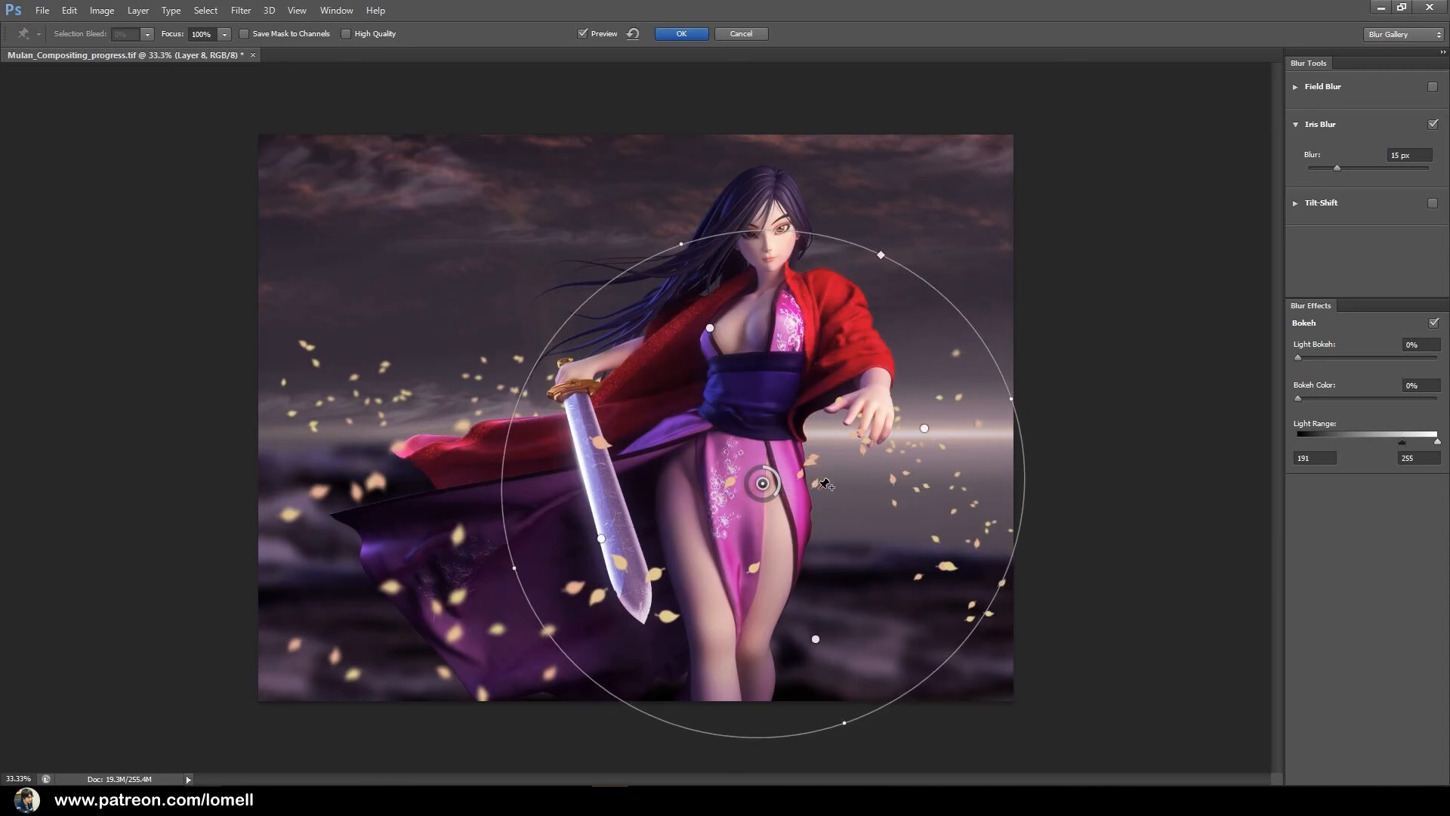
{"action": "left_click_drag", "start_coordinate": [763, 483], "coordinate": [784, 474]}
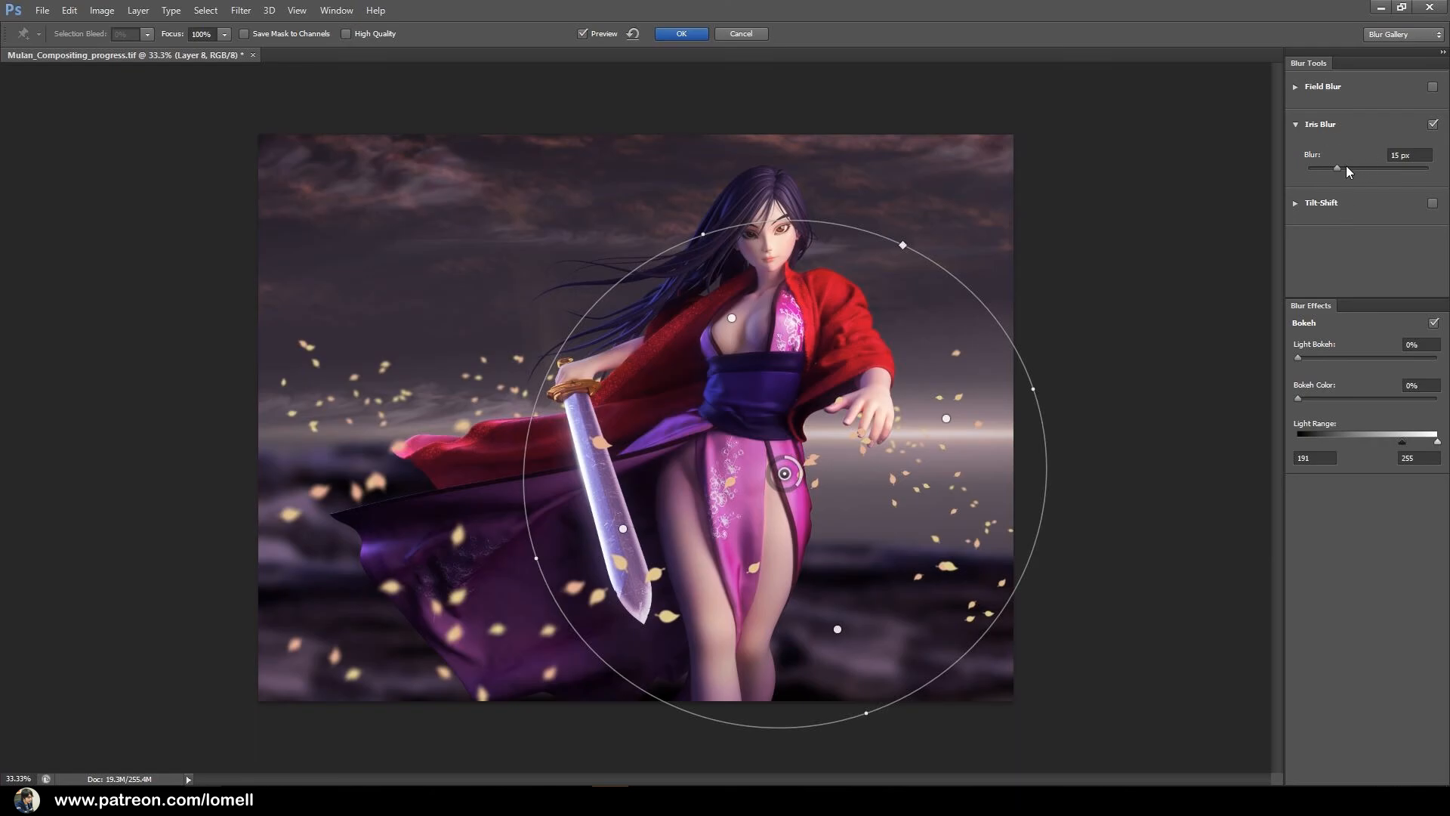
Set the Iris Blur amount to 31 px and apply it to the foreground leaves.
{"action": "mouse_move", "coordinate": [1343, 171]}
{"action": "left_mouse_down"}
{"action": "mouse_move", "coordinate": [1365, 174]}
{"action": "mouse_move", "coordinate": [1353, 170]}
{"action": "left_mouse_up"}
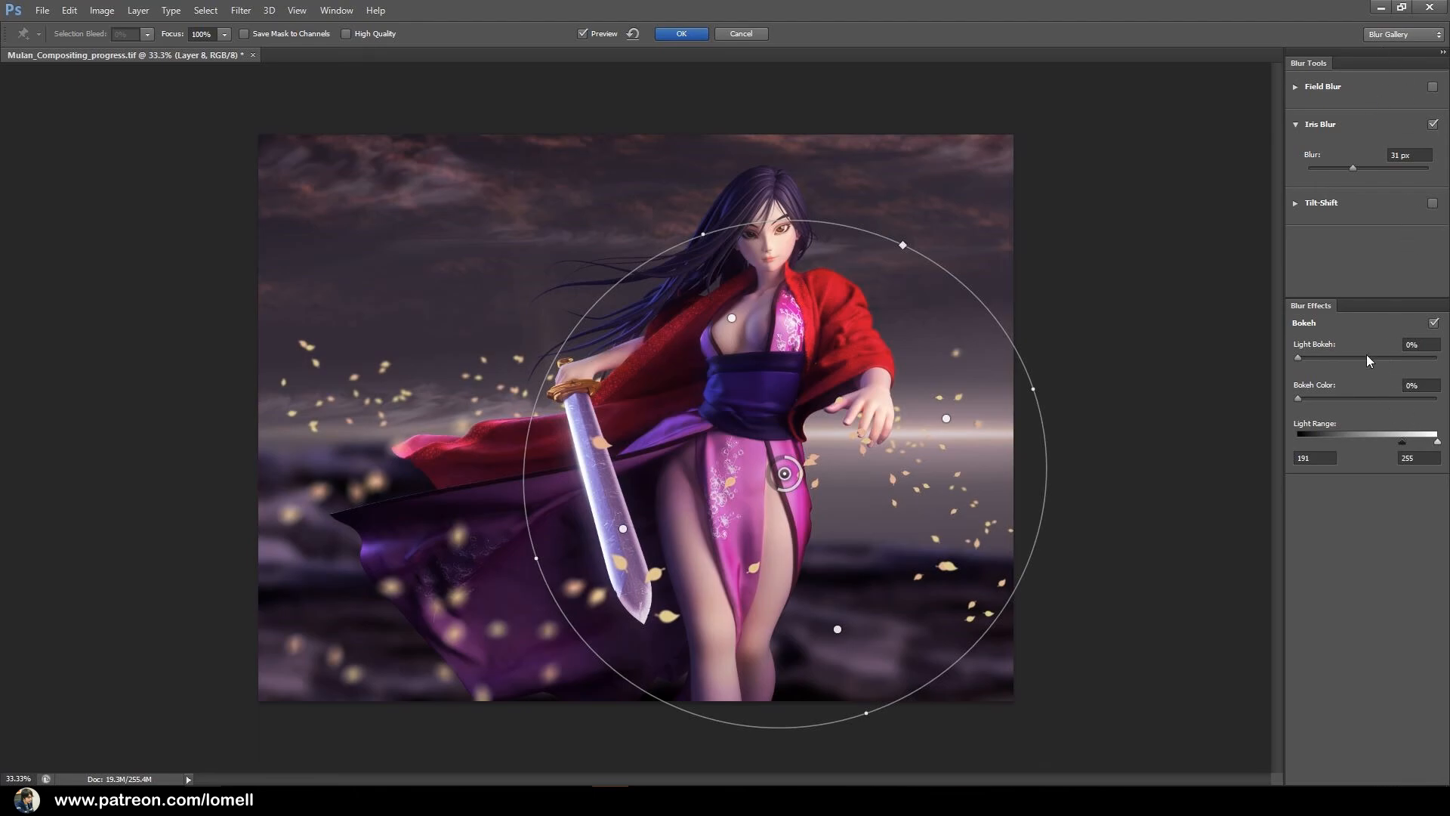
{"action": "left_click", "coordinate": [681, 33]}
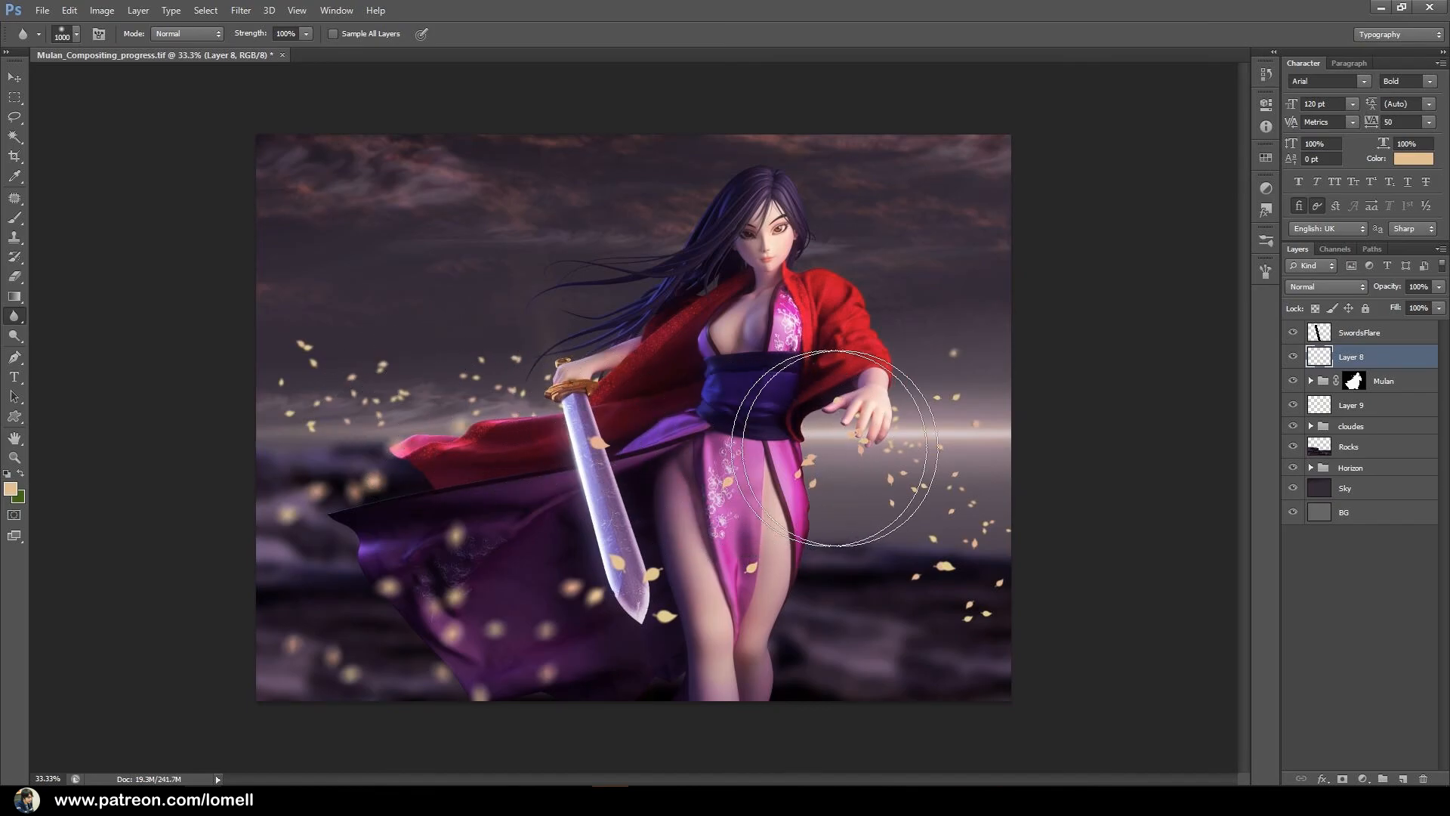
{"action": "left_click_drag", "start_coordinate": [724, 557], "coordinate": [800, 547]}
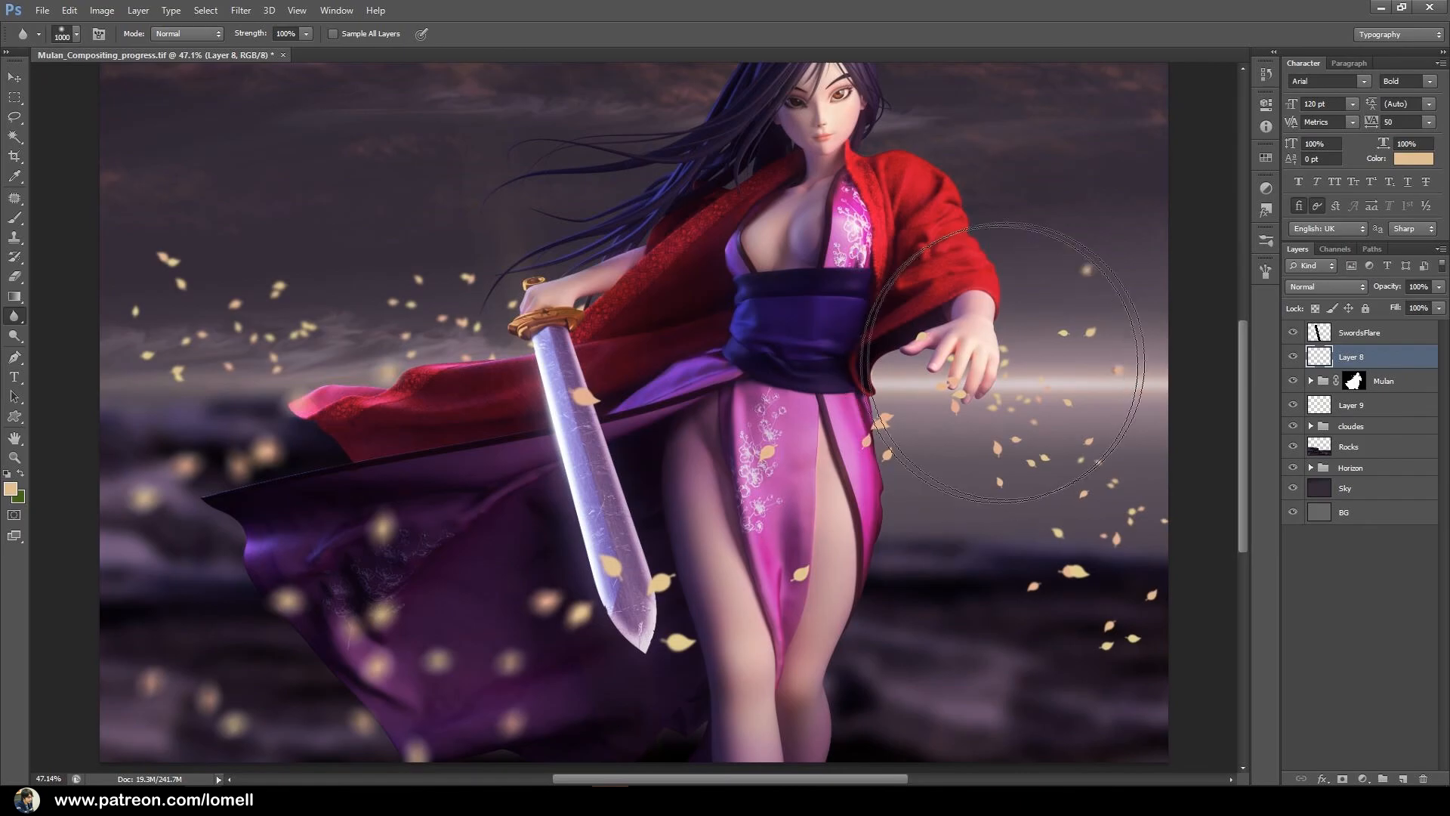